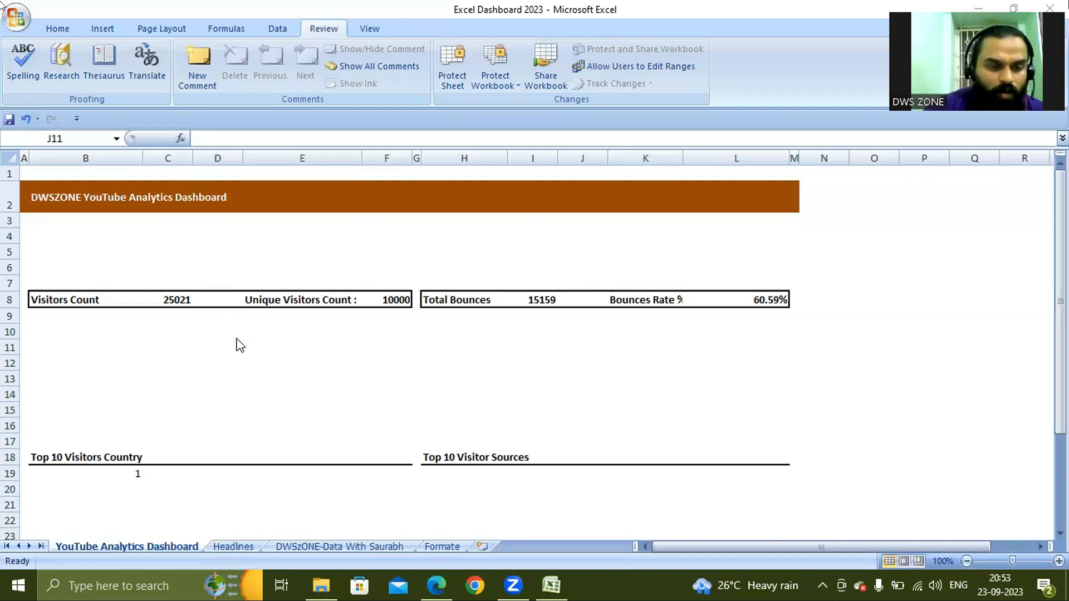
Step: Open the Headlines sheet and review the monthly rows of its Headline pivot table from Jan to Grand Total
{"action": "left_click", "coordinate": [229, 545]}
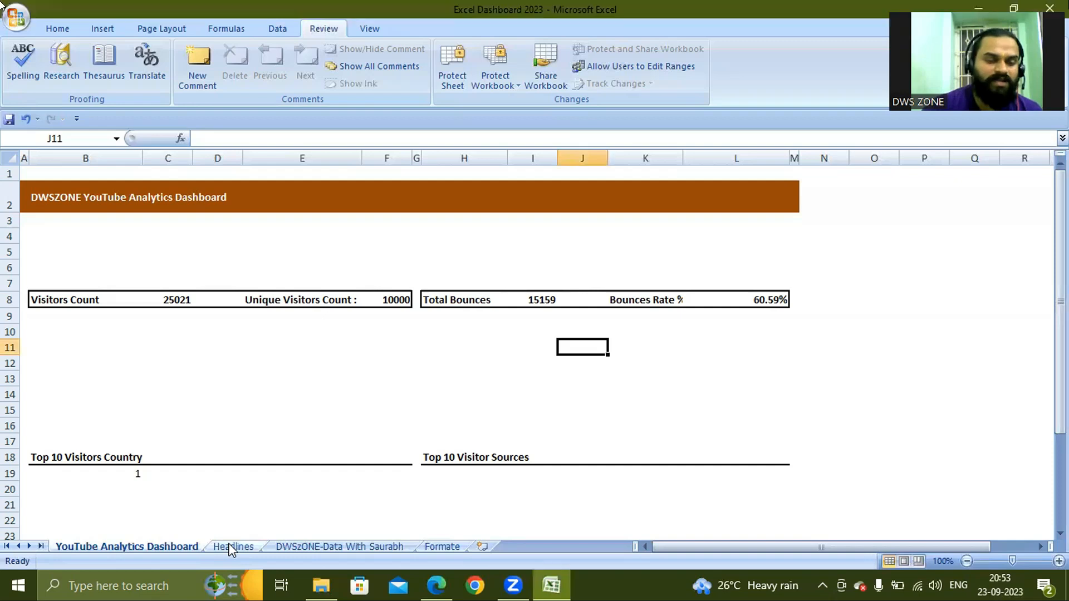
{"action": "left_click", "coordinate": [231, 546]}
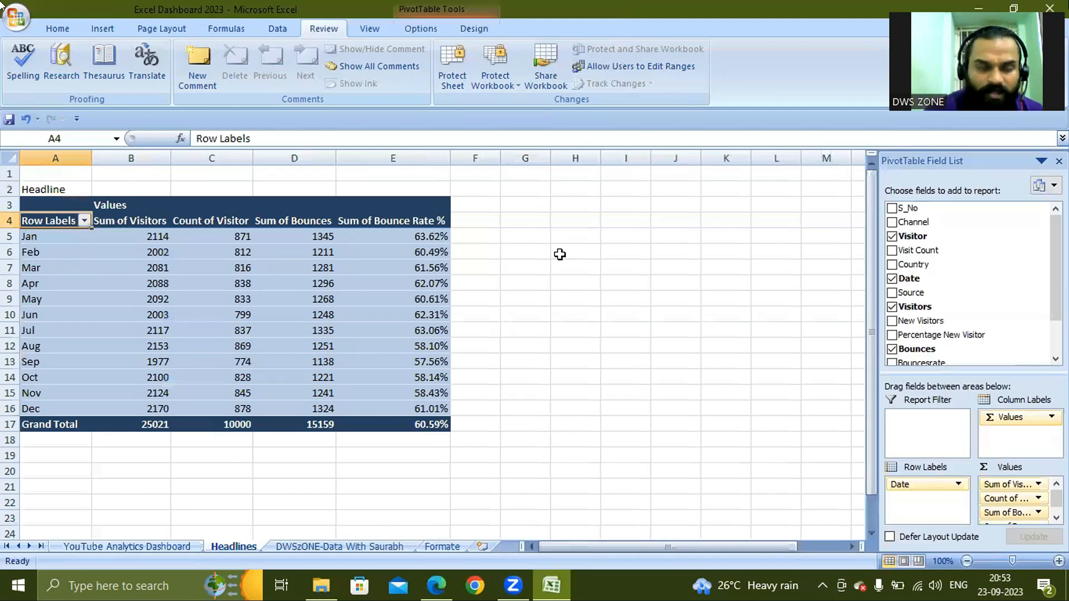
{"action": "key", "text": "Down"}
{"action": "key", "text": "Down"}
{"action": "key", "text": "Down"}
{"action": "key", "text": "Down"}
{"action": "key", "text": "Down"}
{"action": "key", "text": "Down"}
{"action": "key", "text": "Down"}
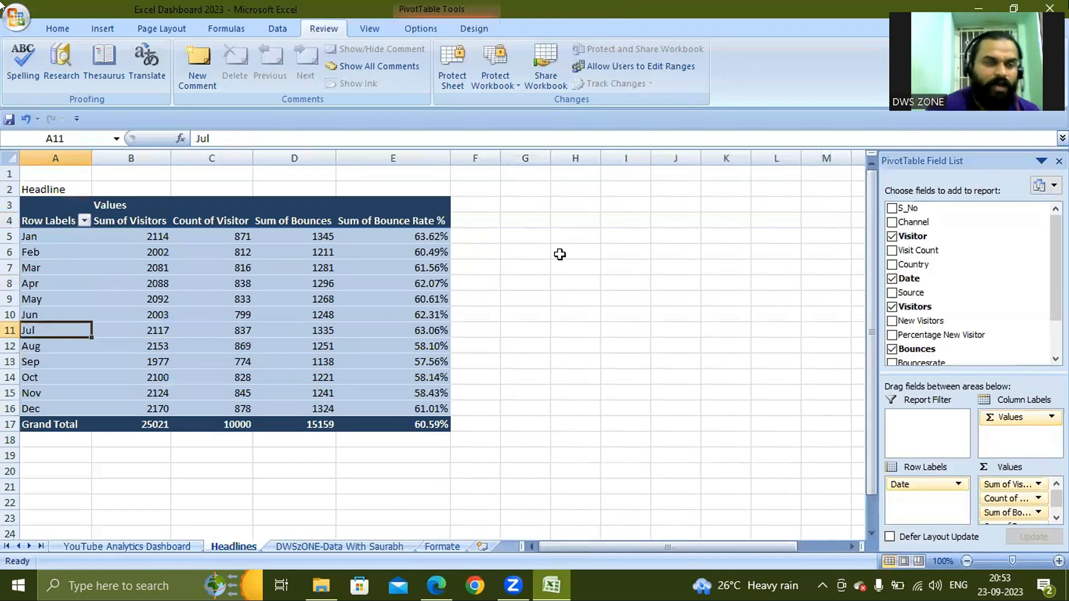
{"action": "key", "text": "Down"}
{"action": "key", "text": "Down"}
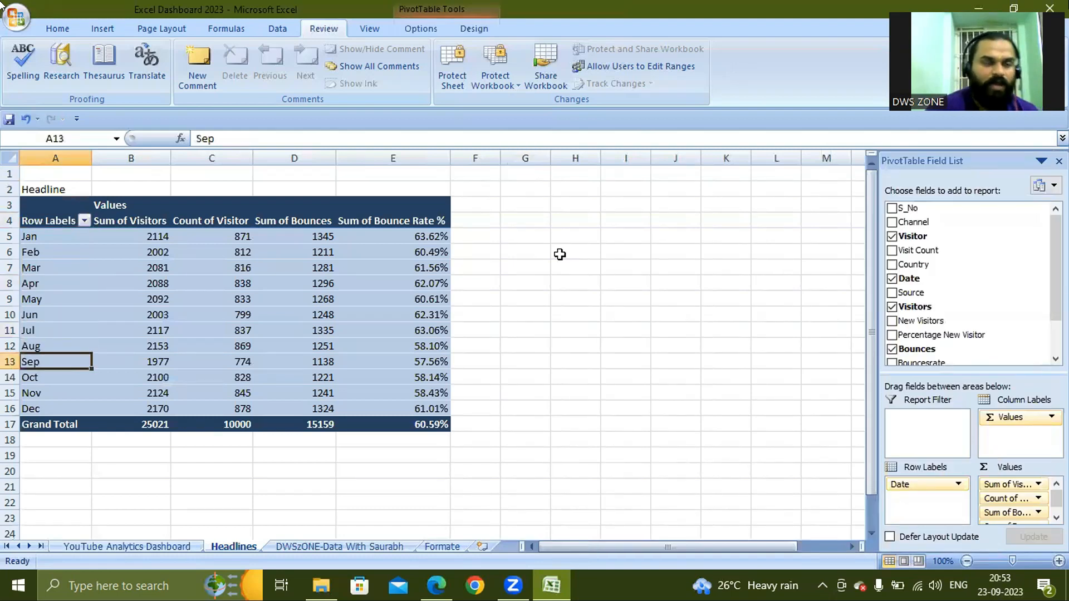
{"action": "key", "text": "Down"}
{"action": "key", "text": "Down"}
{"action": "key", "text": "Down"}
{"action": "key", "text": "Down"}
{"action": "key", "text": "Down"}
{"action": "key", "text": "Down"}
{"action": "key", "text": "Down"}
{"action": "key", "text": "Down"}
{"action": "key", "text": "Down"}
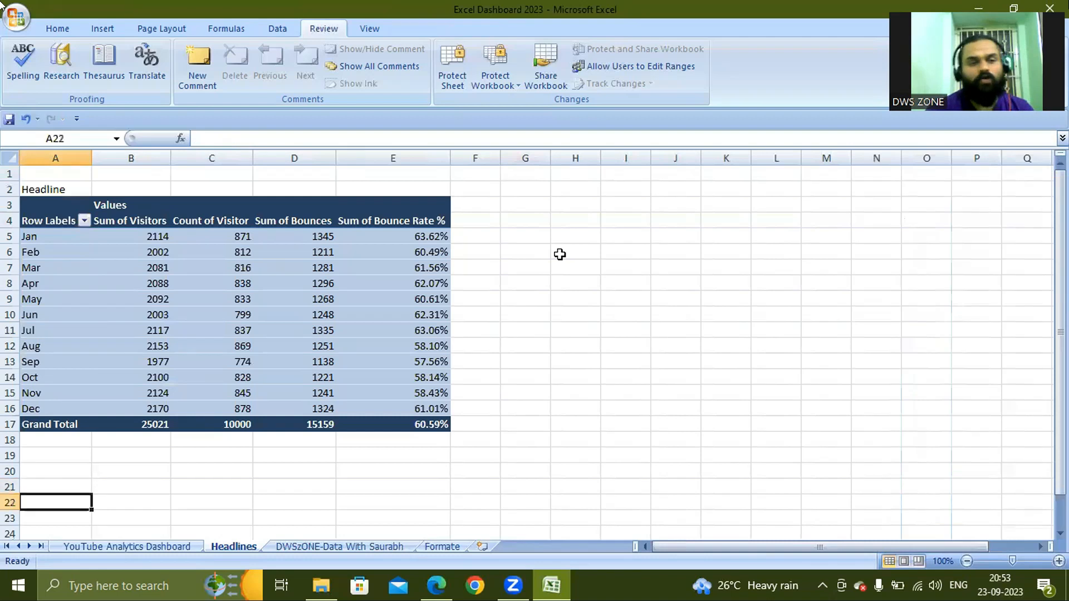
{"action": "key", "text": "Up"}
{"action": "key", "text": "Up"}
{"action": "key", "text": "Up"}
{"action": "key", "text": "Up"}
{"action": "key", "text": "Up"}
{"action": "key", "text": "Up"}
{"action": "key", "text": "Up"}
{"action": "key", "text": "Up"}
{"action": "key", "text": "Up"}
{"action": "key", "text": "Up"}
{"action": "key", "text": "Up"}
{"action": "key", "text": "Up"}
{"action": "key", "text": "Up"}
{"action": "key", "text": "Up"}
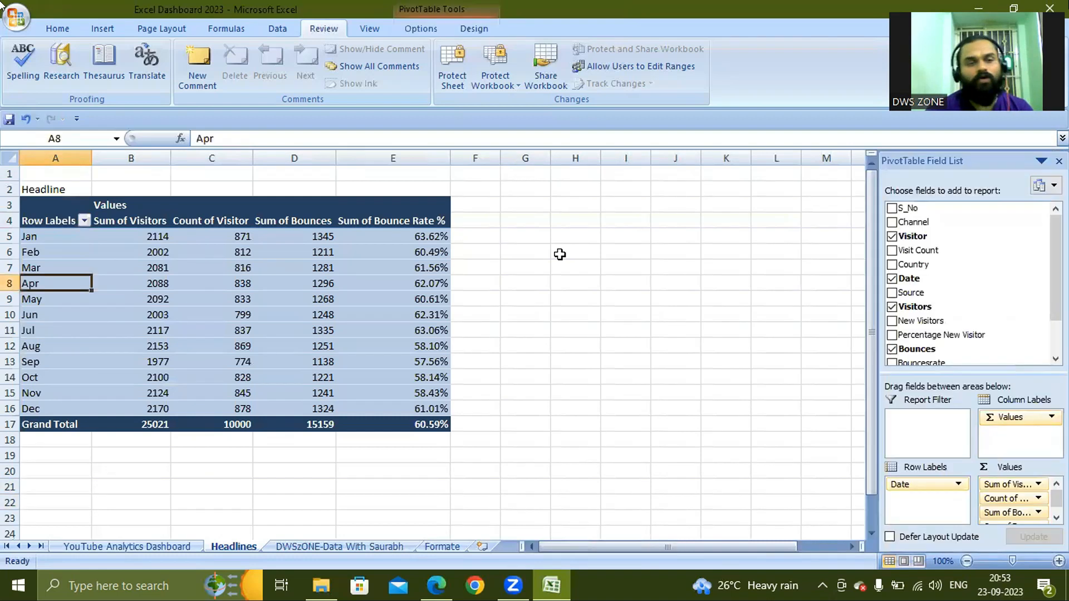
{"action": "key", "text": "Up"}
{"action": "key", "text": "Up"}
{"action": "key", "text": "Up"}
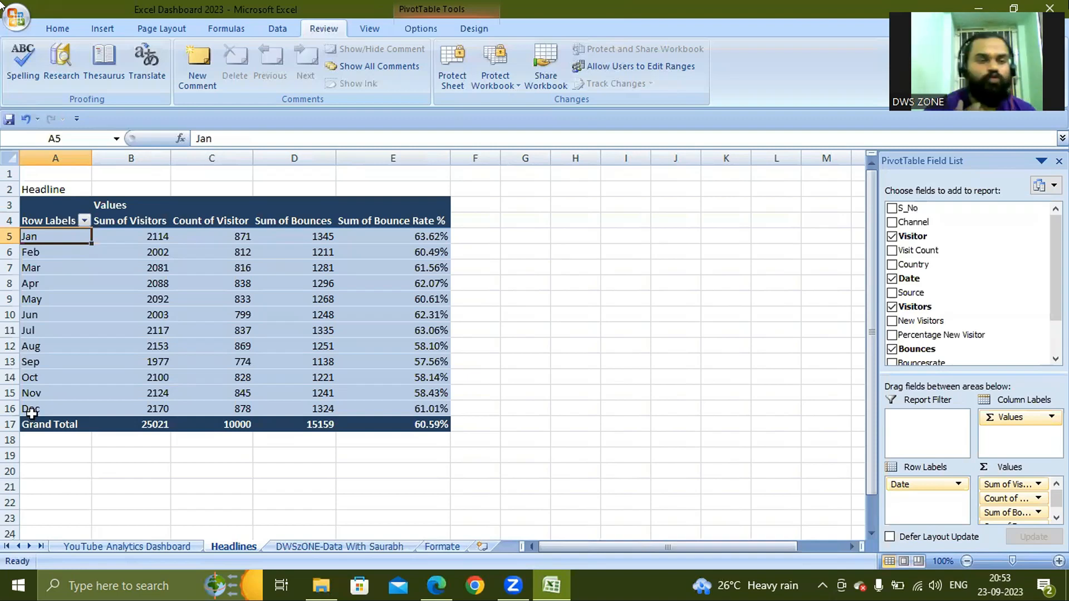
{"action": "scroll", "coordinate": [54, 440], "scroll_direction": "down", "scroll_amount": 1}
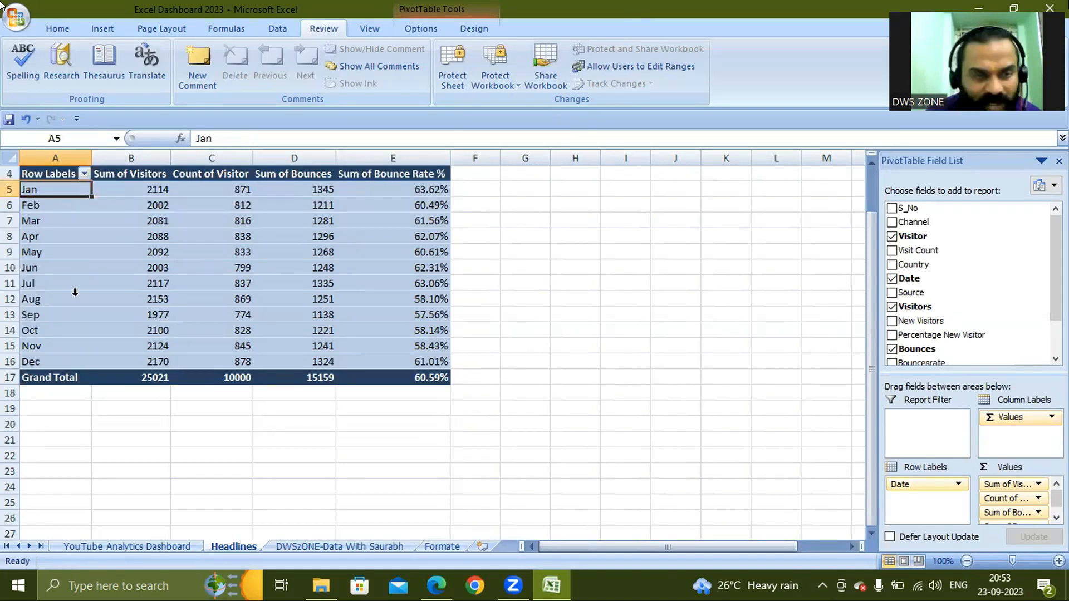
{"action": "scroll", "coordinate": [75, 293], "scroll_direction": "up", "scroll_amount": 1}
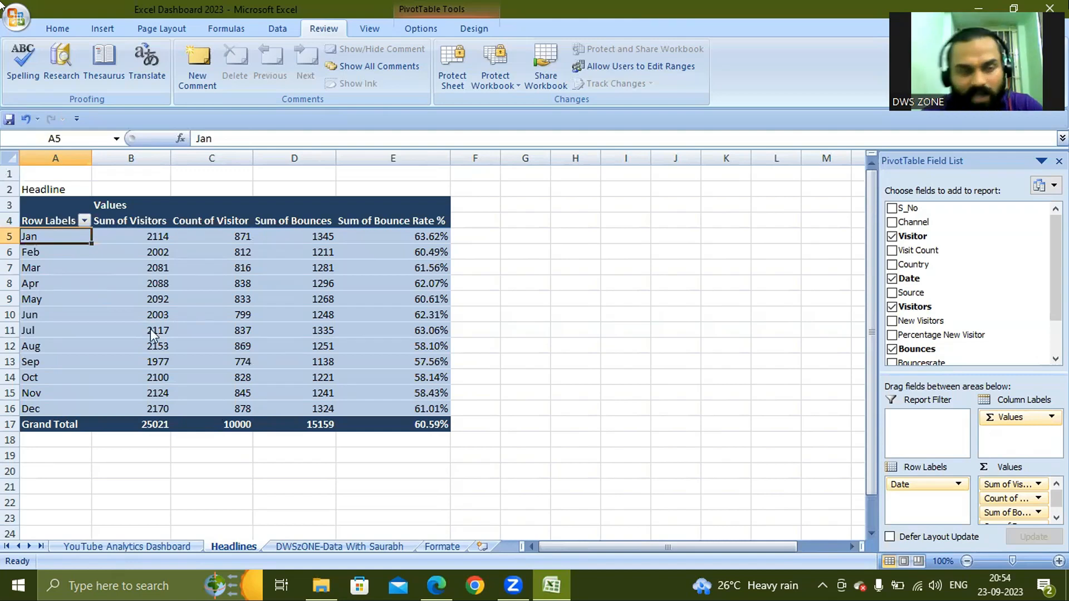
Step: Copy the entire Headline pivot table, range A3:E17
{"action": "key", "text": "Up"}
{"action": "key", "text": "Up"}
{"action": "mouse_move", "coordinate": [150, 330]}
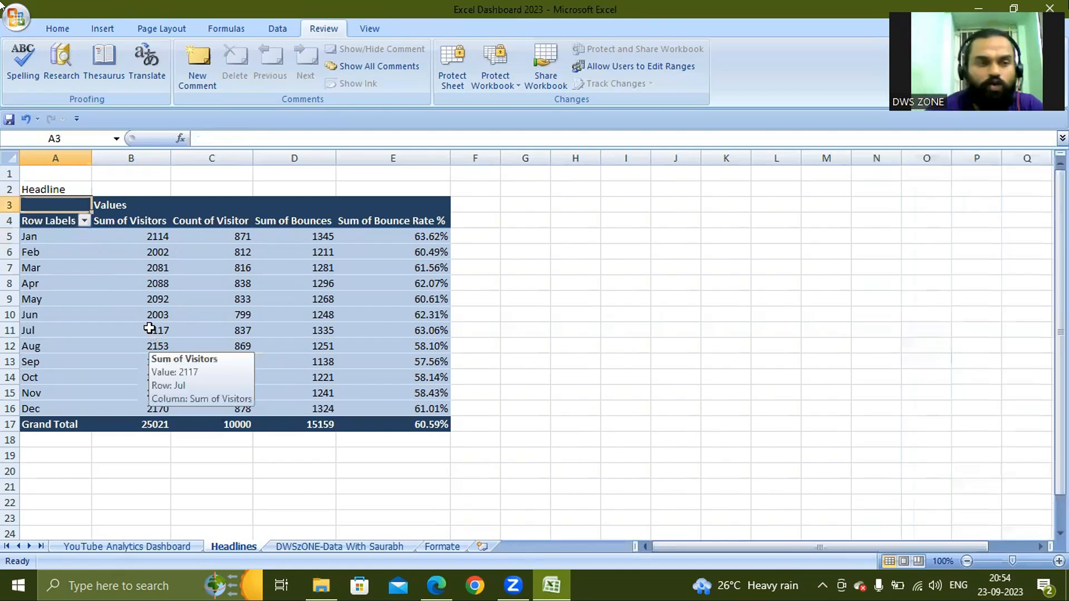
{"action": "key", "text": "shift+Right"}
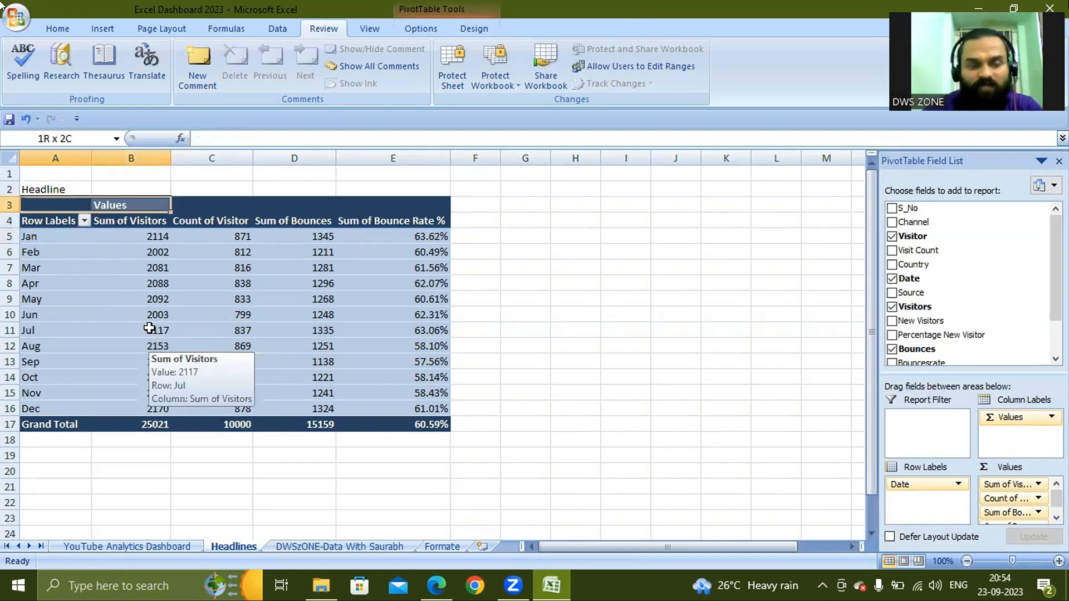
{"action": "key", "text": "shift+Right"}
{"action": "key", "text": "shift+Right"}
{"action": "key", "text": "shift+Right"}
{"action": "key", "text": "shift+Down"}
{"action": "key", "text": "shift+Down"}
{"action": "key", "text": "shift+Down"}
{"action": "key", "text": "shift+Down"}
{"action": "key", "text": "shift+Down"}
{"action": "key", "text": "shift+Down"}
{"action": "key", "text": "shift+Down"}
{"action": "key", "text": "shift+Down"}
{"action": "key", "text": "shift+Down"}
{"action": "key", "text": "shift+Down"}
{"action": "key", "text": "shift+Down"}
{"action": "key", "text": "shift+Down"}
{"action": "key", "text": "shift+Down"}
{"action": "key", "text": "shift+Down"}
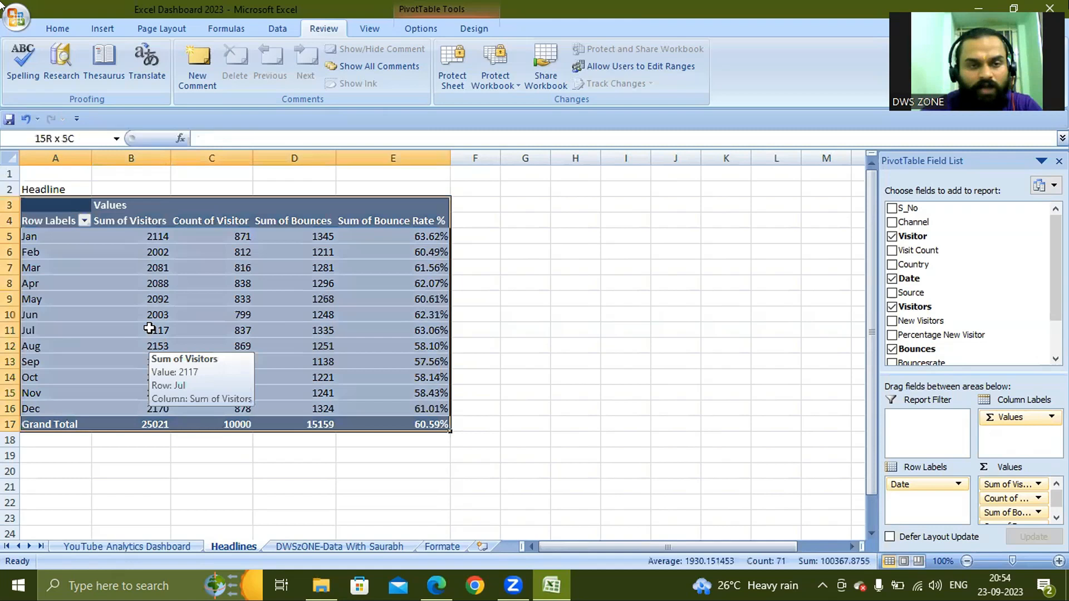
{"action": "key", "text": "ctrl+c"}
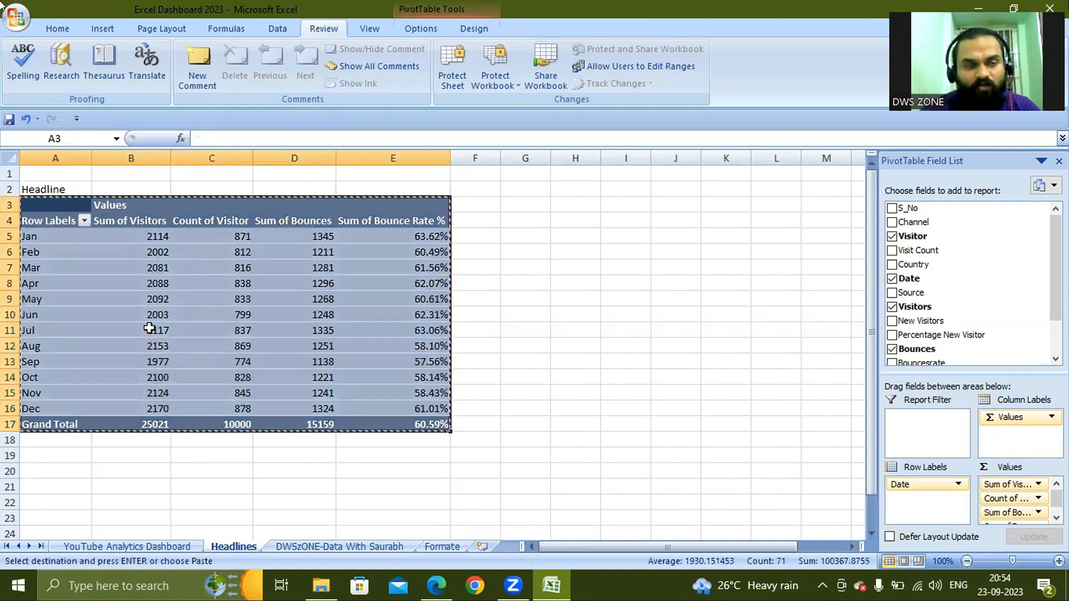
Step: Paste the copied pivot table beside the original, starting at cell G3
{"action": "key", "text": "Up"}
{"action": "key", "text": "Right"}
{"action": "key", "text": "Right"}
{"action": "key", "text": "Right"}
{"action": "key", "text": "Right"}
{"action": "key", "text": "Right"}
{"action": "key", "text": "Right"}
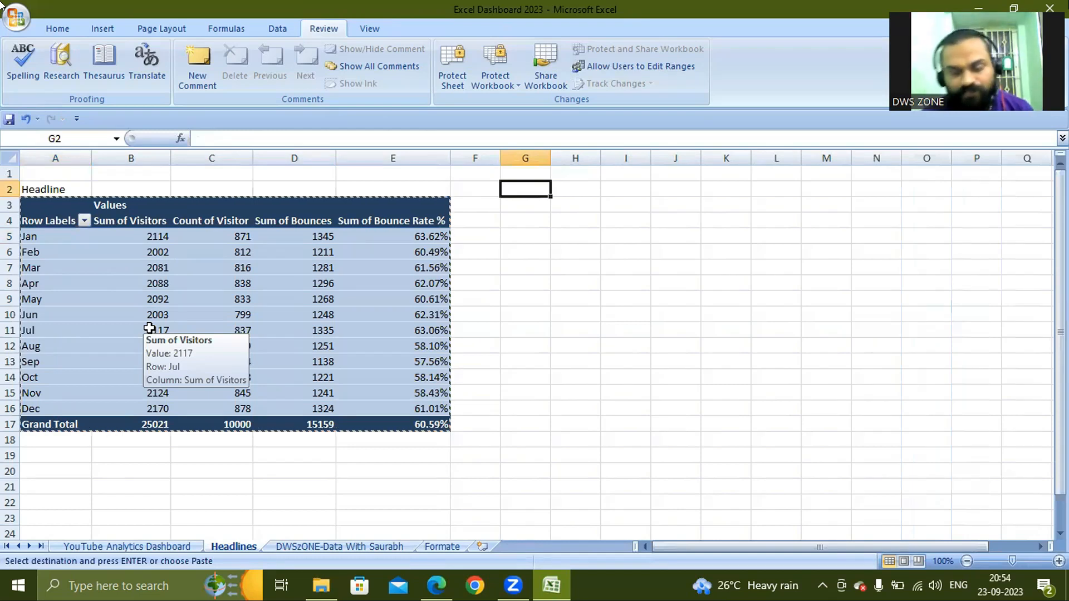
{"action": "key", "text": "Down"}
{"action": "key", "text": "Return"}
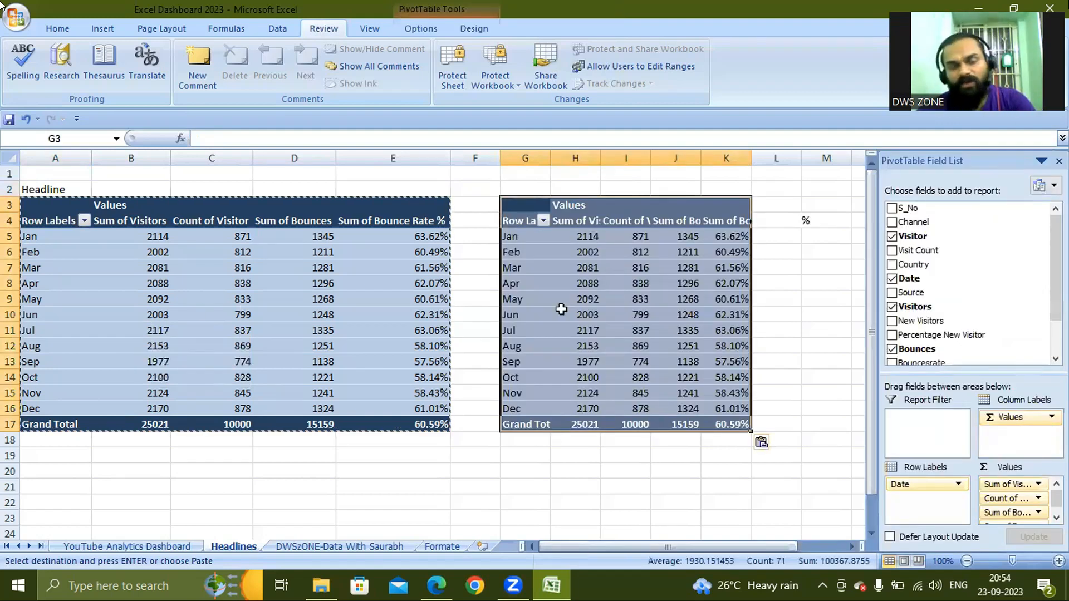
Step: Label the duplicated pivot table "Chart Pivot" in cell G2
{"action": "left_click", "coordinate": [523, 188]}
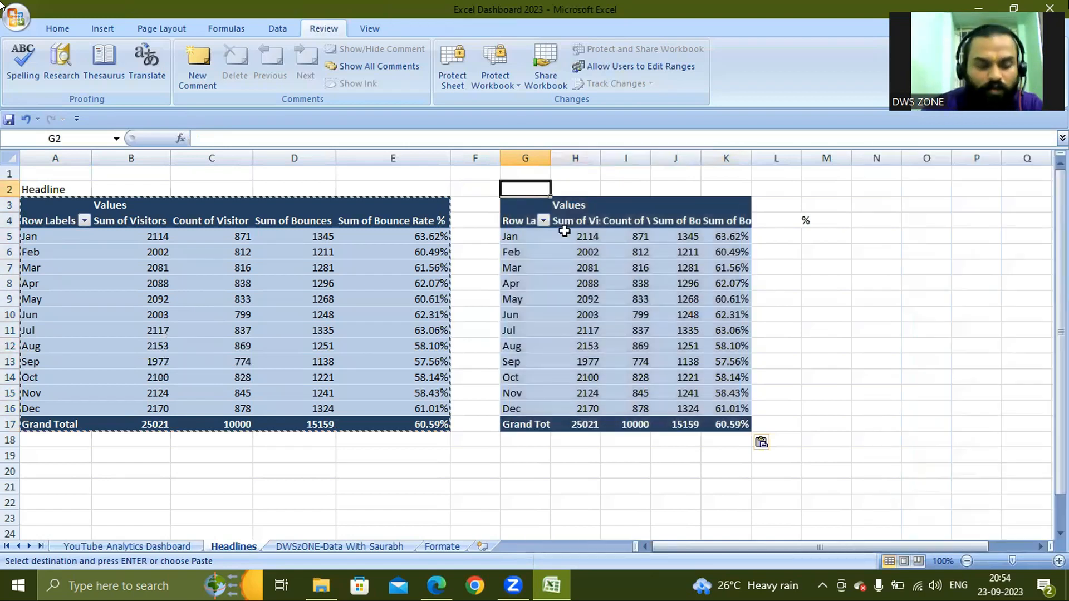
{"action": "type", "text": "Chart"}
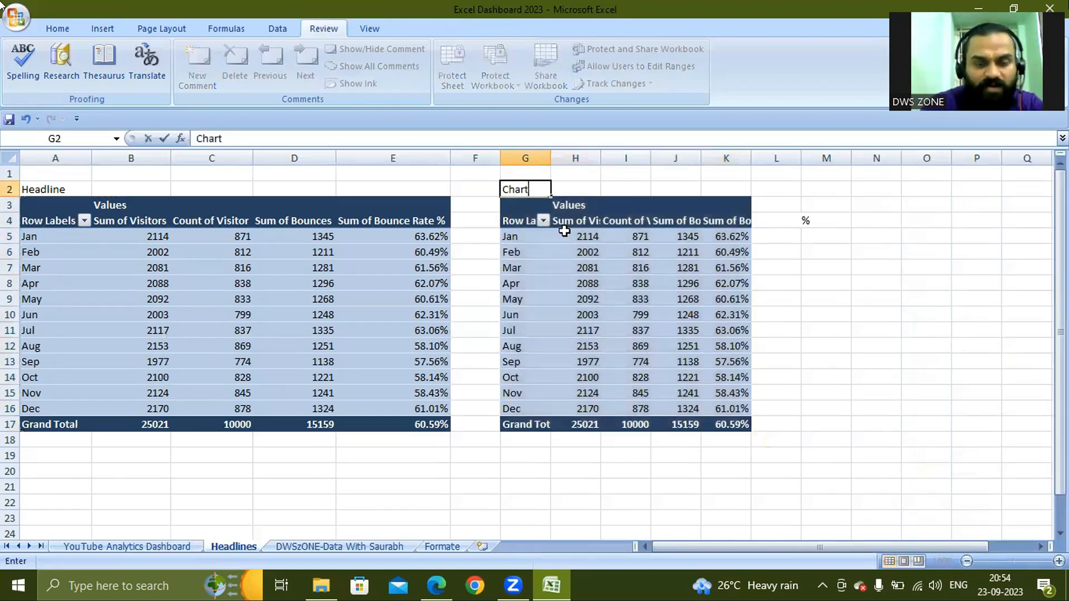
{"action": "type", "text": " Pivot"}
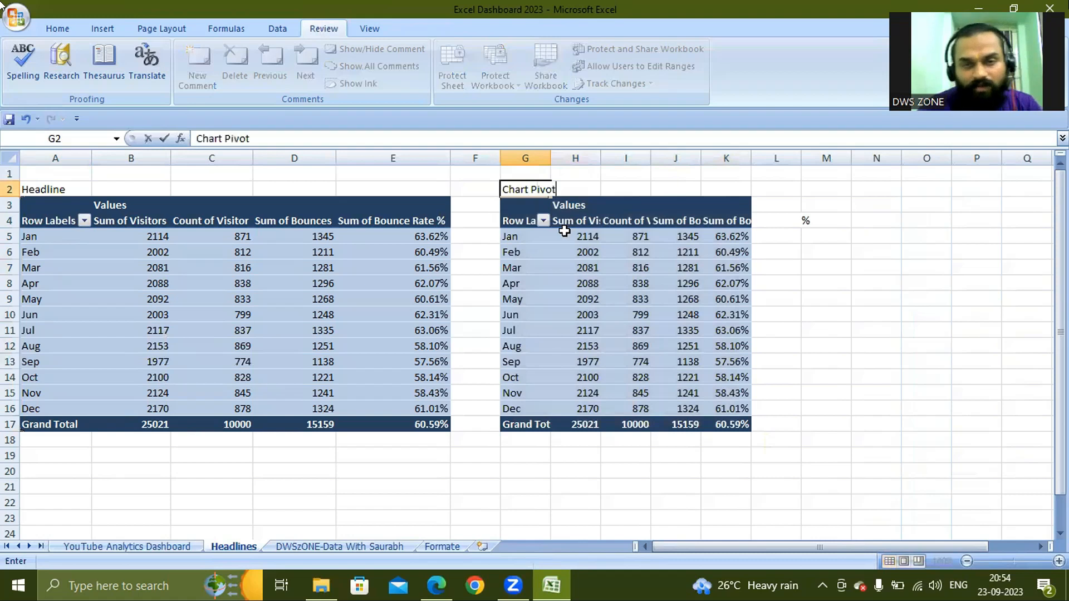
{"action": "key", "text": "Return"}
{"action": "key", "text": "Right"}
Step: Remove Sum of Bounces and Sum of Bounce Rate % from the values of the Chart Pivot table
{"action": "left_click", "coordinate": [564, 232]}
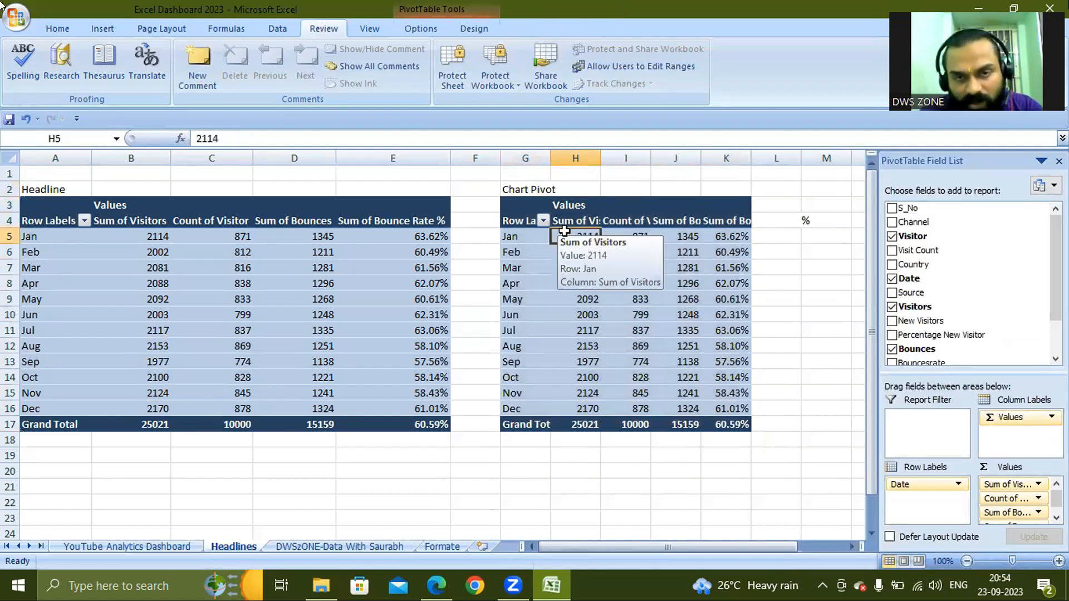
{"action": "key", "text": "Right"}
{"action": "key", "text": "Right"}
{"action": "key", "text": "Right"}
{"action": "key", "text": "Down"}
{"action": "key", "text": "Down"}
{"action": "key", "text": "Left"}
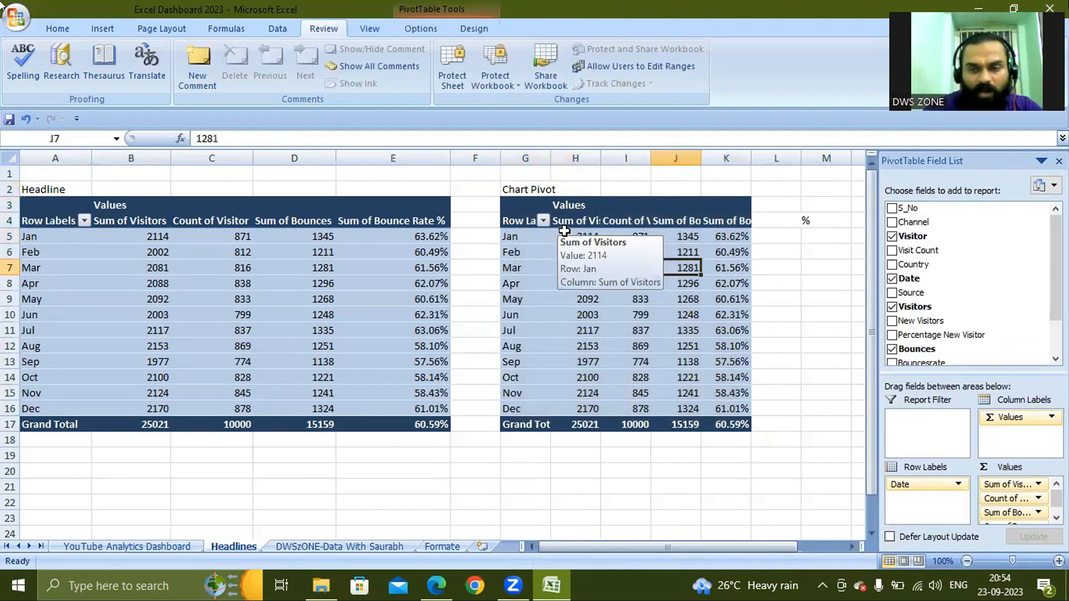
{"action": "scroll", "coordinate": [1019, 515], "scroll_direction": "down", "scroll_amount": 1}
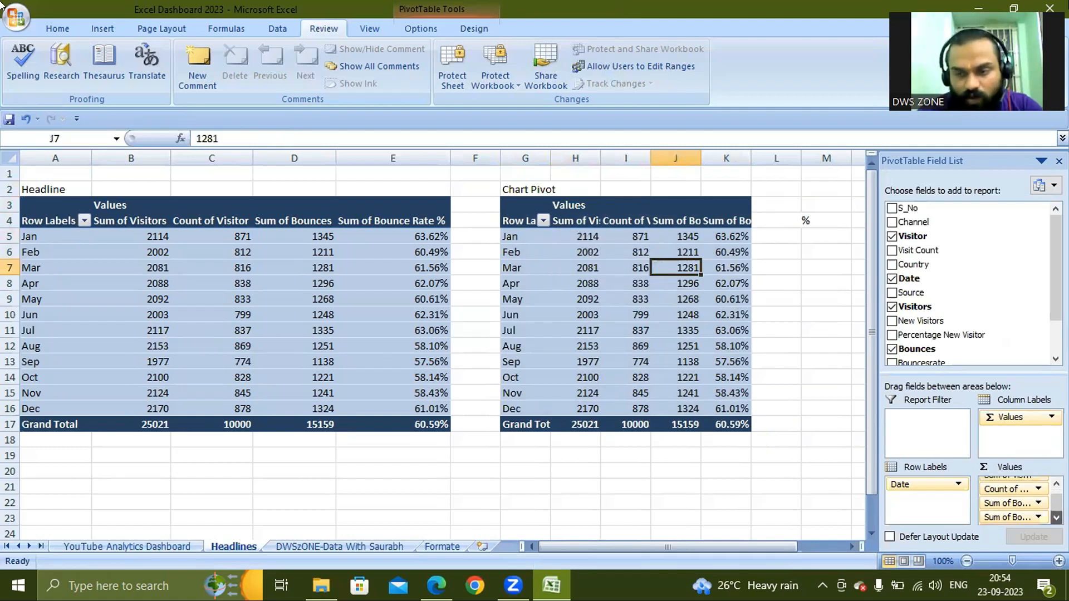
{"action": "left_click", "coordinate": [998, 504]}
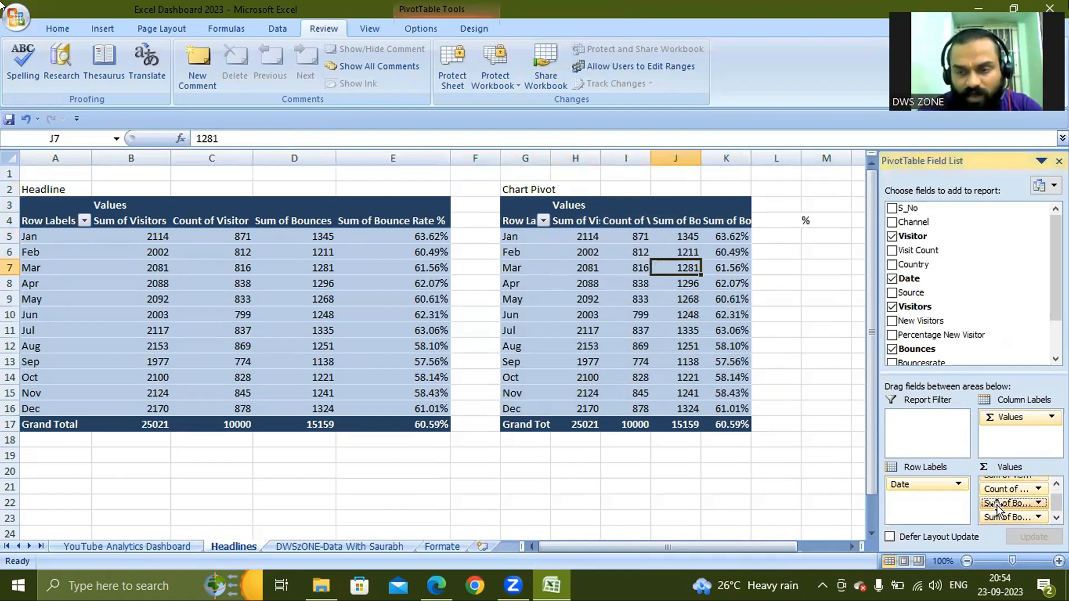
{"action": "left_click_drag", "start_coordinate": [997, 504], "coordinate": [983, 314]}
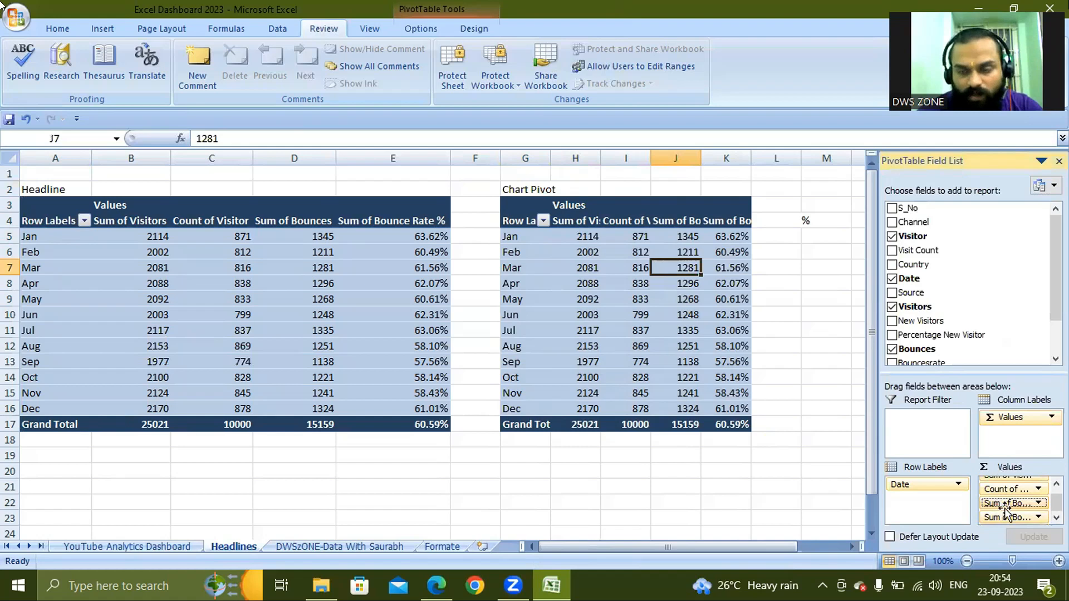
{"action": "left_click_drag", "start_coordinate": [996, 519], "coordinate": [987, 296]}
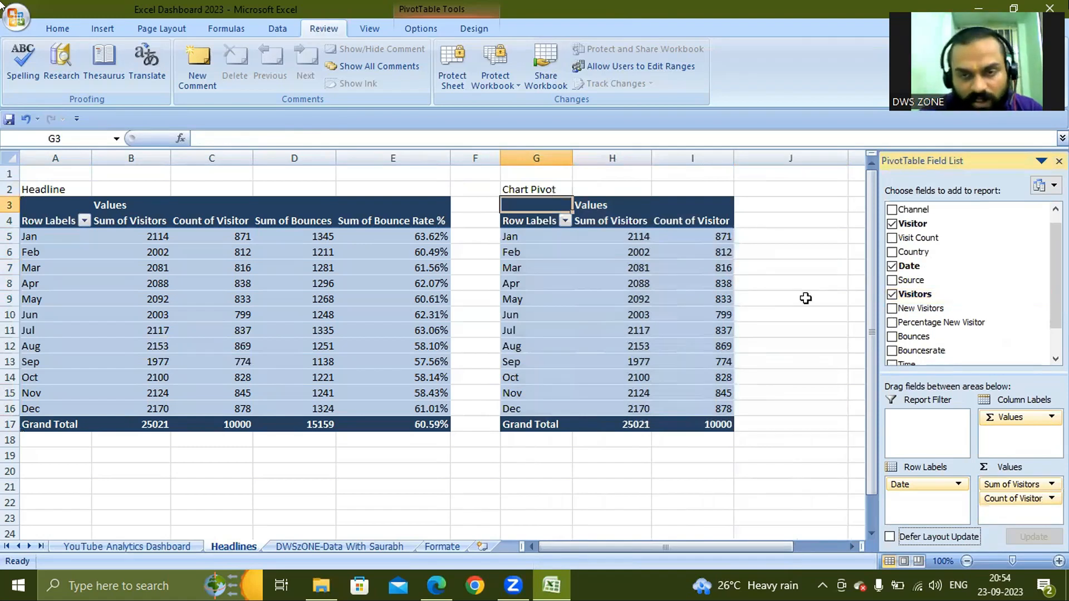
Step: Hide the pivot table field list and keep a Count of Visitor cell selected in the Chart Pivot table
{"action": "left_click", "coordinate": [627, 279]}
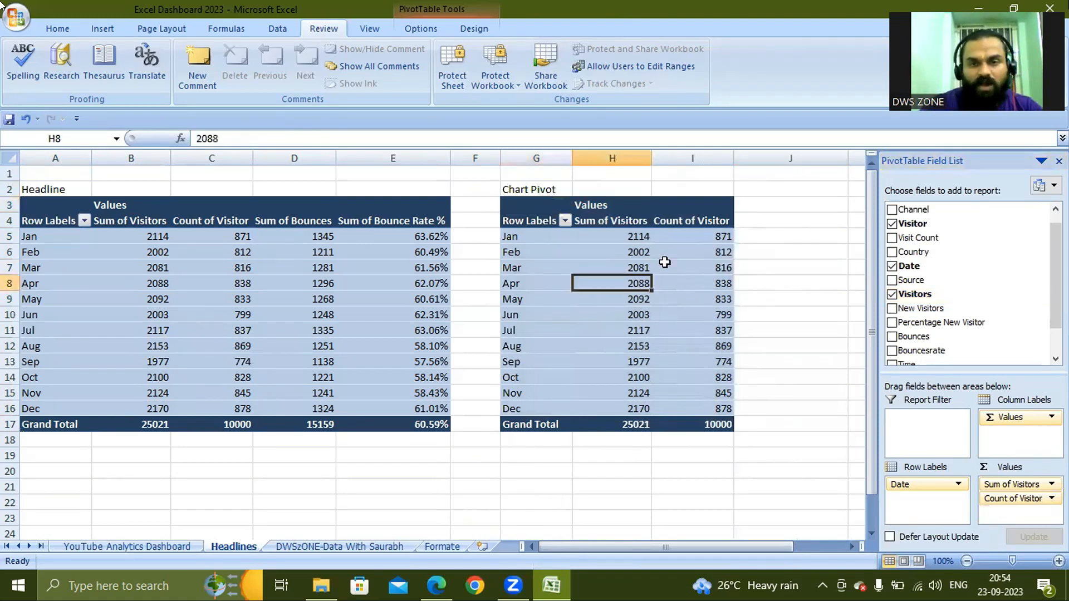
{"action": "left_click", "coordinate": [714, 252]}
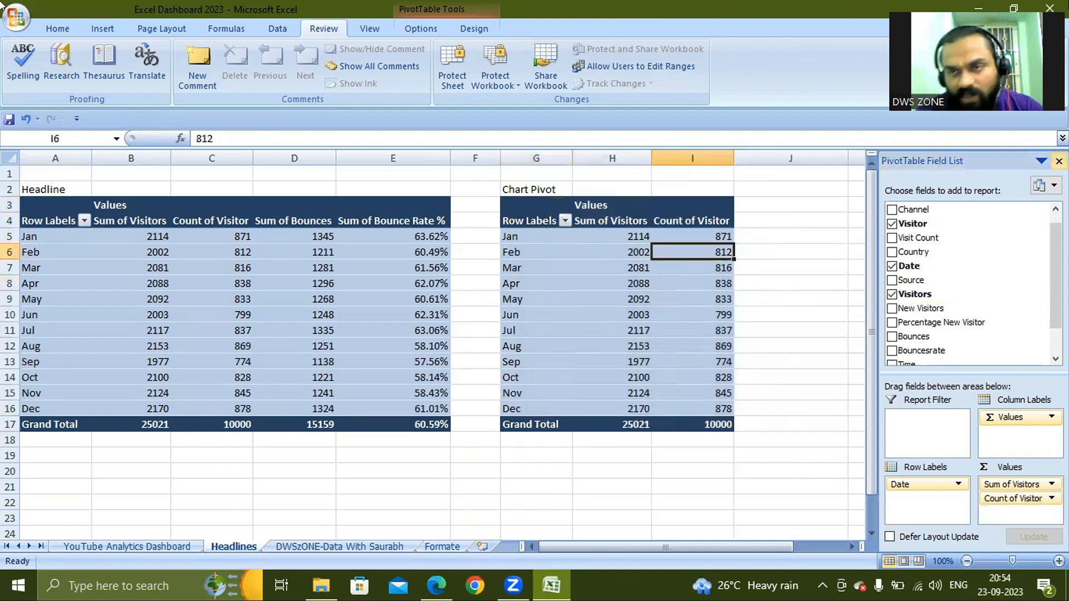
{"action": "left_click", "coordinate": [656, 305]}
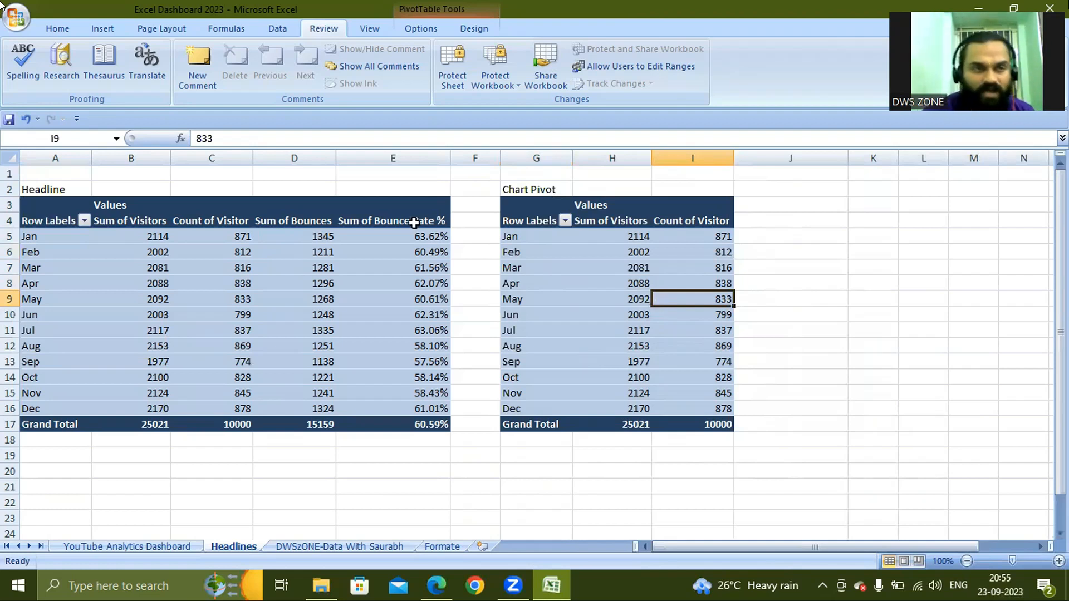
Step: Insert a line PivotChart with markers from the Chart Pivot table and close the PivotChart Filter Pane
{"action": "left_click", "coordinate": [93, 22]}
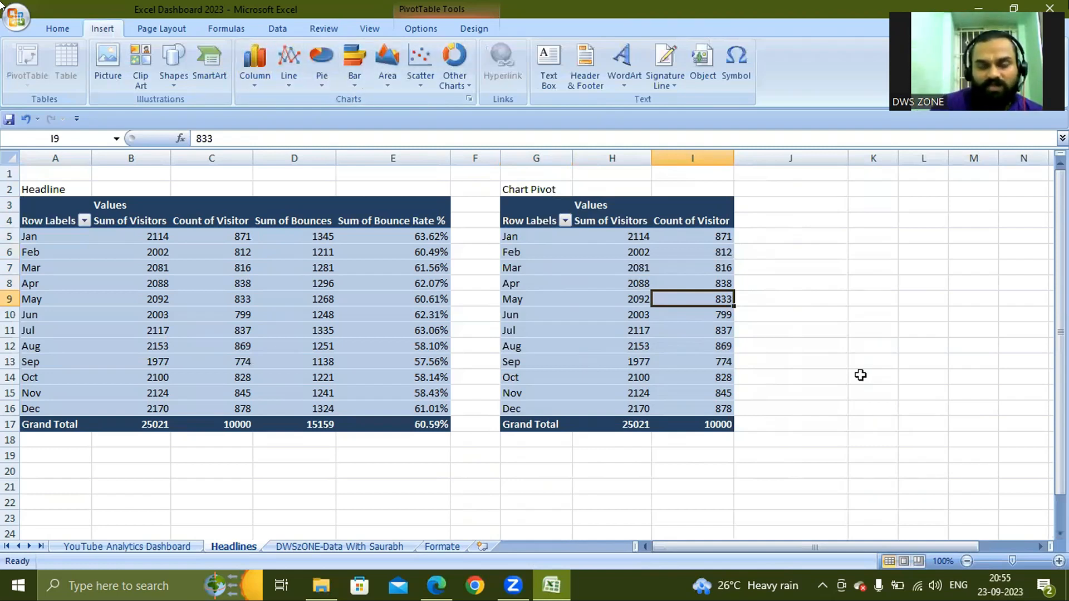
{"action": "left_click", "coordinate": [742, 482]}
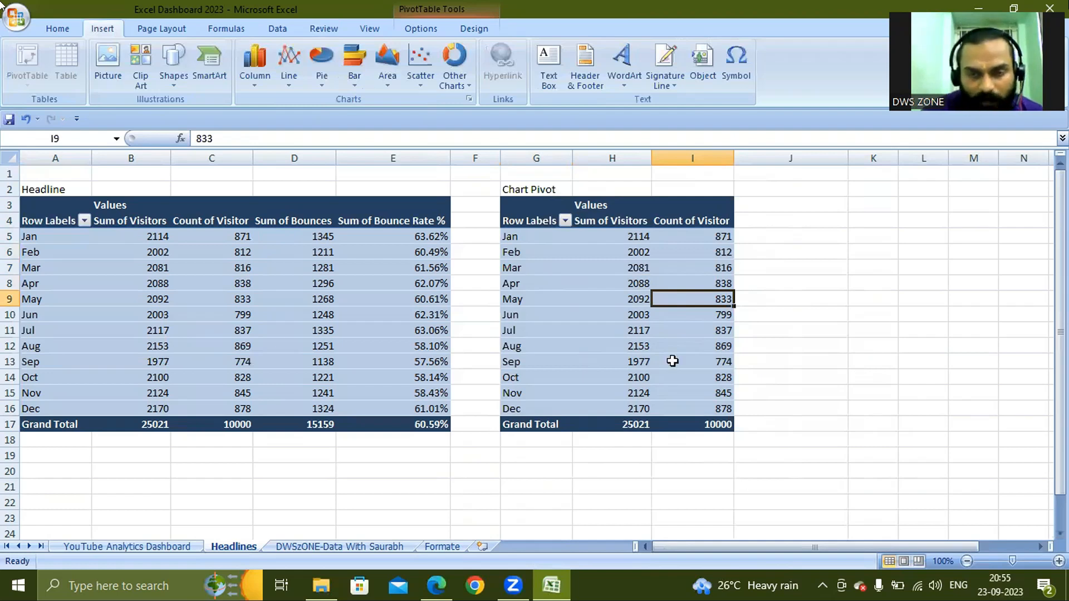
{"action": "left_click", "coordinate": [676, 358]}
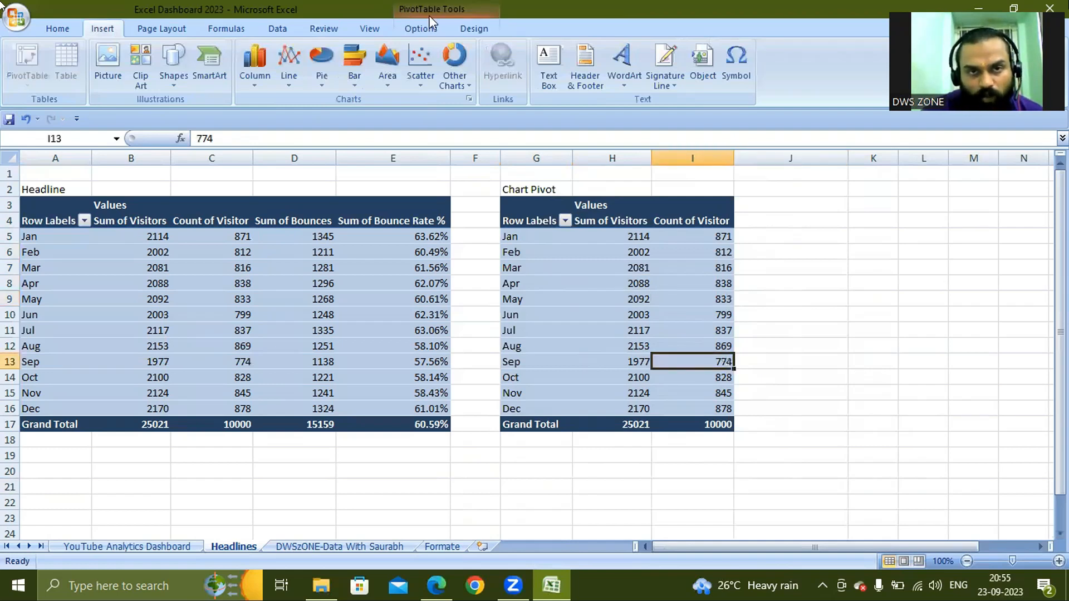
{"action": "left_click", "coordinate": [424, 29]}
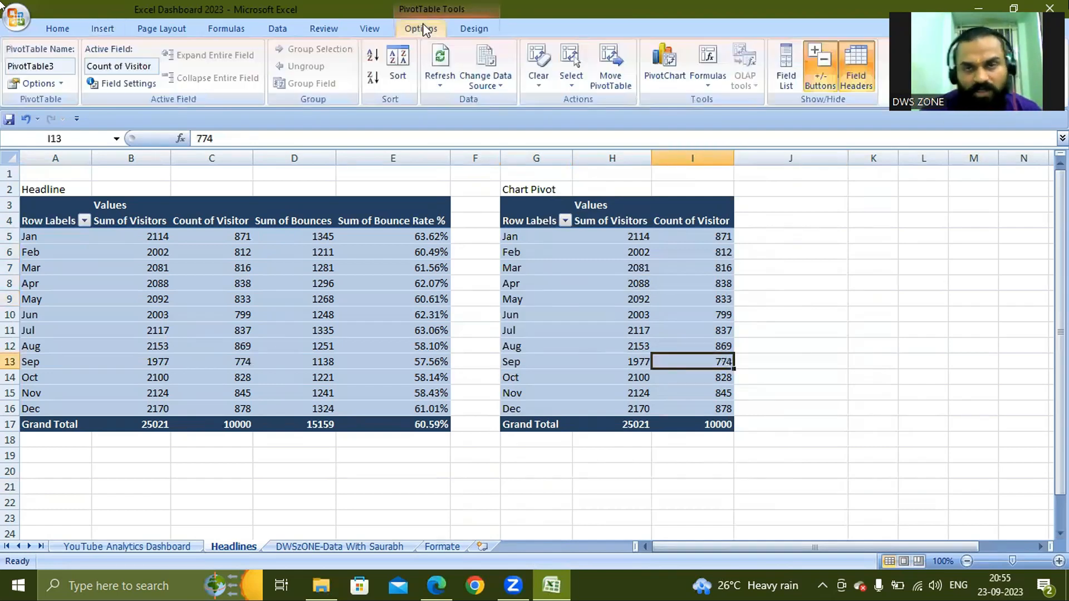
{"action": "left_click", "coordinate": [665, 62]}
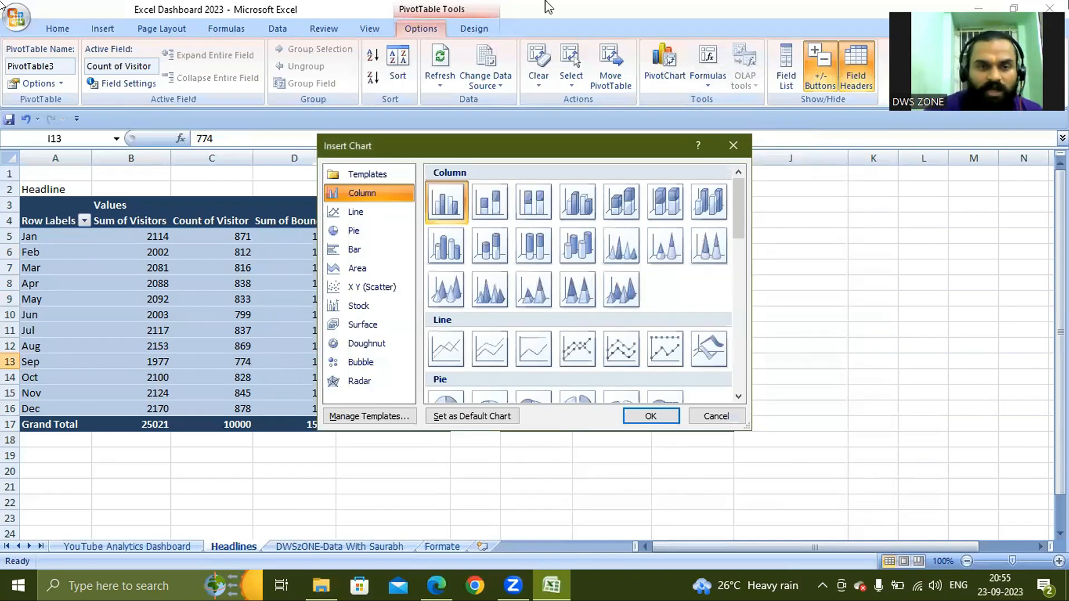
{"action": "left_click", "coordinate": [578, 363]}
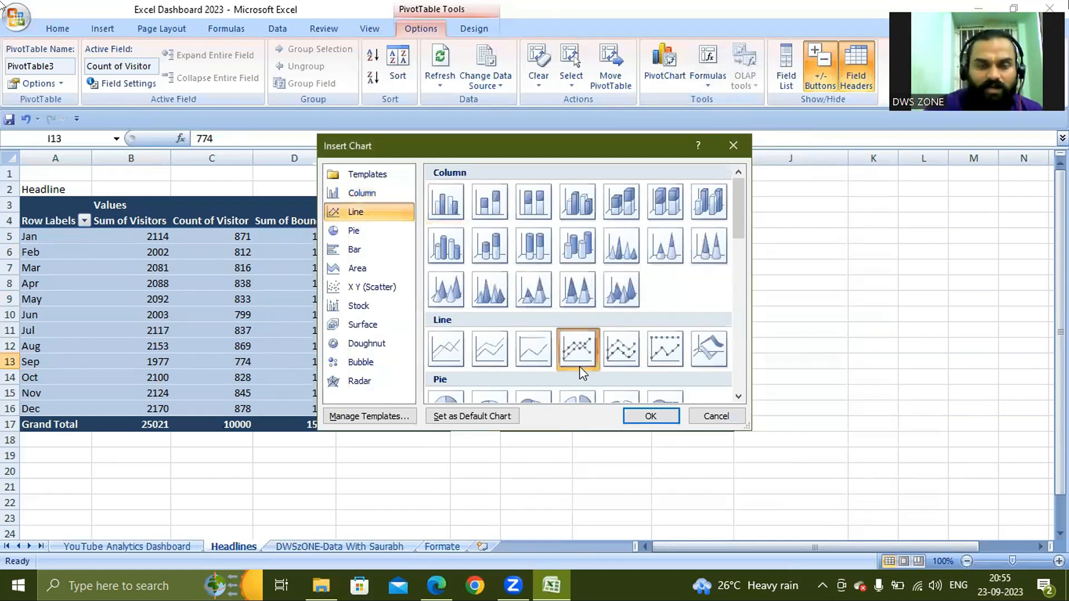
{"action": "left_click_drag", "start_coordinate": [615, 146], "coordinate": [601, 85]}
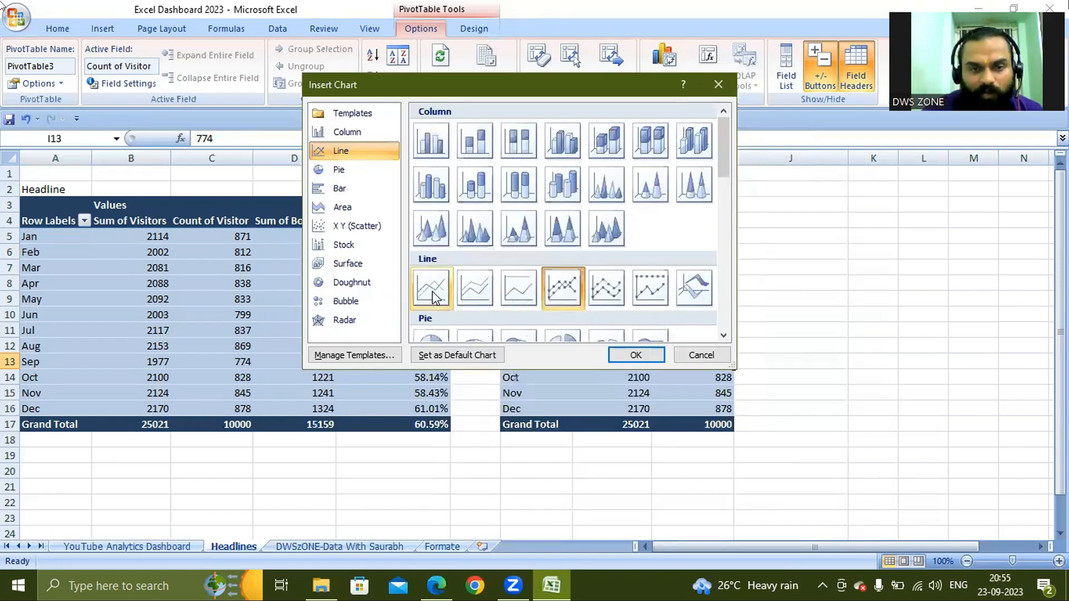
{"action": "left_click", "coordinate": [432, 295]}
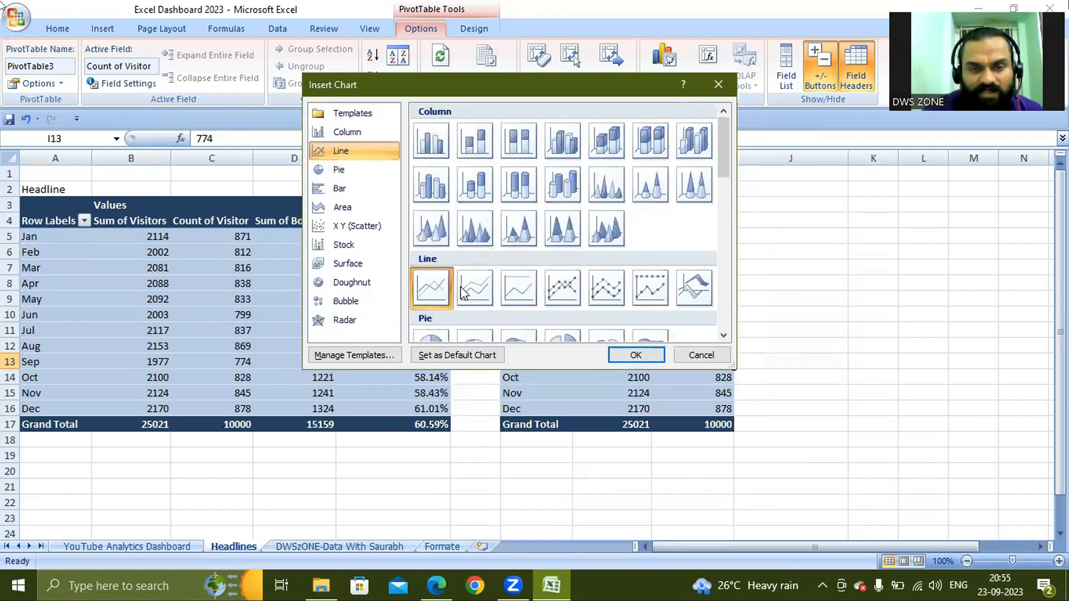
{"action": "left_click", "coordinate": [465, 293]}
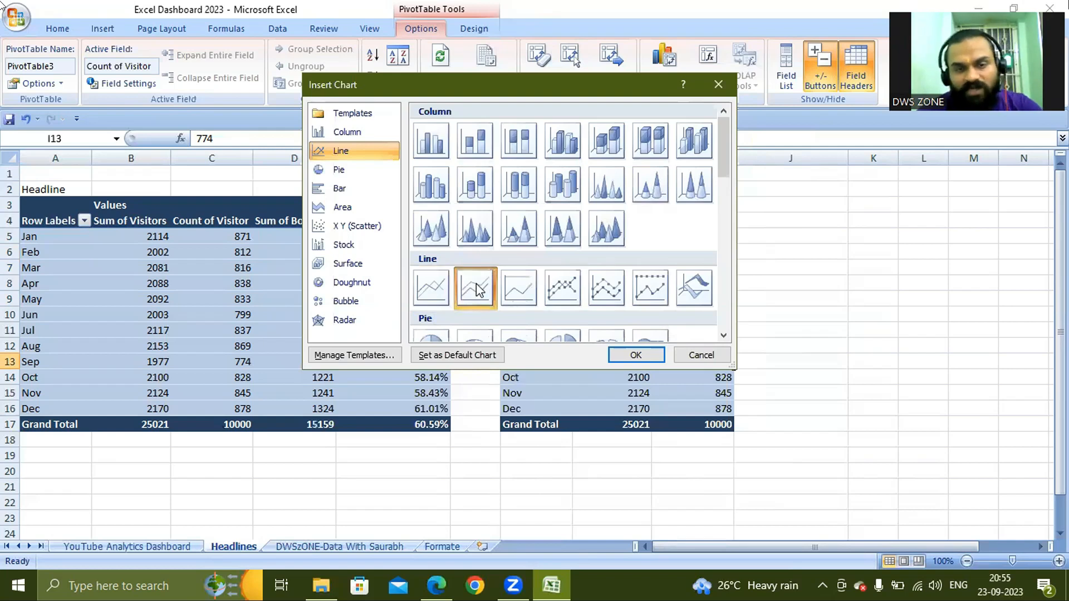
{"action": "left_click", "coordinate": [546, 295]}
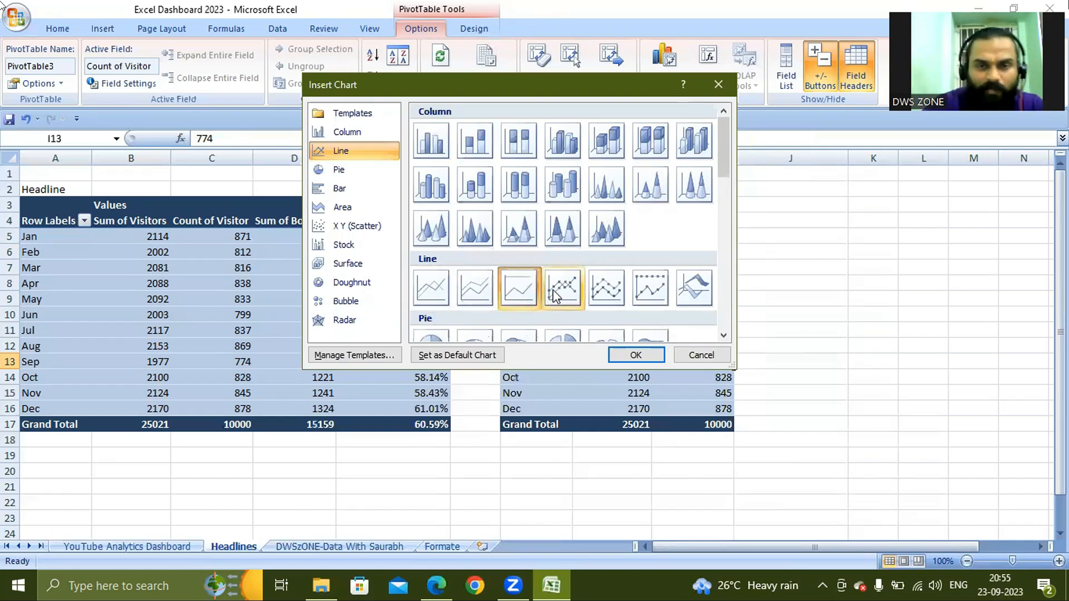
{"action": "left_click", "coordinate": [557, 297]}
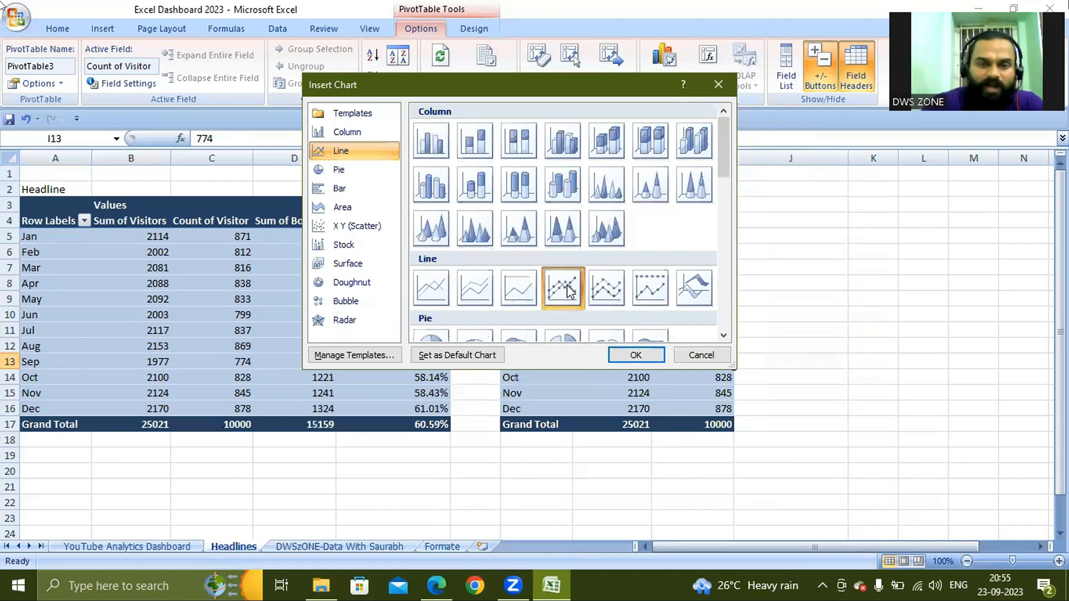
{"action": "left_click", "coordinate": [634, 355]}
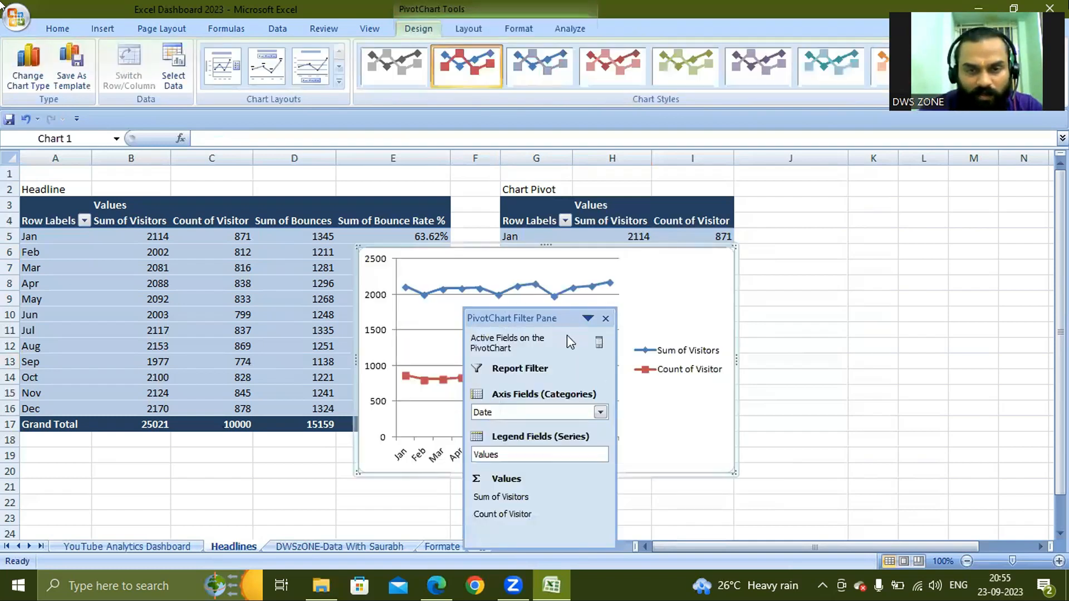
{"action": "left_click", "coordinate": [606, 319]}
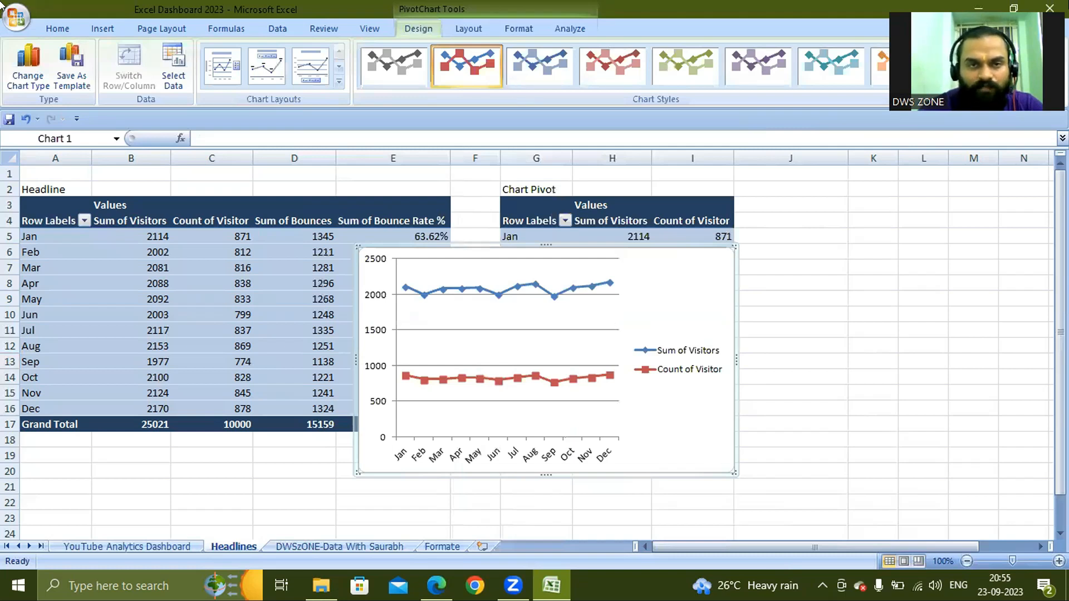
Step: Apply the orange chart style to the visitors line chart
{"action": "left_click", "coordinate": [883, 64]}
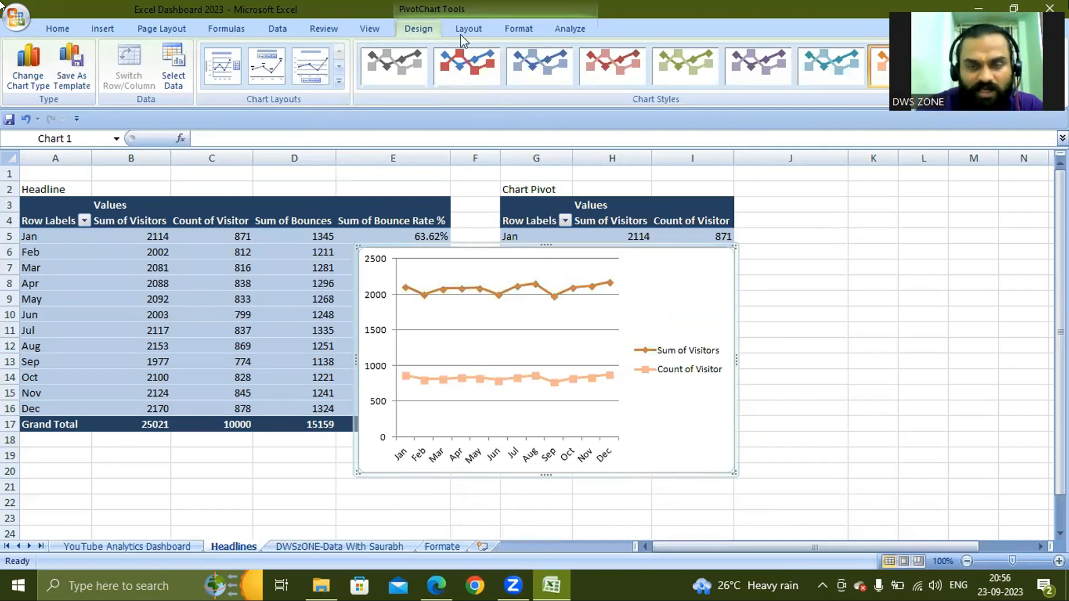
{"action": "left_click", "coordinate": [508, 31]}
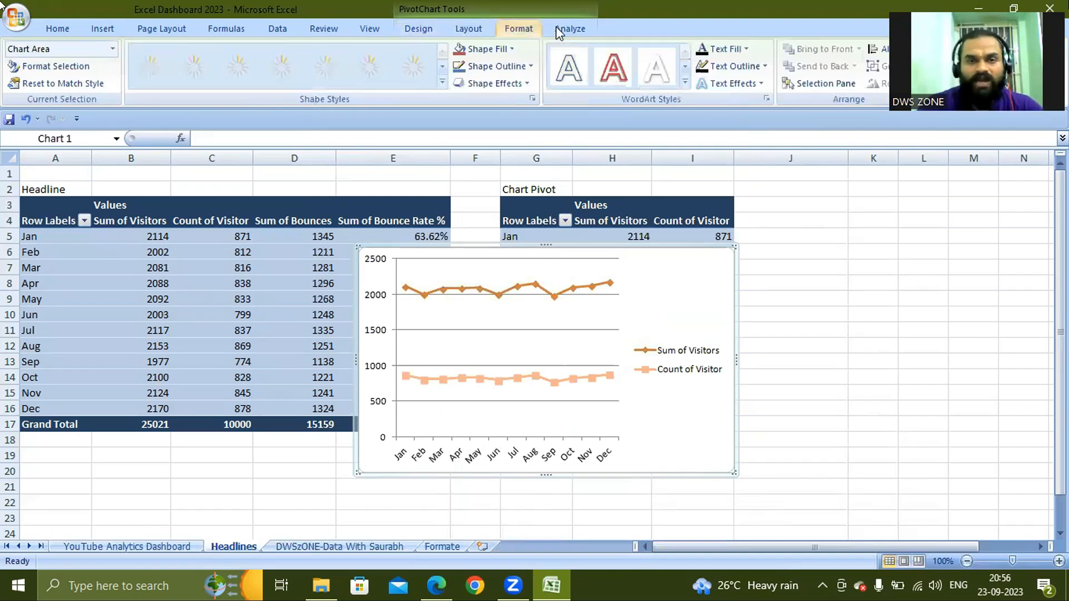
{"action": "left_click", "coordinate": [559, 31]}
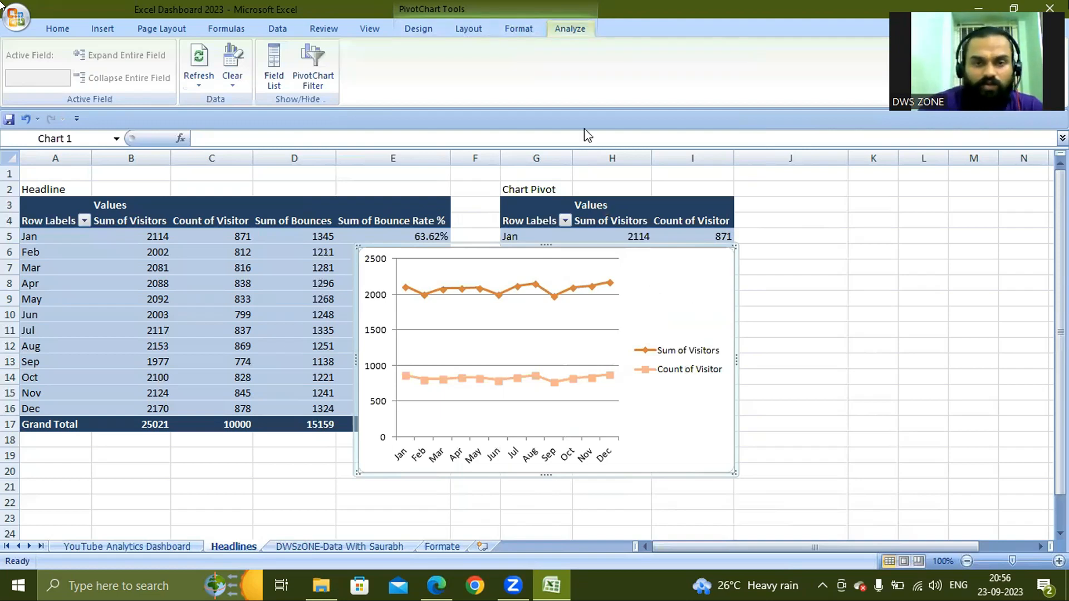
{"action": "left_click", "coordinate": [423, 28]}
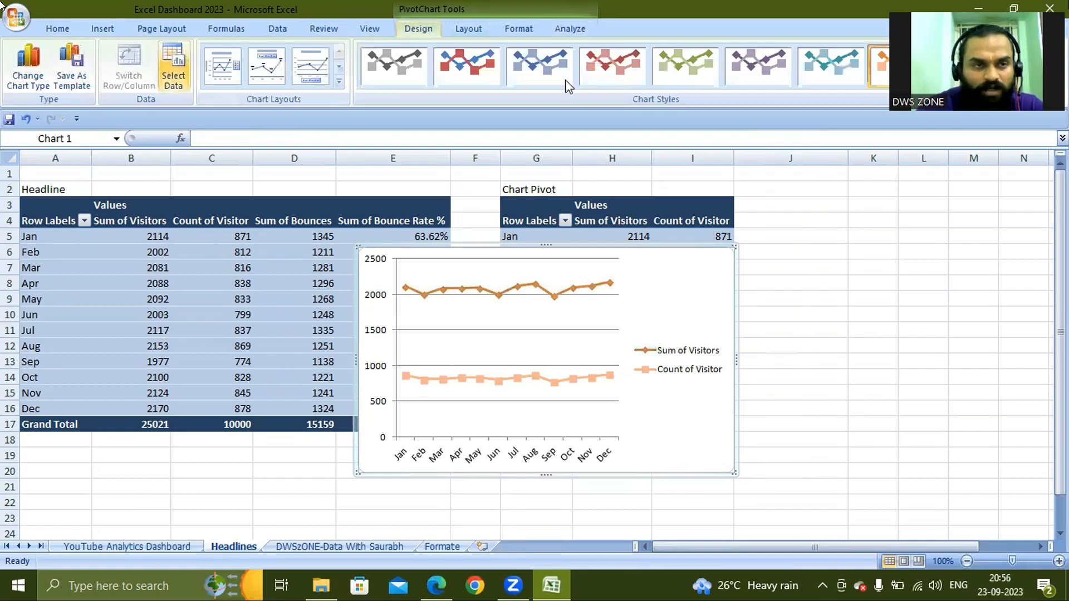
Step: Remove the legend and the primary horizontal gridlines from the visitors line chart
{"action": "left_click", "coordinate": [466, 29]}
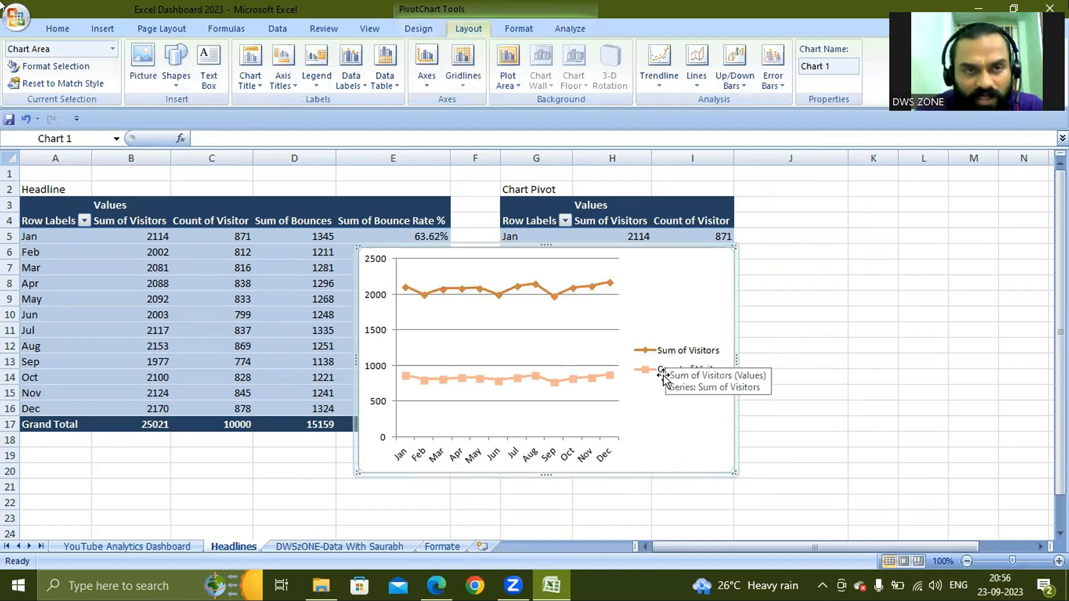
{"action": "left_click", "coordinate": [316, 78]}
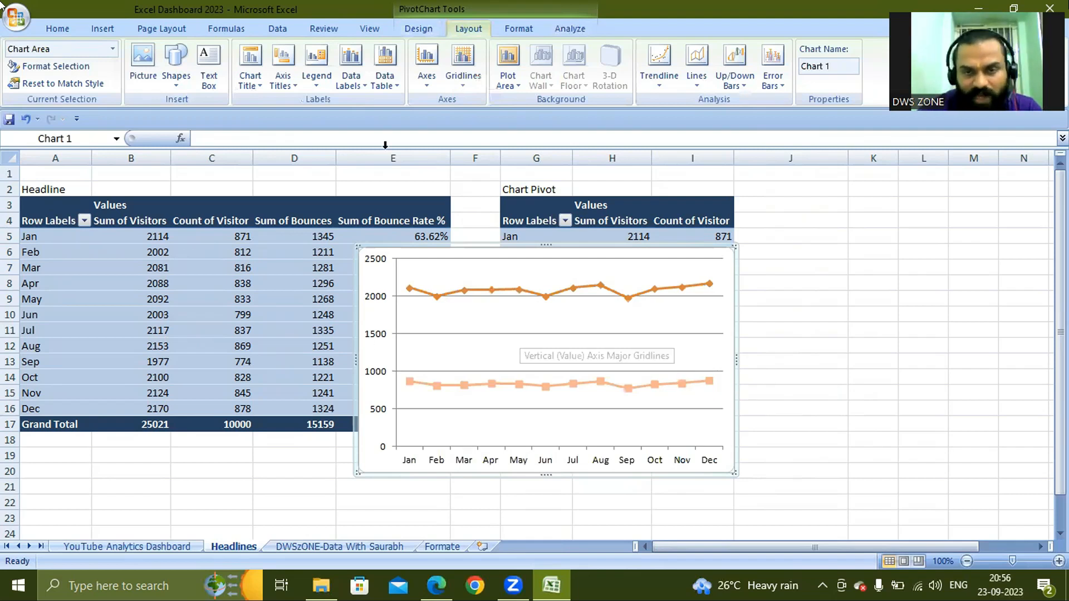
{"action": "left_click", "coordinate": [465, 84]}
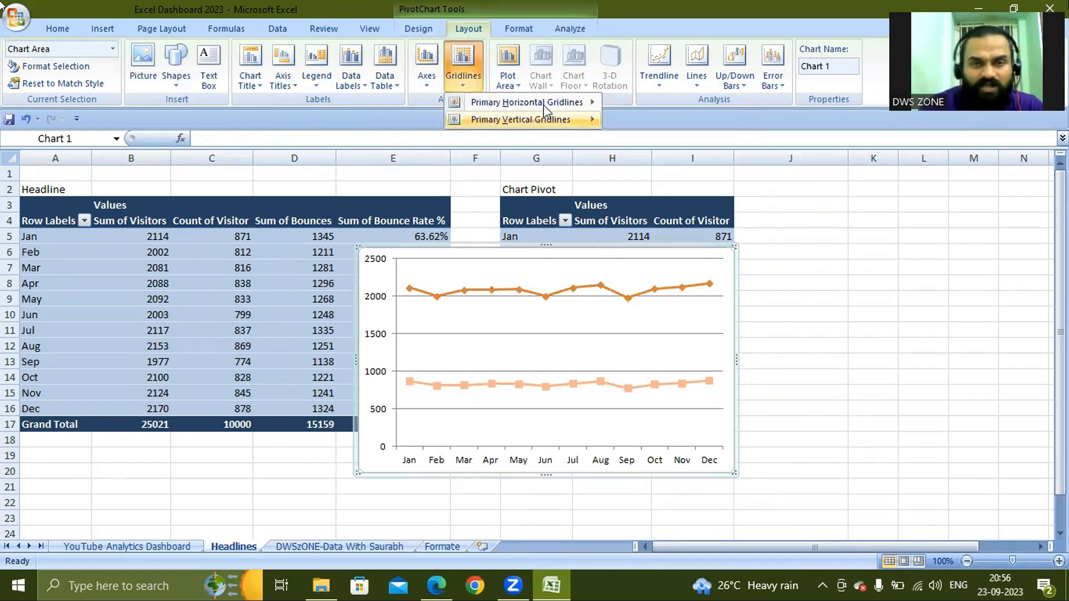
{"action": "mouse_move", "coordinate": [546, 102]}
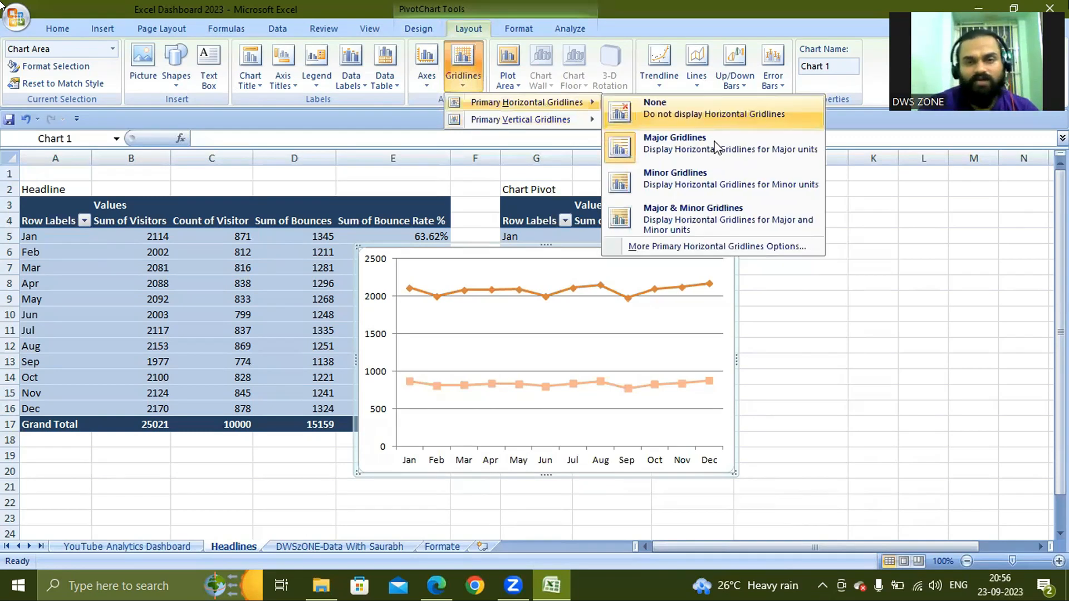
{"action": "left_click", "coordinate": [671, 114]}
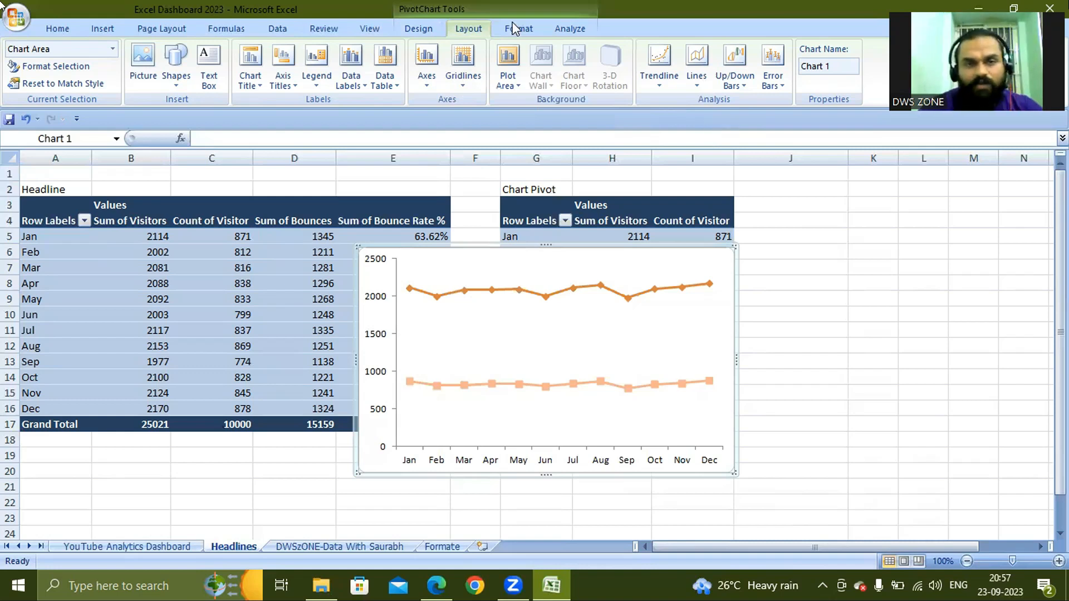
Step: Try centered data labels on both chart lines and turn the data labels off again
{"action": "left_click", "coordinate": [359, 86]}
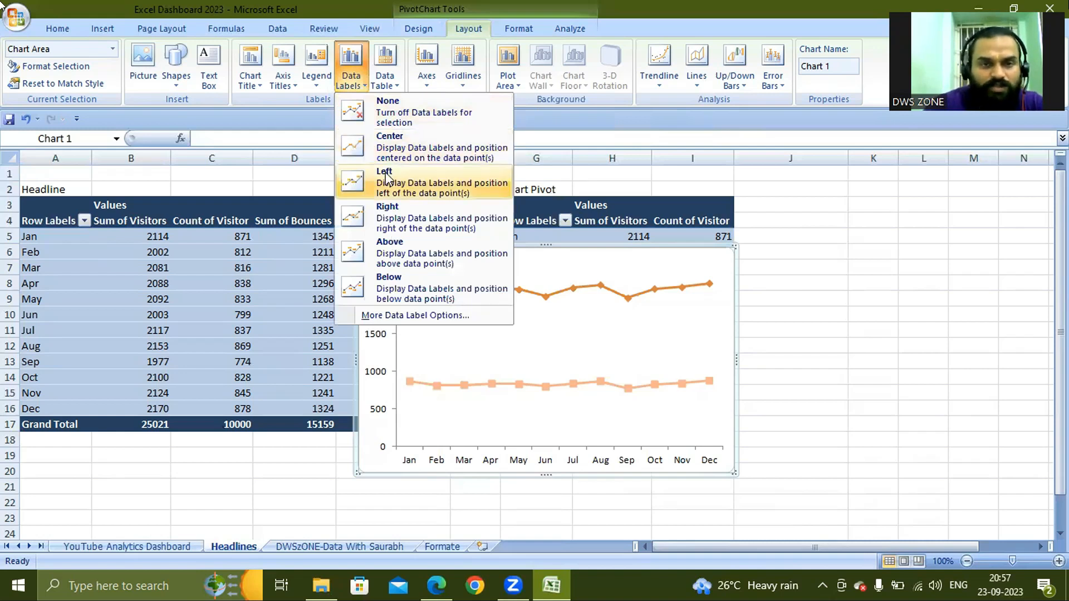
{"action": "left_click", "coordinate": [379, 146]}
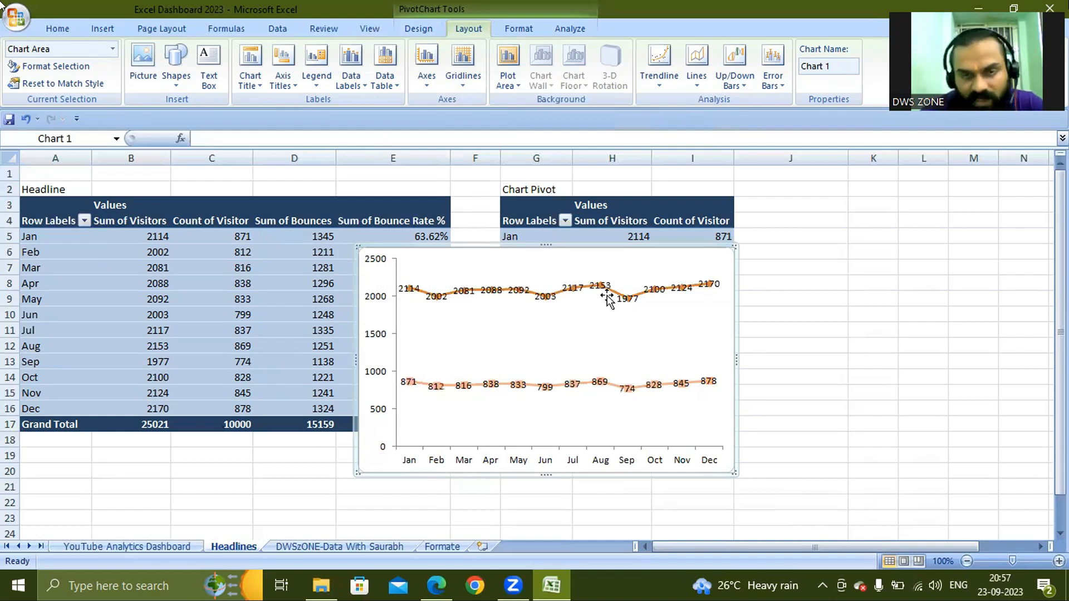
{"action": "left_click", "coordinate": [351, 85]}
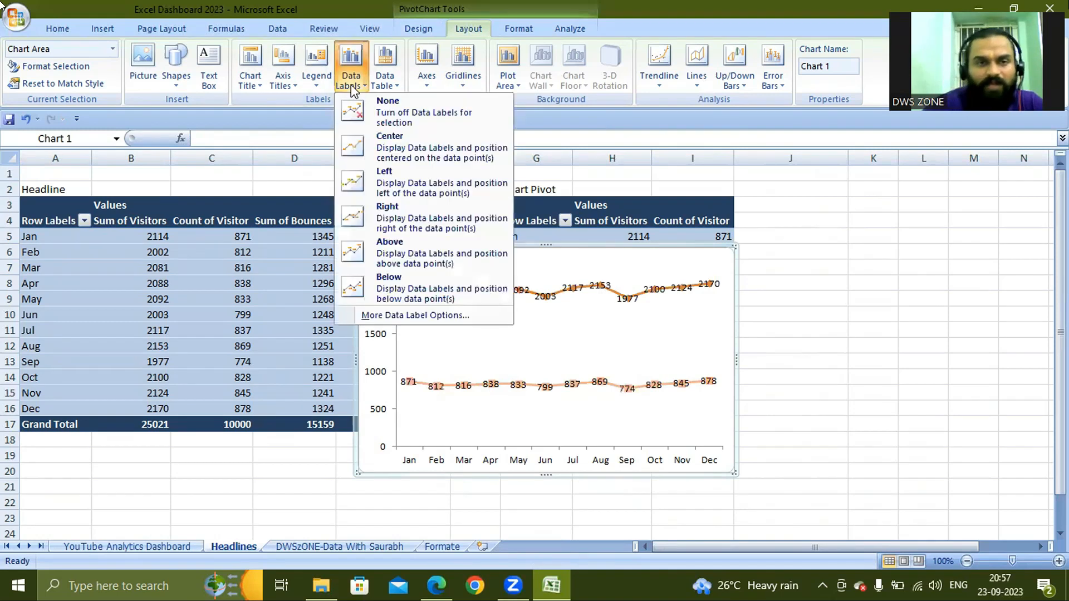
{"action": "left_click", "coordinate": [377, 117]}
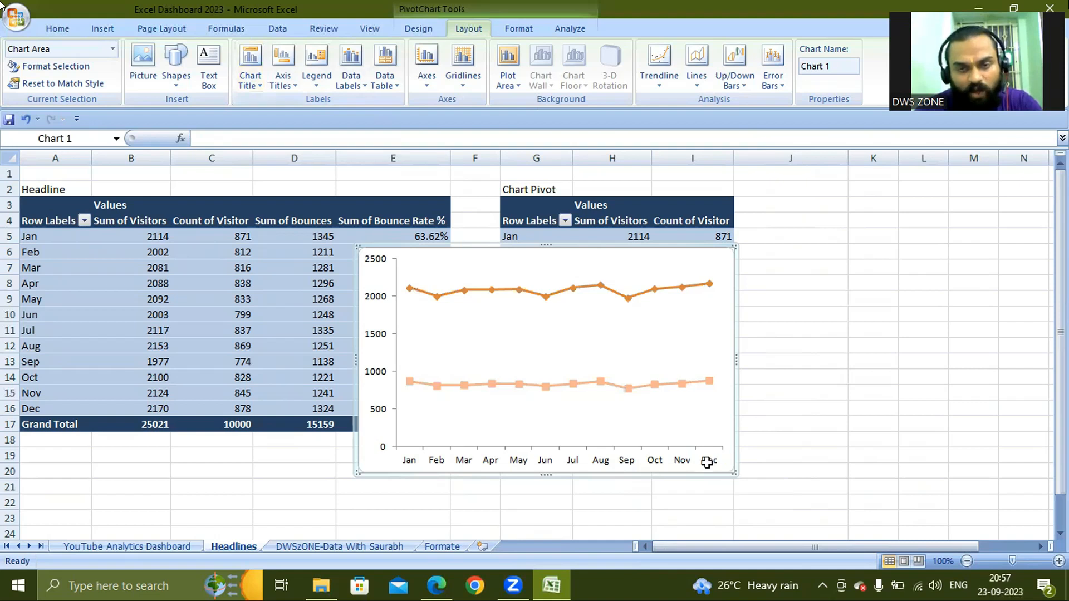
Step: Move the line chart from the Headlines sheet to the YouTube Analytics Dashboard sheet, placing it below the Visitors Count box
{"action": "key", "text": "ctrl+x"}
{"action": "left_click", "coordinate": [136, 547]}
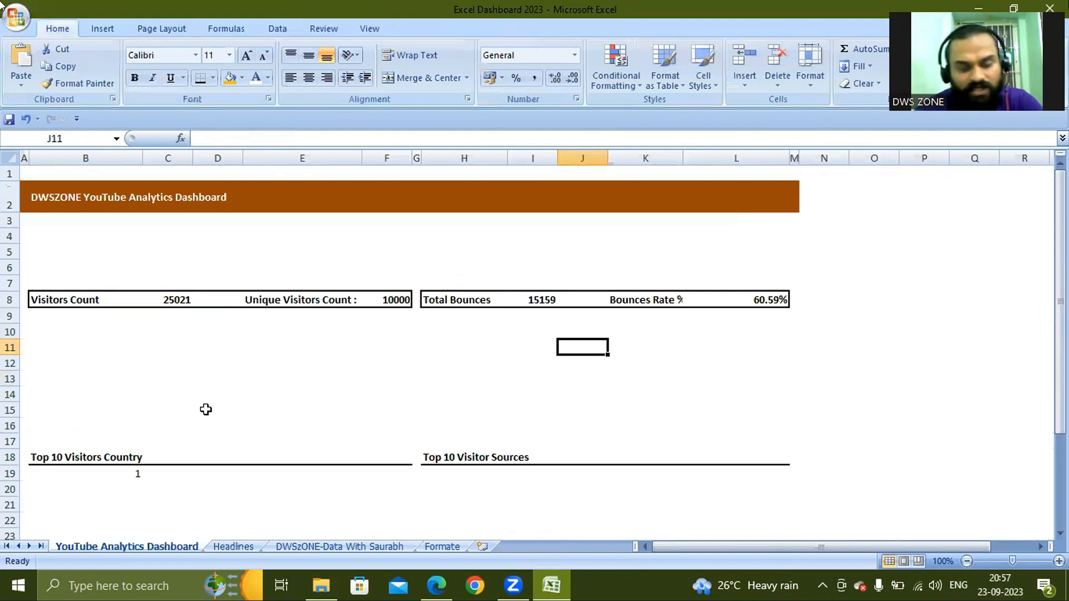
{"action": "key", "text": "ctrl+v"}
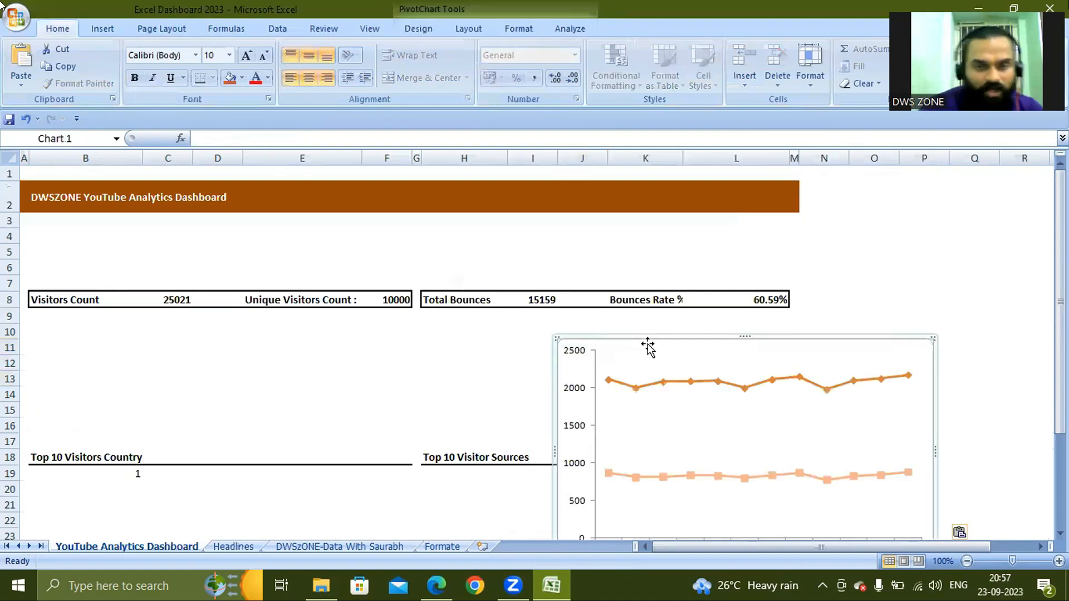
{"action": "left_click_drag", "start_coordinate": [647, 344], "coordinate": [118, 320]}
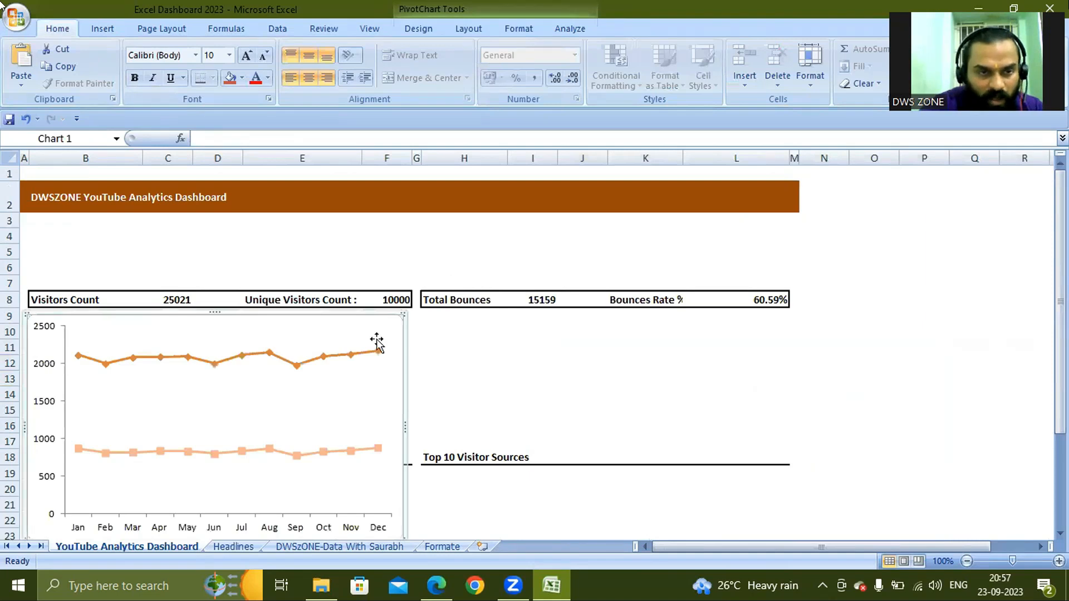
{"action": "left_click", "coordinate": [377, 340]}
{"action": "left_click_drag", "start_coordinate": [377, 341], "coordinate": [377, 320]}
{"action": "left_click_drag", "start_coordinate": [98, 311], "coordinate": [147, 319]}
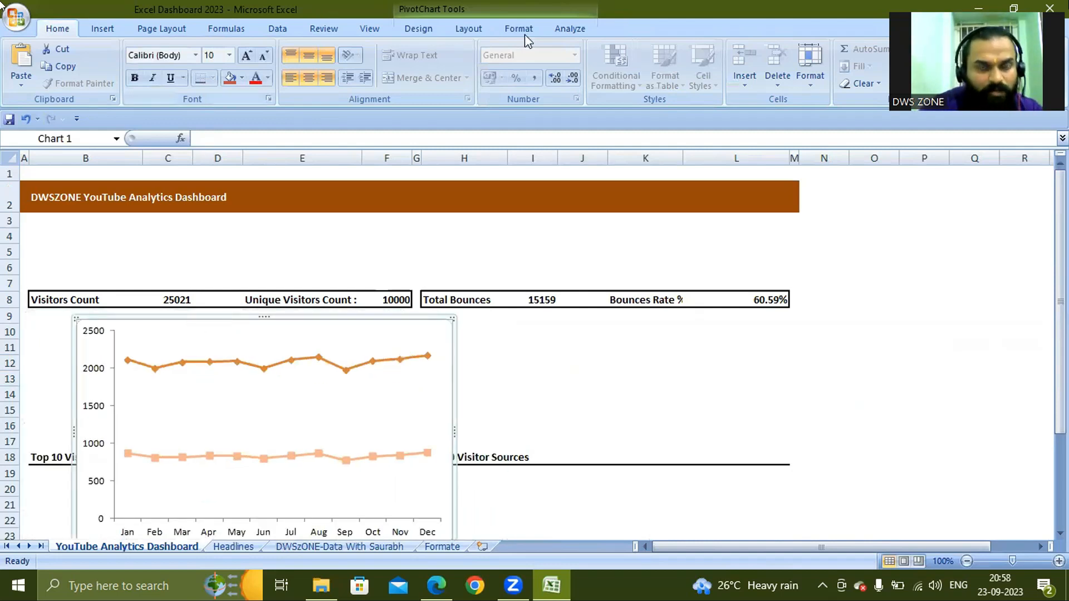
Step: Show the dashboard sheet's gridlines and align the chart with the start of column B just below the Visitors Count box
{"action": "left_click", "coordinate": [299, 232]}
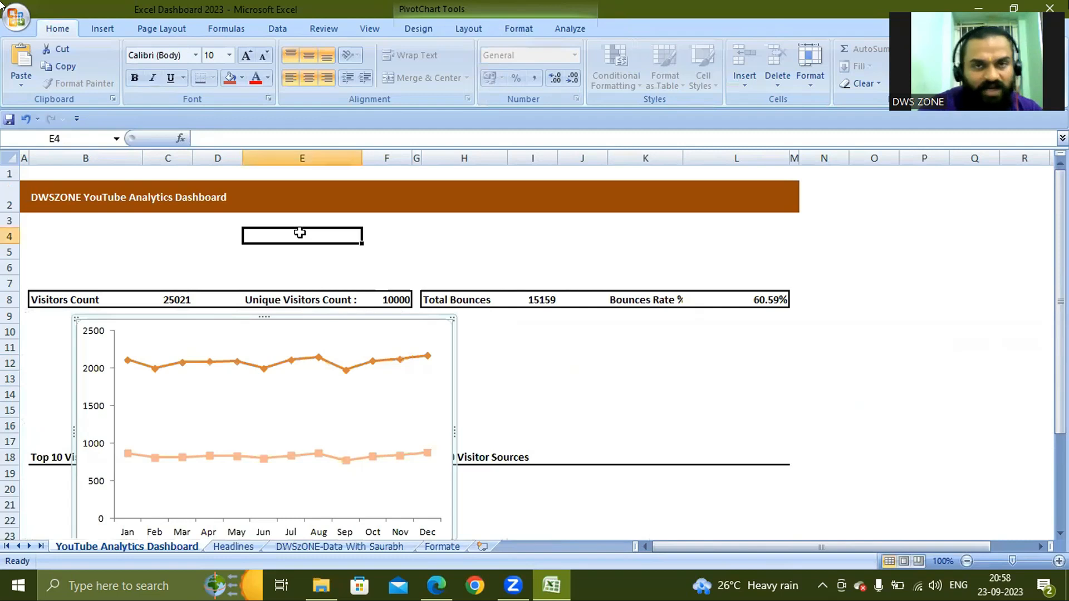
{"action": "left_click", "coordinate": [370, 29]}
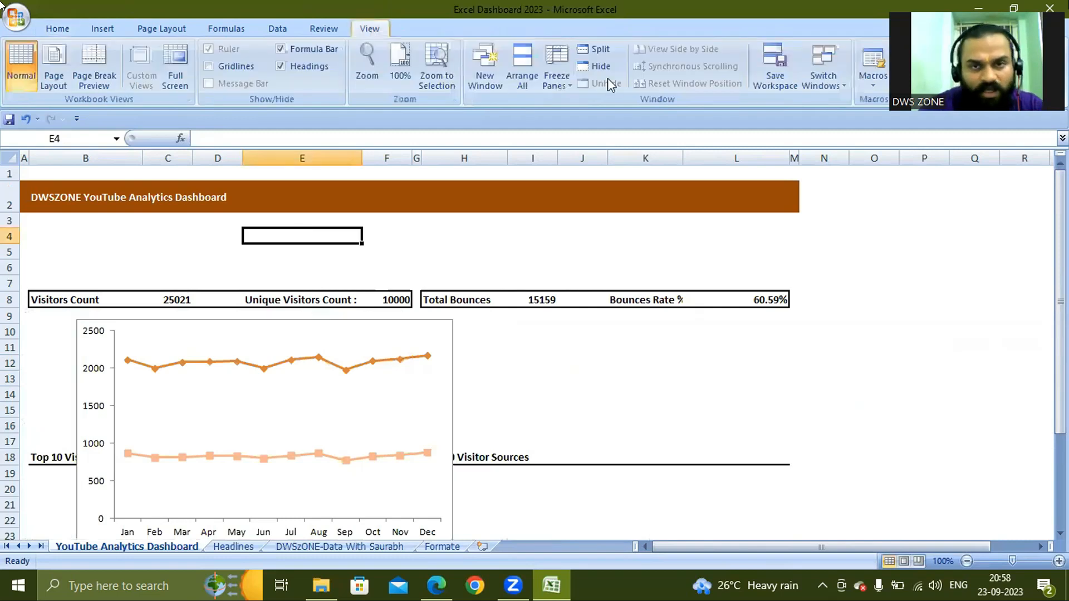
{"action": "left_click", "coordinate": [208, 66]}
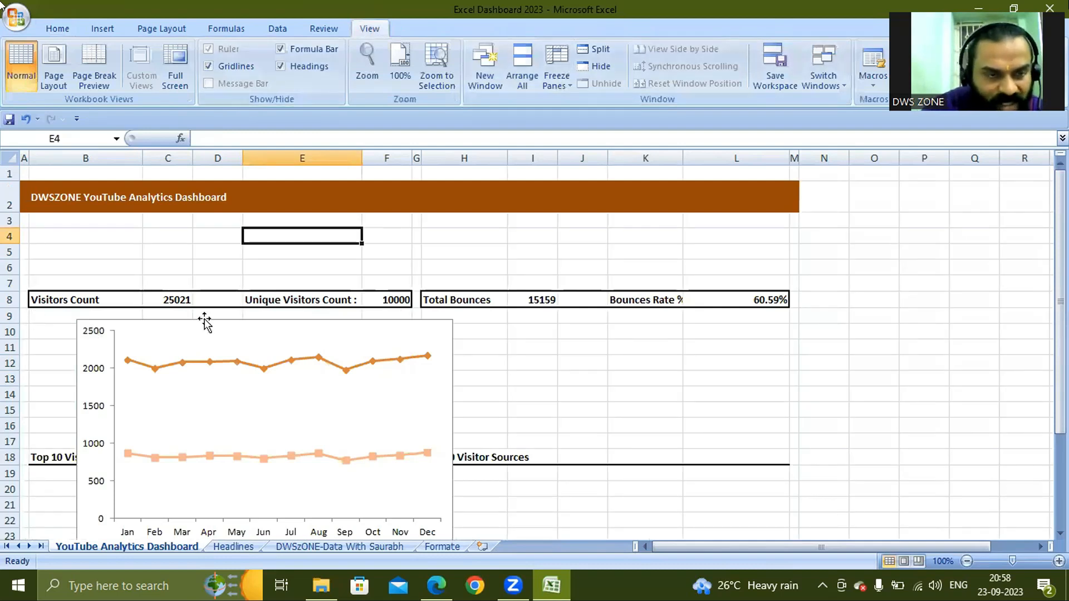
{"action": "left_click_drag", "start_coordinate": [159, 314], "coordinate": [164, 317]}
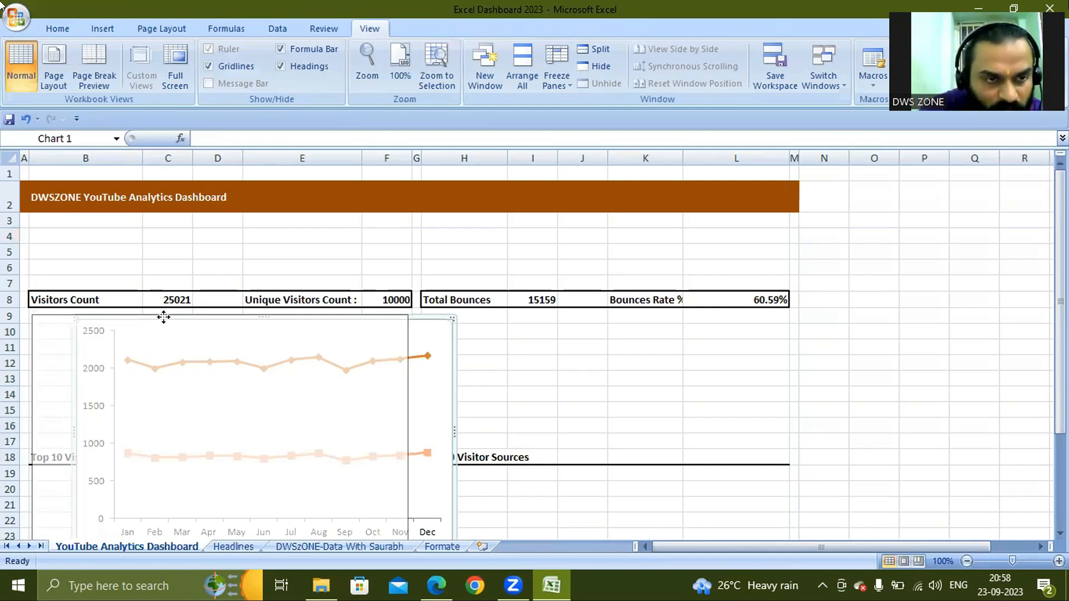
{"action": "mouse_move", "coordinate": [164, 316]}
{"action": "left_mouse_down"}
{"action": "mouse_move", "coordinate": [152, 331]}
{"action": "mouse_move", "coordinate": [162, 320]}
{"action": "left_mouse_up"}
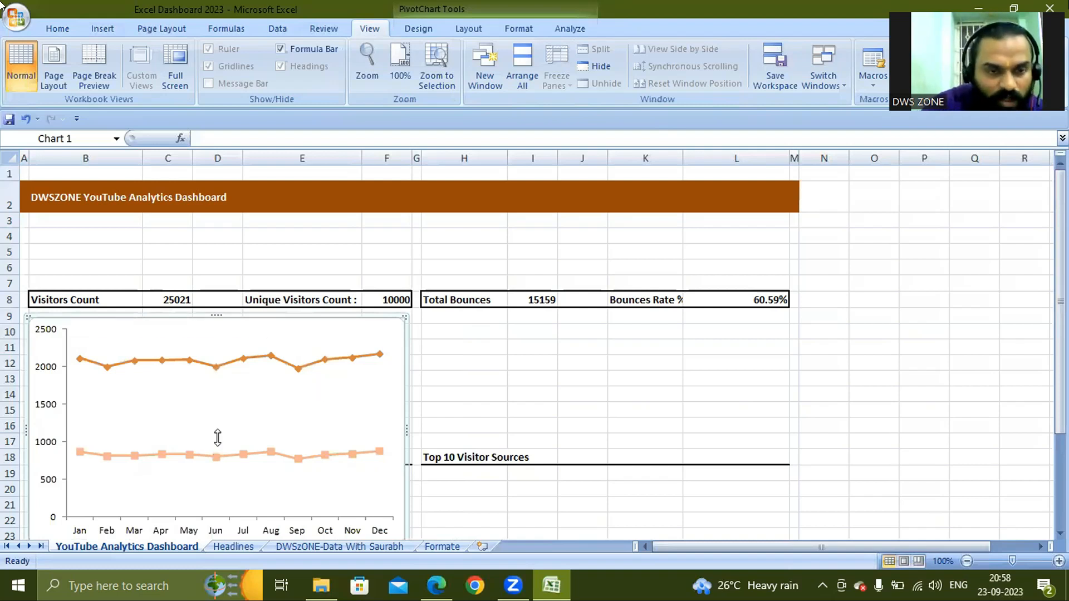
Step: Shorten the visitors chart so its bottom edge sits just above the Top 10 Visitors Country heading, about 4.3 cm high
{"action": "scroll", "coordinate": [216, 436], "scroll_direction": "down", "scroll_amount": 2}
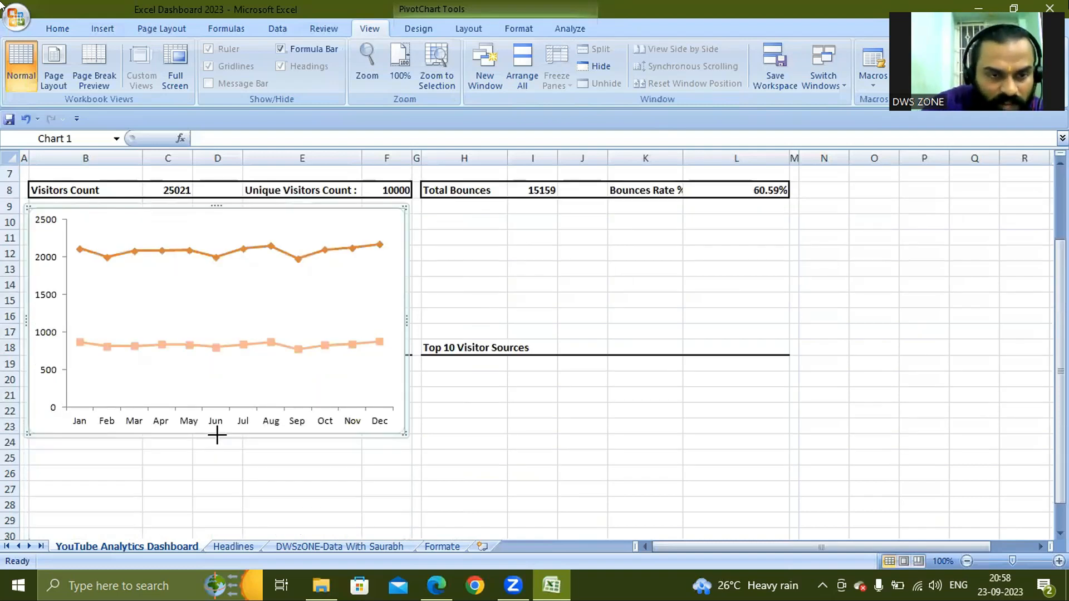
{"action": "left_click", "coordinate": [215, 334]}
{"action": "left_click", "coordinate": [339, 444]}
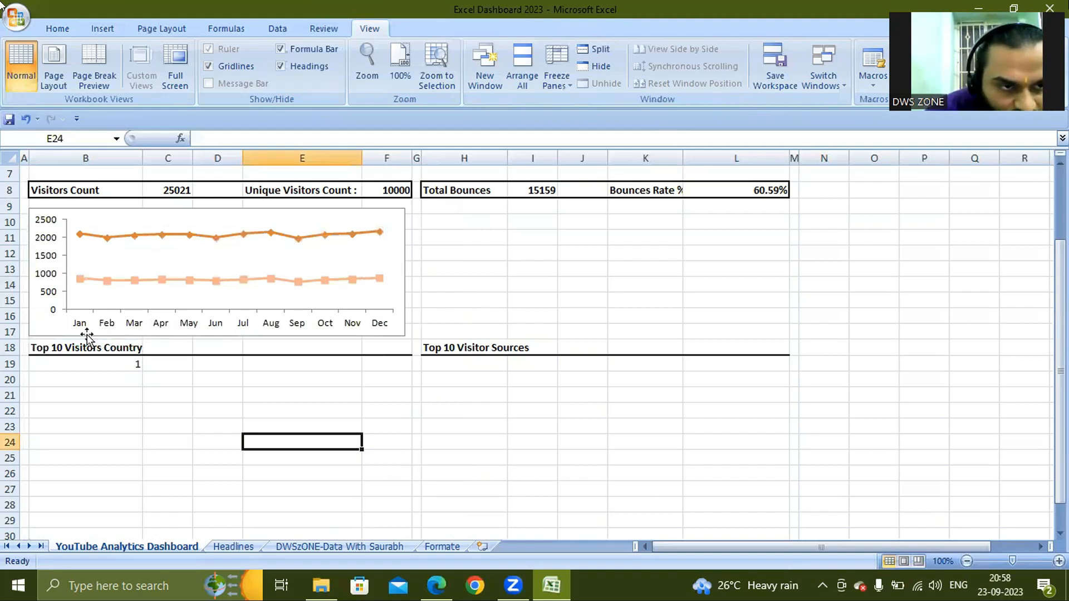
Step: Set the visitors chart's height to 4.4 cm and its width to 12.8 cm
{"action": "left_click", "coordinate": [270, 335]}
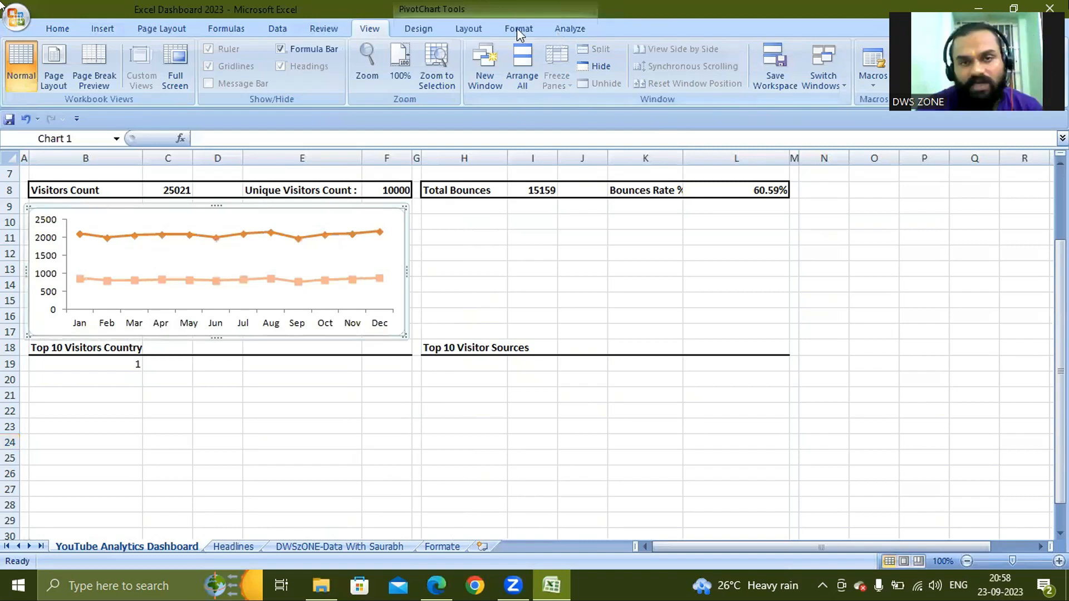
{"action": "left_click", "coordinate": [518, 29]}
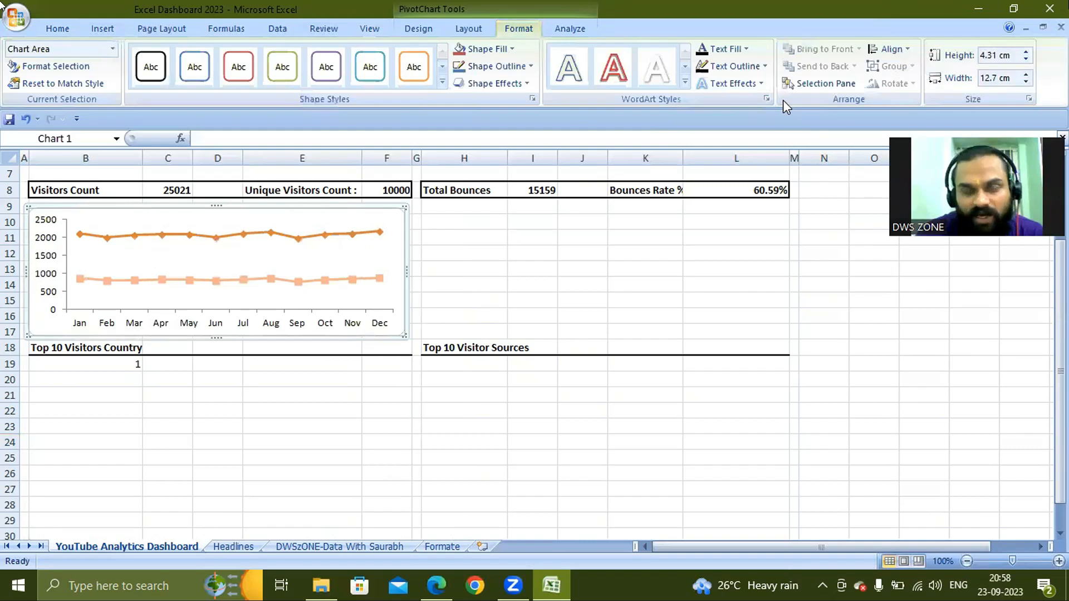
{"action": "left_click", "coordinate": [1025, 52]}
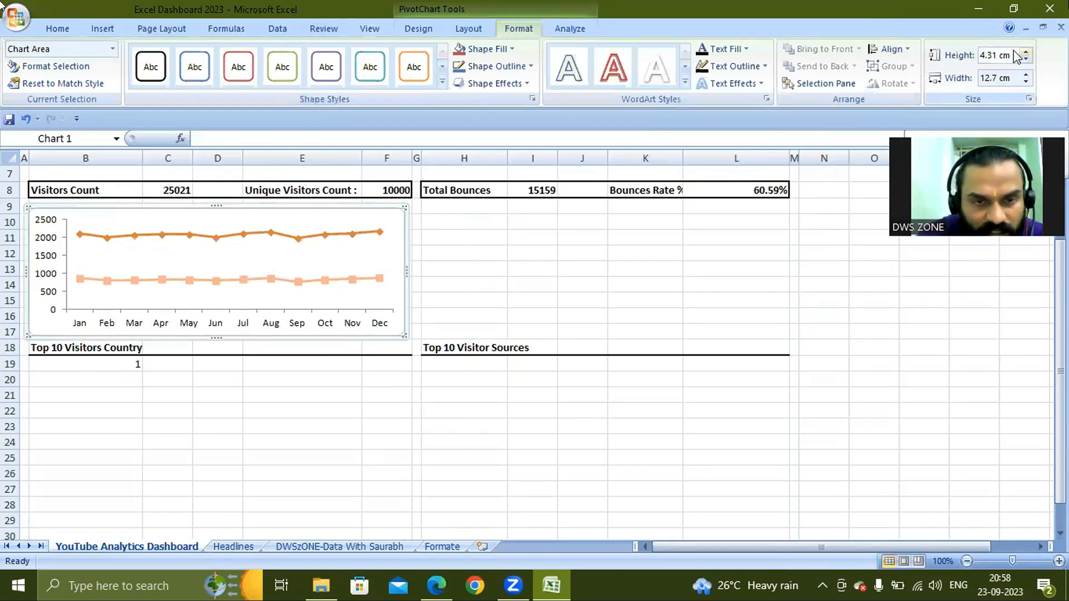
{"action": "left_click", "coordinate": [1026, 75]}
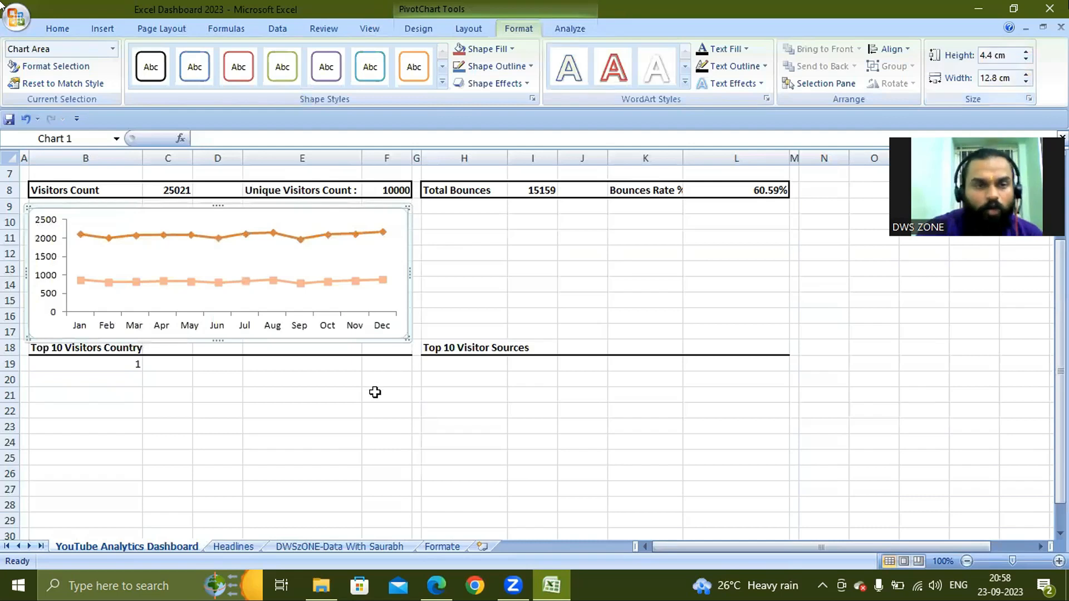
Step: Hide the gridlines on the YouTube Analytics Dashboard sheet
{"action": "left_click", "coordinate": [700, 401]}
{"action": "left_click", "coordinate": [369, 29]}
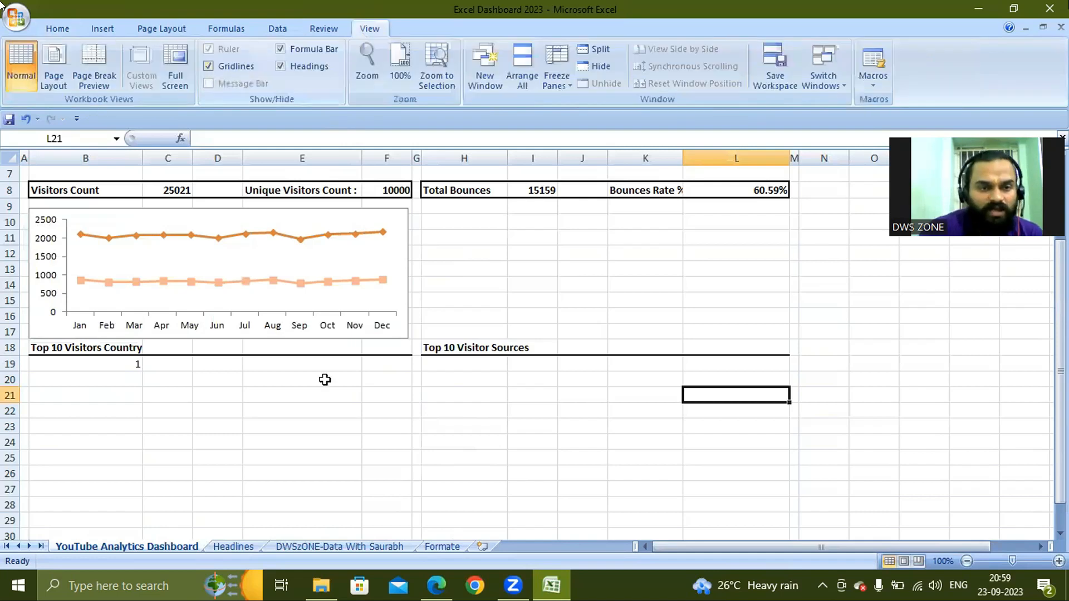
{"action": "scroll", "coordinate": [325, 383], "scroll_direction": "up", "scroll_amount": 2}
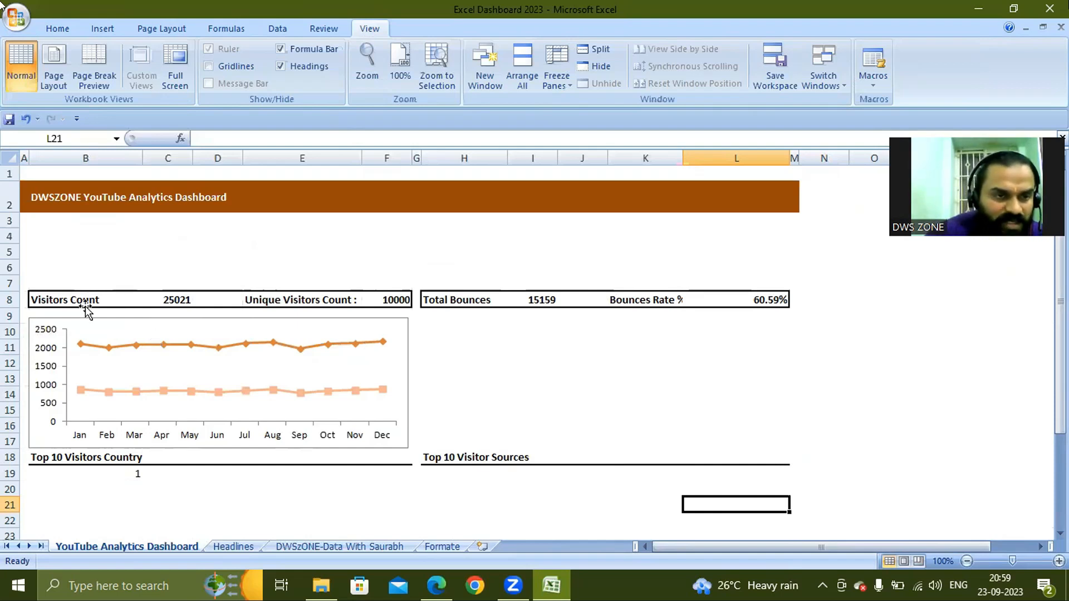
{"action": "left_click", "coordinate": [67, 300]}
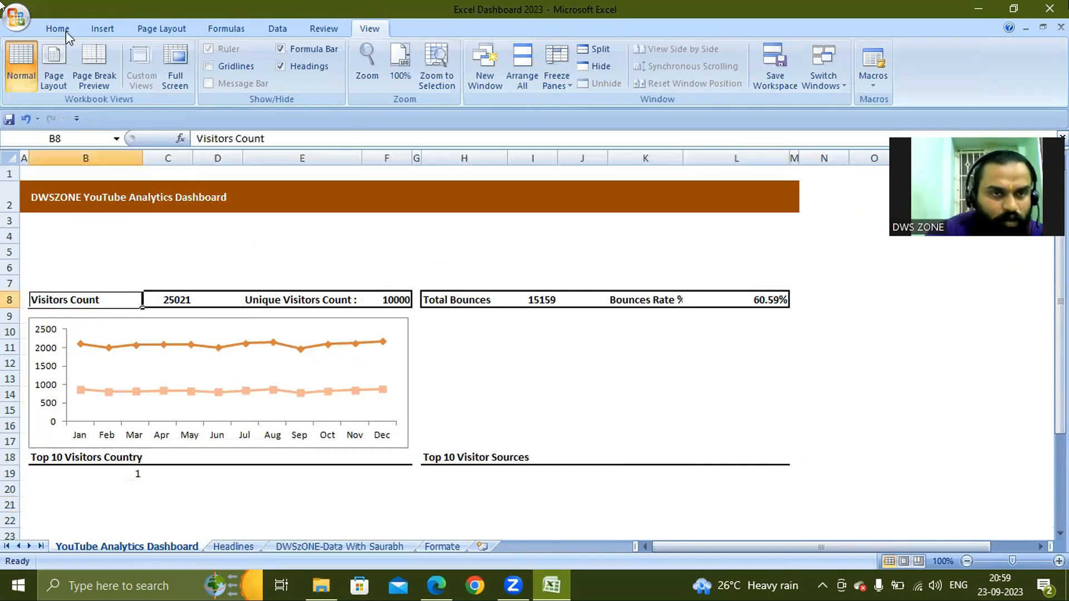
{"action": "scroll", "coordinate": [185, 72], "scroll_direction": "up", "scroll_amount": 6}
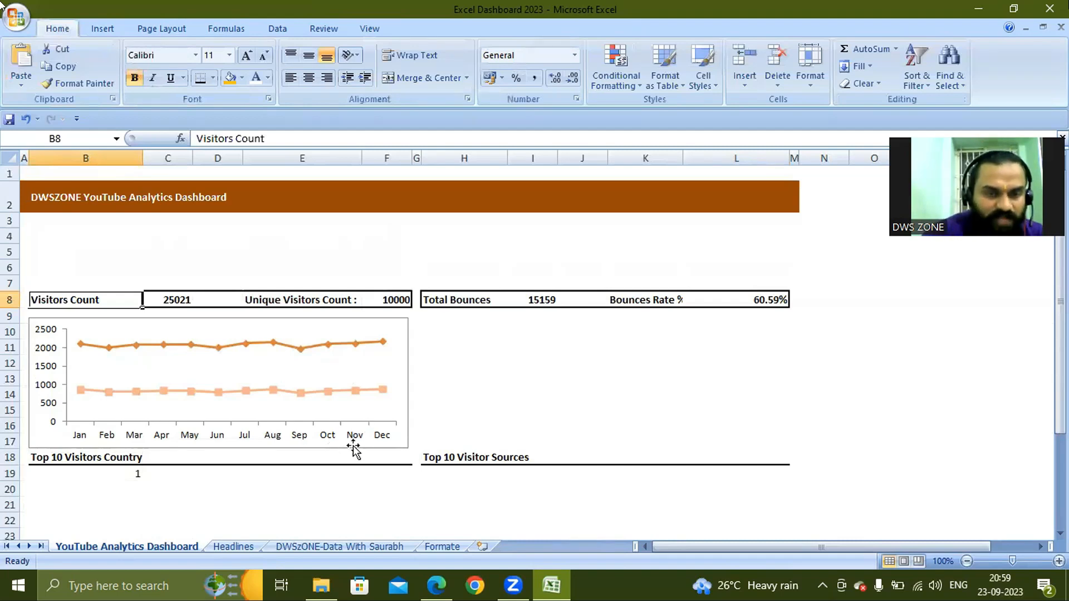
Step: Change the outline of the Sum of Visitors line to a dark orange-brown theme color matching the dashboard's title banner
{"action": "left_click", "coordinate": [458, 27]}
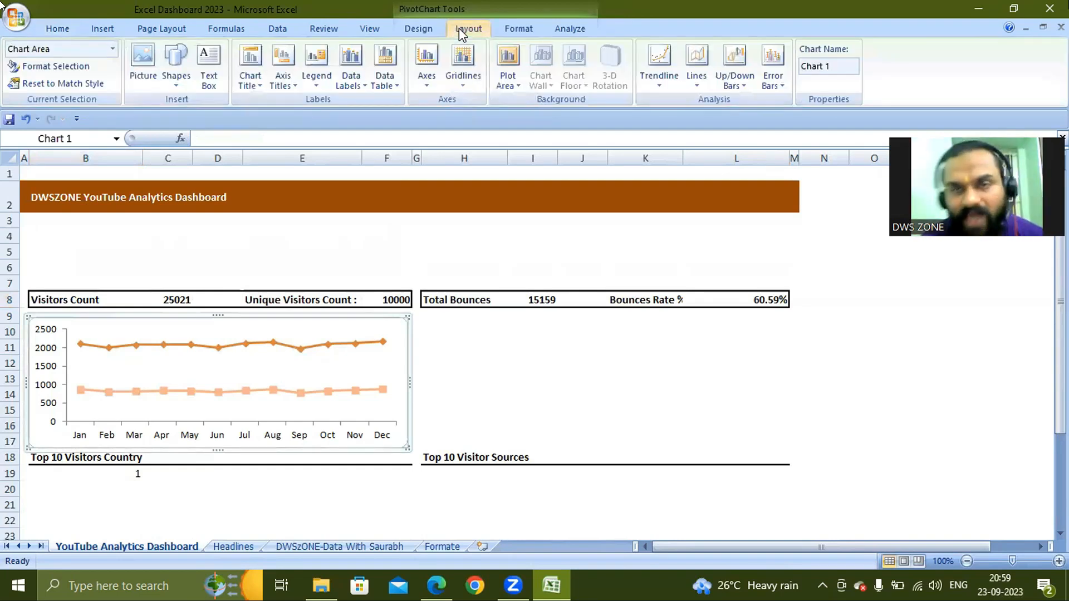
{"action": "left_click", "coordinate": [523, 30]}
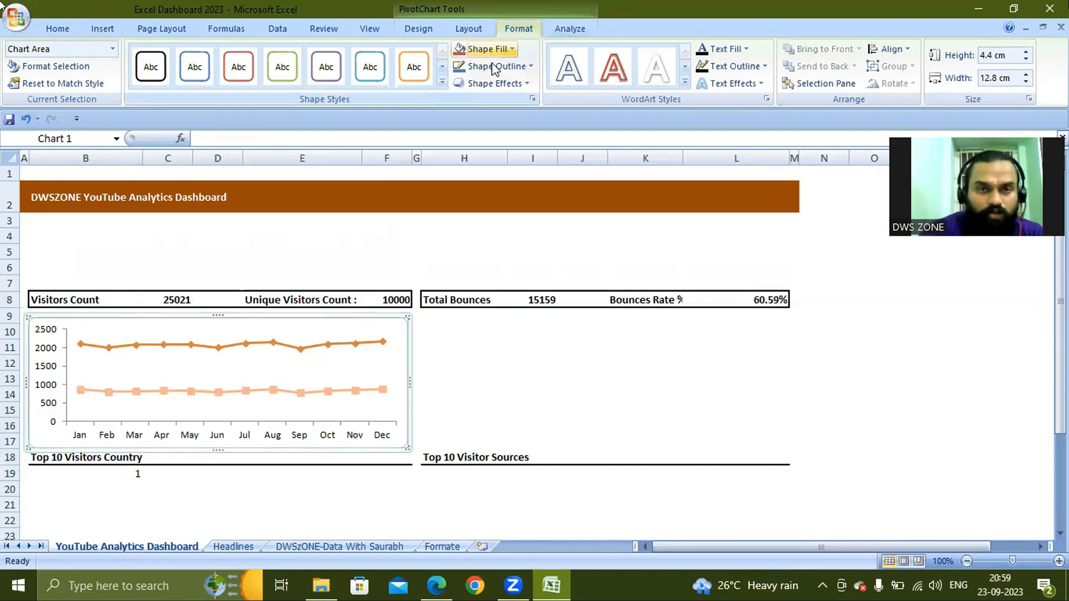
{"action": "left_click", "coordinate": [342, 350]}
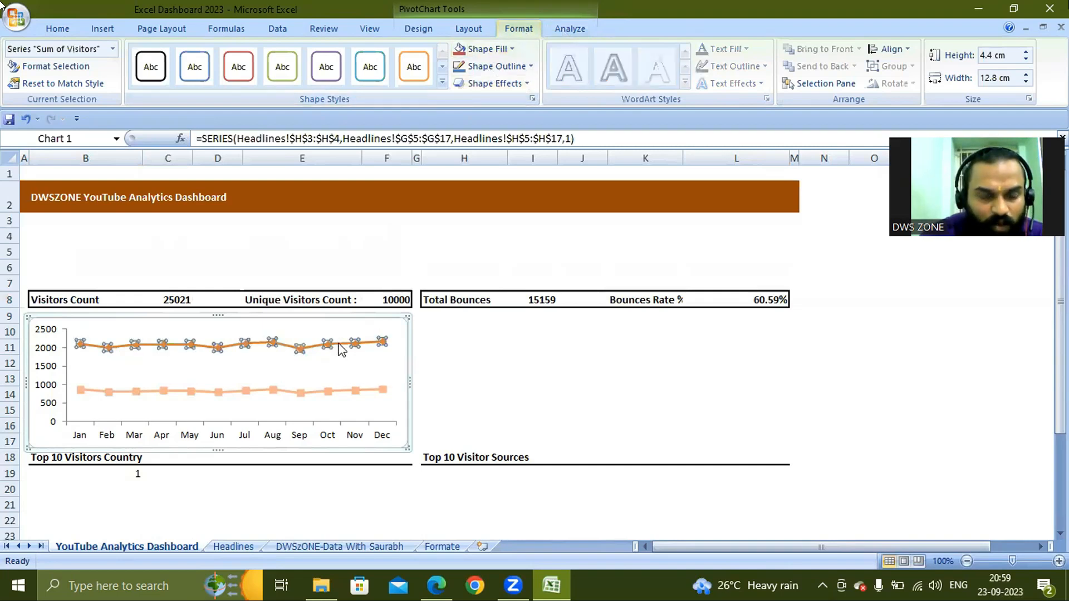
{"action": "left_click", "coordinate": [532, 67]}
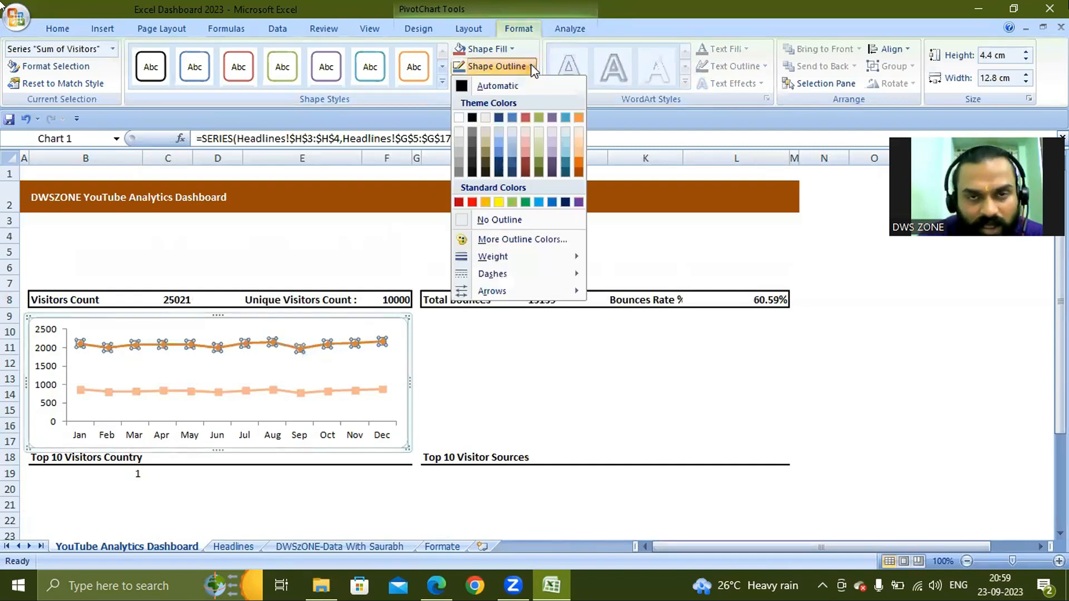
{"action": "left_click", "coordinate": [561, 176]}
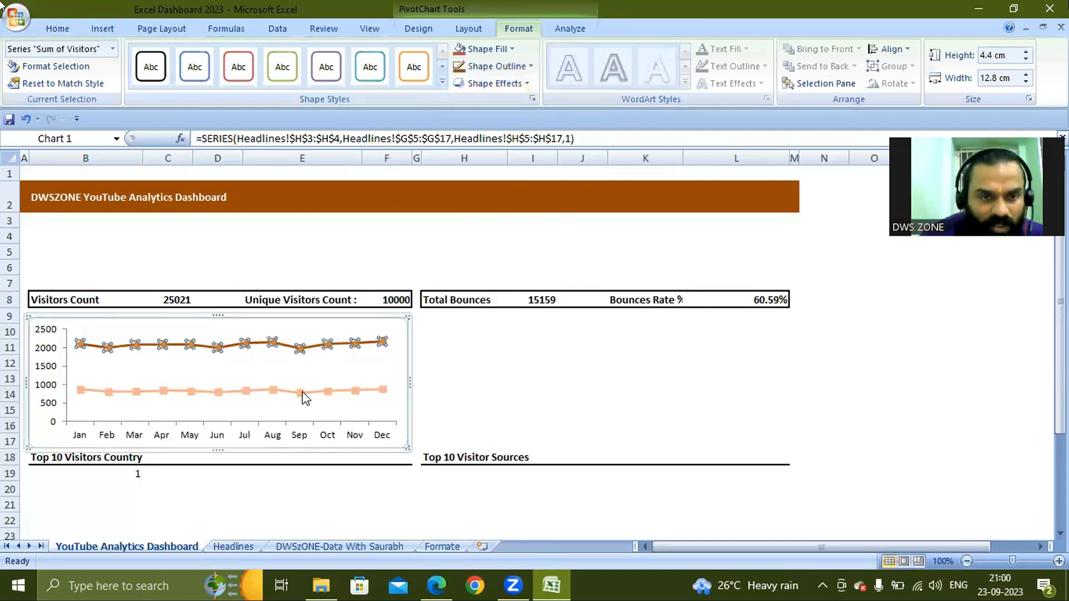
Step: Change the outline of the Count of Visitor line to the standard orange color
{"action": "key", "text": "Down"}
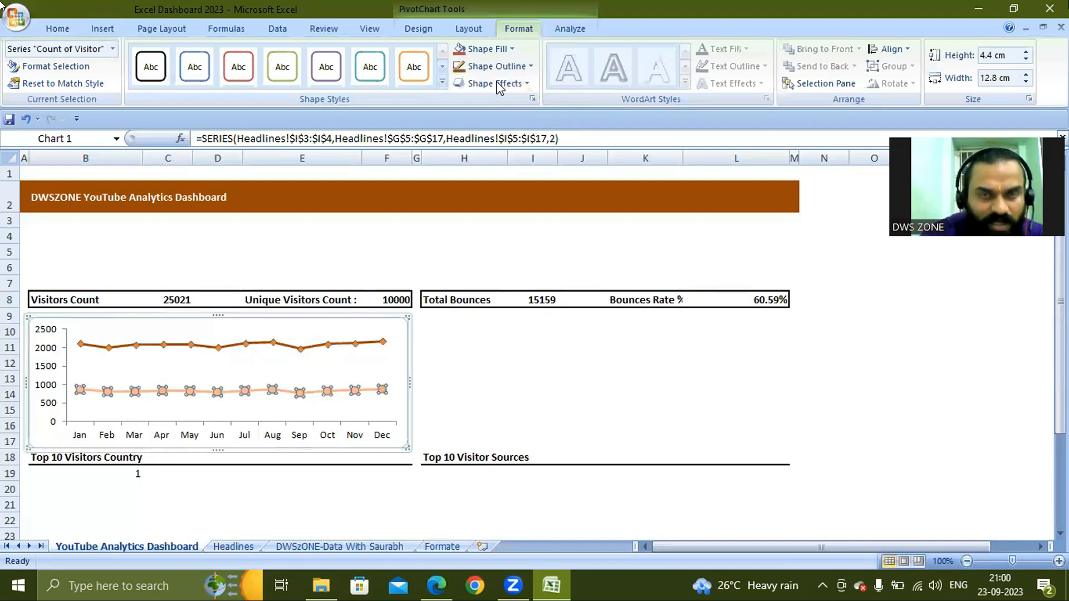
{"action": "left_click", "coordinate": [531, 68]}
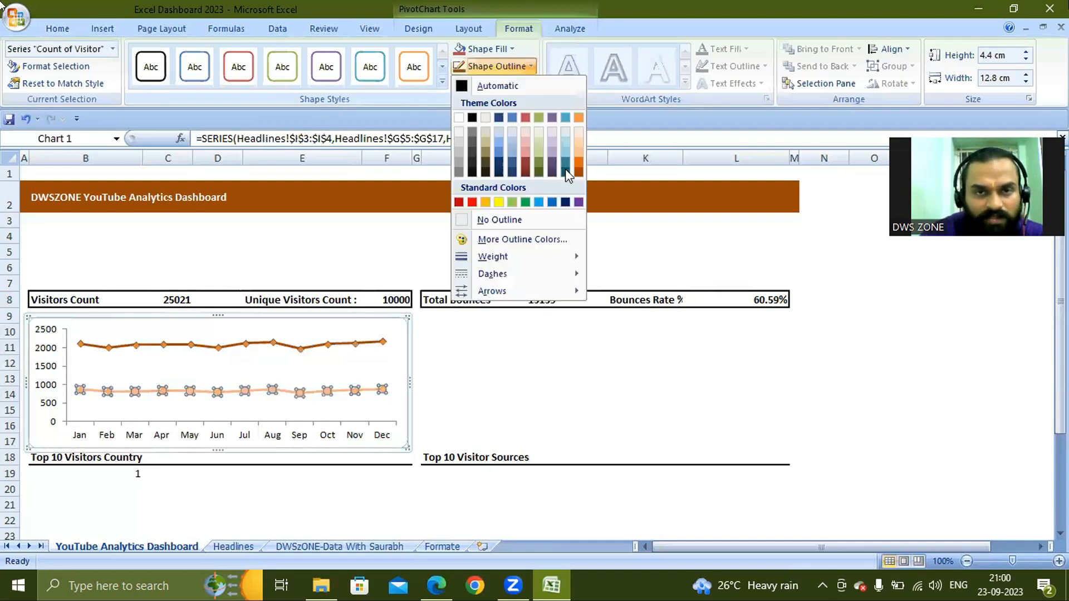
{"action": "left_click", "coordinate": [485, 203]}
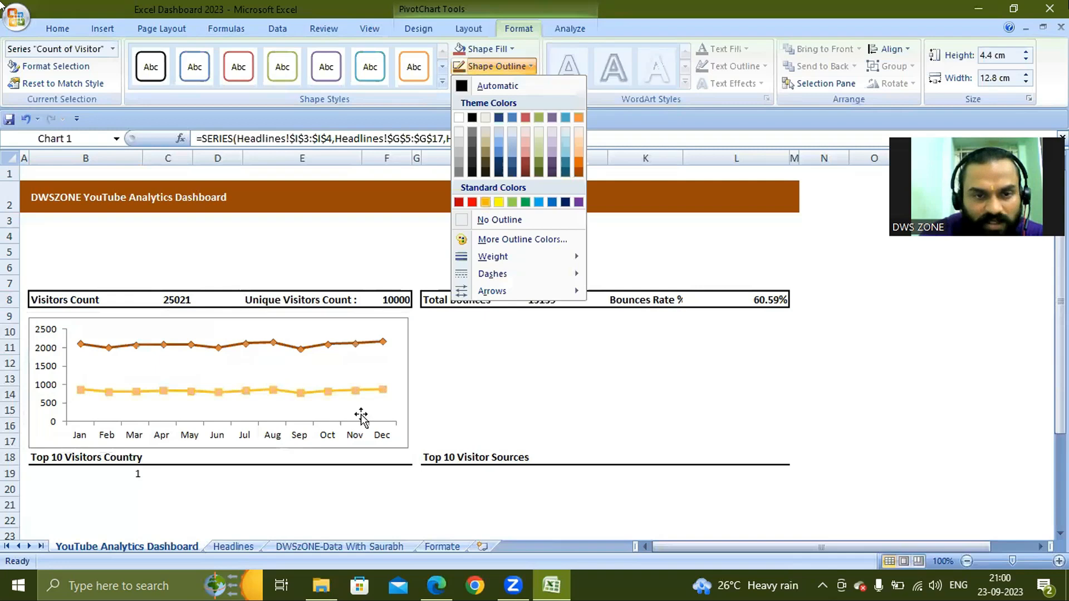
{"action": "left_click", "coordinate": [340, 369]}
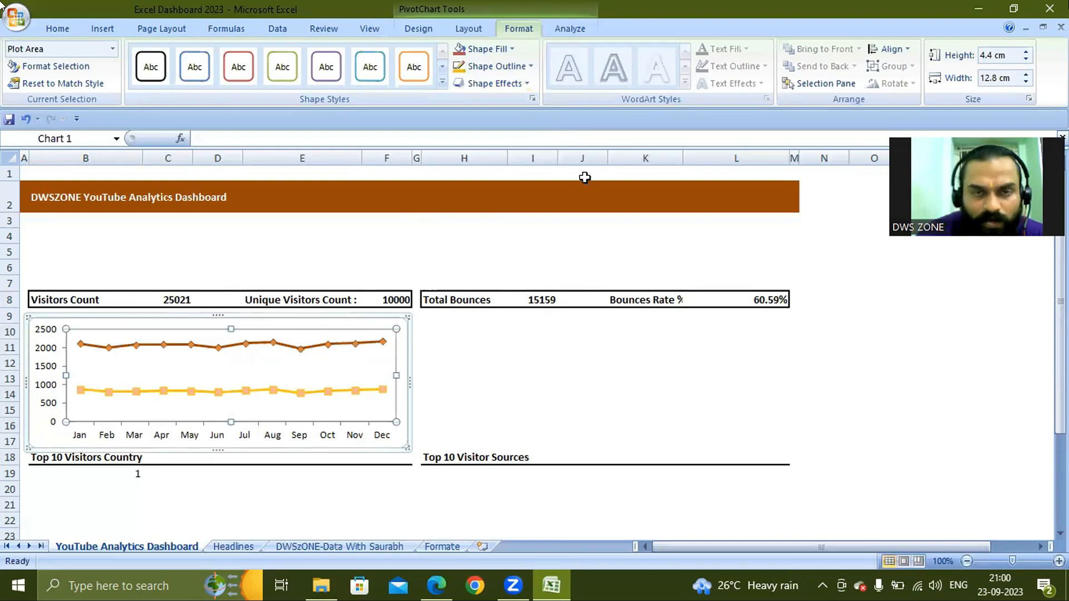
{"action": "left_click", "coordinate": [569, 30]}
{"action": "left_click", "coordinate": [527, 30]}
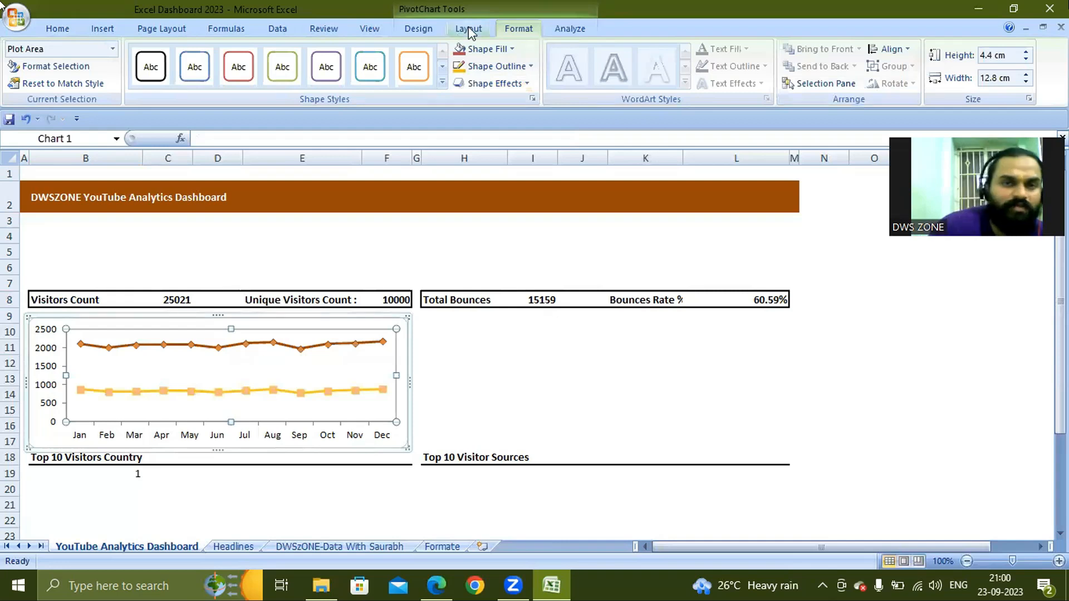
{"action": "left_click", "coordinate": [526, 86]}
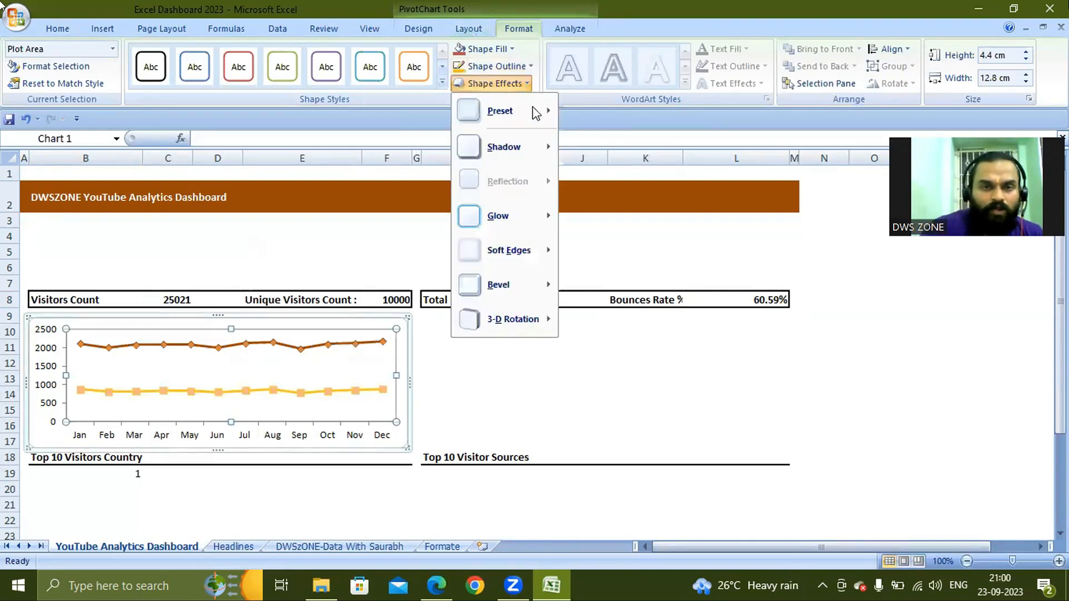
{"action": "mouse_move", "coordinate": [548, 119]}
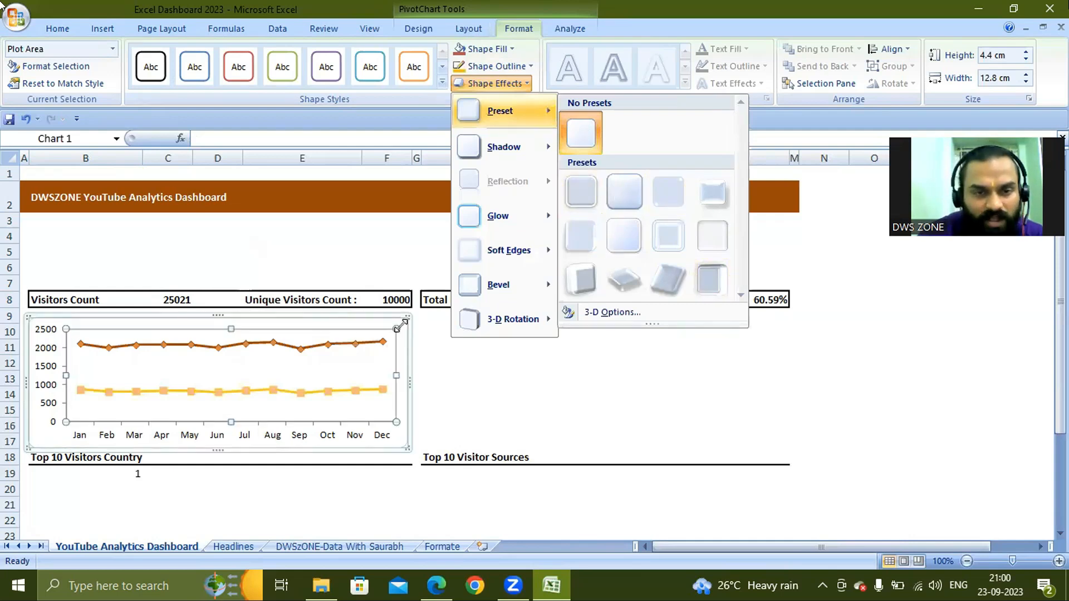
{"action": "left_click", "coordinate": [403, 344]}
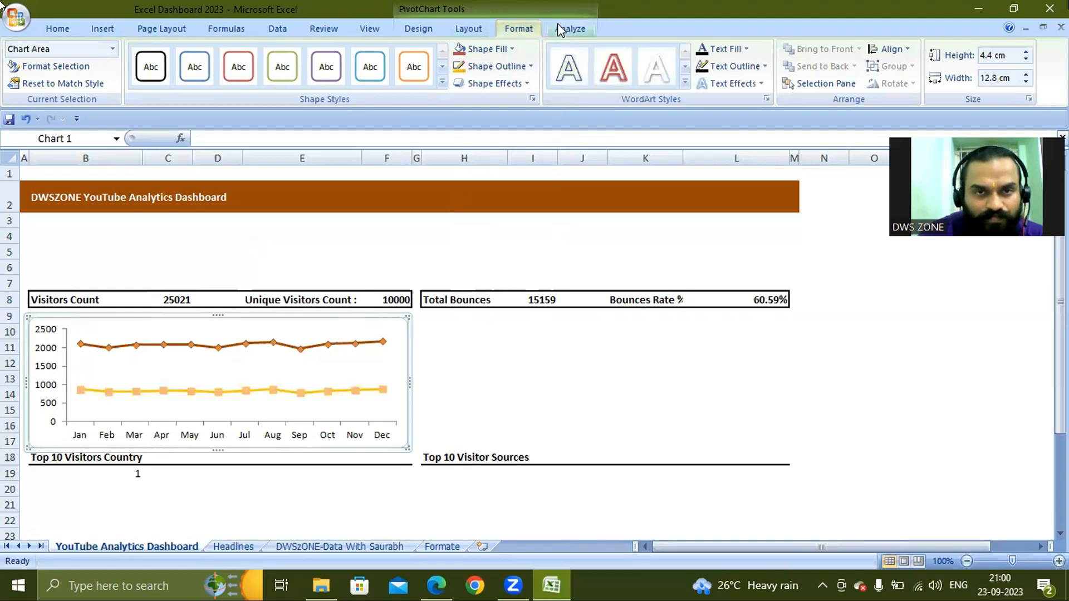
Step: Apply an outer shadow offset toward the bottom right to the visitors chart area
{"action": "scroll", "coordinate": [525, 88], "scroll_direction": "down", "scroll_amount": 1}
{"action": "scroll", "coordinate": [526, 85], "scroll_direction": "up", "scroll_amount": 1}
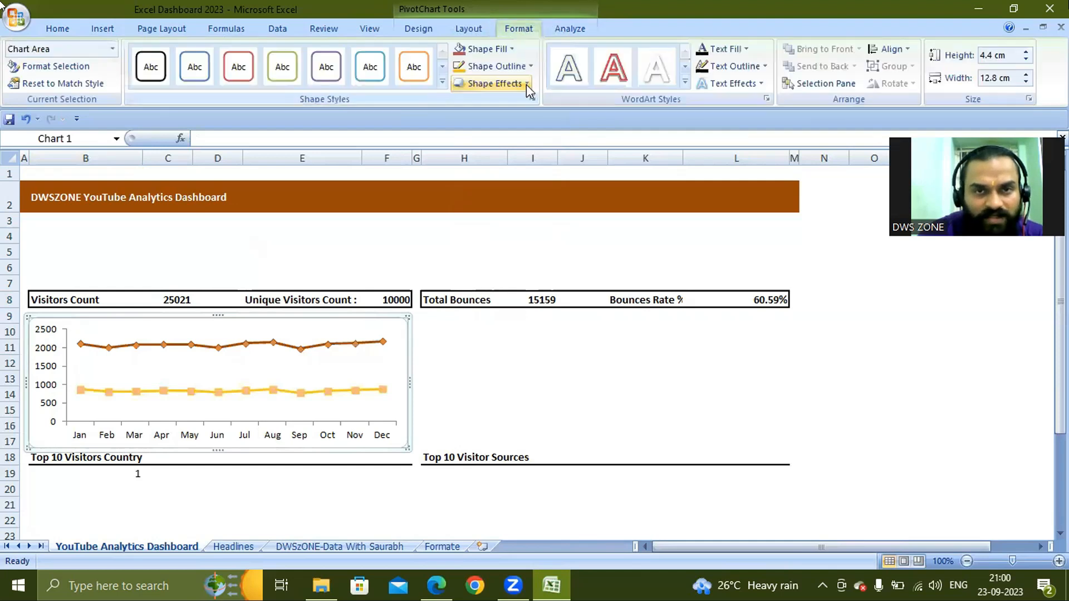
{"action": "left_click", "coordinate": [523, 84]}
{"action": "mouse_move", "coordinate": [546, 150]}
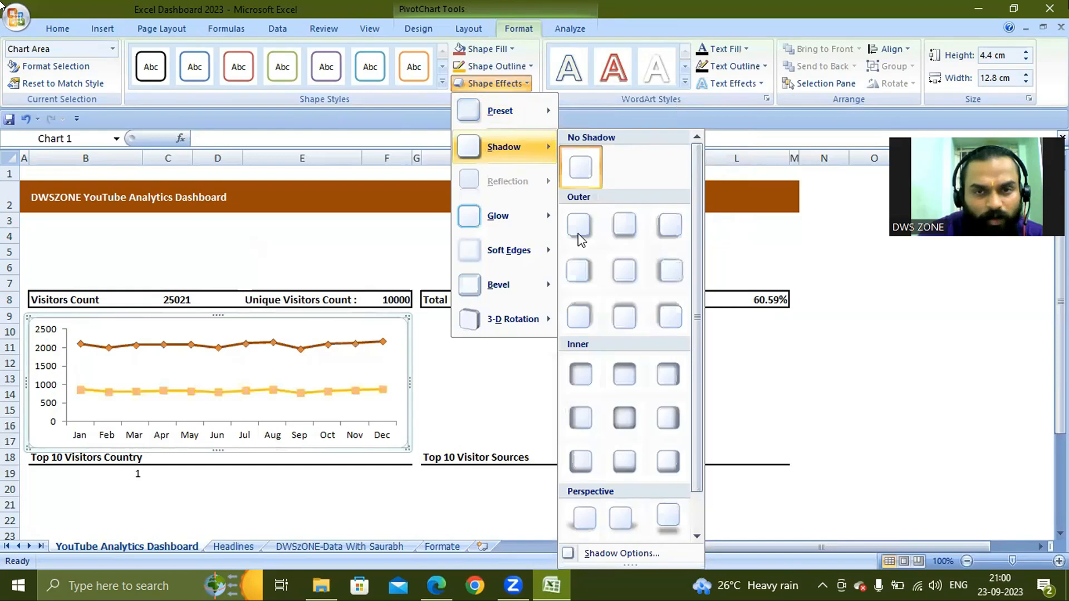
{"action": "left_click", "coordinate": [391, 461]}
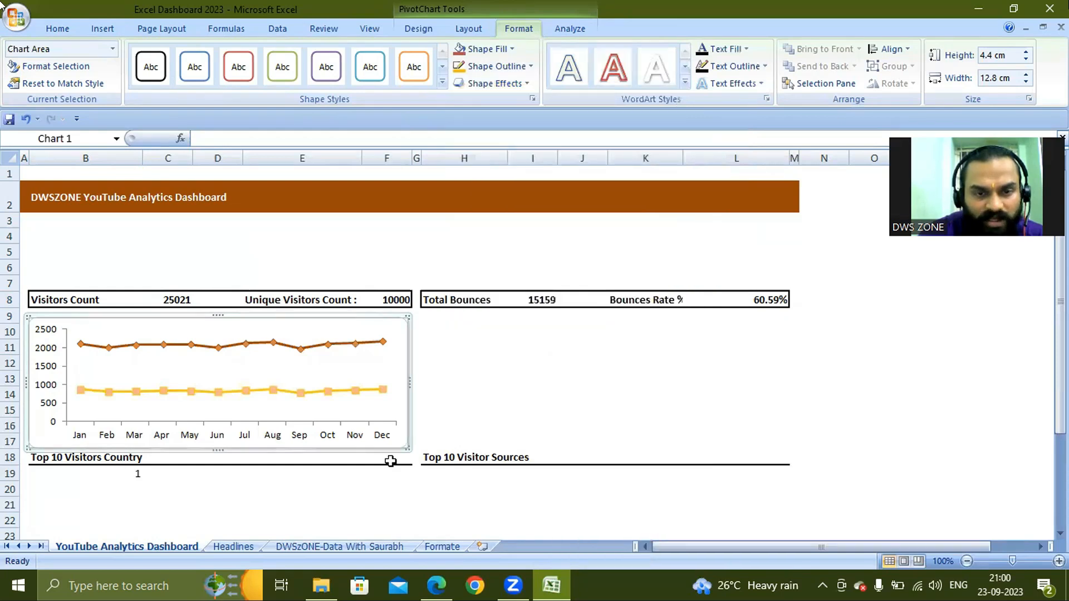
{"action": "key", "text": "Escape"}
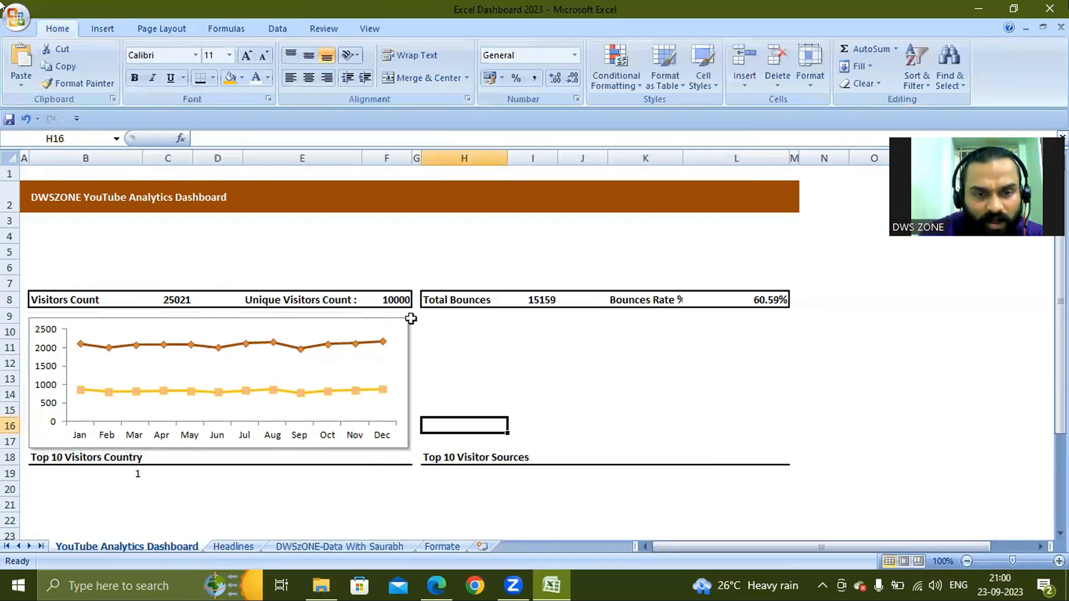
Step: Try the Accent color 6, 5 pt glow effect on the visitors chart area
{"action": "left_click", "coordinate": [403, 449]}
{"action": "left_click", "coordinate": [518, 32]}
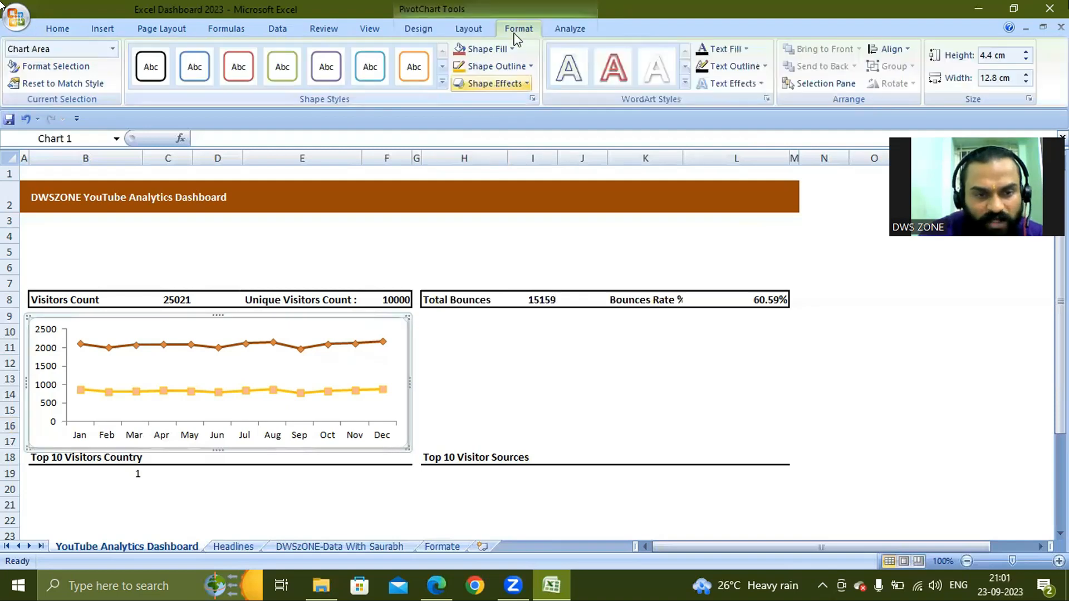
{"action": "left_click", "coordinate": [527, 84]}
{"action": "mouse_move", "coordinate": [548, 223]}
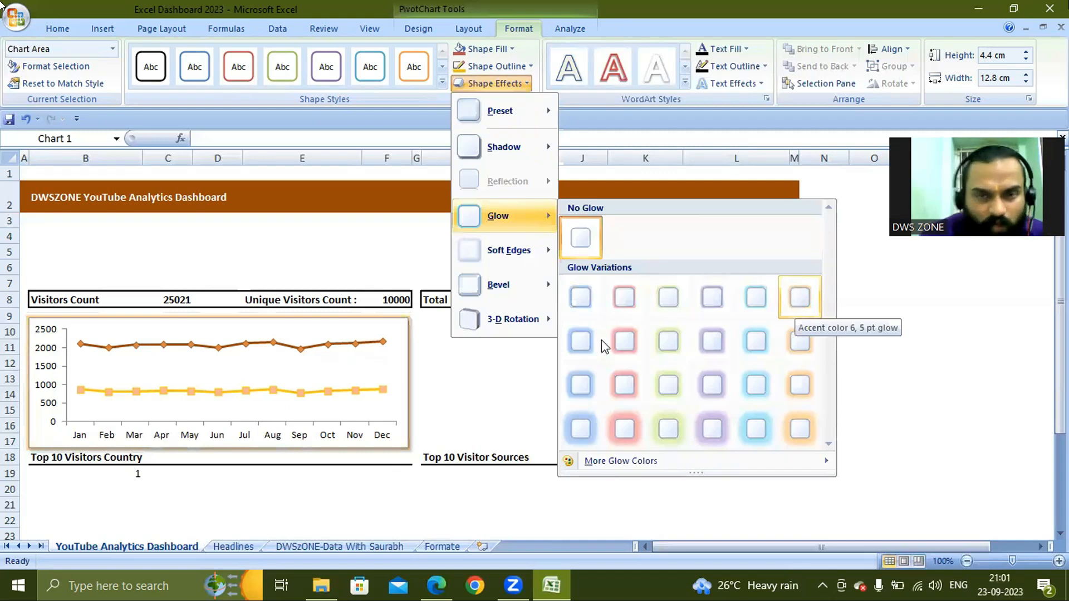
{"action": "mouse_move", "coordinate": [526, 326]}
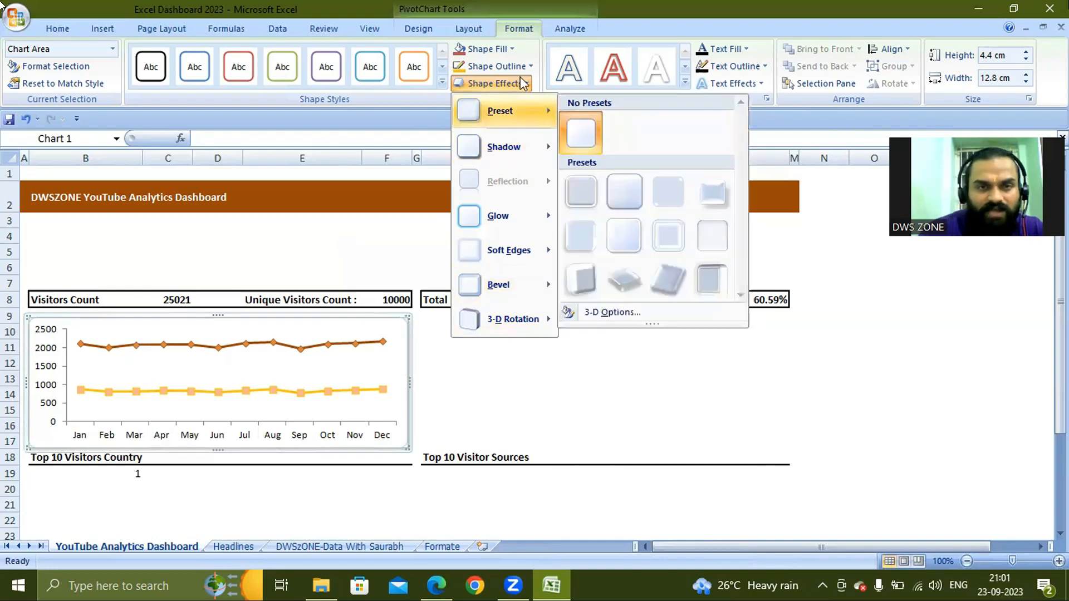
{"action": "left_click", "coordinate": [475, 35]}
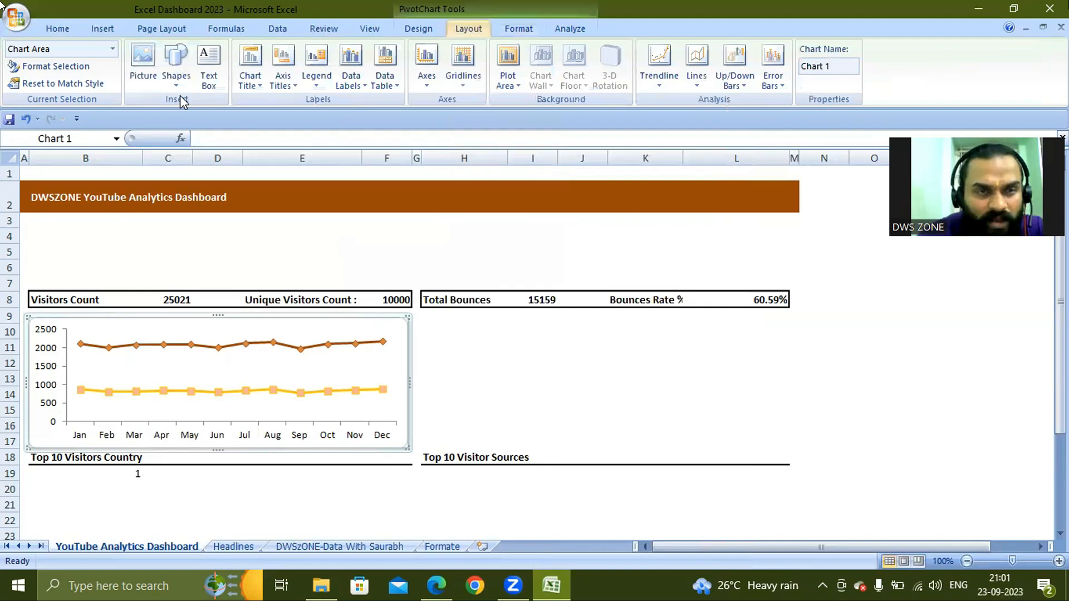
{"action": "left_click", "coordinate": [700, 89]}
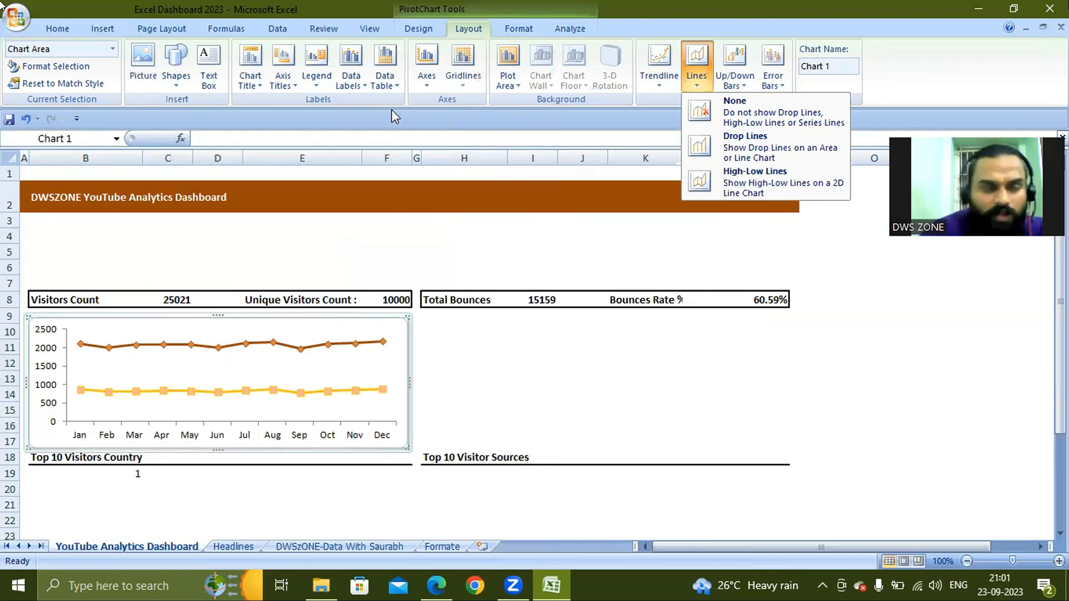
{"action": "left_click", "coordinate": [660, 84]}
{"action": "left_click", "coordinate": [661, 84]}
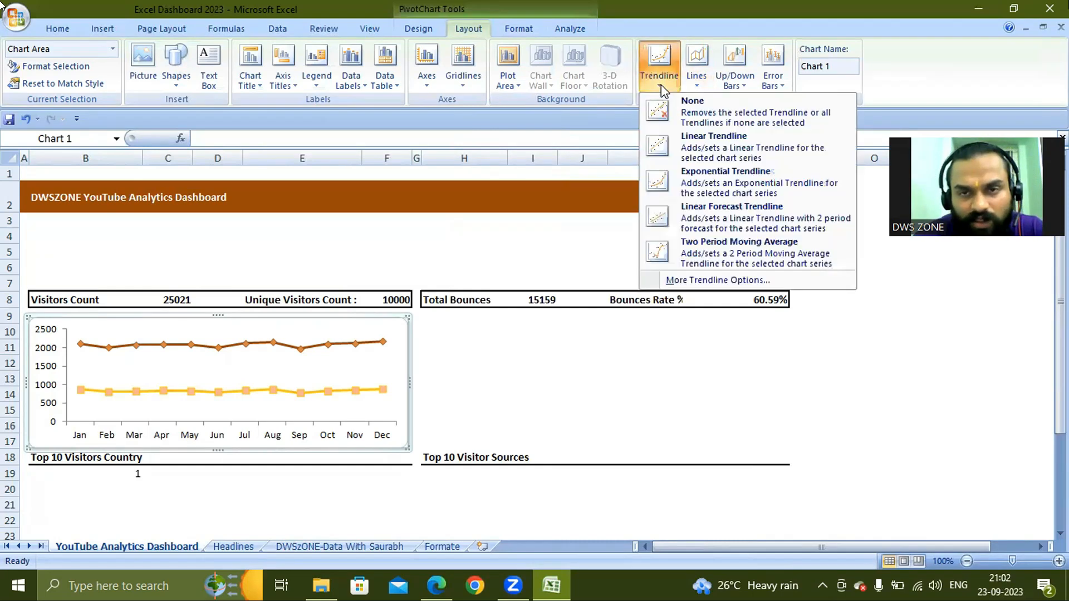
{"action": "left_click", "coordinate": [519, 82]}
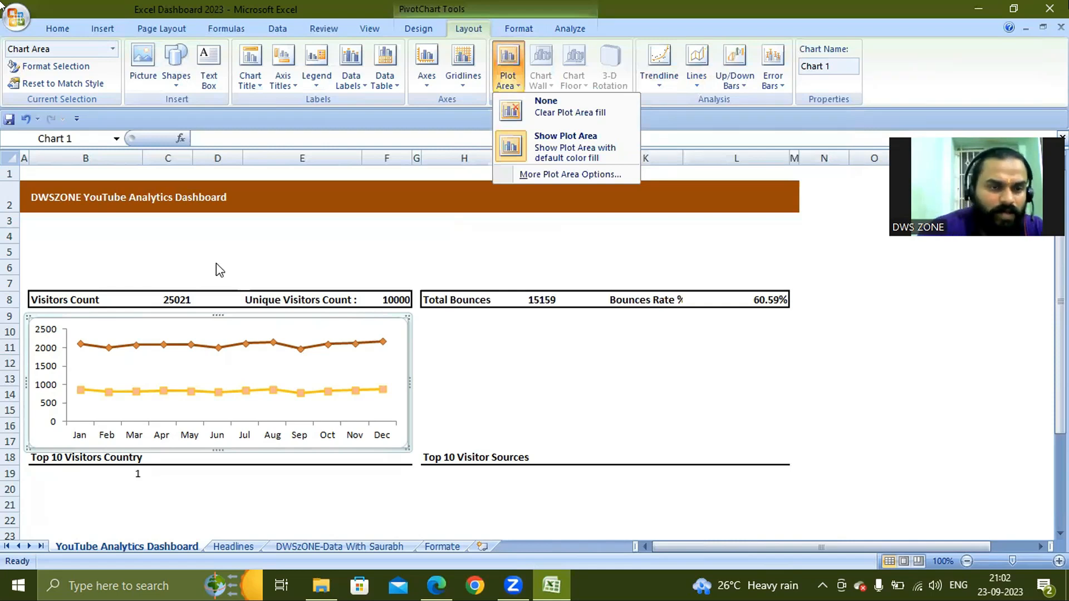
Step: Remove the data markers from the Sum of Visitors line by setting its marker type to None
{"action": "right_click", "coordinate": [147, 350]}
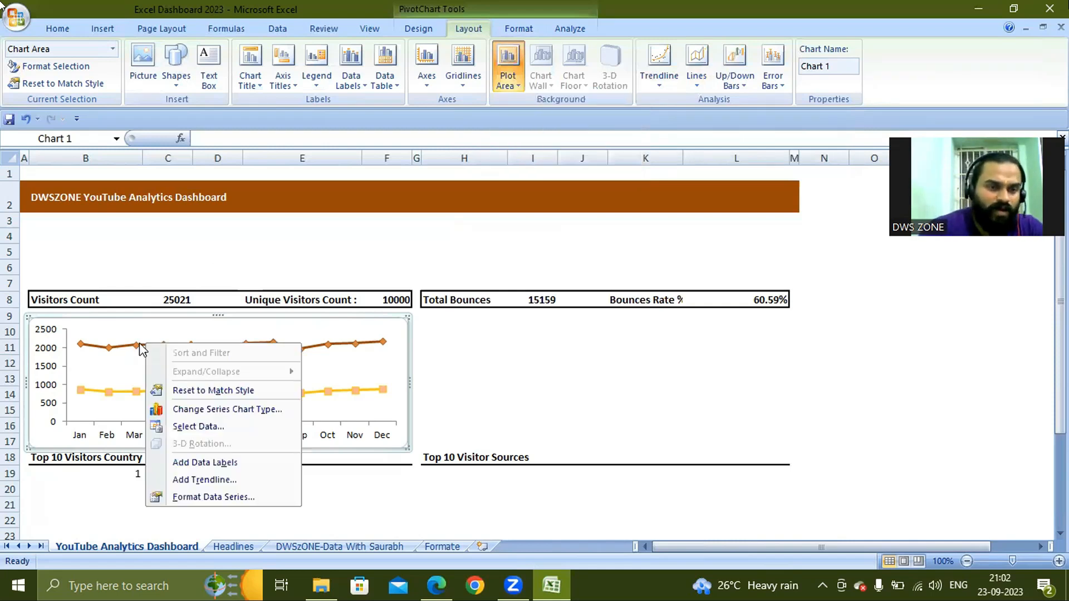
{"action": "left_click", "coordinate": [203, 497]}
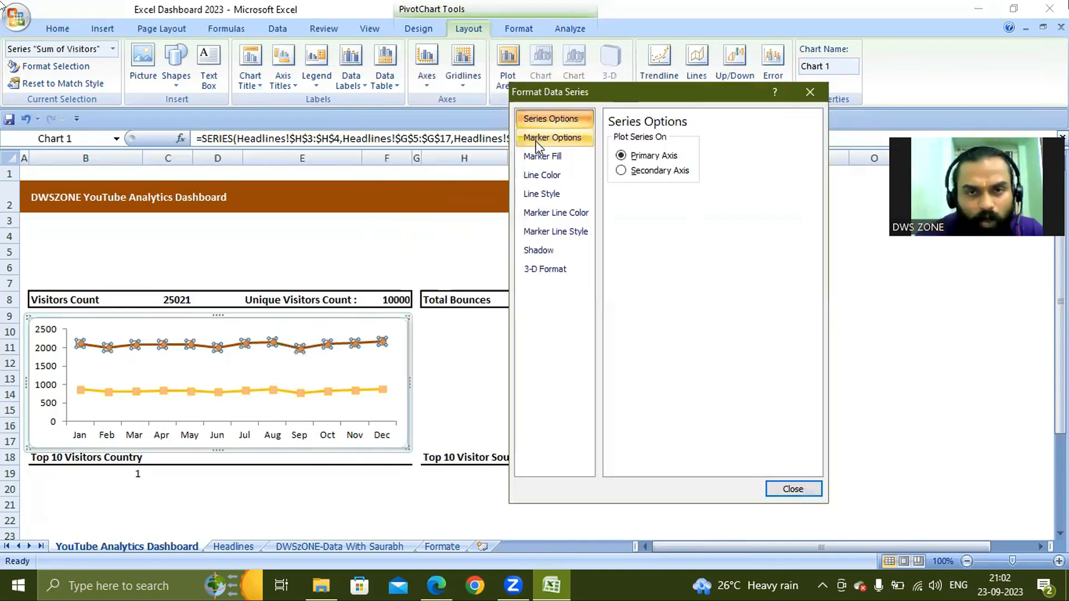
{"action": "left_click", "coordinate": [535, 139]}
{"action": "left_click", "coordinate": [621, 172]}
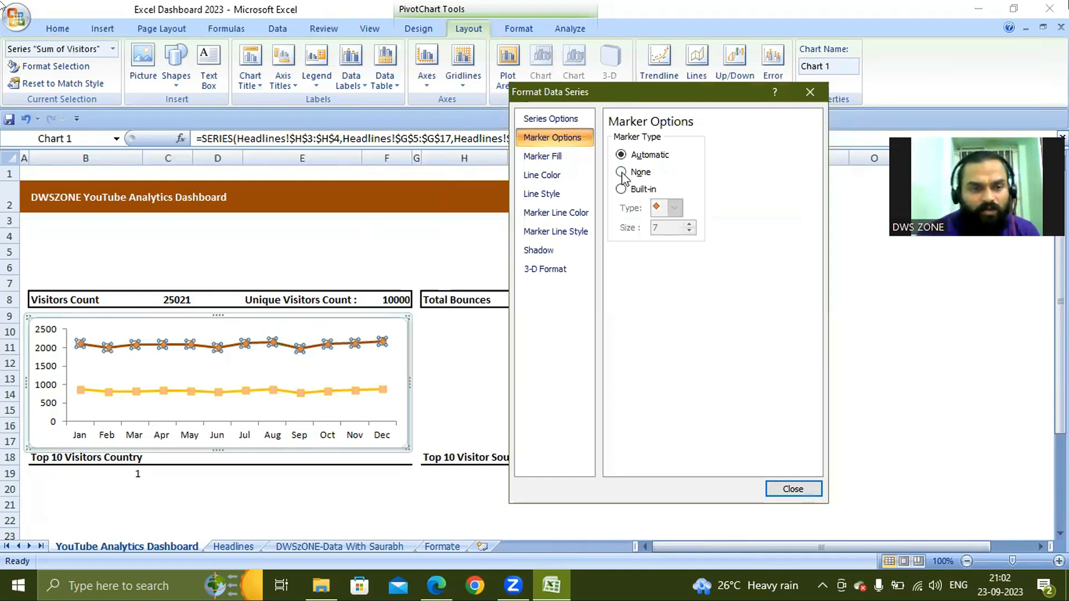
Step: Set the marker type of the Count of Visitor line to None
{"action": "left_click", "coordinate": [355, 390]}
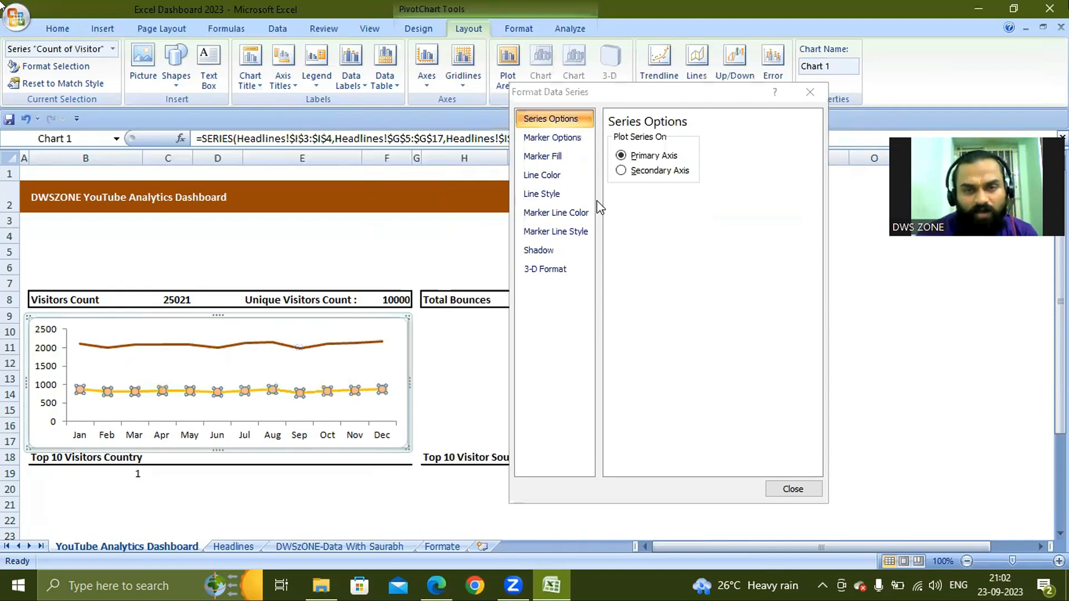
{"action": "left_click", "coordinate": [539, 141]}
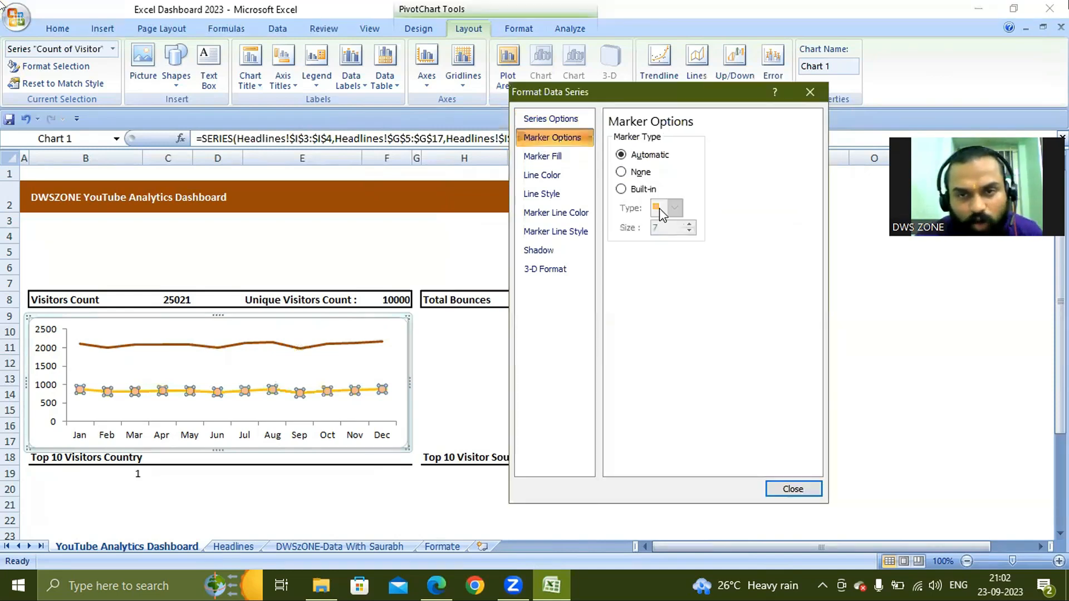
{"action": "left_click", "coordinate": [624, 174]}
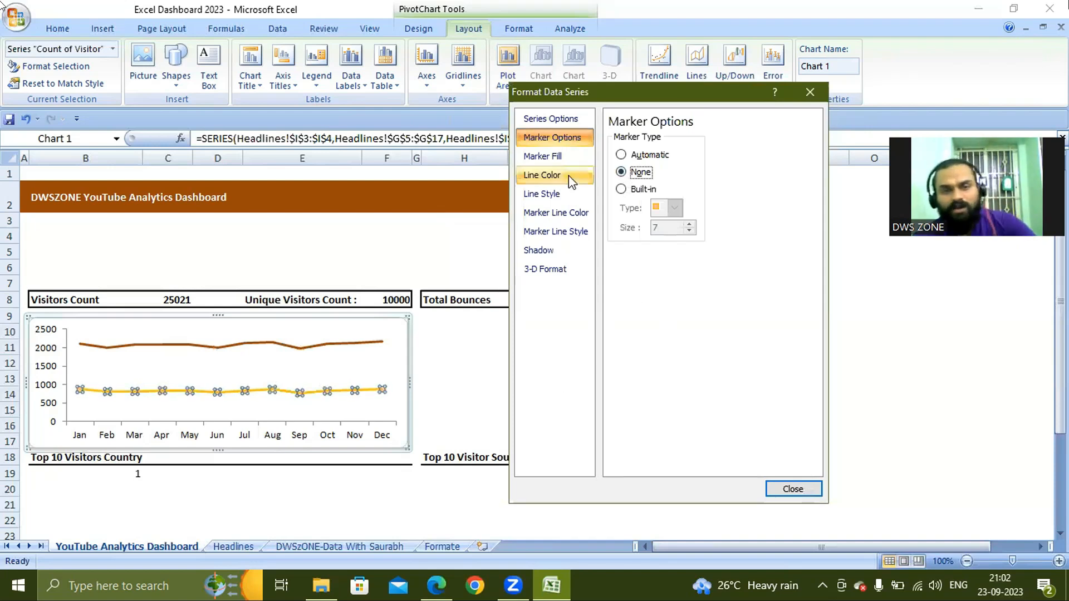
{"action": "left_click", "coordinate": [558, 158]}
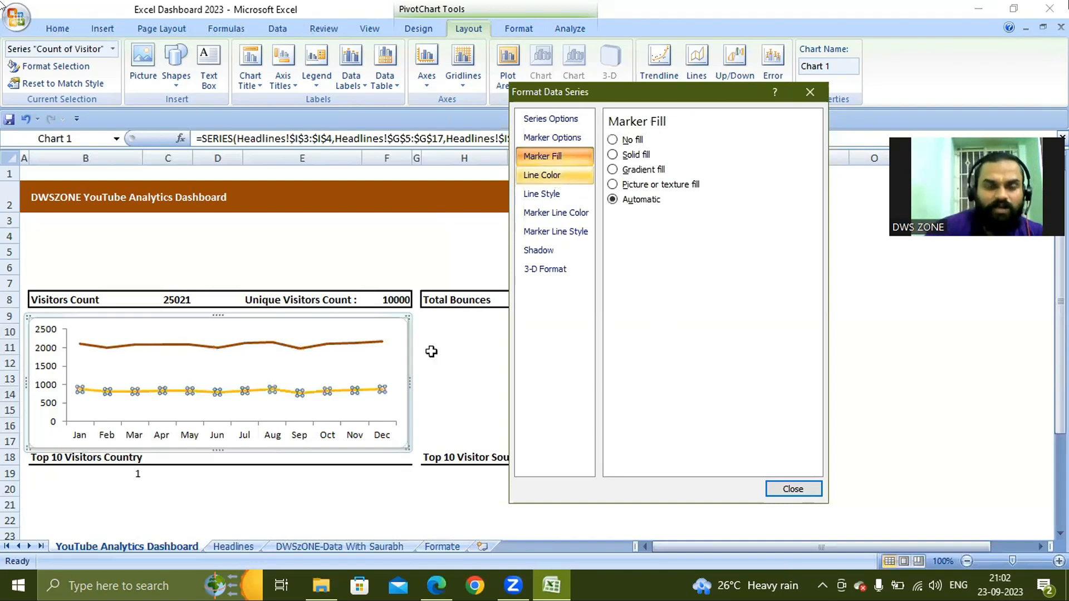
{"action": "left_click", "coordinate": [375, 397]}
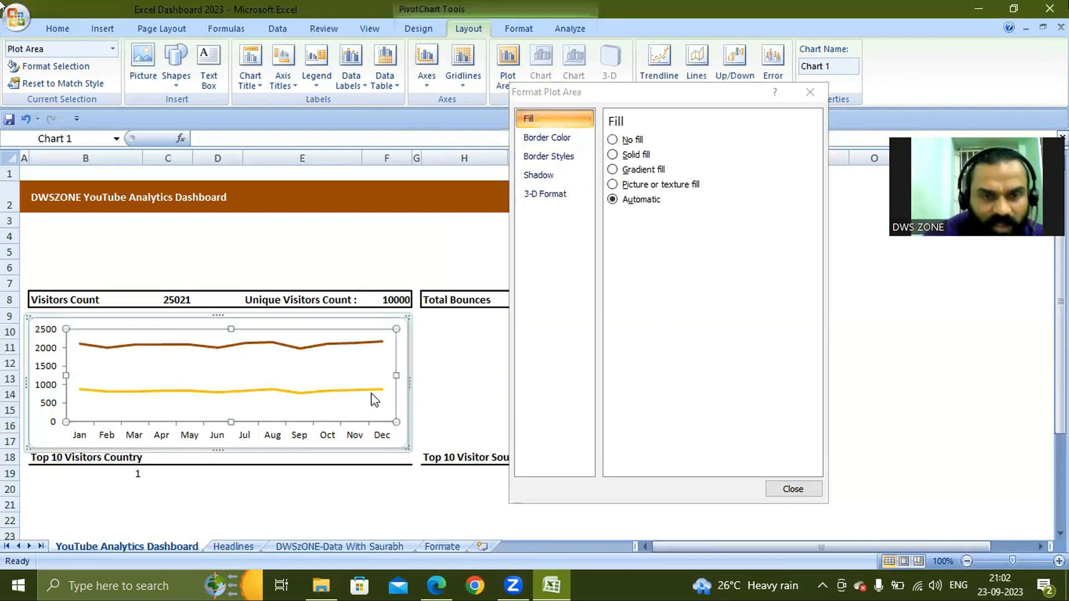
Step: Review the line style, marker line color, shadow and 3-D format settings of the Sum of Visitors line
{"action": "left_click", "coordinate": [349, 349]}
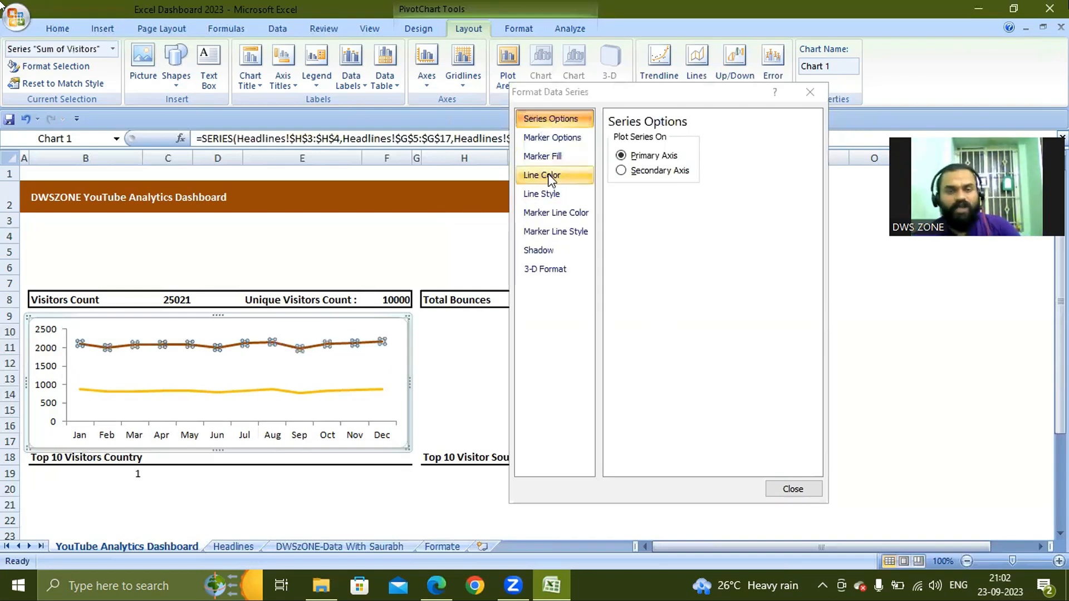
{"action": "left_click", "coordinate": [558, 196]}
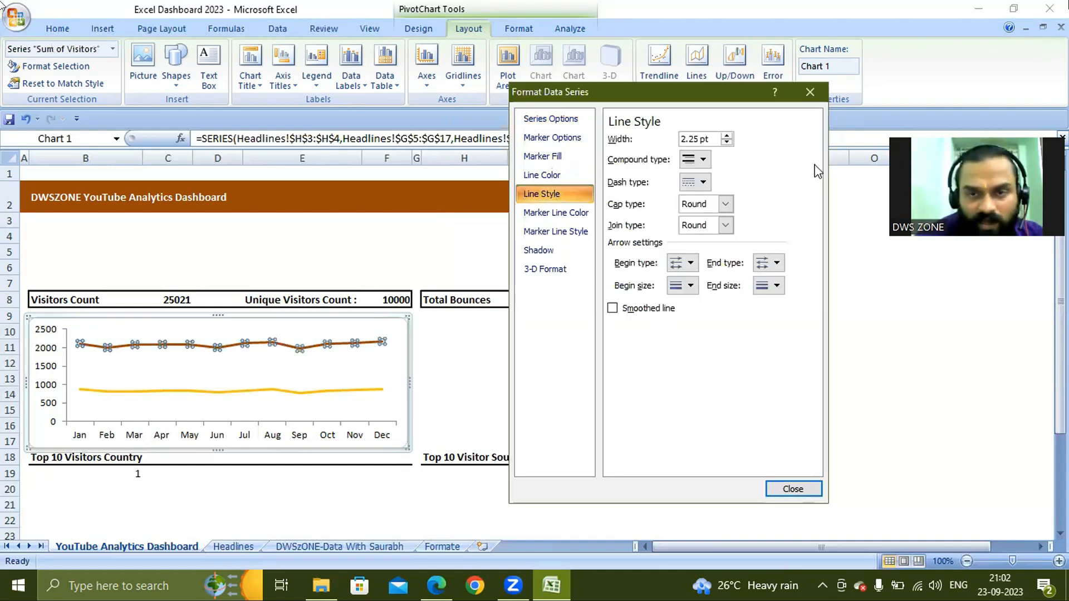
{"action": "left_click", "coordinate": [541, 216]}
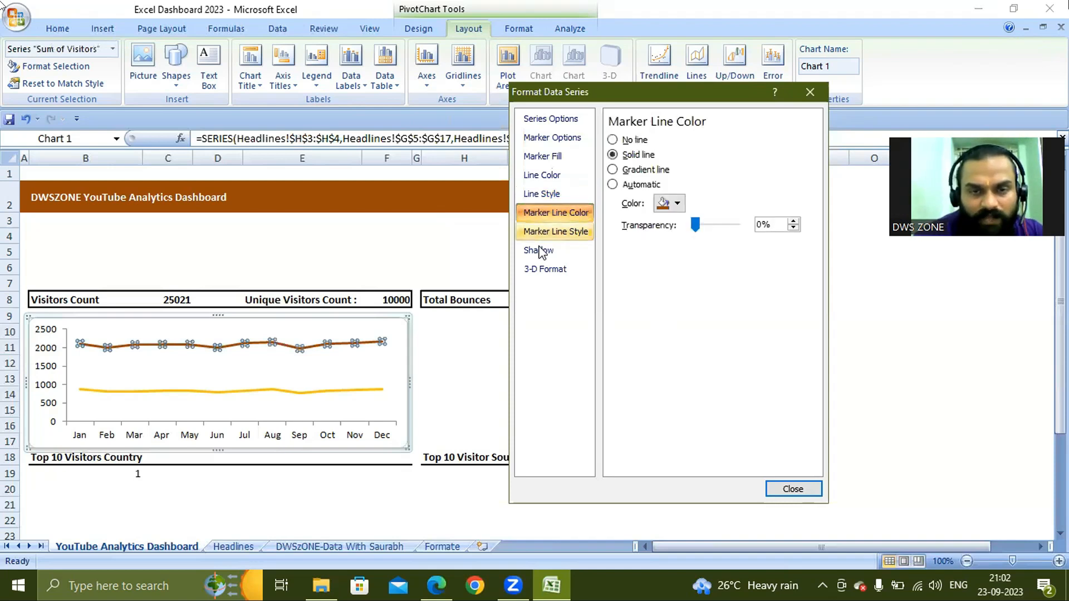
{"action": "left_click", "coordinate": [540, 251]}
{"action": "left_click", "coordinate": [545, 269]}
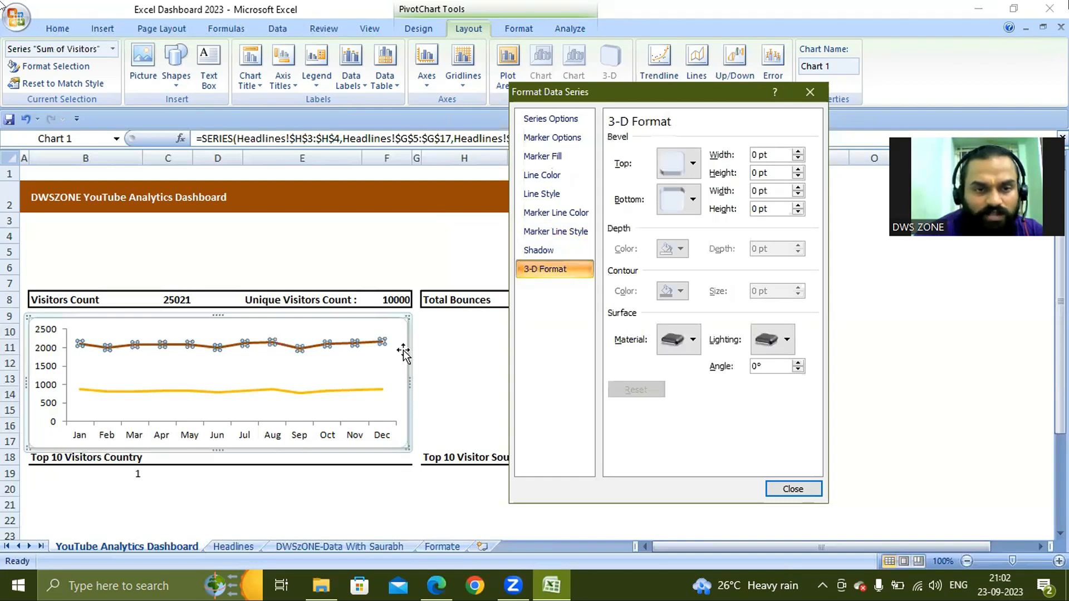
Step: Try the custom #,##0;-#,##0 format and the two-decimal Number format on the vertical axis labels
{"action": "left_click", "coordinate": [40, 354]}
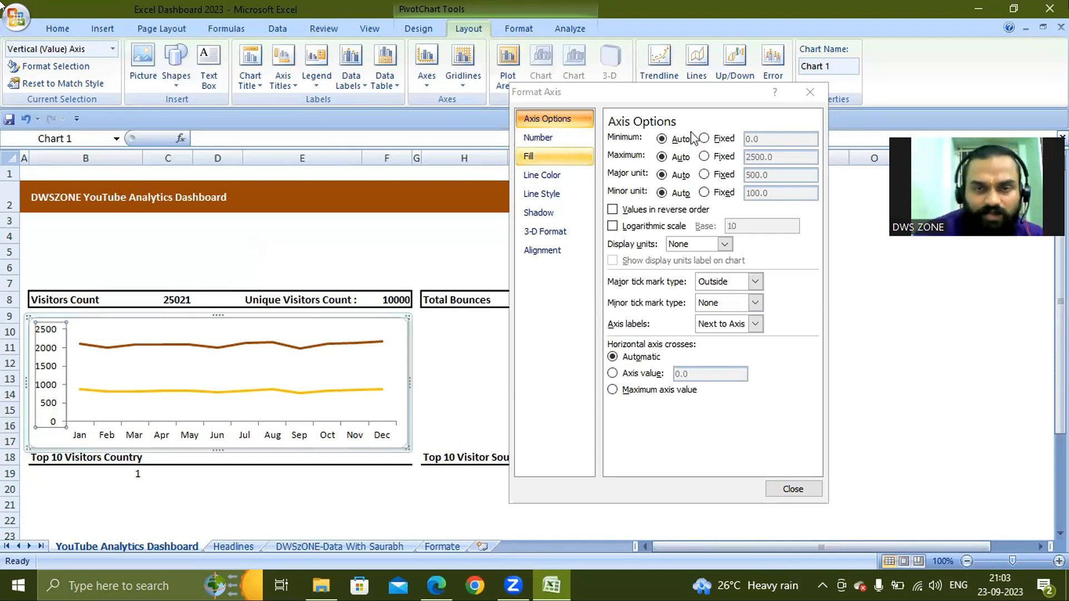
{"action": "left_click", "coordinate": [542, 138]}
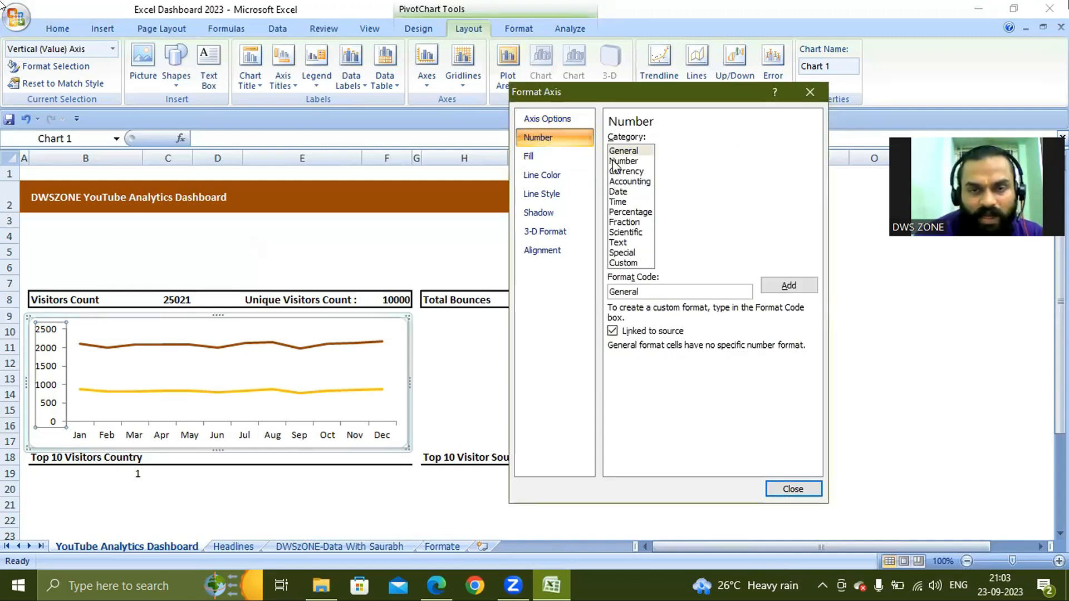
{"action": "left_click", "coordinate": [619, 263]}
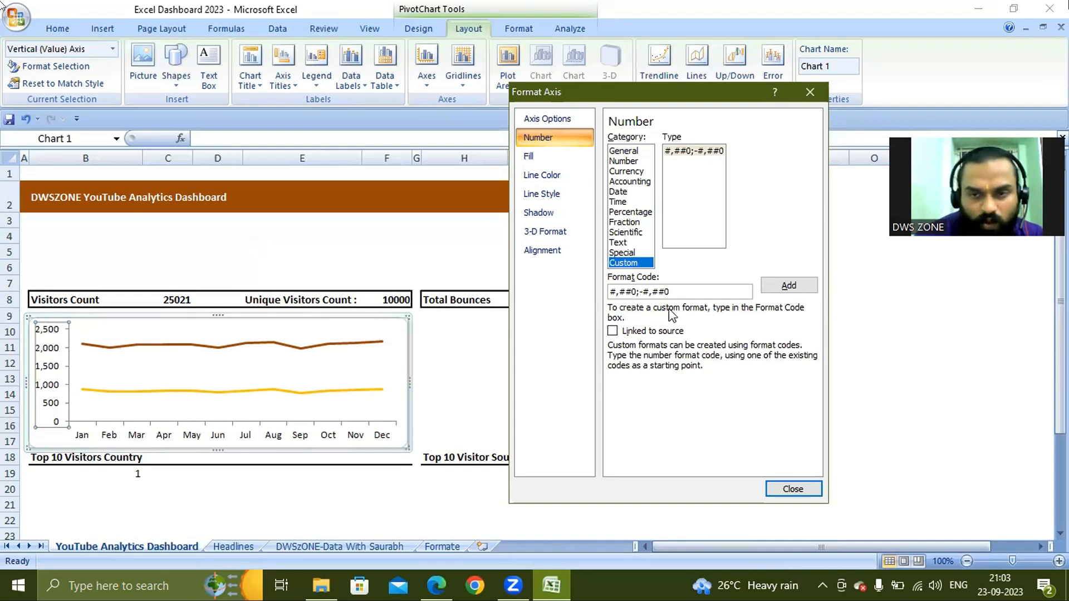
{"action": "left_click", "coordinate": [784, 288]}
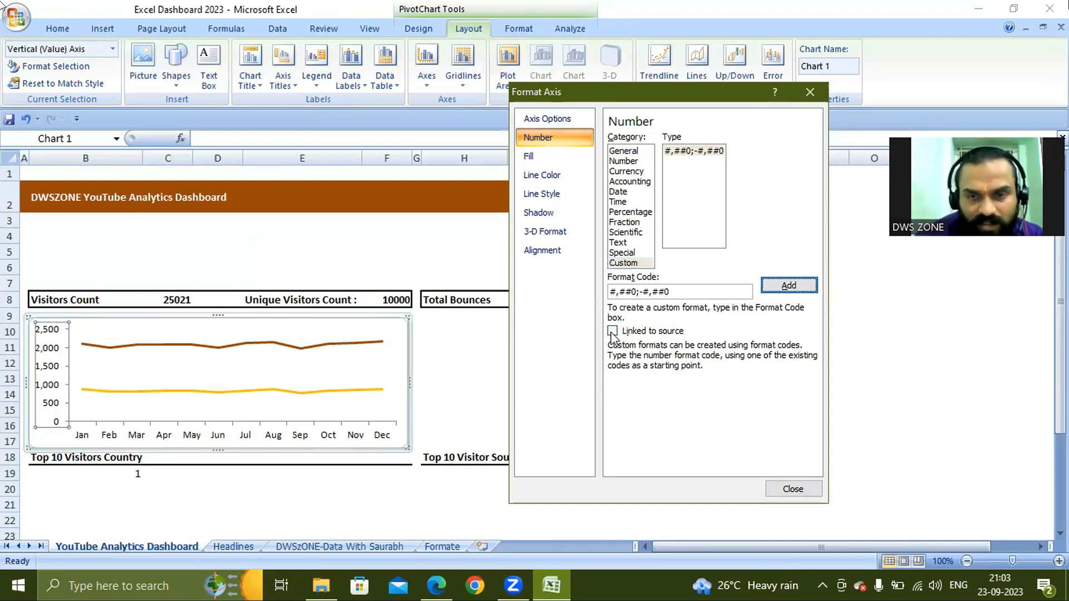
{"action": "left_click", "coordinate": [693, 289]}
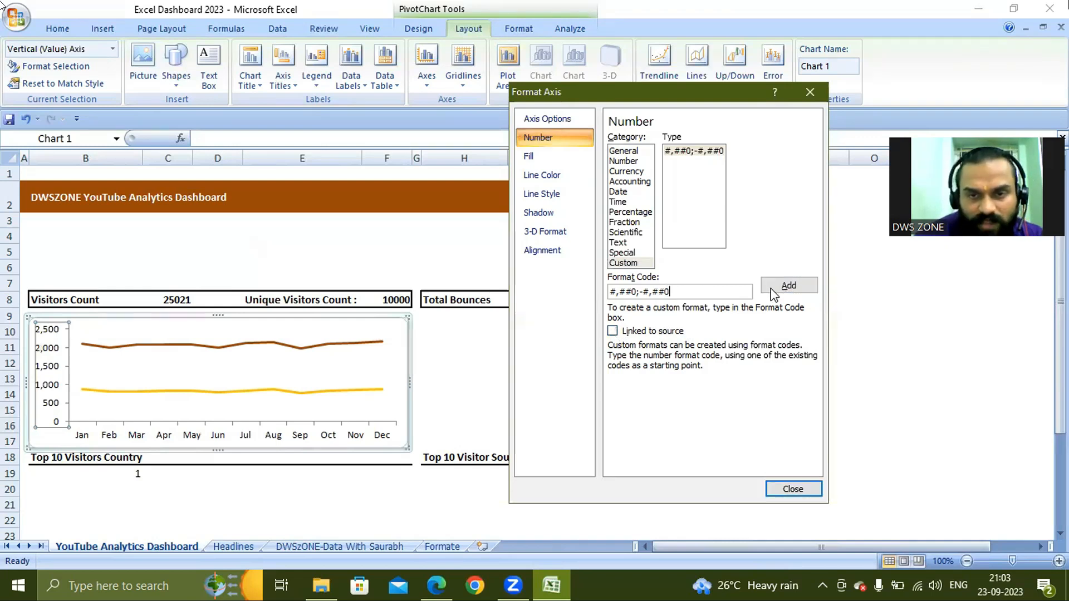
{"action": "key", "text": "Tab"}
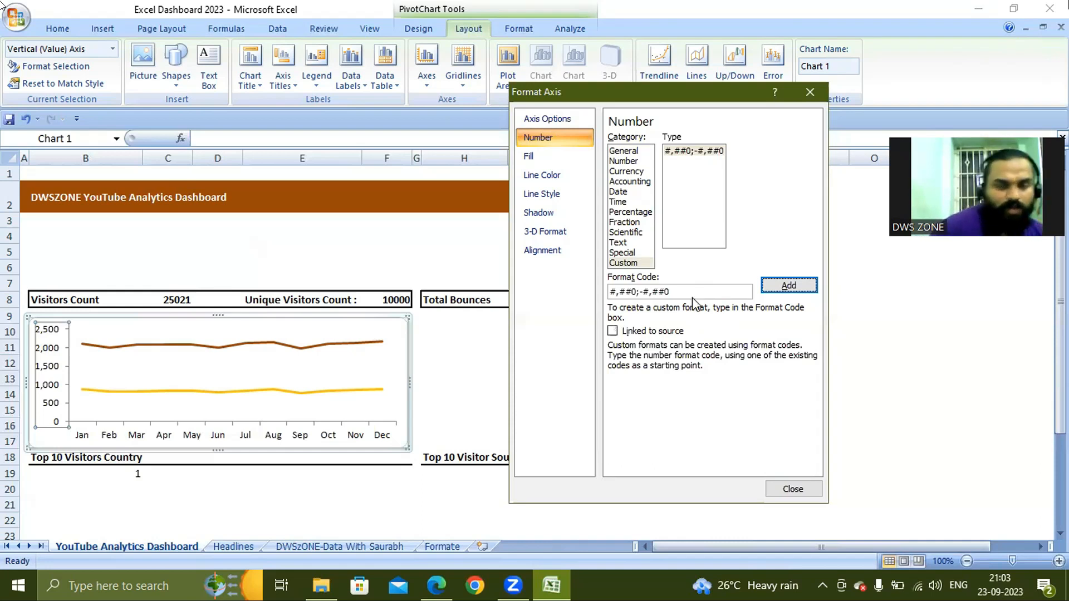
{"action": "left_click", "coordinate": [624, 151]}
{"action": "left_click", "coordinate": [624, 161]}
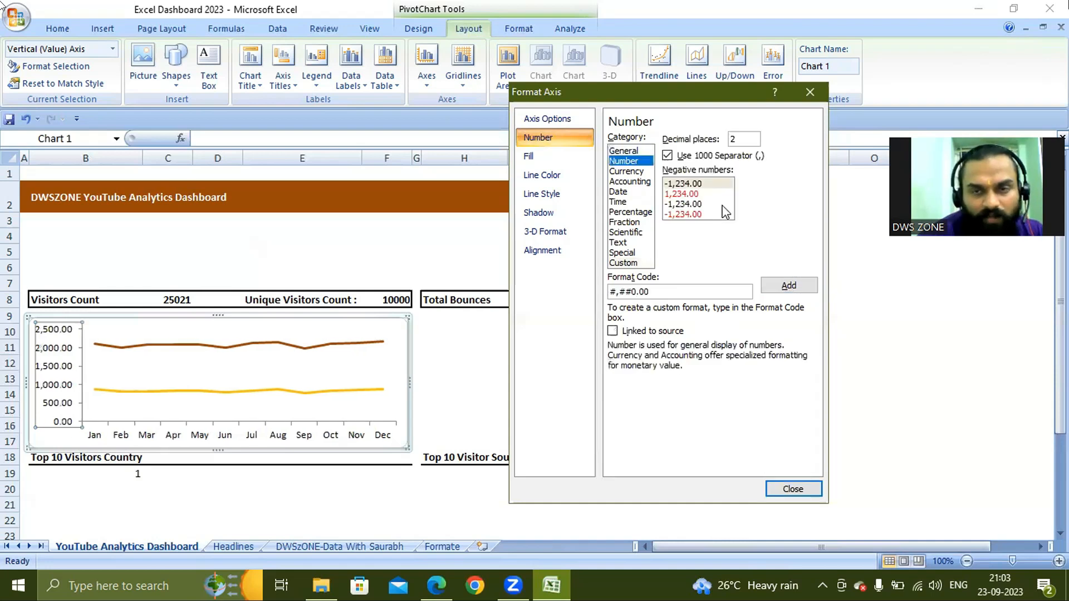
Step: Set the vertical axis number format to General and close the axis formatting
{"action": "left_click", "coordinate": [626, 151]}
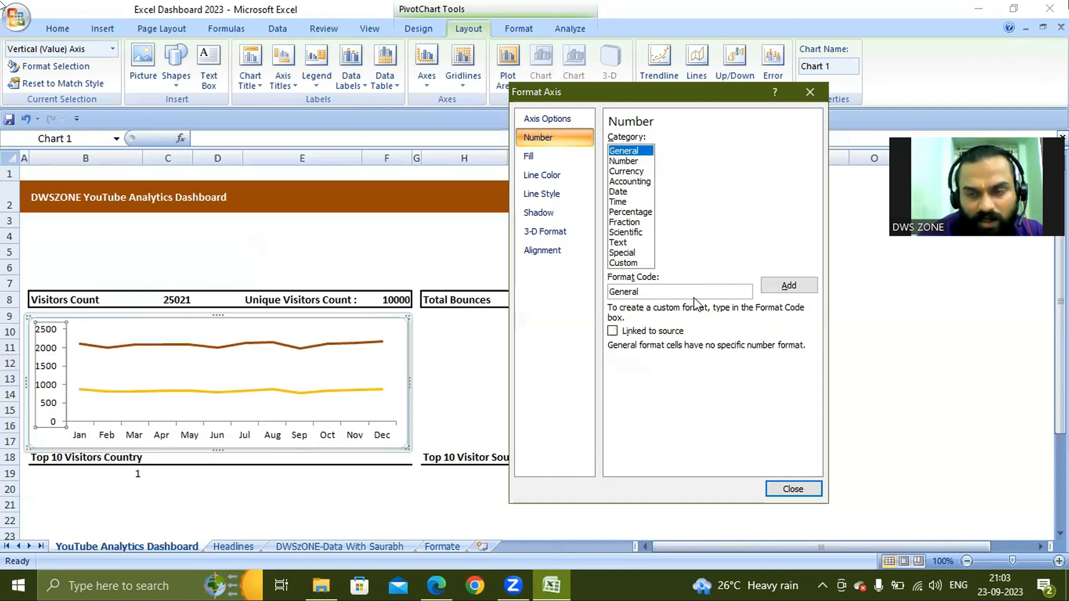
{"action": "left_click", "coordinate": [771, 286]}
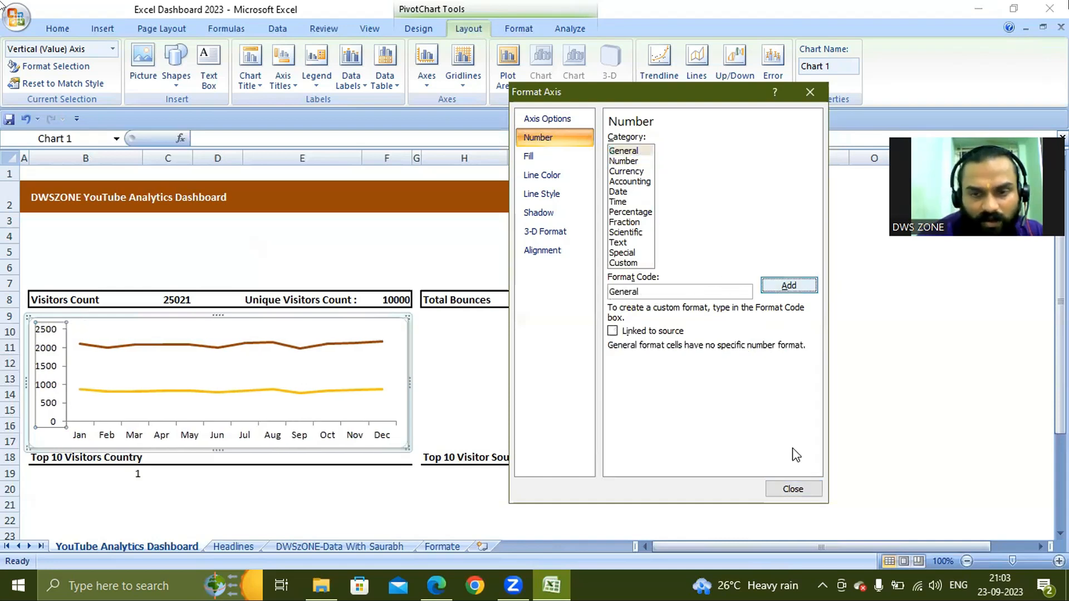
{"action": "left_click", "coordinate": [786, 488]}
Step: Try a medium gray theme font color on the month labels of the horizontal axis
{"action": "left_click", "coordinate": [381, 434]}
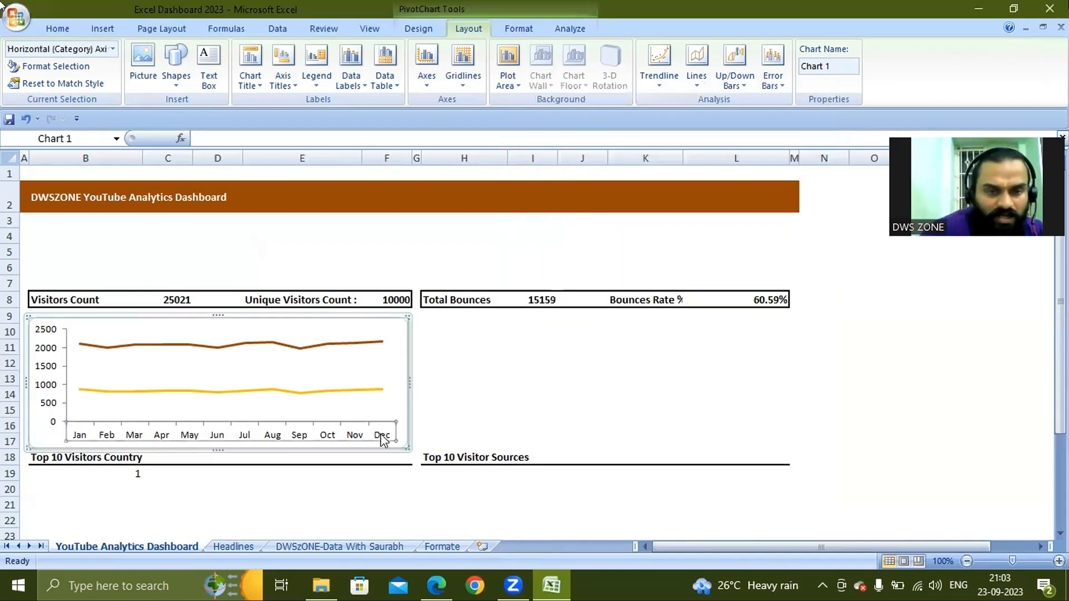
{"action": "right_click", "coordinate": [381, 440]}
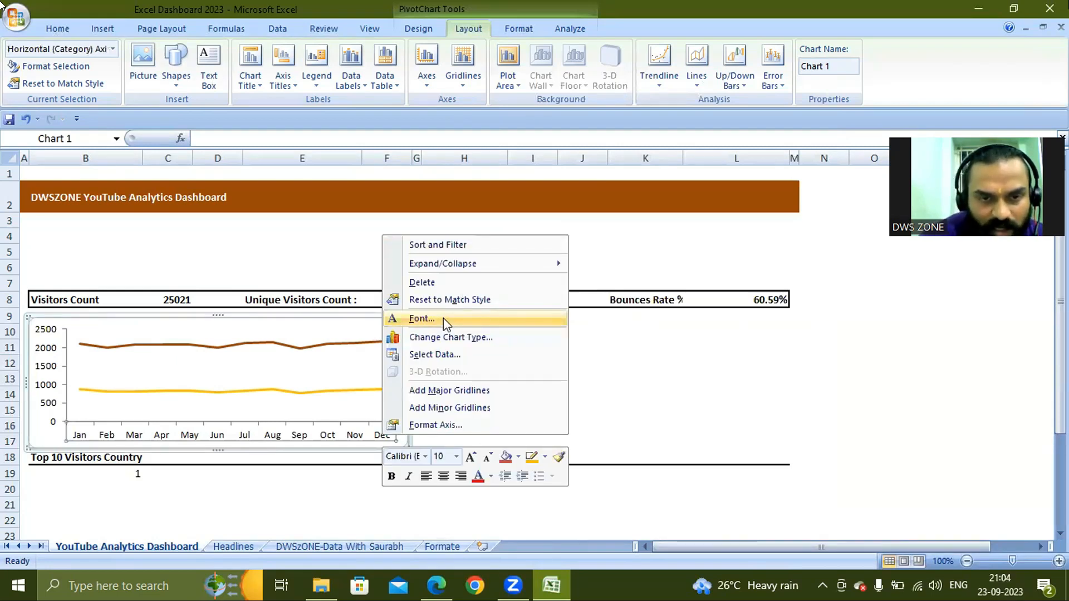
{"action": "key", "text": "Escape"}
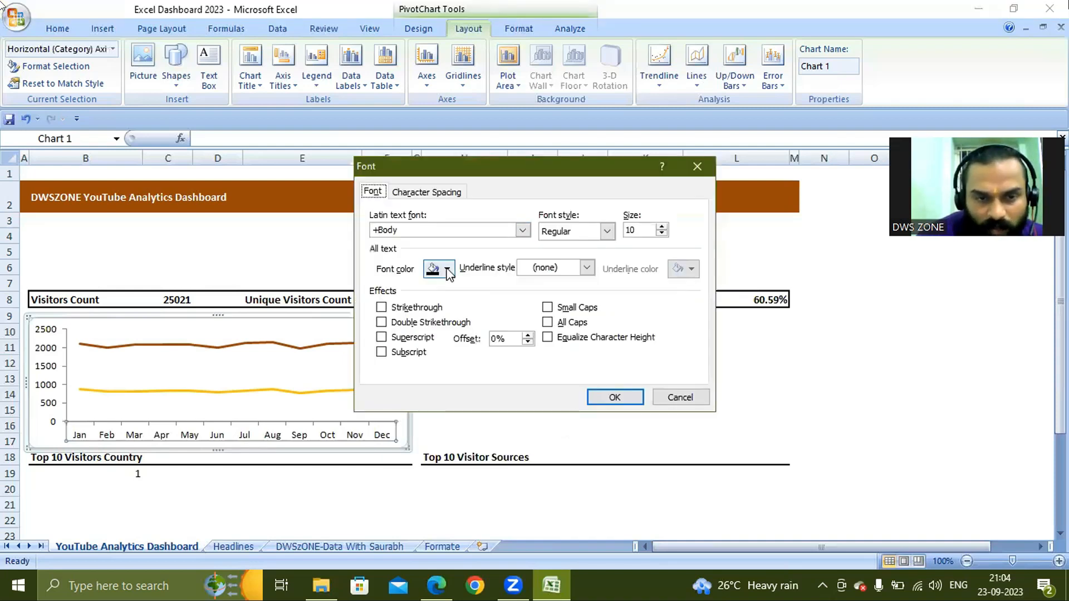
{"action": "left_click", "coordinate": [447, 270]}
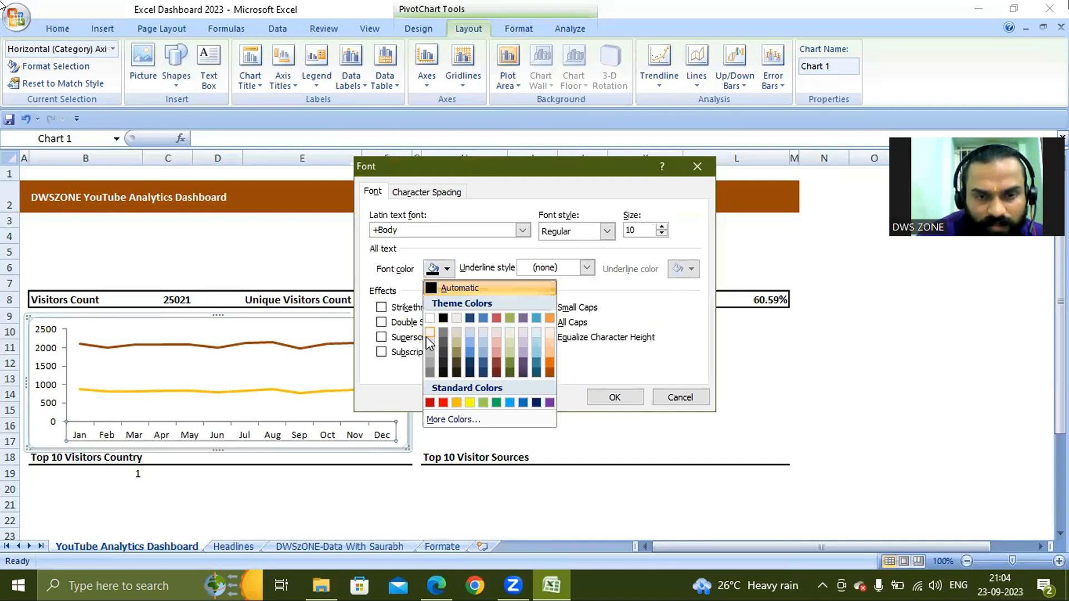
{"action": "left_click", "coordinate": [442, 330]}
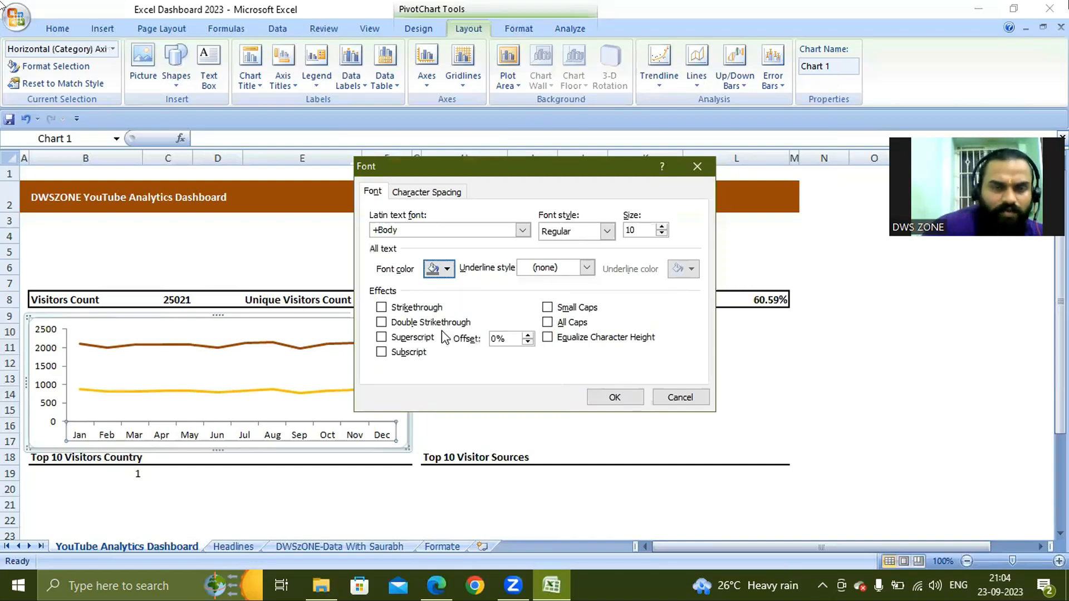
{"action": "left_click", "coordinate": [616, 397]}
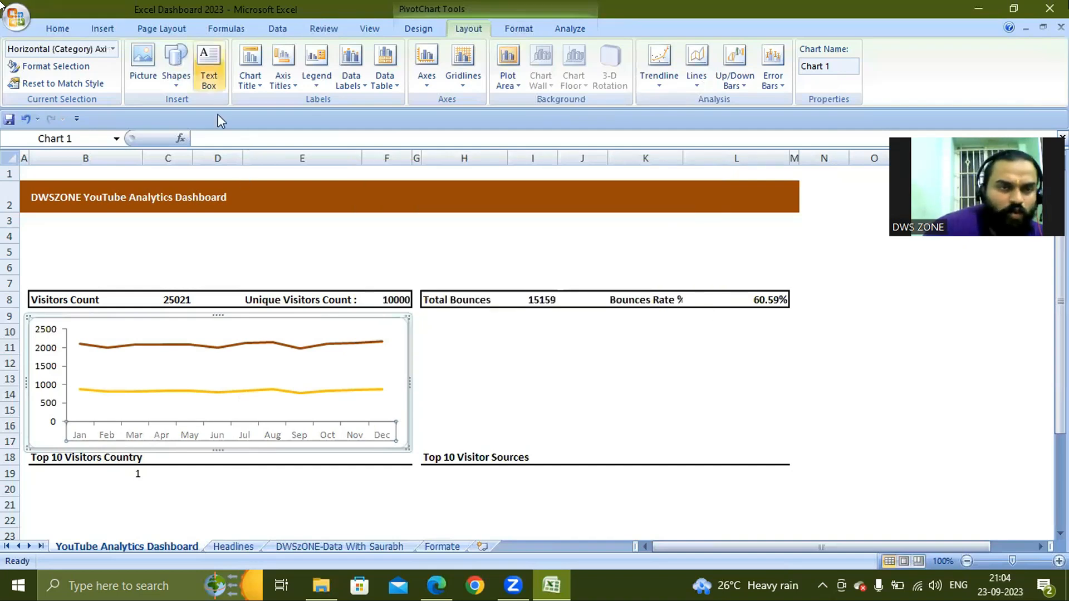
Step: Change the font color of the horizontal axis month labels to a darker gray theme shade
{"action": "right_click", "coordinate": [183, 436]}
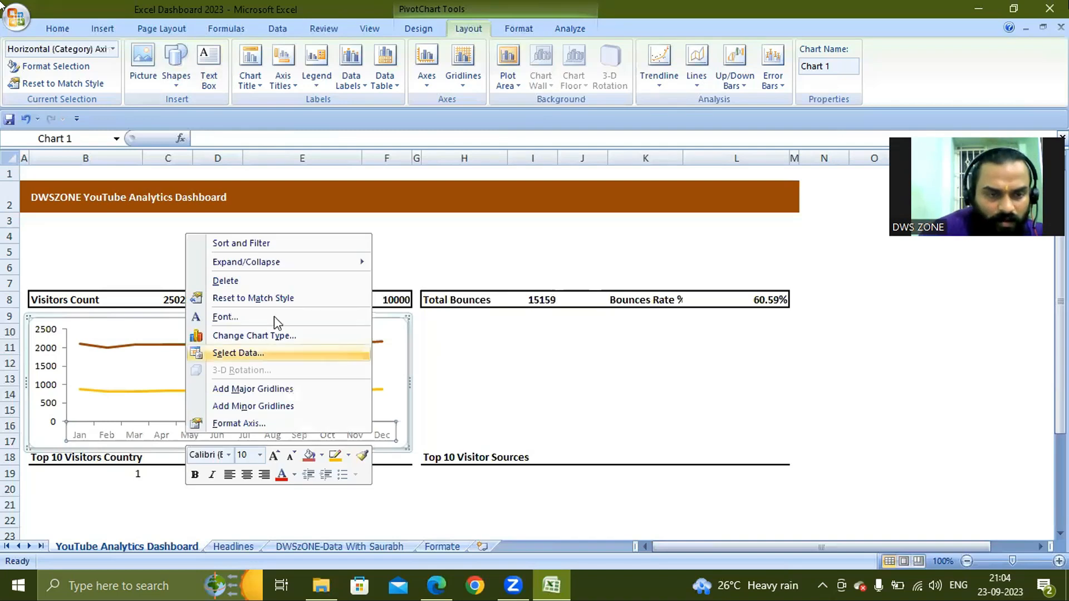
{"action": "left_click", "coordinate": [274, 317]}
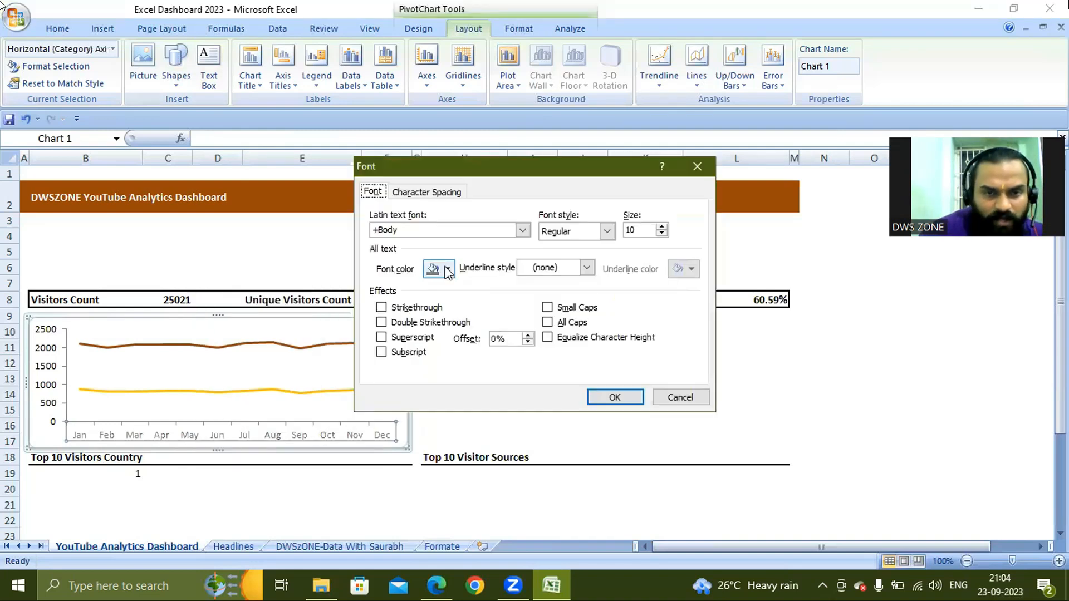
{"action": "left_click", "coordinate": [446, 269]}
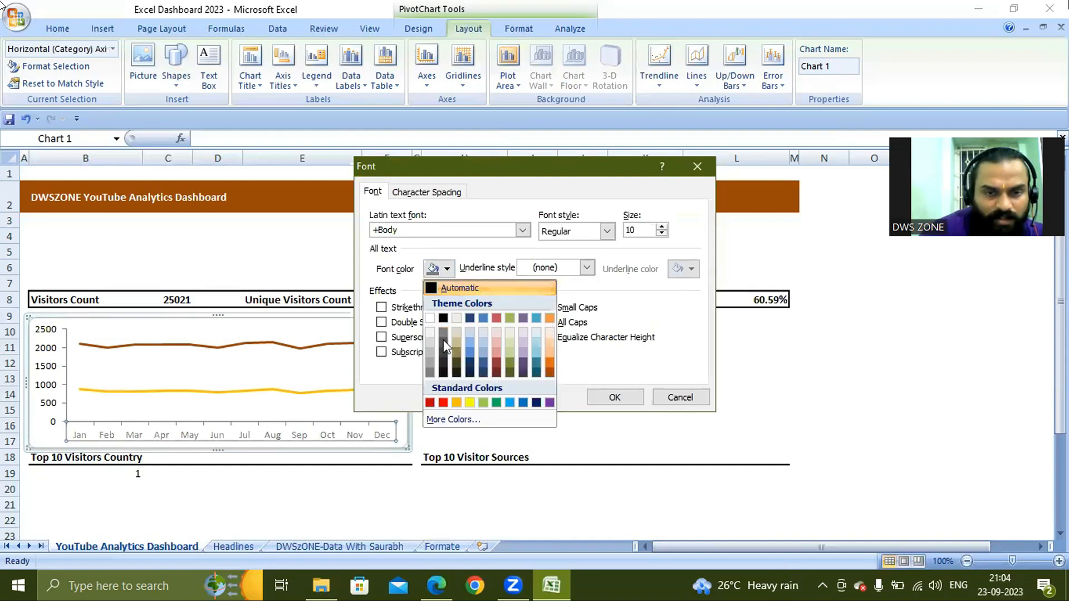
{"action": "left_click", "coordinate": [443, 340]}
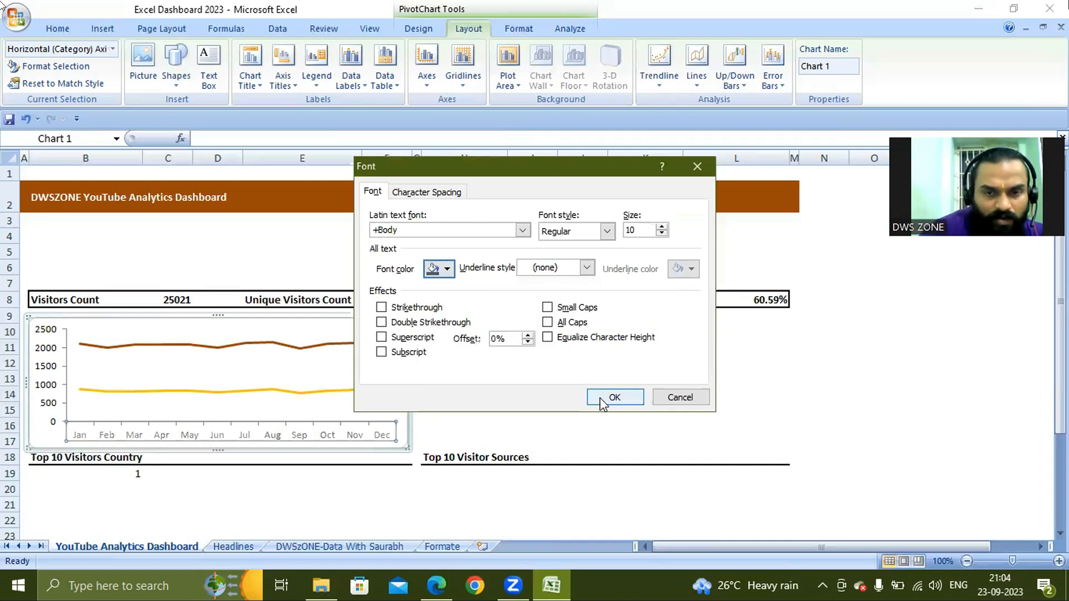
{"action": "key", "text": "Escape"}
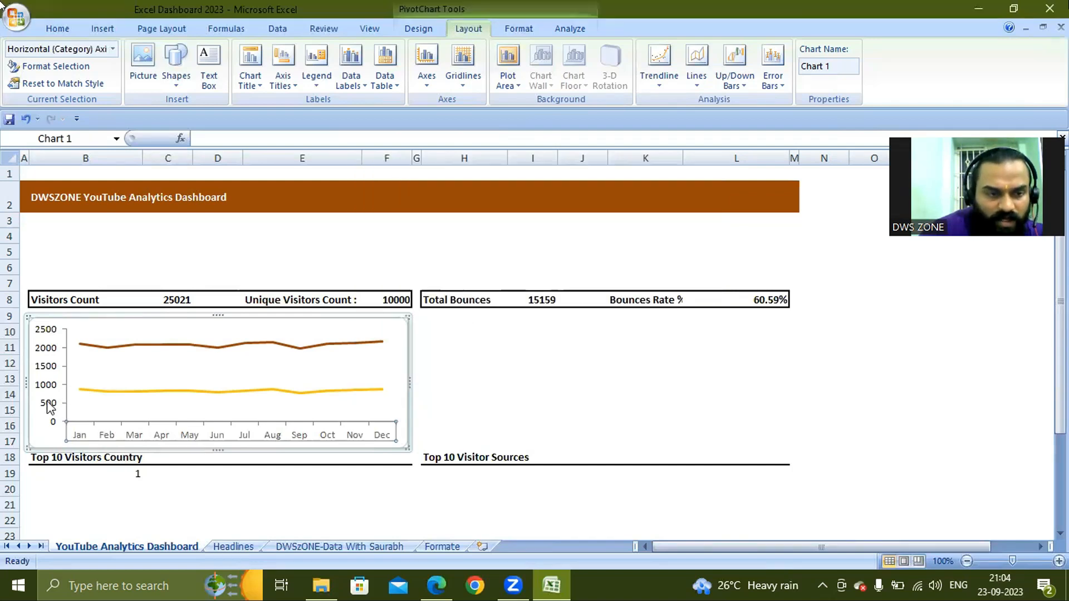
Step: Apply the same dark gray font color to the value labels of the vertical axis
{"action": "left_click", "coordinate": [49, 407]}
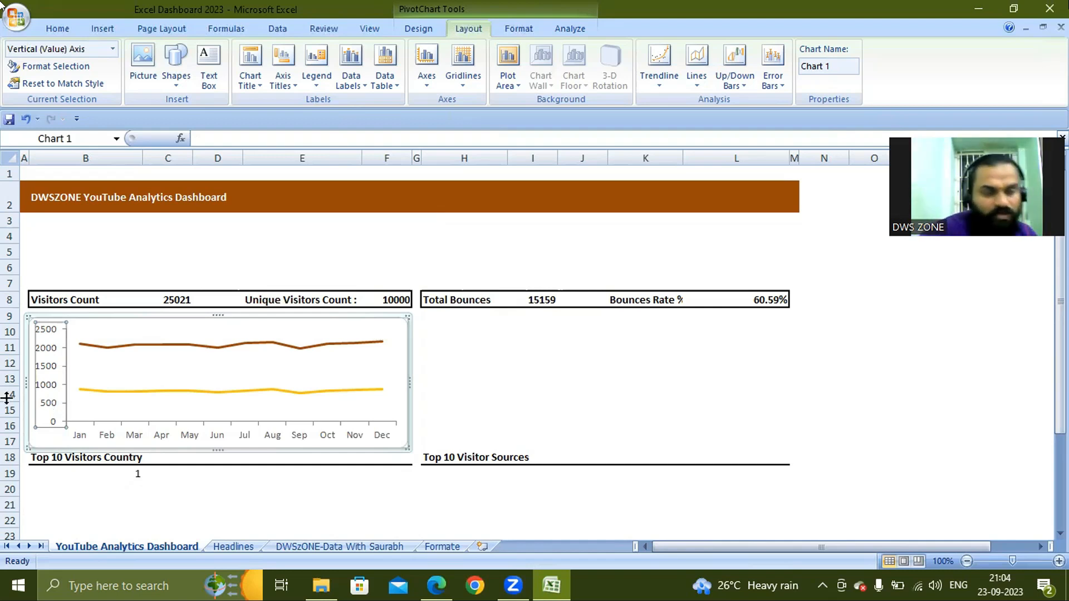
{"action": "left_click", "coordinate": [472, 380]}
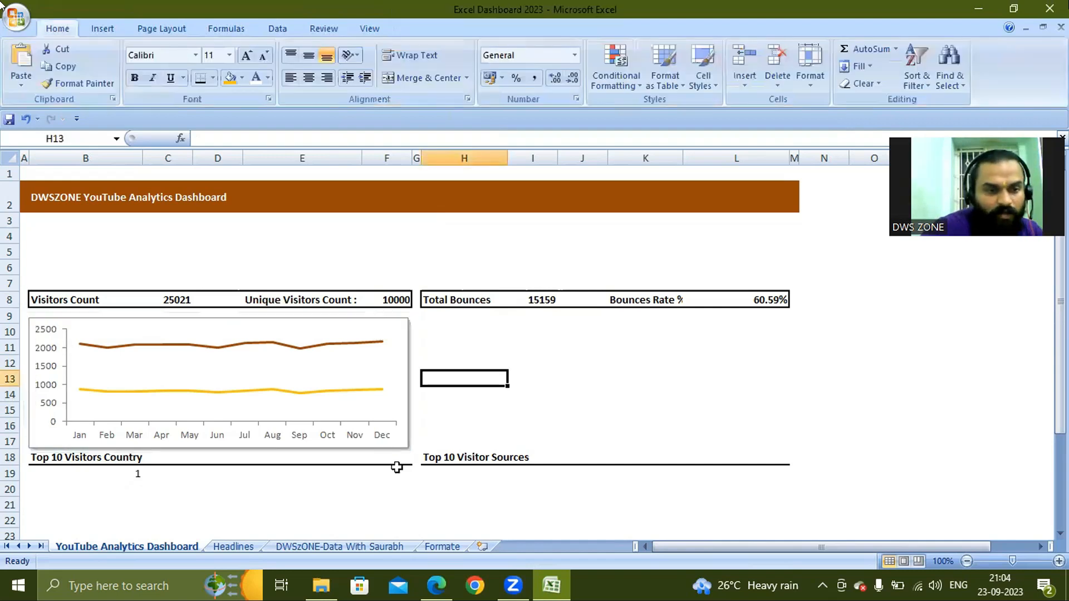
{"action": "left_click", "coordinate": [400, 445]}
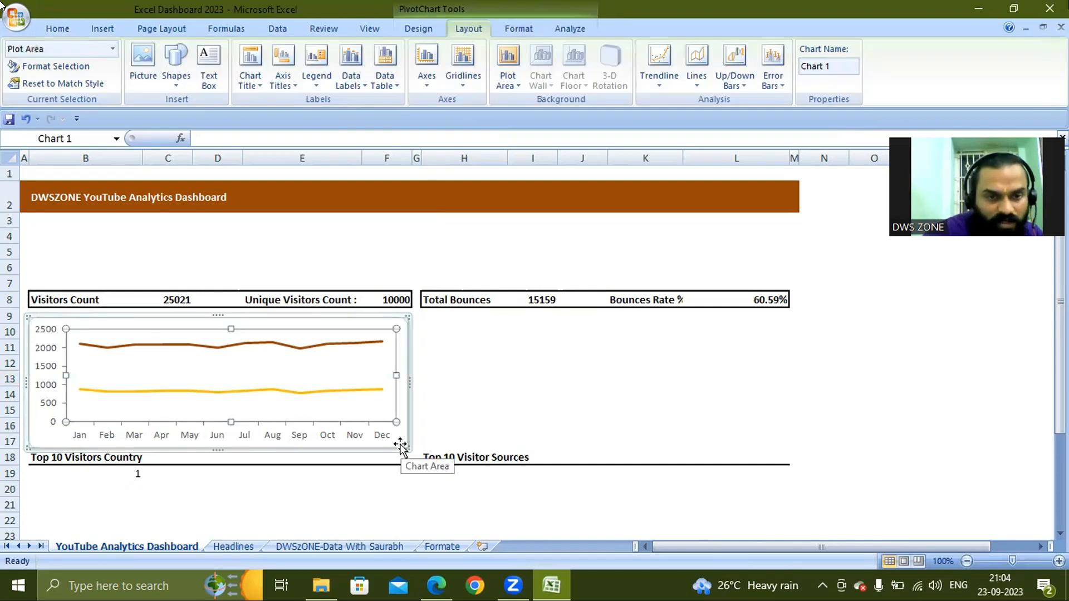
{"action": "left_click", "coordinate": [400, 445]}
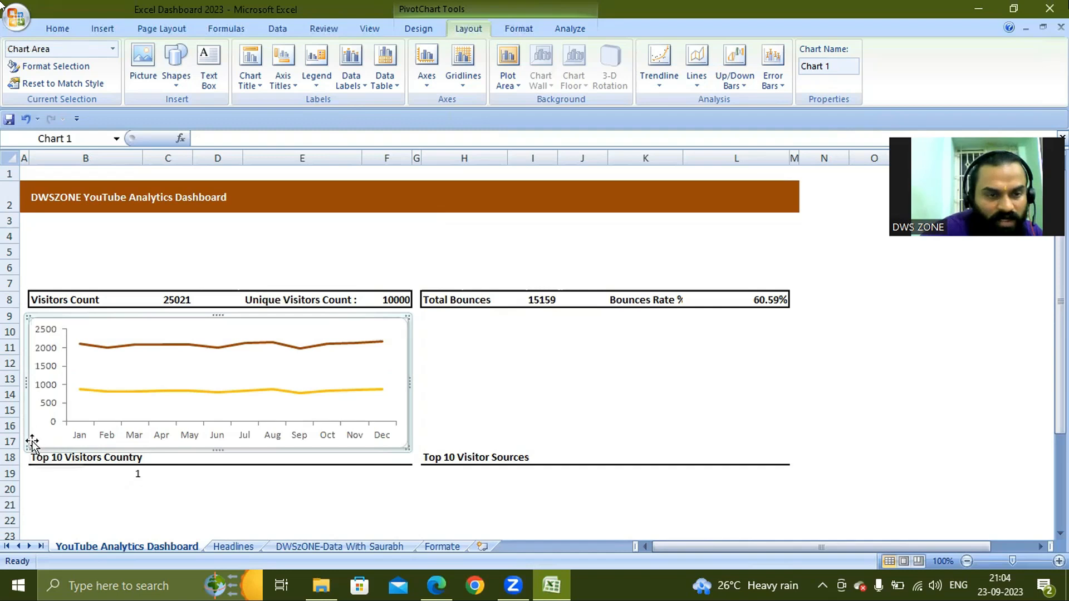
{"action": "key", "text": "Up"}
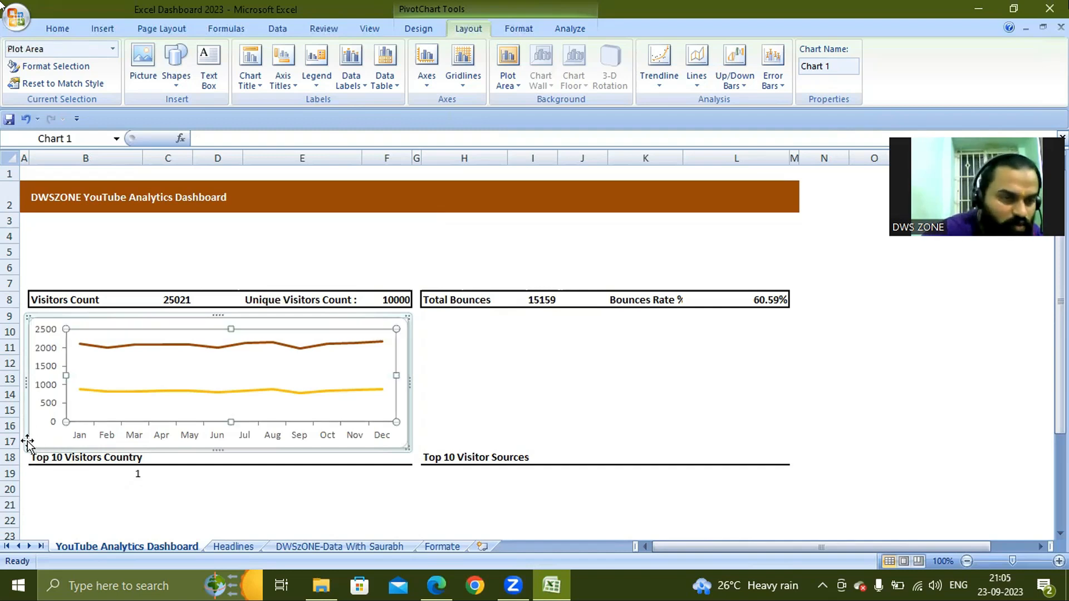
{"action": "left_click", "coordinate": [477, 416]}
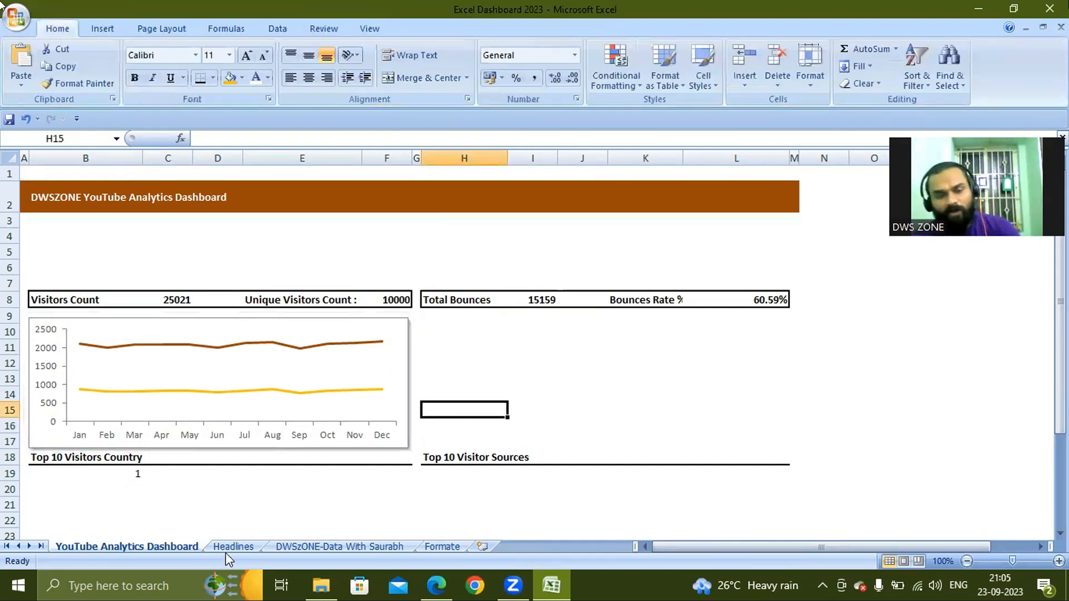
Step: Reposition the visitors line chart so it sits between the Visitors Count row and the Top 10 Visitors Country heading
{"action": "left_click", "coordinate": [85, 320]}
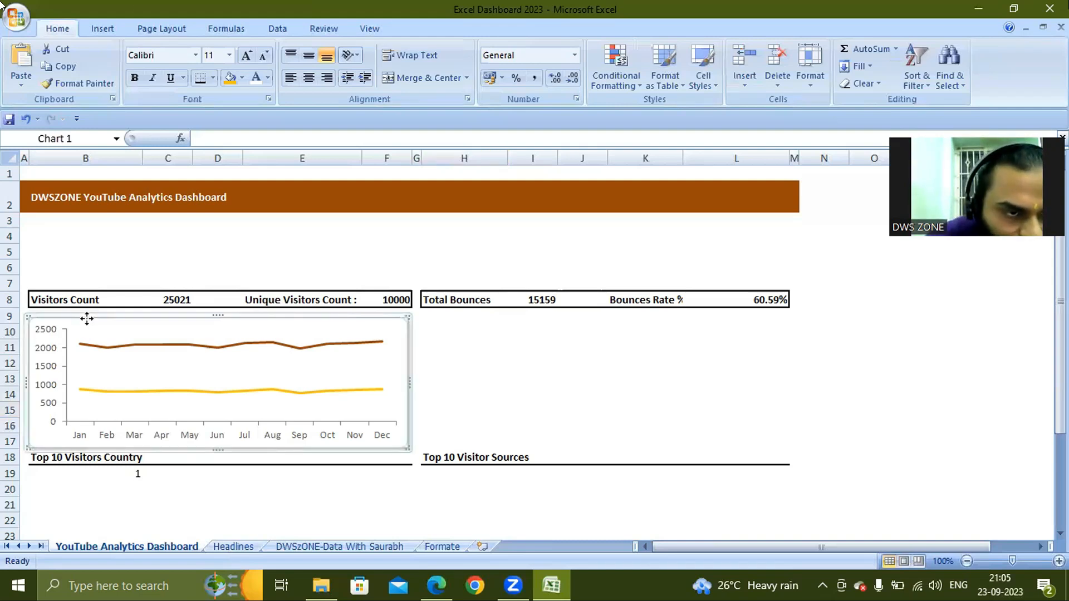
{"action": "left_click_drag", "start_coordinate": [85, 318], "coordinate": [196, 475]}
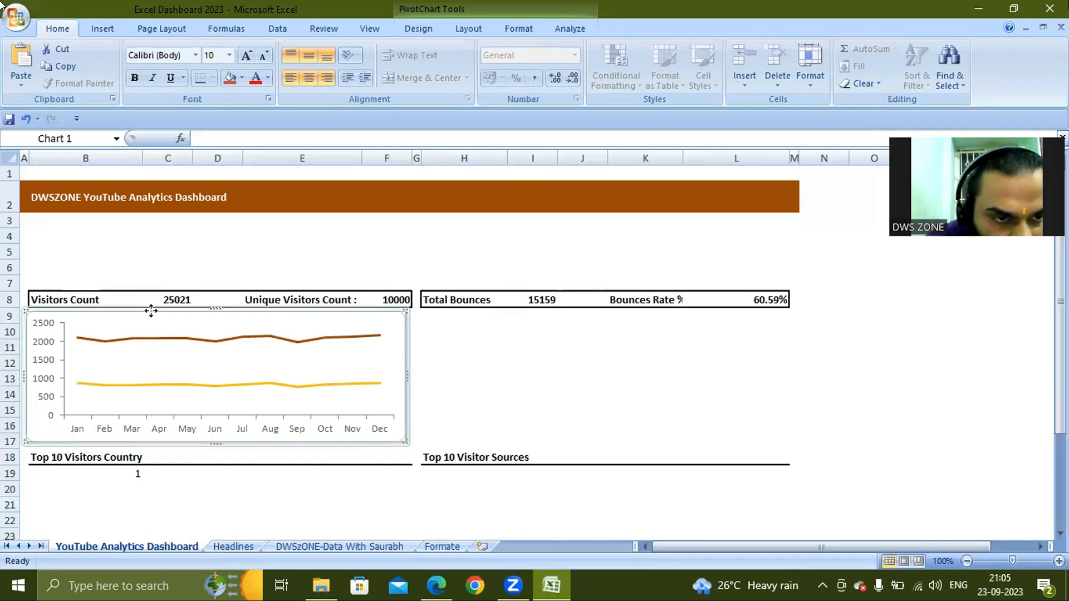
{"action": "left_click_drag", "start_coordinate": [143, 304], "coordinate": [146, 300]}
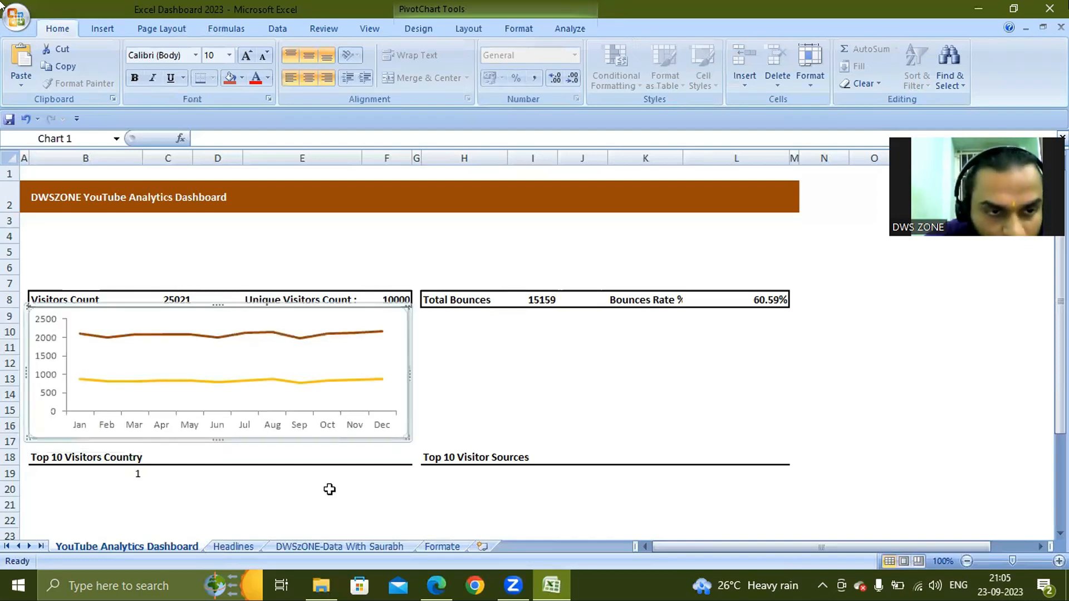
{"action": "key", "text": "Down"}
{"action": "key", "text": "Down"}
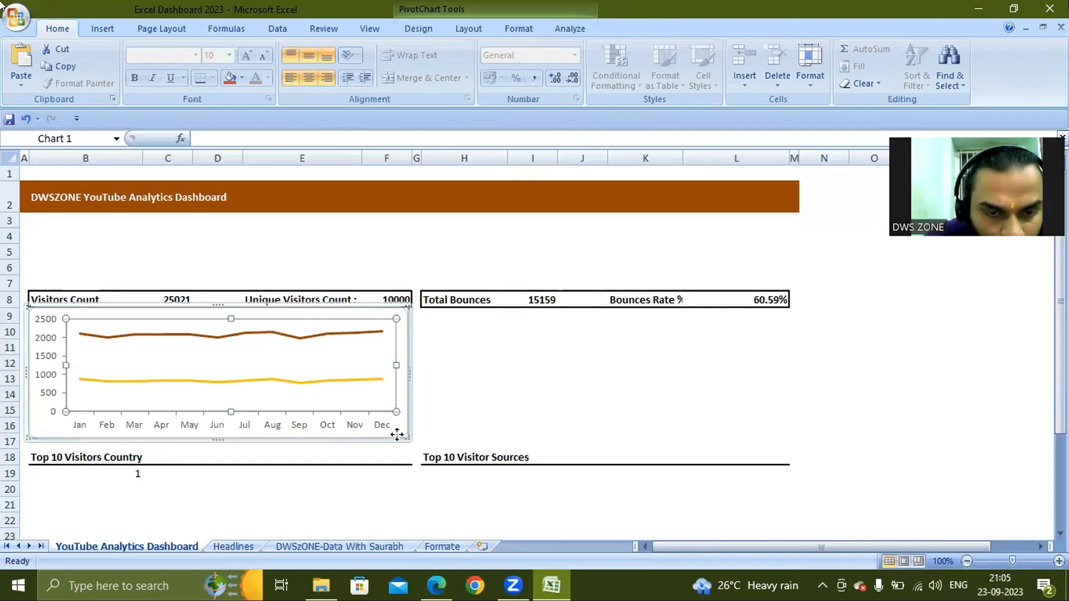
{"action": "left_click_drag", "start_coordinate": [394, 432], "coordinate": [401, 445]}
{"action": "left_click", "coordinate": [461, 377]}
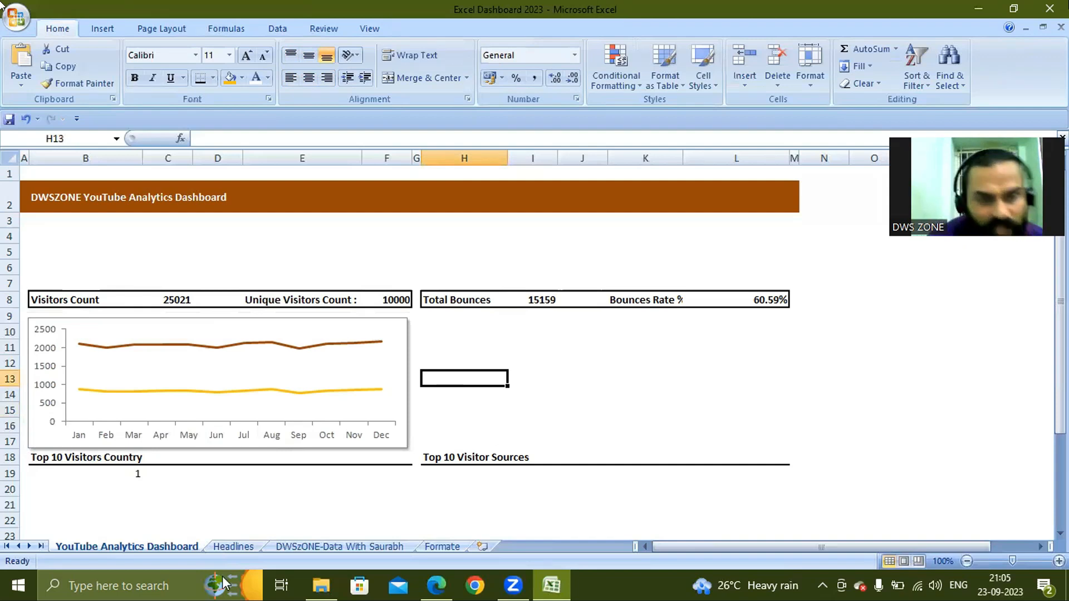
Step: Copy the whole Chart Pivot table, G3:I17, on the Headlines sheet
{"action": "left_click", "coordinate": [225, 548]}
{"action": "left_click", "coordinate": [370, 469]}
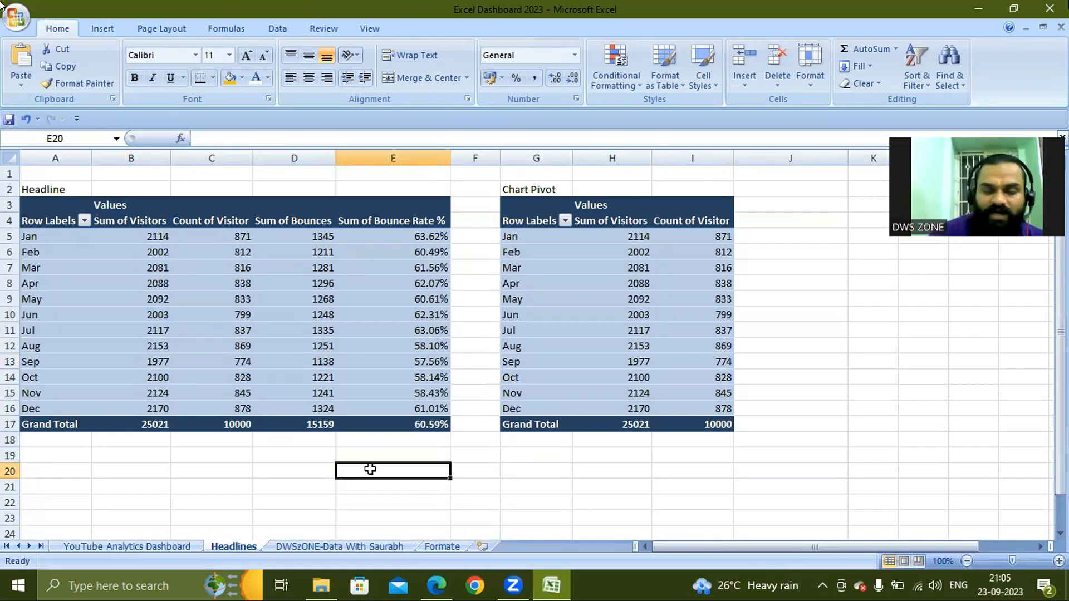
{"action": "key", "text": "ctrl+Up"}
{"action": "key", "text": "ctrl+Right"}
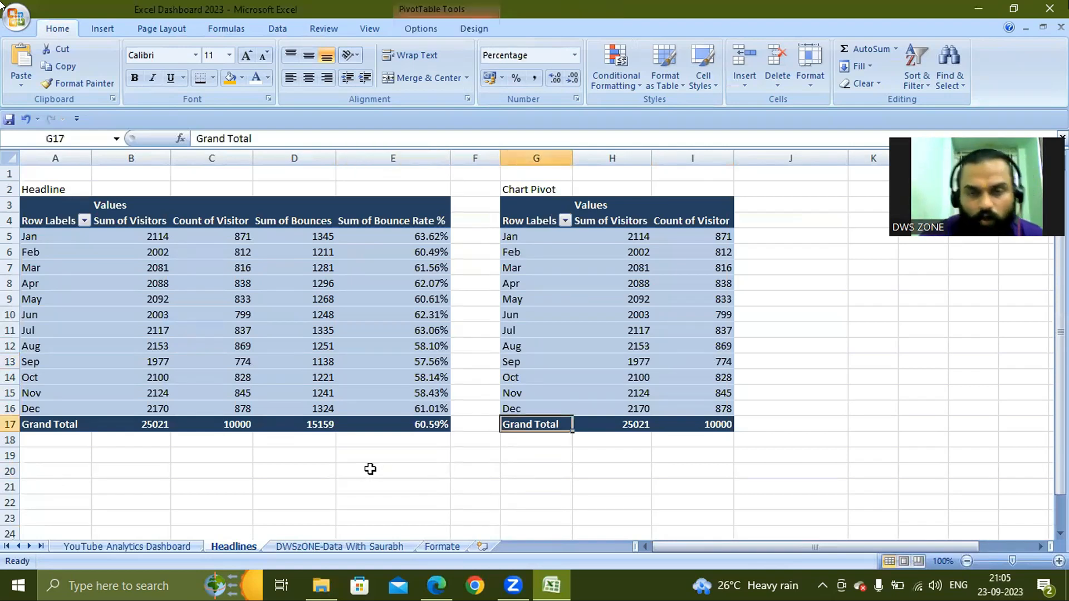
{"action": "key", "text": "ctrl+Up"}
{"action": "key", "text": "Up"}
{"action": "key", "text": "shift+Right"}
{"action": "key", "text": "shift+Right"}
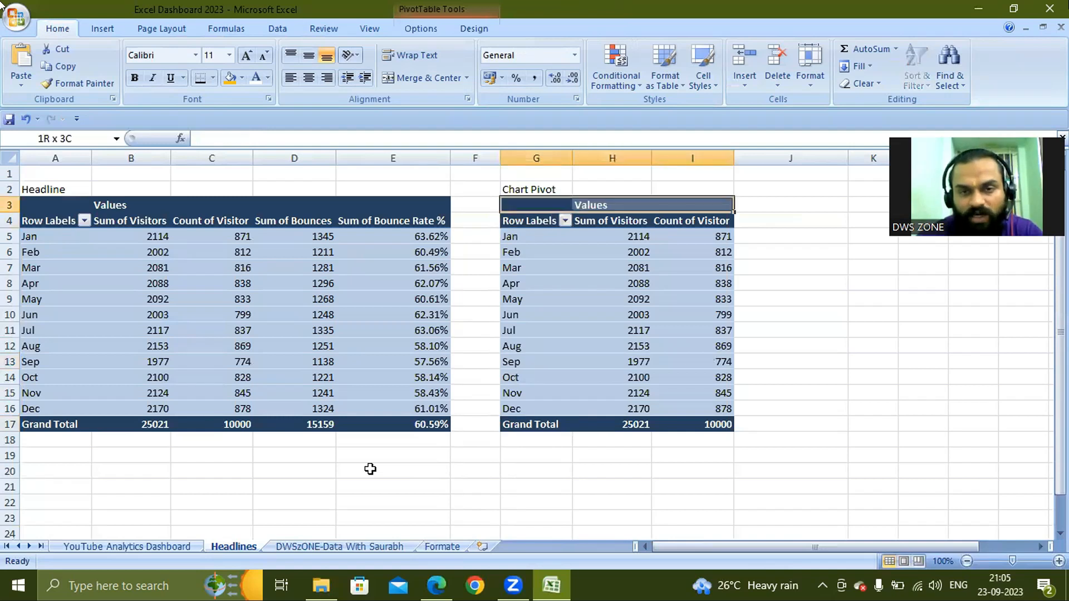
{"action": "key", "text": "ctrl+shift+Down"}
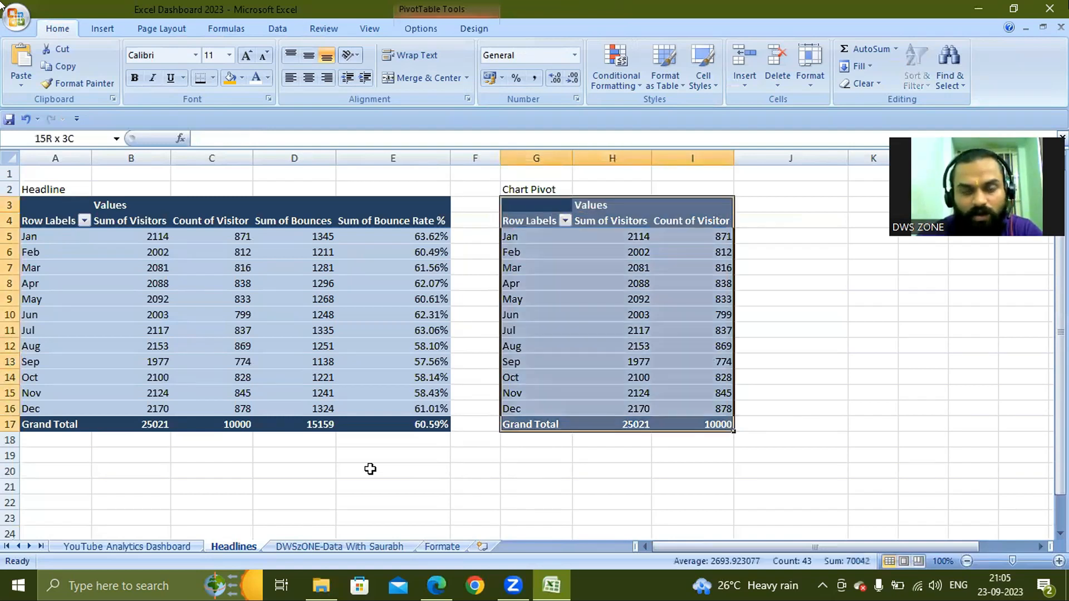
{"action": "key", "text": "ctrl+c"}
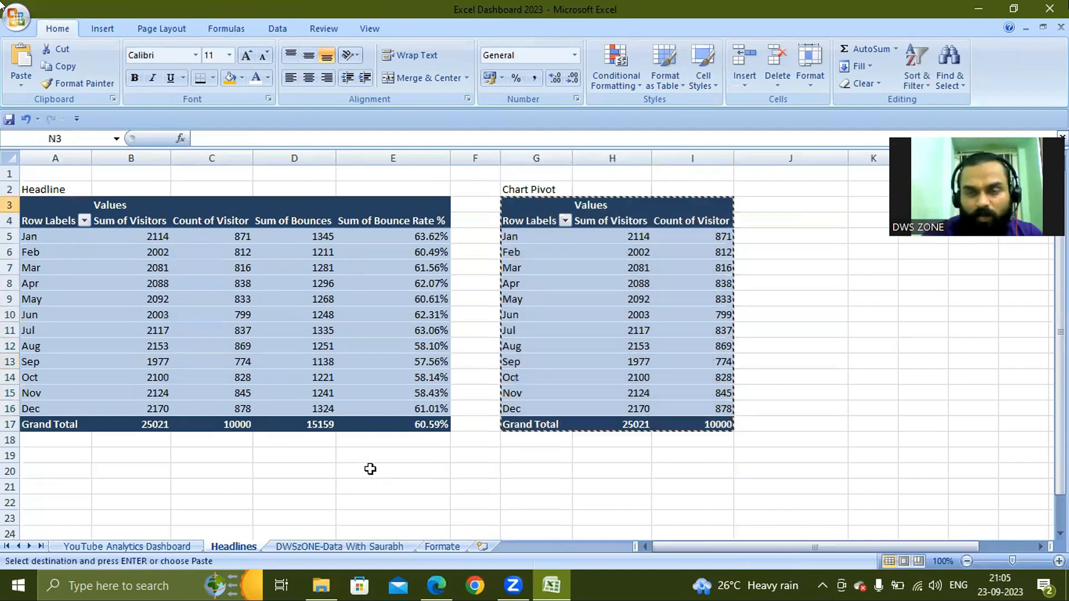
Step: Paste the copied pivot table at cell K3 of the Headlines sheet
{"action": "key", "text": "Left"}
{"action": "key", "text": "Left"}
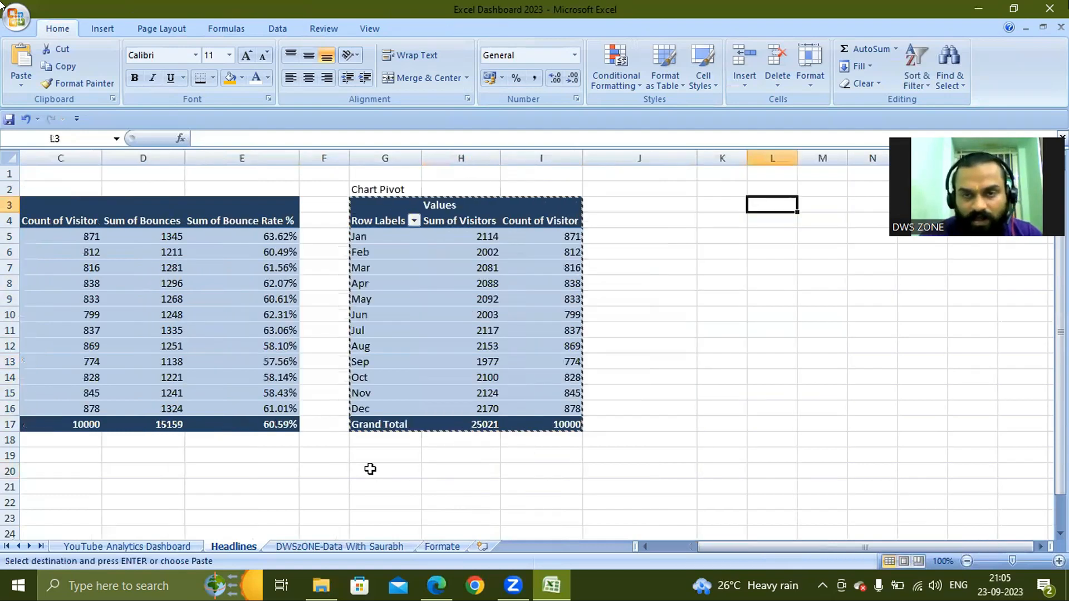
{"action": "key", "text": "Left"}
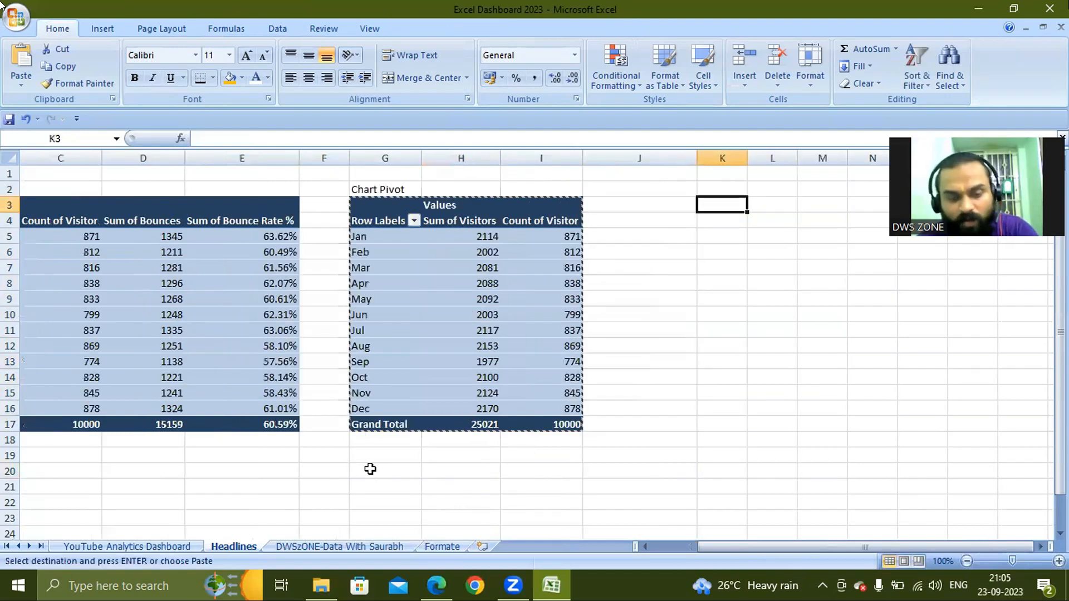
{"action": "key", "text": "ctrl+v"}
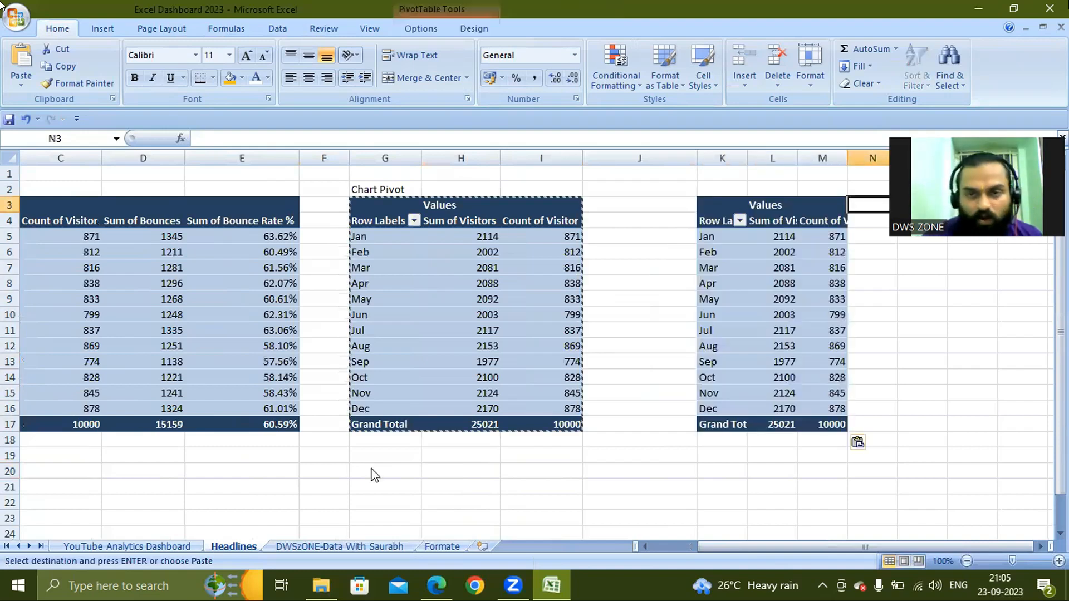
Step: Select a value cell inside the pasted pivot table in columns K to M and show its field list
{"action": "key", "text": "Right"}
{"action": "key", "text": "Right"}
{"action": "key", "text": "Right"}
{"action": "key", "text": "Right"}
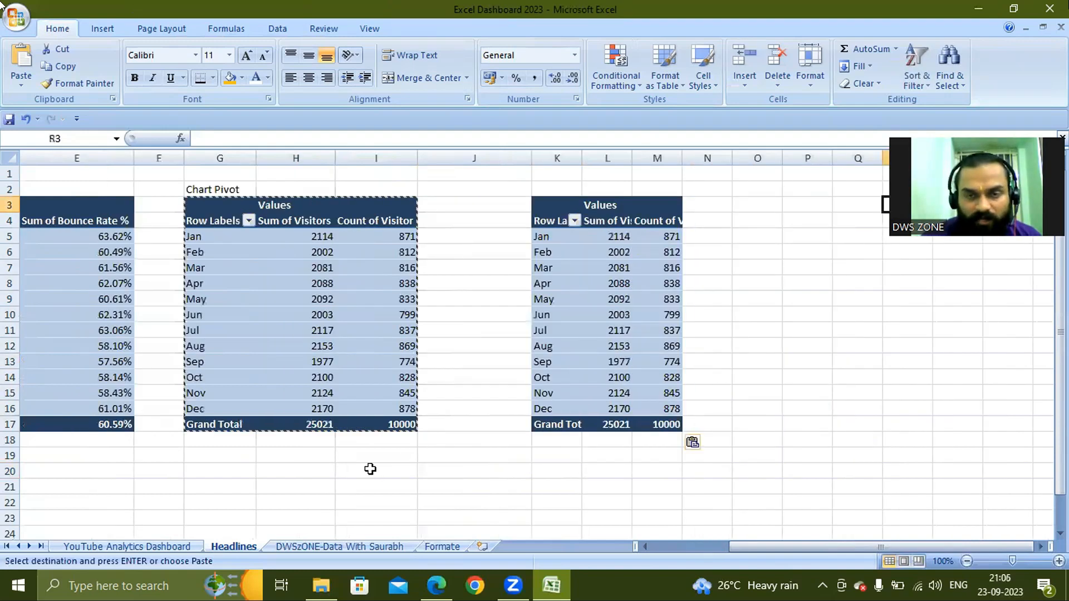
{"action": "key", "text": "Down"}
{"action": "key", "text": "ctrl+Left"}
{"action": "key", "text": "Left"}
{"action": "key", "text": "Down"}
{"action": "key", "text": "Down"}
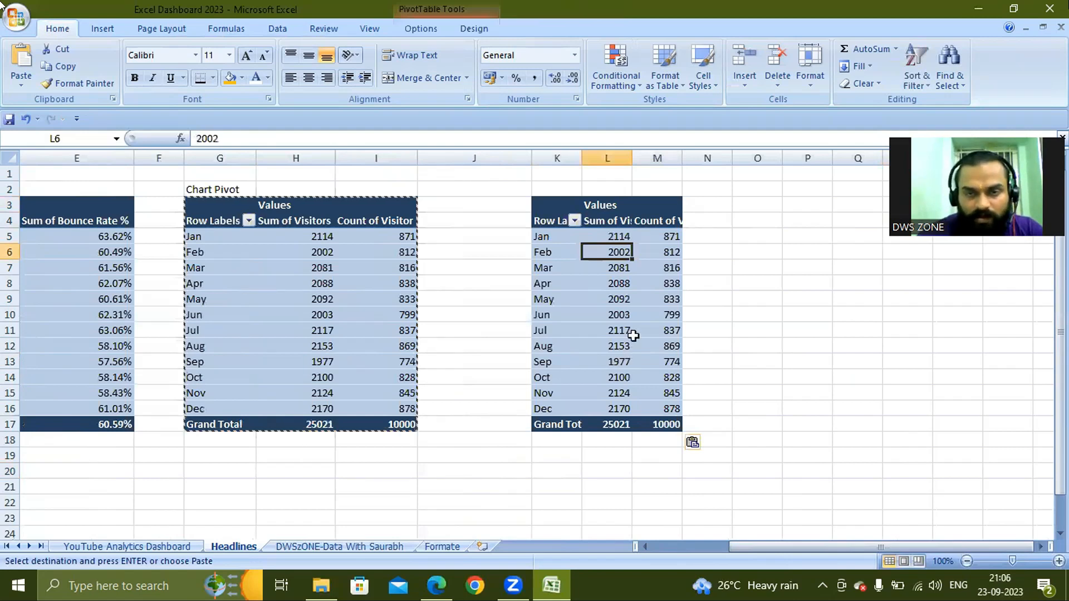
{"action": "key", "text": "Right"}
{"action": "key", "text": "Down"}
{"action": "key", "text": "Down"}
{"action": "key", "text": "Down"}
{"action": "key", "text": "Down"}
{"action": "key", "text": "Down"}
{"action": "key", "text": "Down"}
{"action": "key", "text": "Down"}
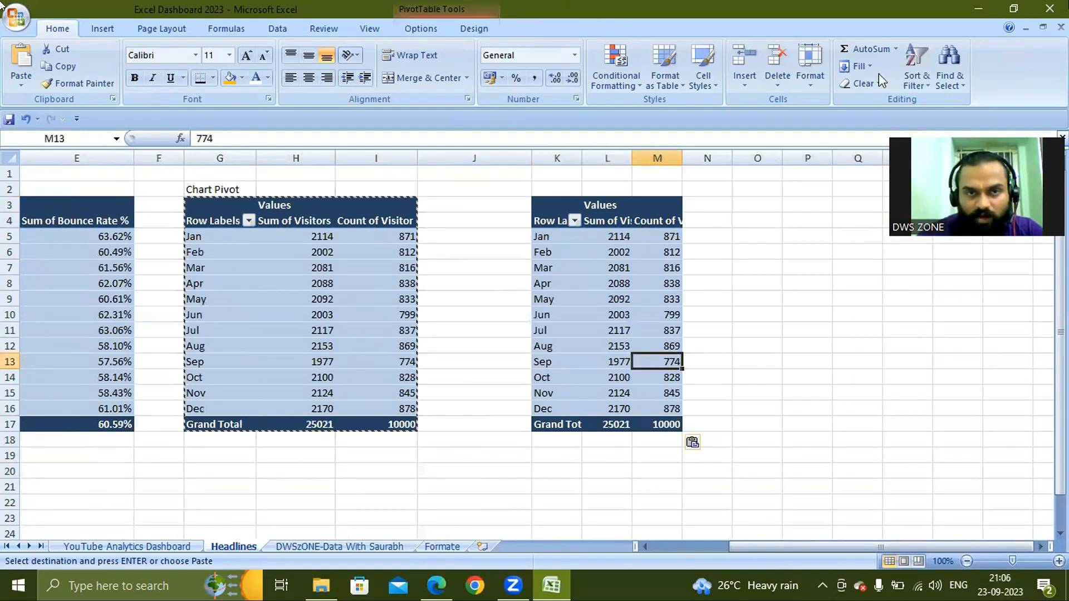
{"action": "left_click", "coordinate": [420, 29]}
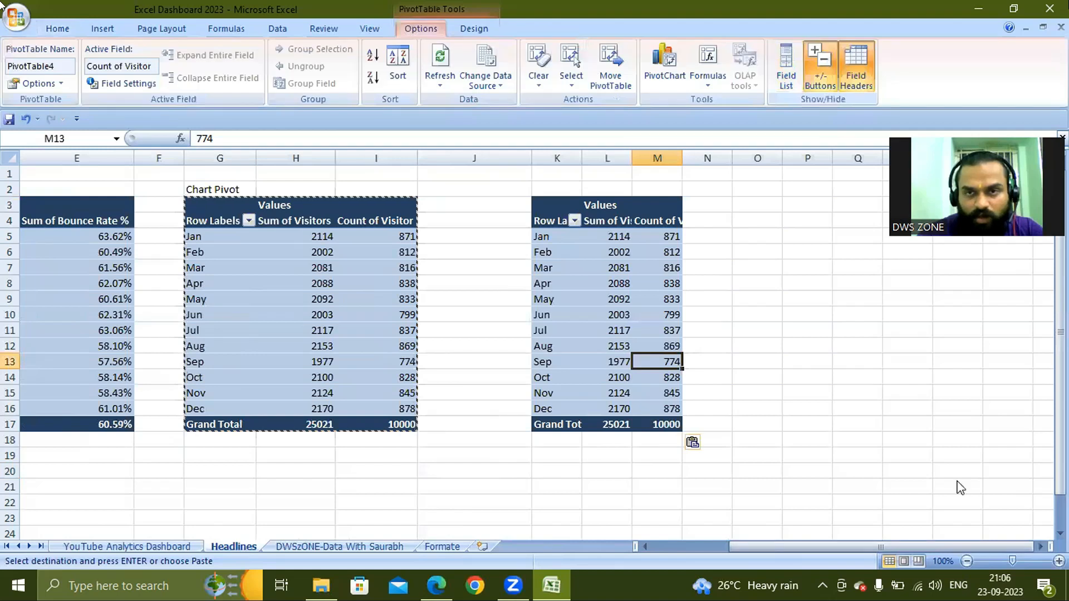
{"action": "left_click", "coordinate": [788, 62]}
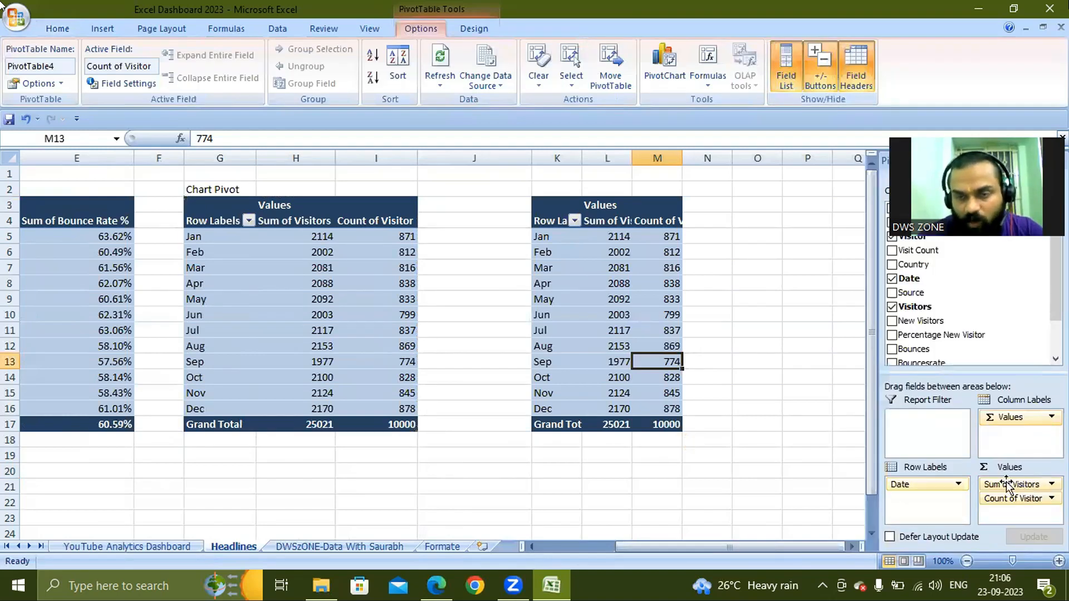
Step: Replace the Sum of Visitors and Count of Visitor values in the pasted pivot table with the Bounces field
{"action": "left_click_drag", "start_coordinate": [1007, 485], "coordinate": [927, 314]}
{"action": "left_click_drag", "start_coordinate": [928, 316], "coordinate": [936, 323]}
{"action": "left_click_drag", "start_coordinate": [1014, 483], "coordinate": [989, 300]}
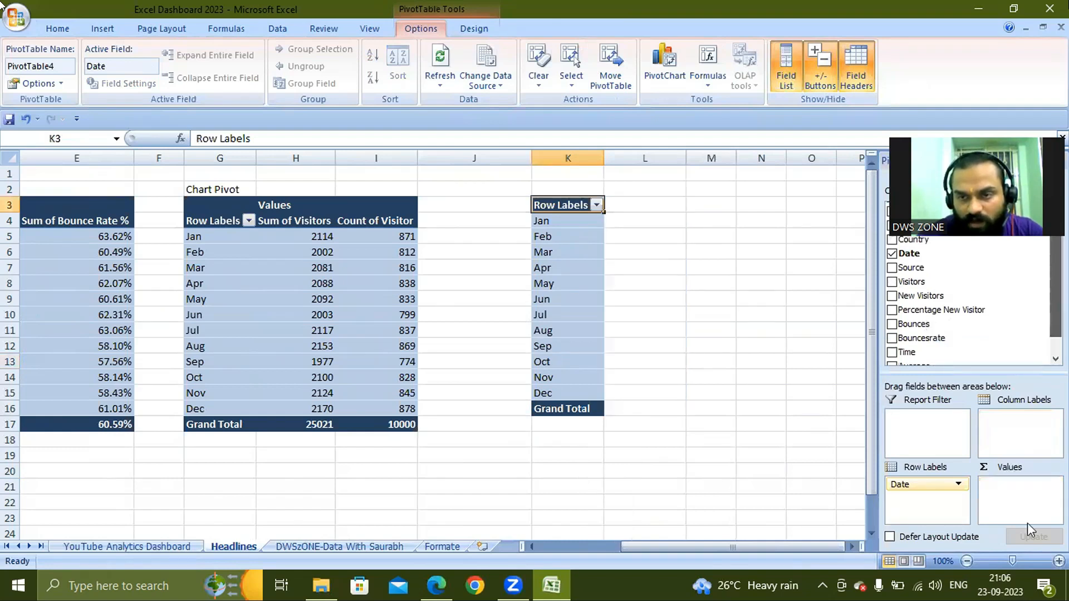
{"action": "left_click_drag", "start_coordinate": [916, 323], "coordinate": [1005, 490]}
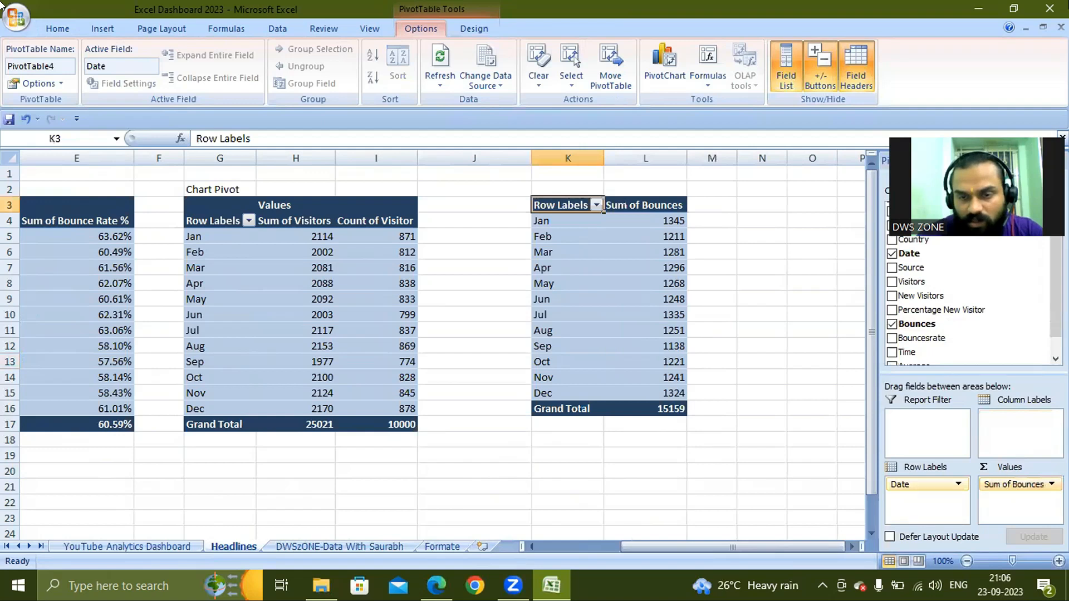
{"action": "scroll", "coordinate": [973, 356], "scroll_direction": "down", "scroll_amount": 2}
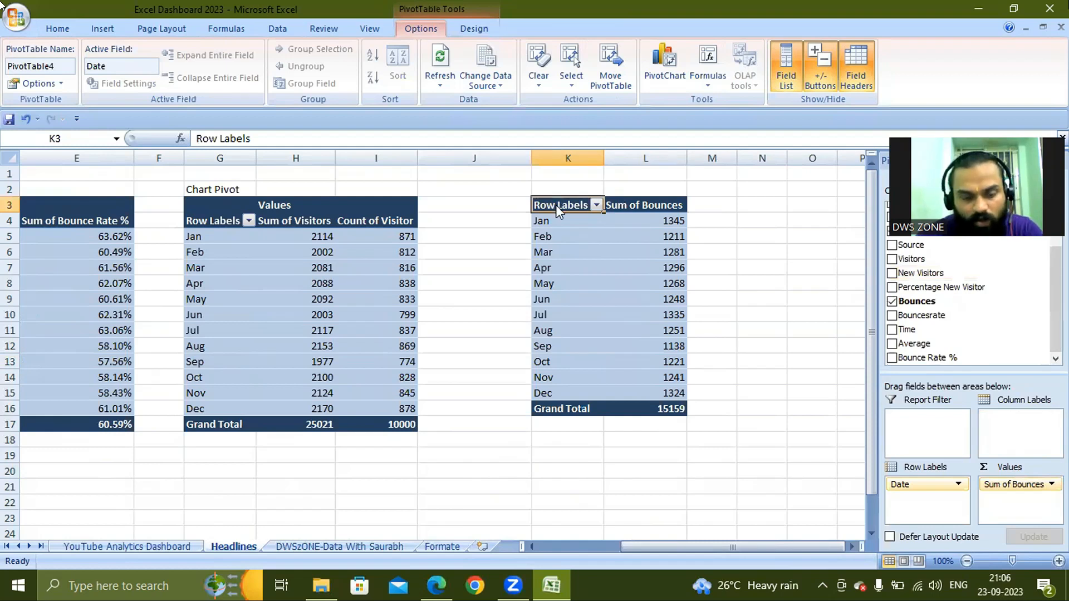
Step: Duplicate the monthly bounces pivot table to cell N3, beside the original
{"action": "key", "text": "ctrl+a"}
{"action": "key", "text": "ctrl+c"}
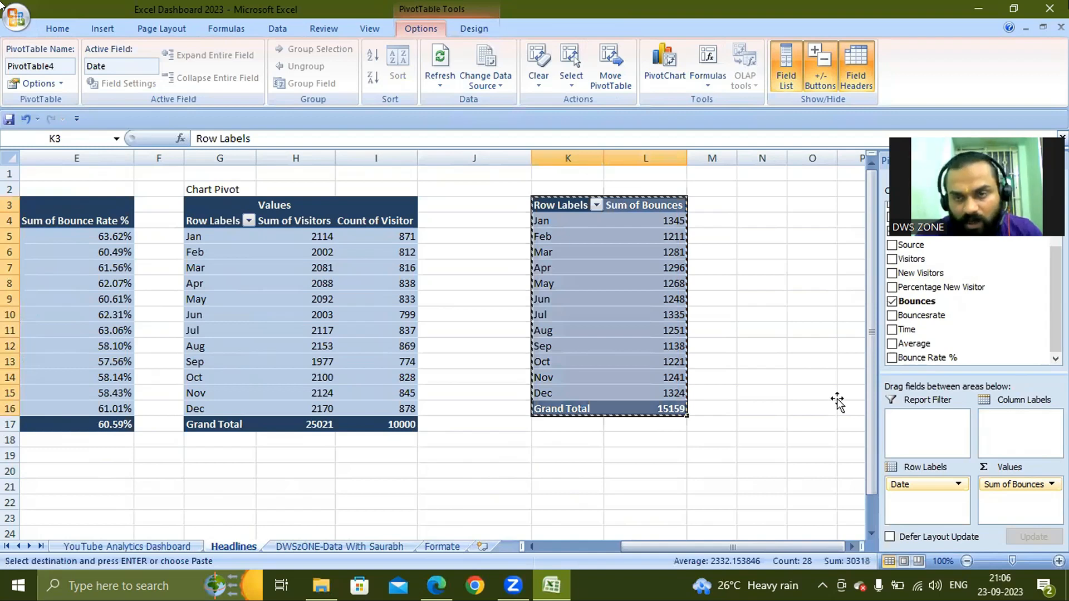
{"action": "key", "text": "ctrl+v"}
Step: Replace Sum of Bounces with the Bounce Rate % field in the values of the pivot table at N3
{"action": "left_click_drag", "start_coordinate": [994, 486], "coordinate": [964, 324]}
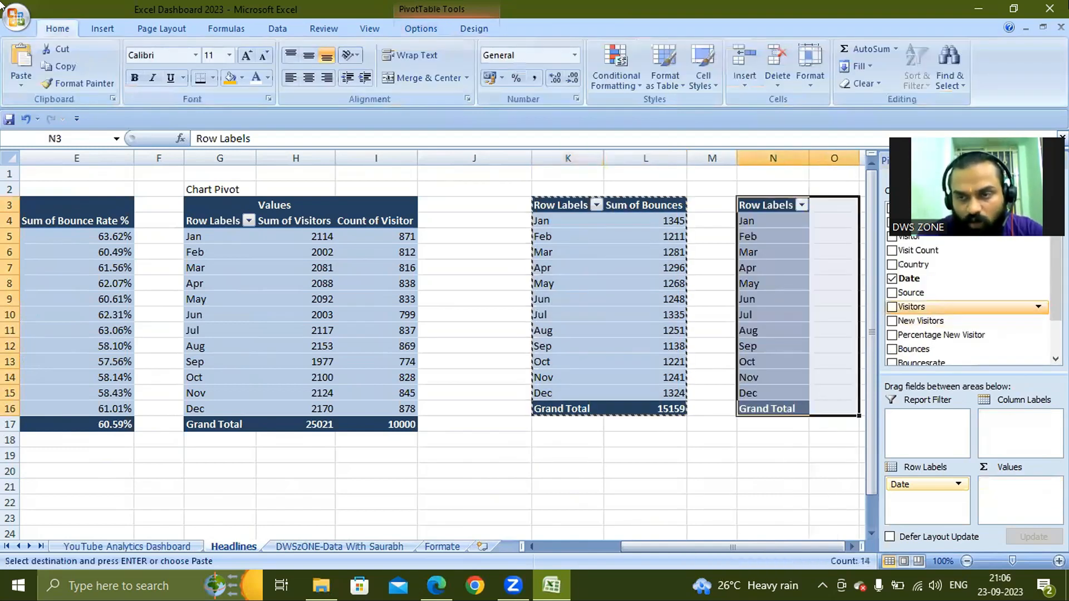
{"action": "scroll", "coordinate": [972, 301], "scroll_direction": "down", "scroll_amount": 1}
{"action": "left_click_drag", "start_coordinate": [927, 357], "coordinate": [1009, 504]}
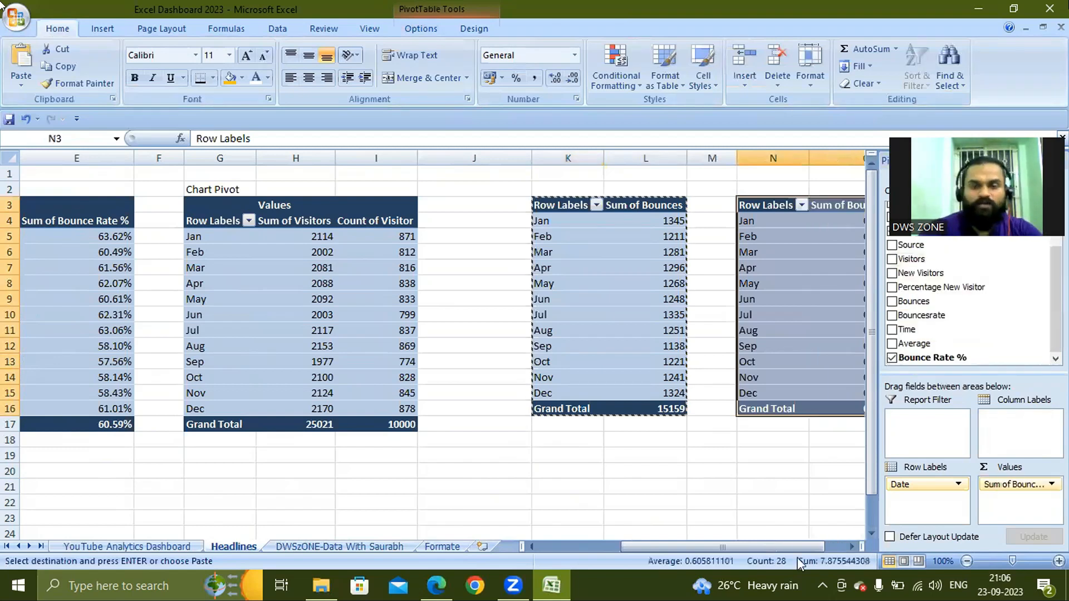
Step: Format the Sum of Bounce Rate % values in column O, including the grand total, as Percentage with two decimal places
{"action": "left_click_drag", "start_coordinate": [799, 563], "coordinate": [805, 562]}
{"action": "left_click", "coordinate": [794, 226]}
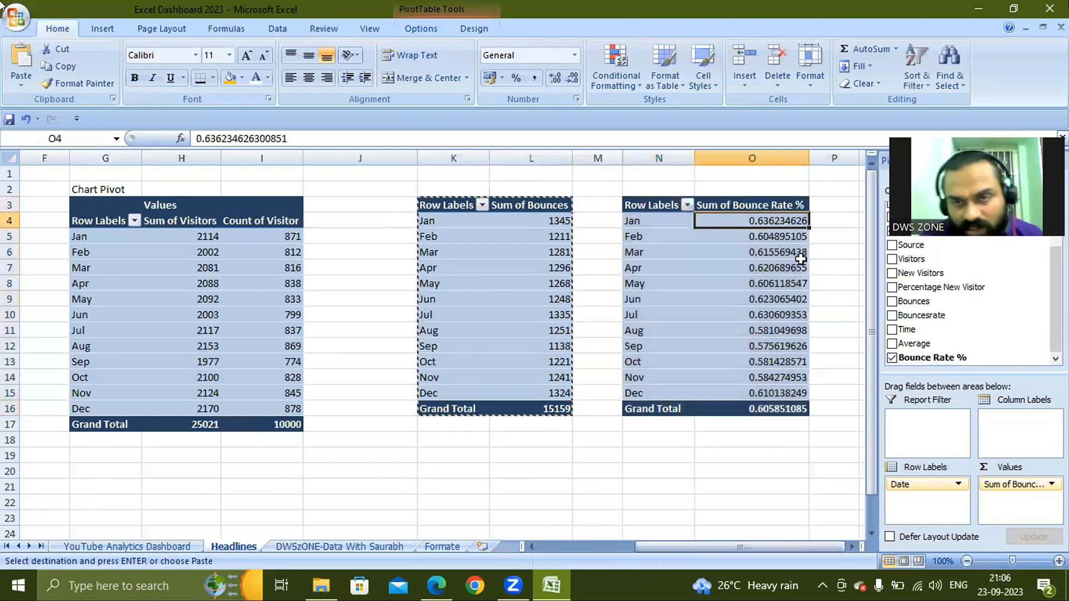
{"action": "key", "text": "ctrl+shift+Down"}
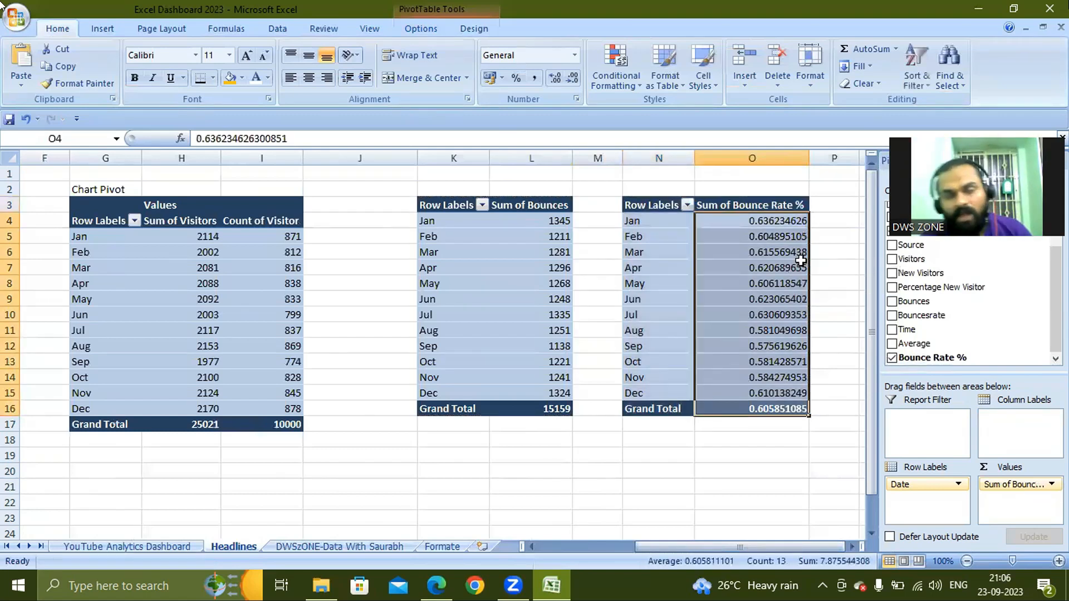
{"action": "key", "text": "ctrl+1"}
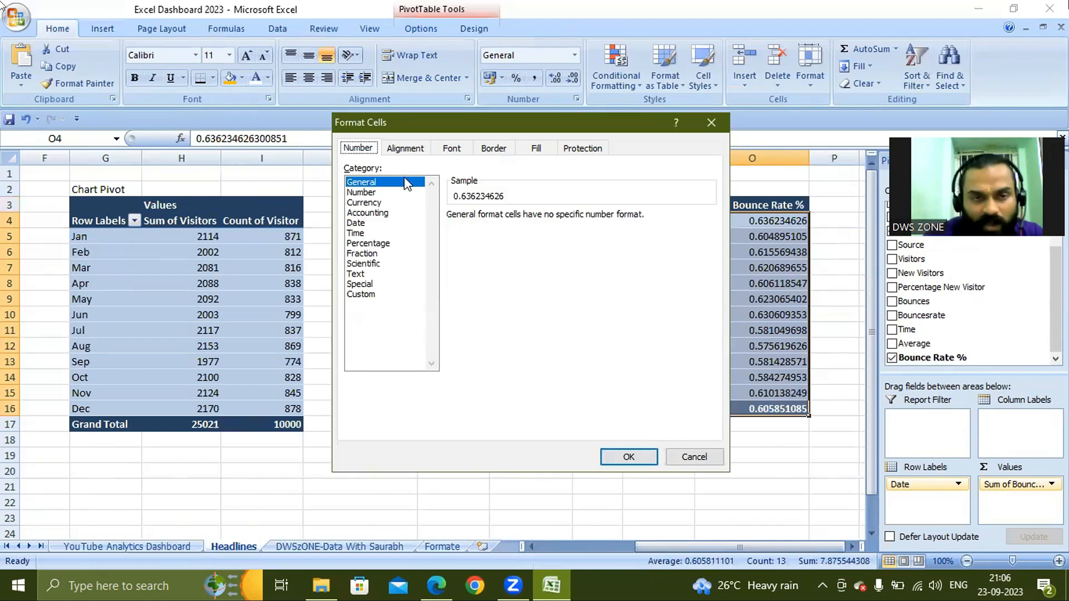
{"action": "left_click", "coordinate": [356, 233]}
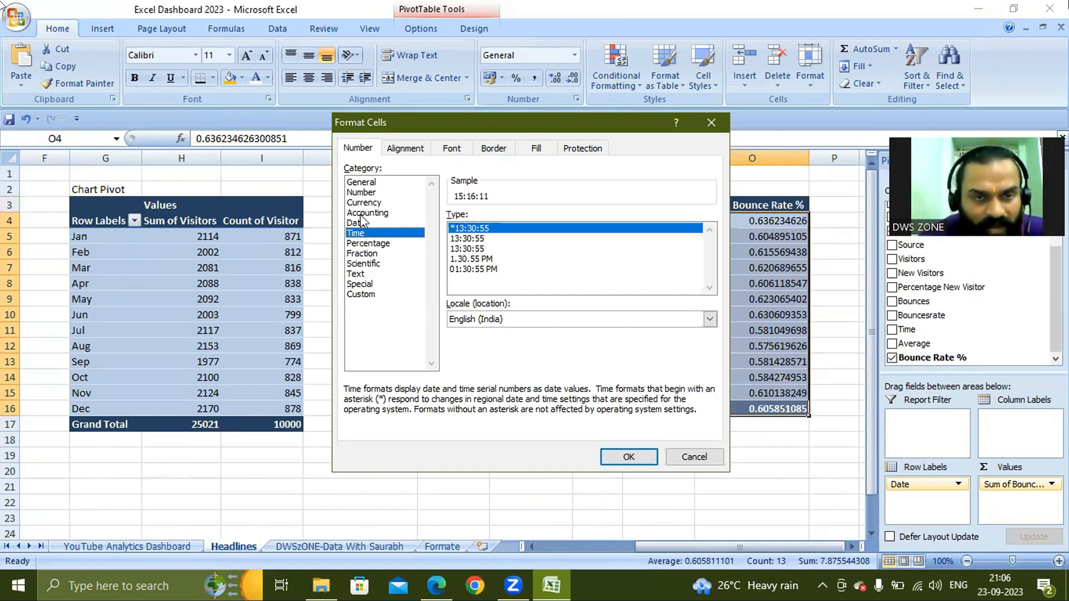
{"action": "left_click", "coordinate": [365, 213]}
{"action": "left_click", "coordinate": [364, 203]}
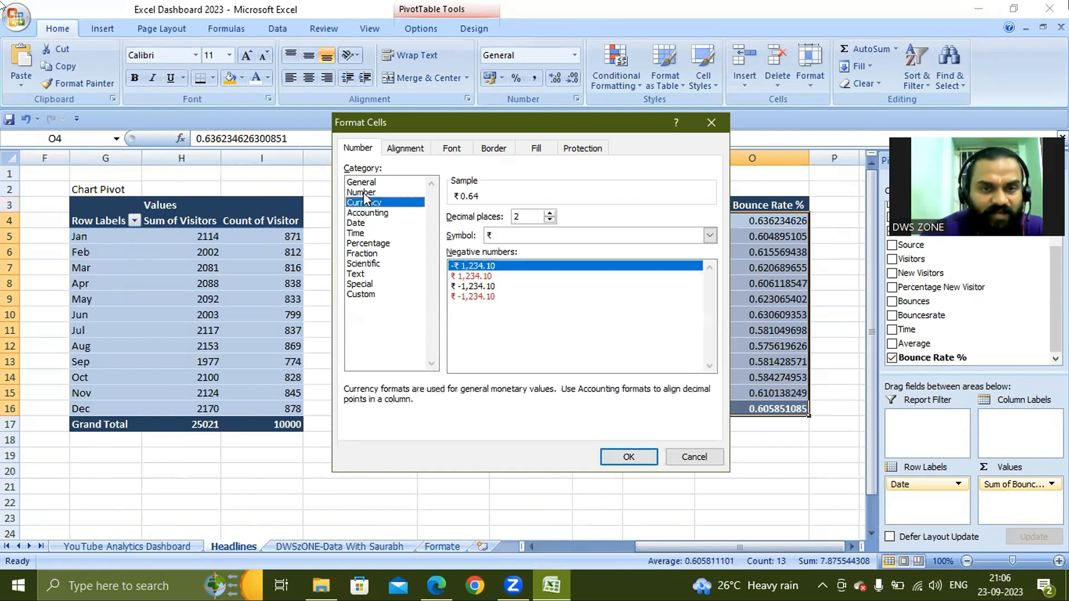
{"action": "left_click", "coordinate": [362, 193]}
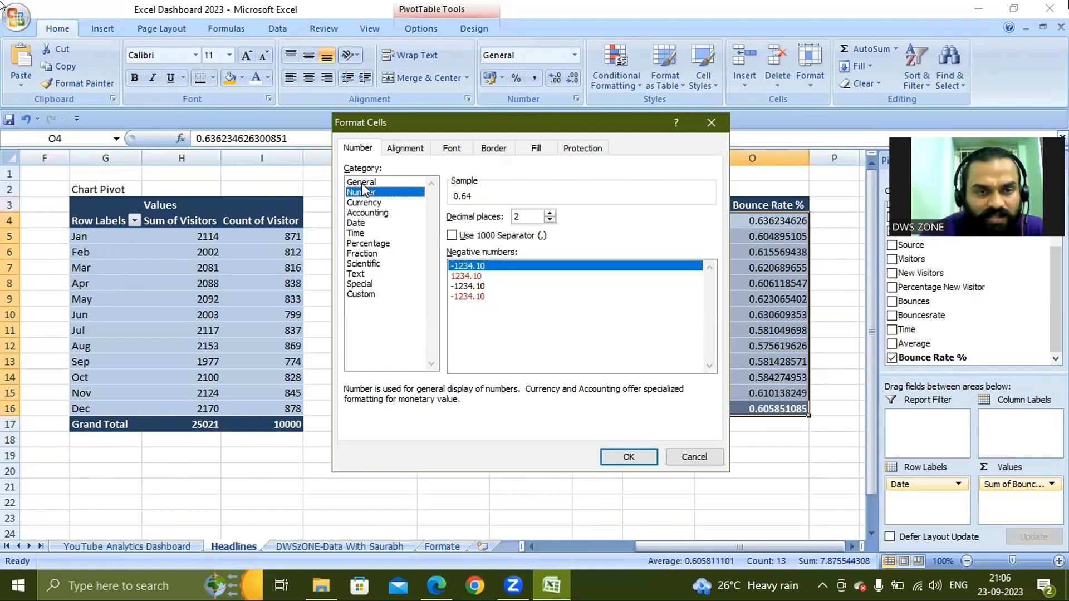
{"action": "left_click", "coordinate": [362, 183]}
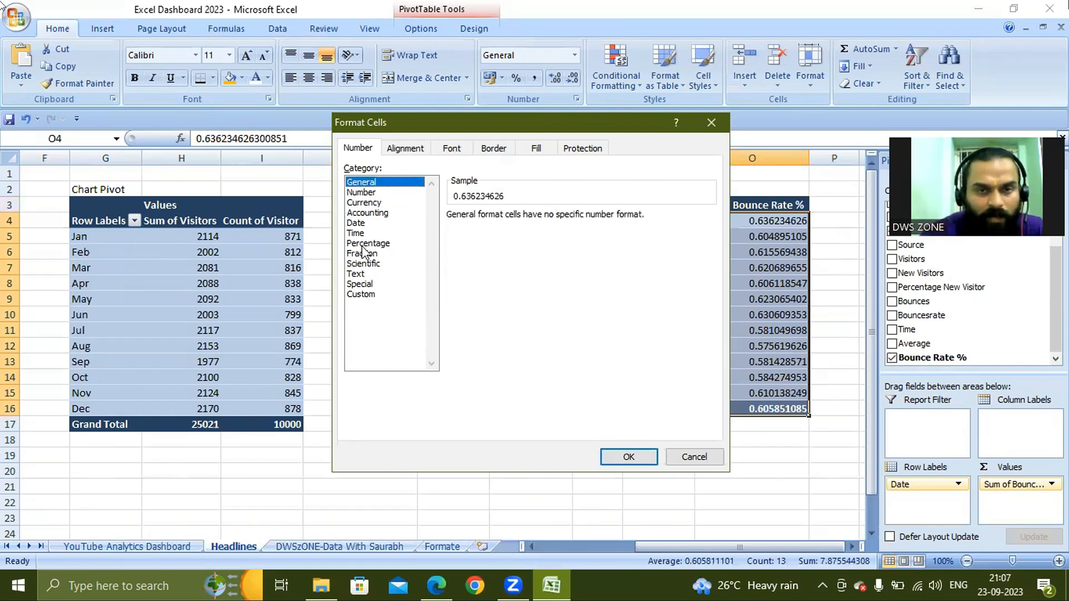
{"action": "key", "text": "p"}
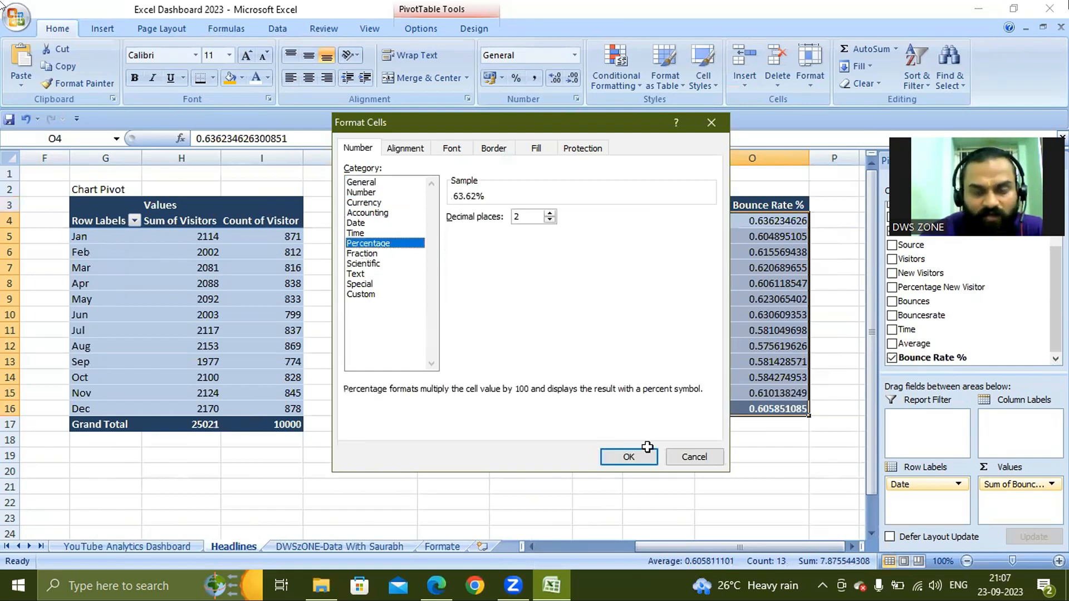
{"action": "left_click", "coordinate": [629, 455]}
{"action": "left_click", "coordinate": [606, 455]}
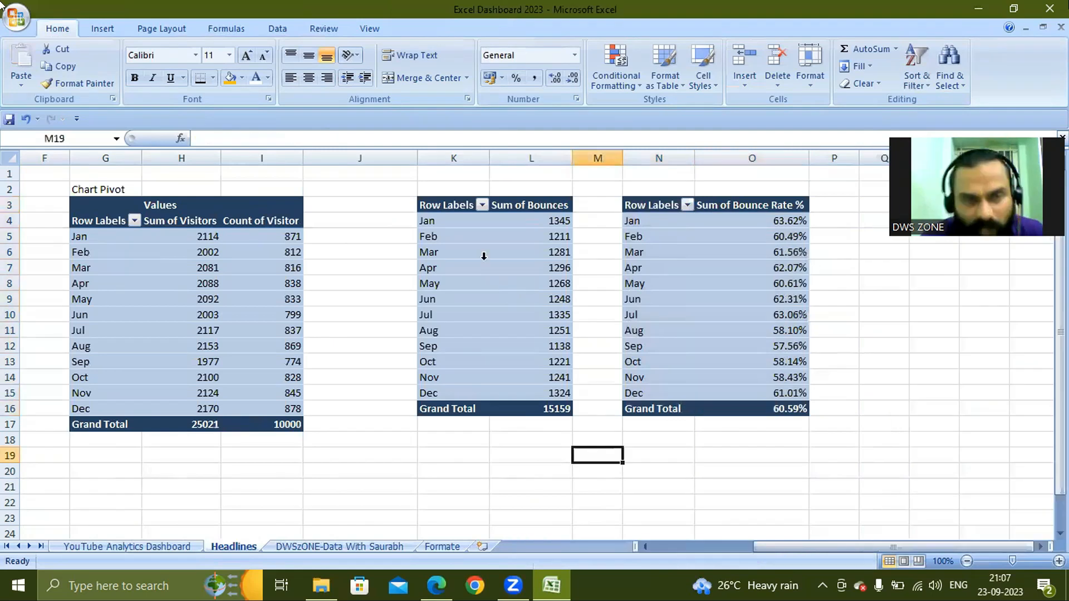
Step: Enter the heading "Bounces Count" in cell K2 above the monthly bounces pivot table
{"action": "left_click", "coordinate": [508, 295]}
{"action": "left_click", "coordinate": [448, 192]}
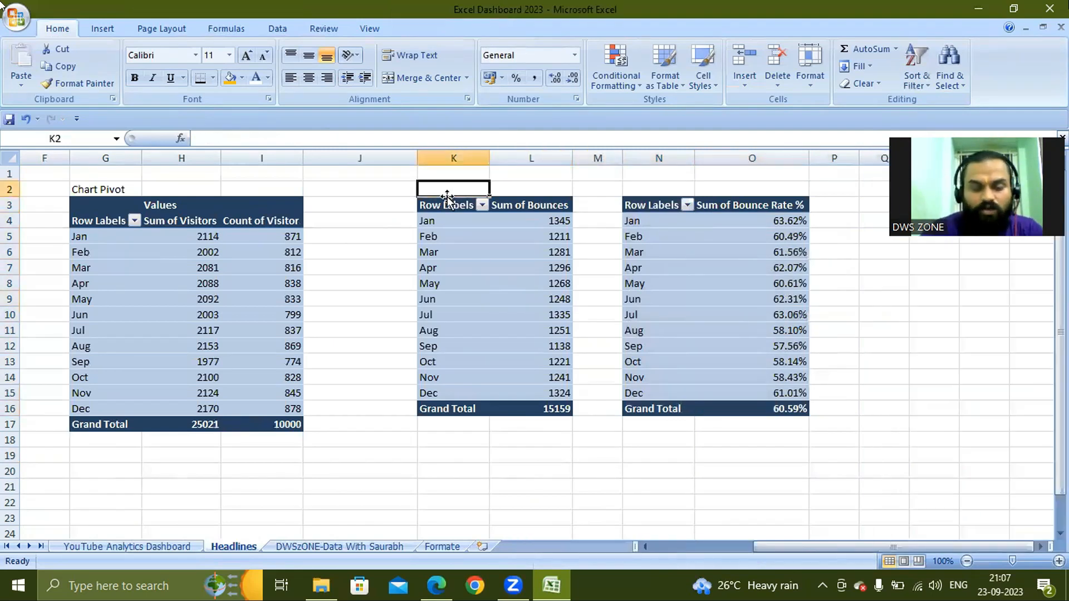
{"action": "type", "text": "B"}
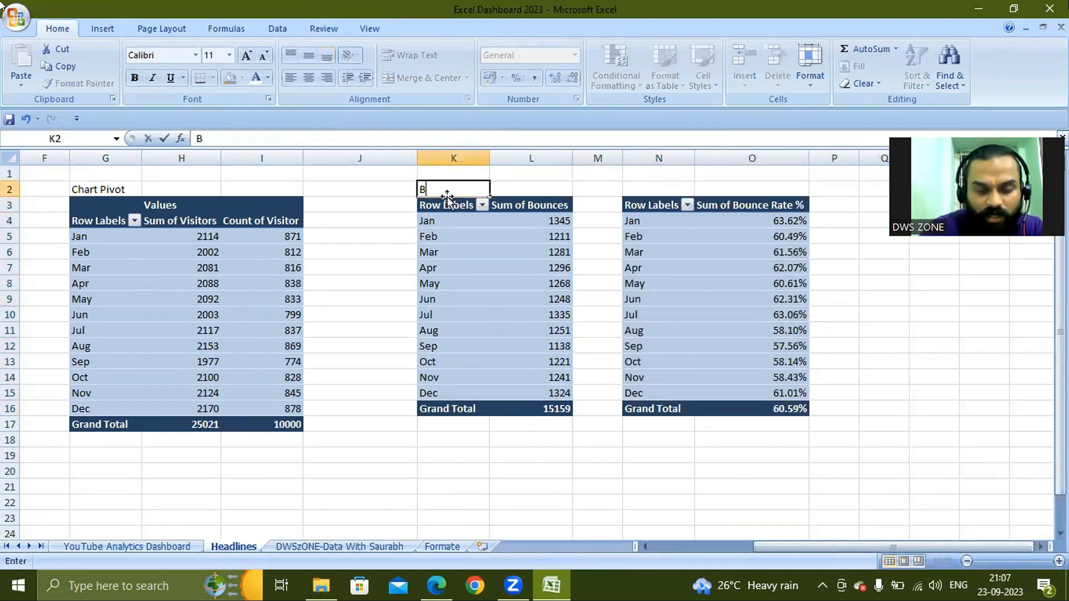
{"action": "type", "text": "ounces"}
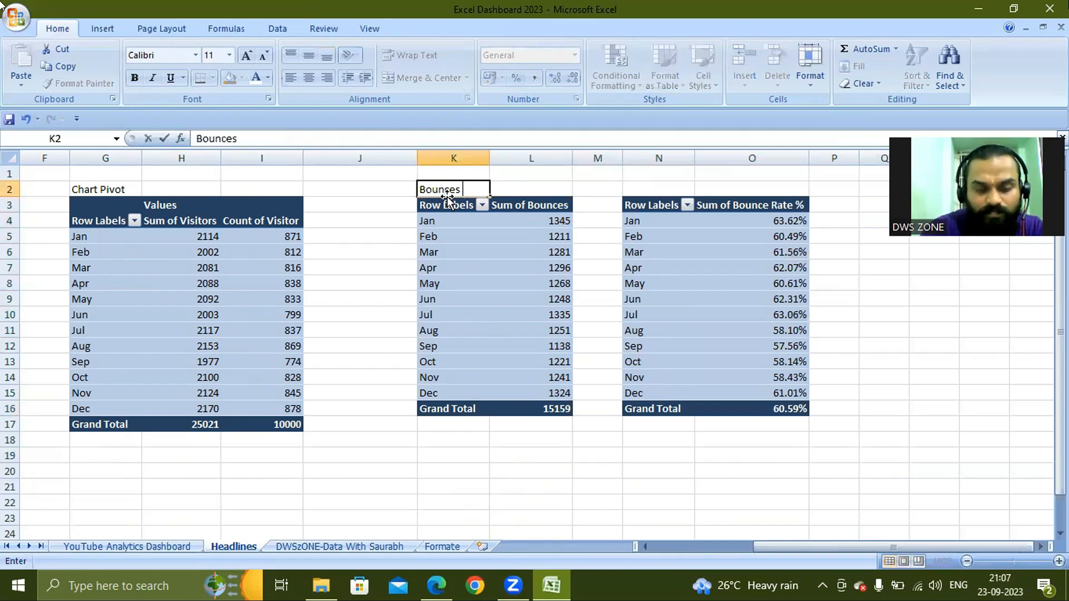
{"action": "type", "text": " Coun"}
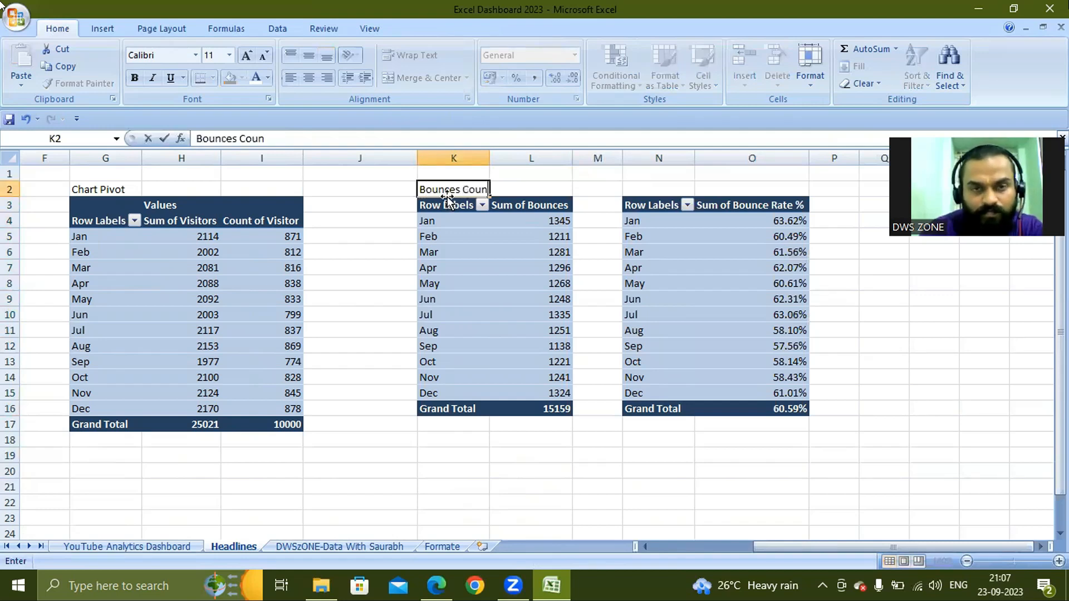
{"action": "type", "text": "t"}
Step: Enter the heading "Bounces %age" in cell N2 above the bounce rate pivot table
{"action": "key", "text": "Right"}
{"action": "key", "text": "Right"}
{"action": "key", "text": "Right"}
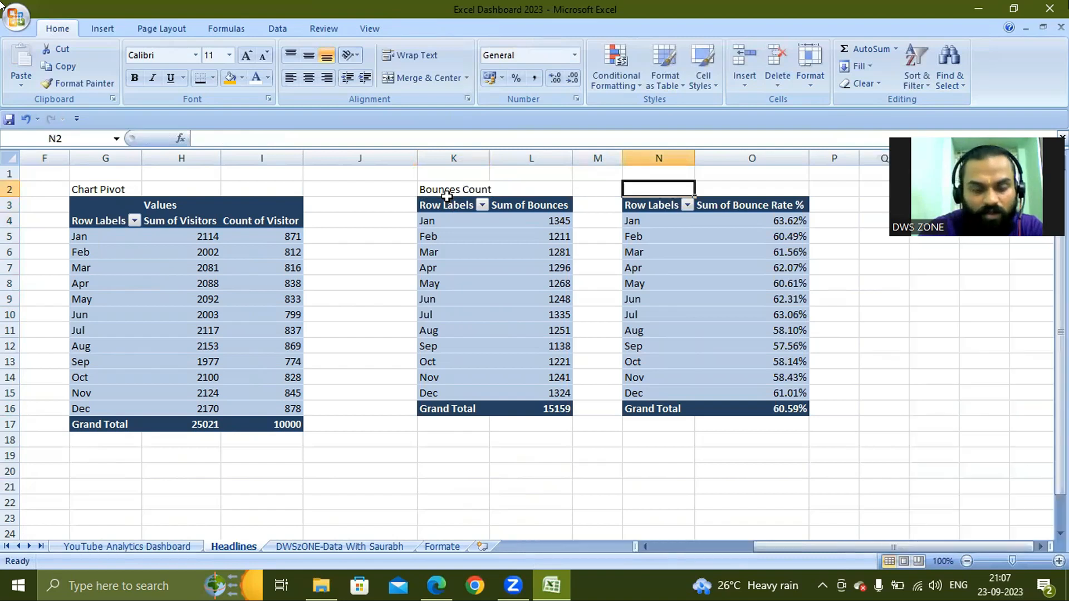
{"action": "type", "text": "Bounces"}
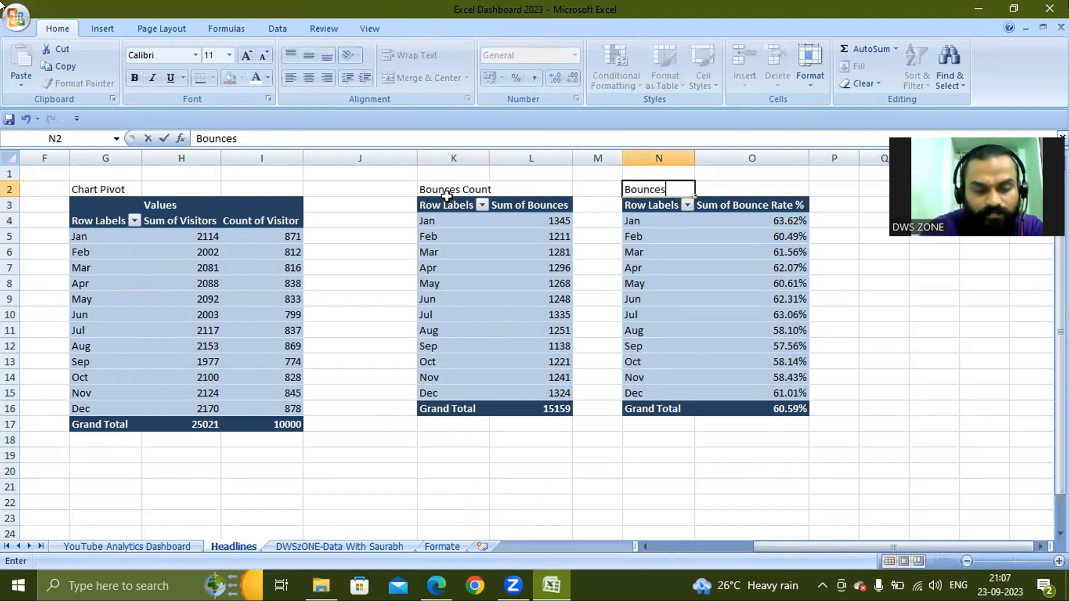
{"action": "type", "text": " %"}
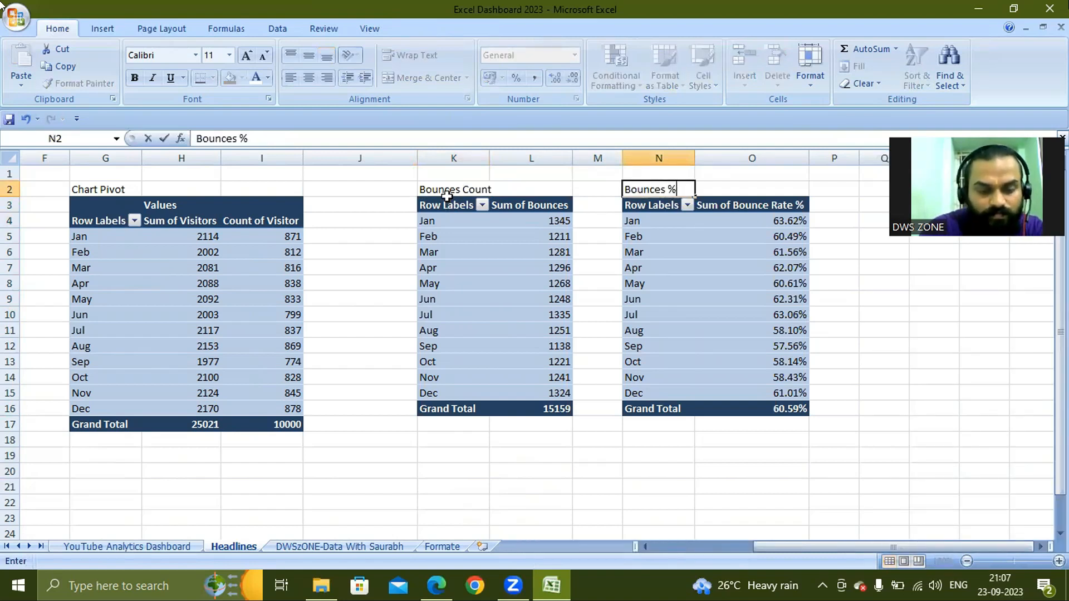
{"action": "type", "text": "age"}
{"action": "key", "text": "Return"}
{"action": "key", "text": "Return"}
{"action": "key", "text": "Return"}
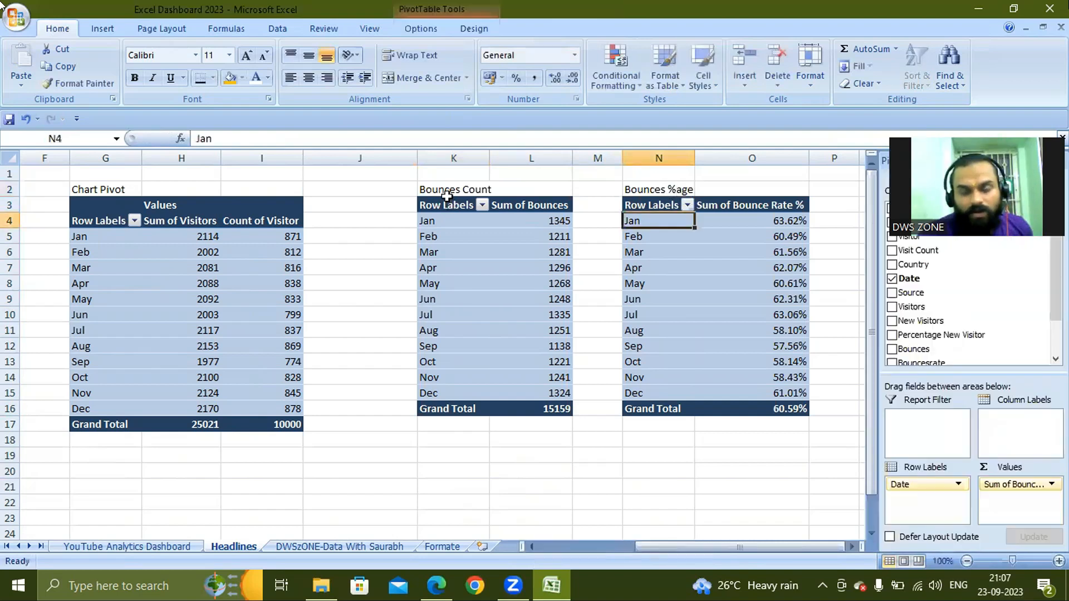
Step: Insert a basic line PivotChart from the Bounces Count pivot table
{"action": "key", "text": "Left"}
{"action": "key", "text": "Left"}
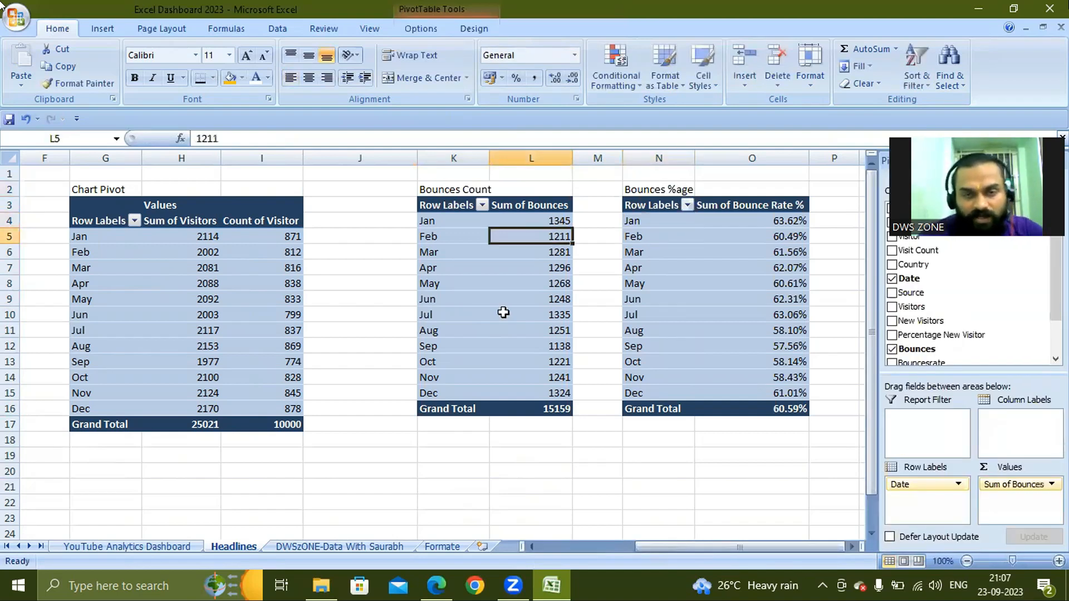
{"action": "left_click", "coordinate": [507, 318]}
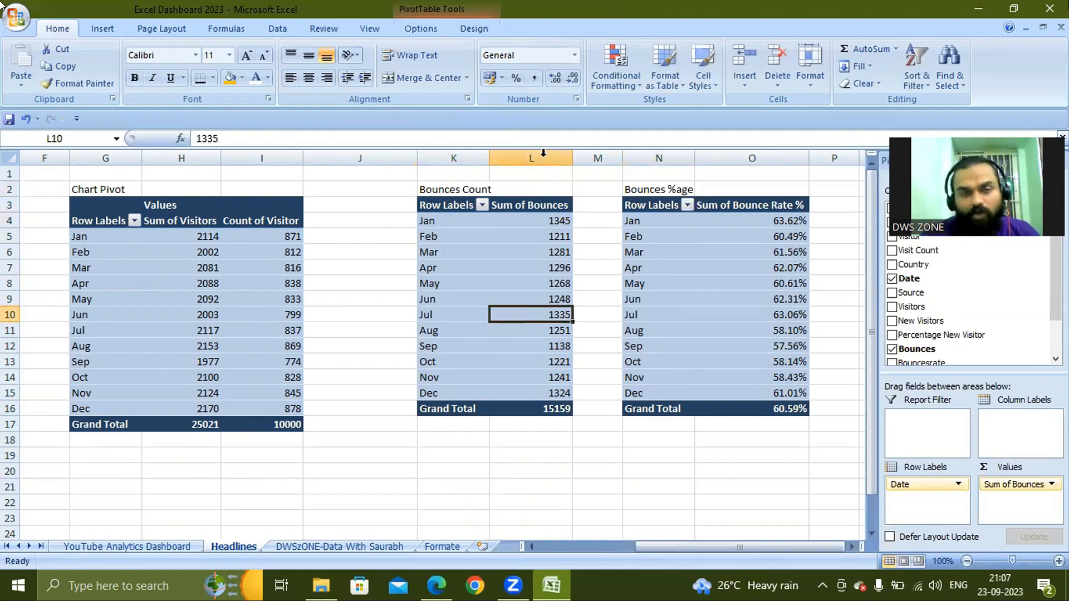
{"action": "left_click", "coordinate": [418, 30]}
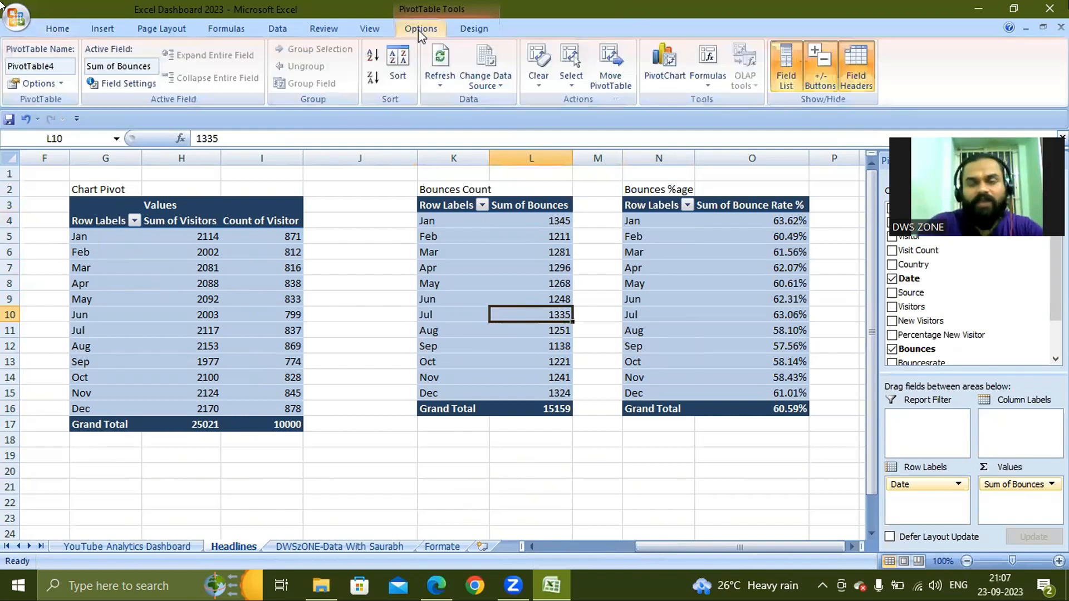
{"action": "left_click", "coordinate": [660, 66]}
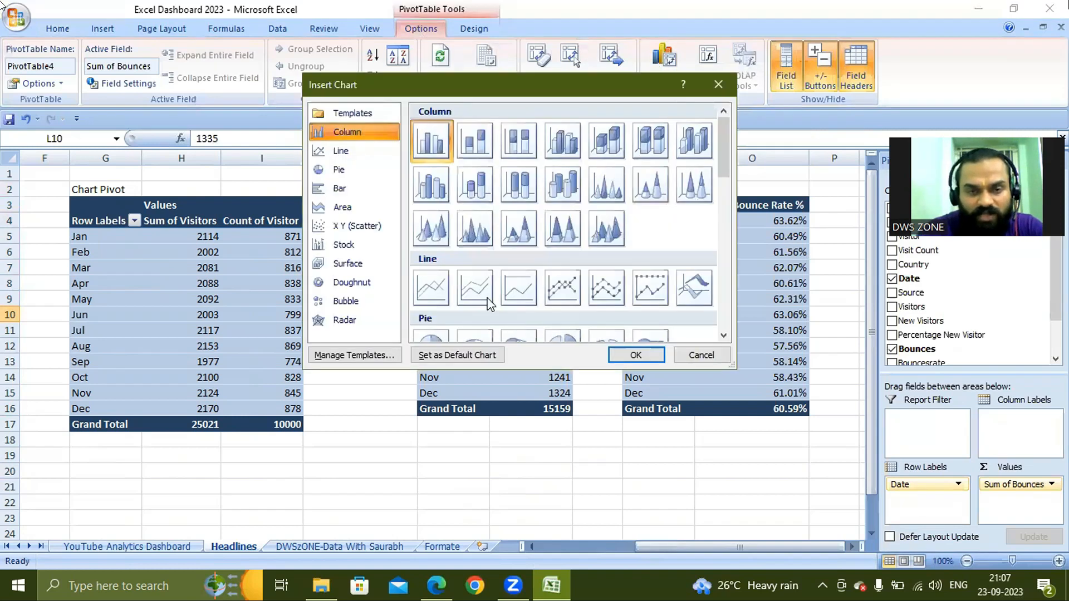
{"action": "left_click", "coordinate": [431, 288]}
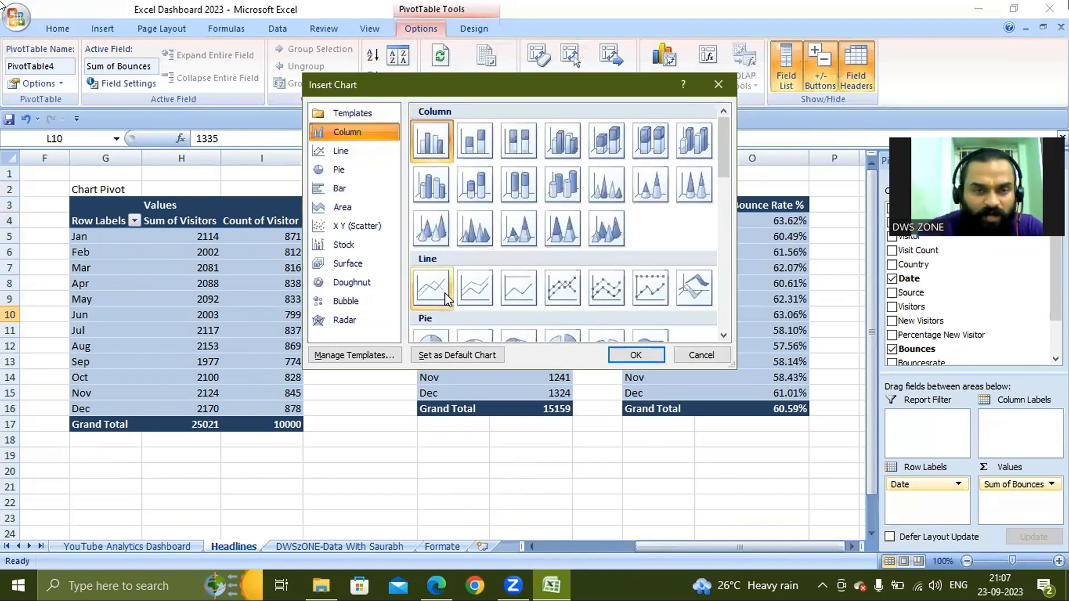
{"action": "left_click", "coordinate": [631, 356]}
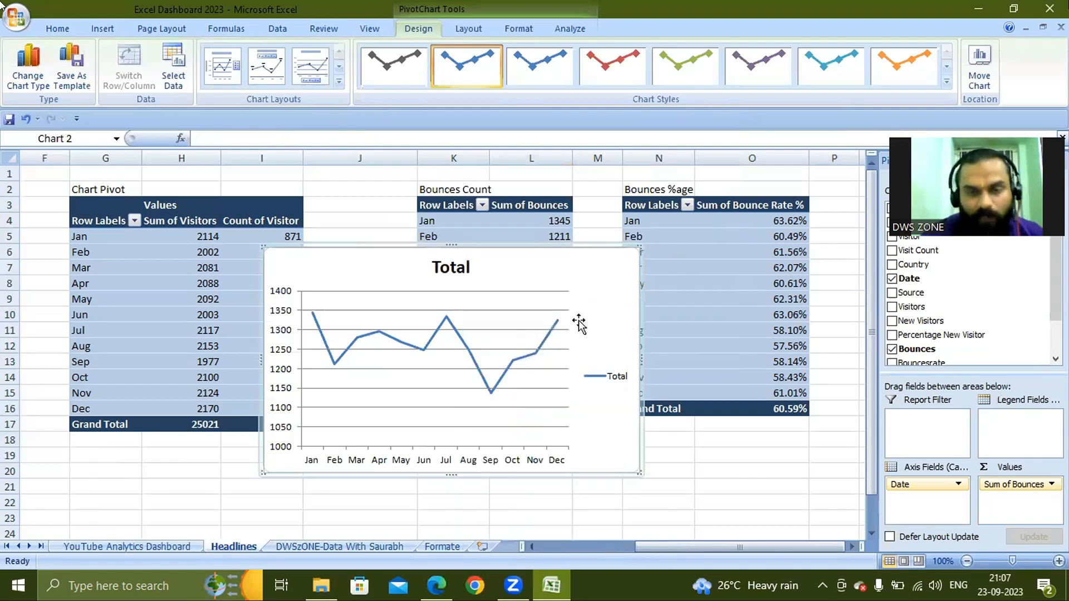
Step: Remove the legend, the primary horizontal gridlines and the chart title from the bounces line chart
{"action": "left_click", "coordinate": [478, 32]}
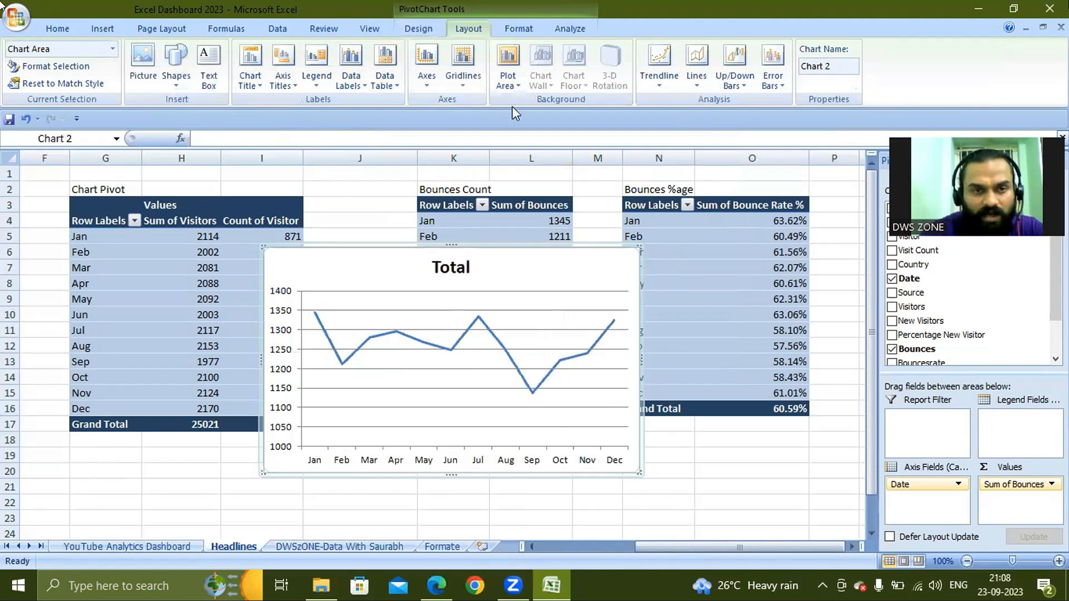
{"action": "left_click", "coordinate": [462, 70]}
{"action": "mouse_move", "coordinate": [526, 103]}
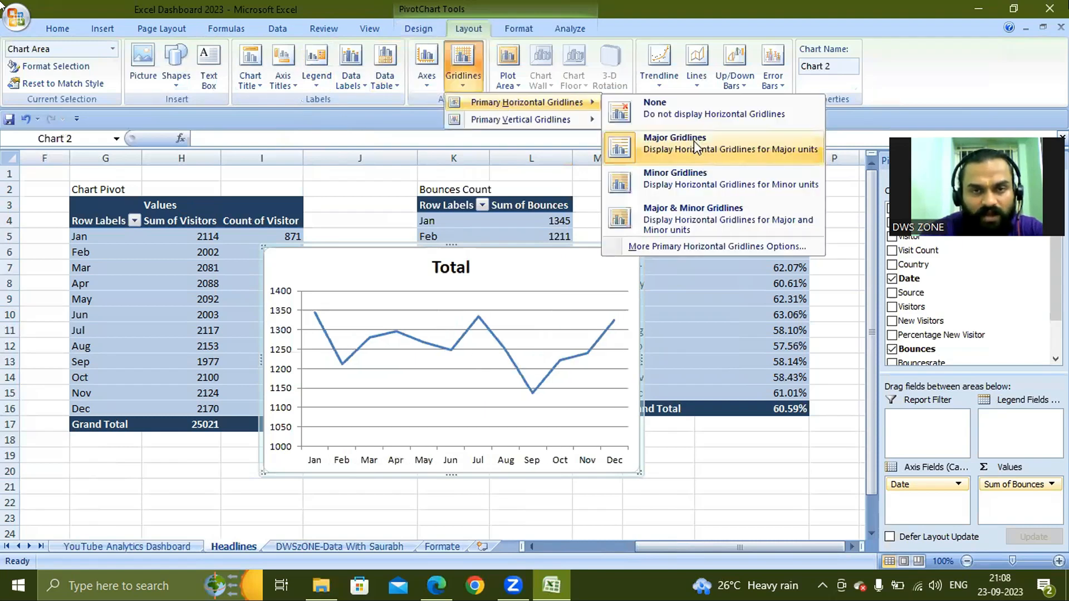
{"action": "left_click", "coordinate": [653, 116]}
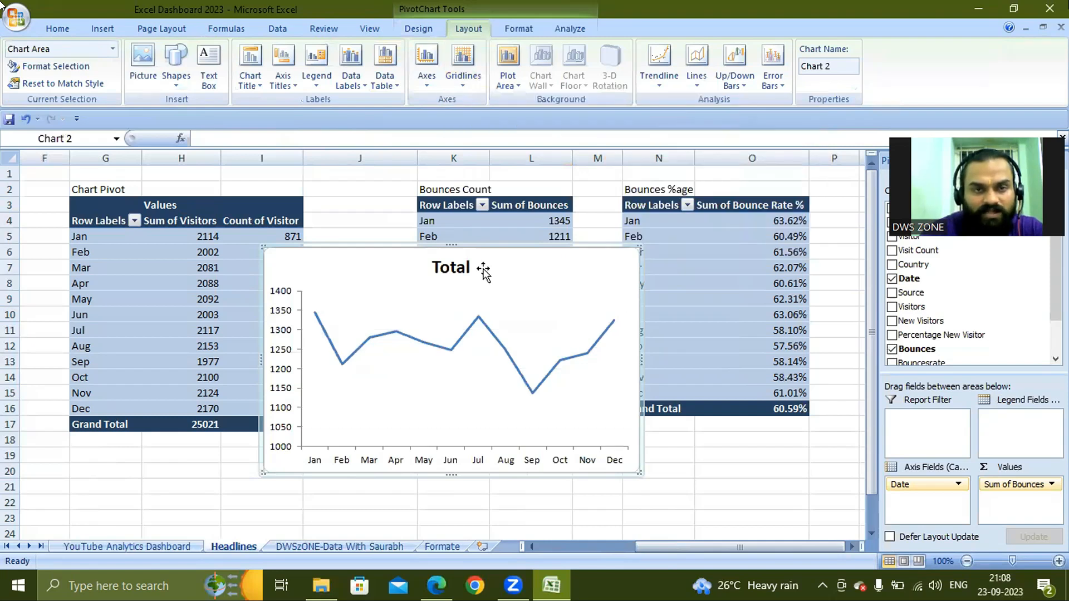
{"action": "left_click", "coordinate": [250, 78]}
{"action": "left_click", "coordinate": [283, 105]}
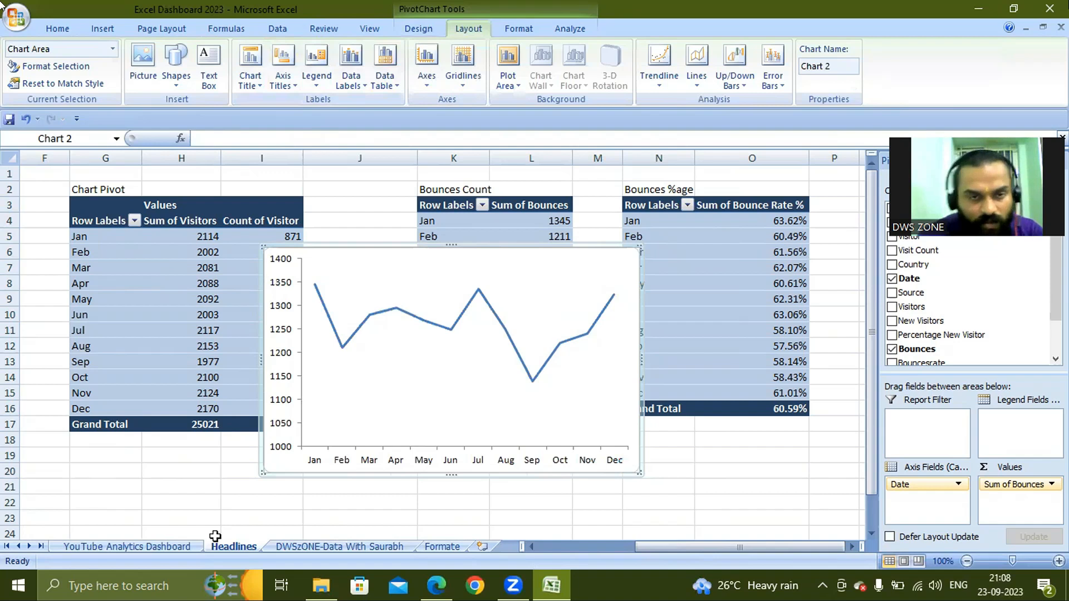
Step: Move the bounces line chart to cell H10 of the YouTube Analytics Dashboard sheet, below Total Bounces
{"action": "left_click", "coordinate": [173, 546]}
{"action": "left_click", "coordinate": [445, 327]}
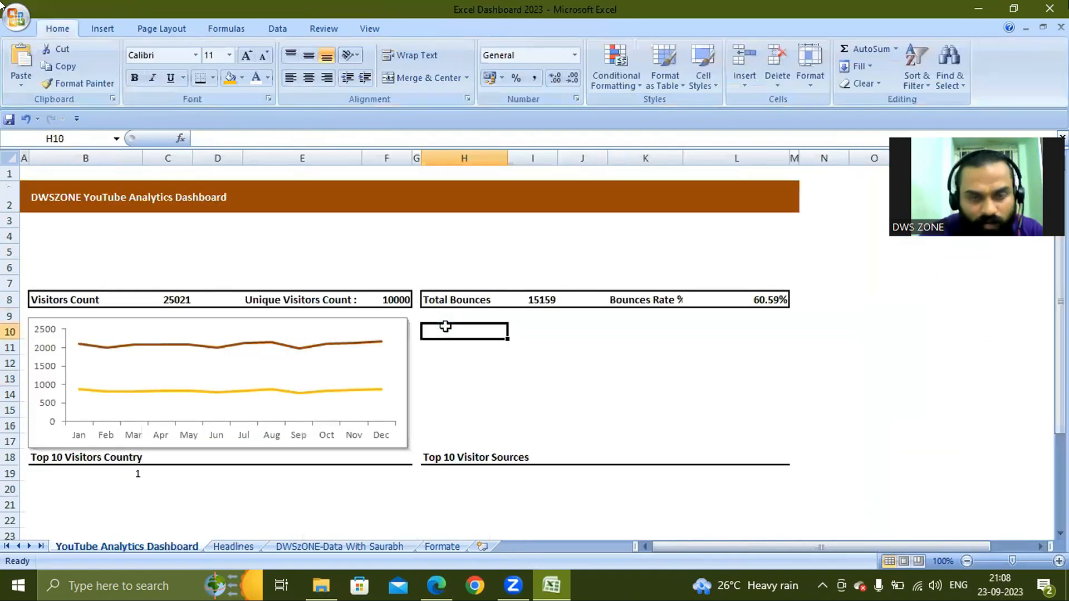
{"action": "key", "text": "ctrl+v"}
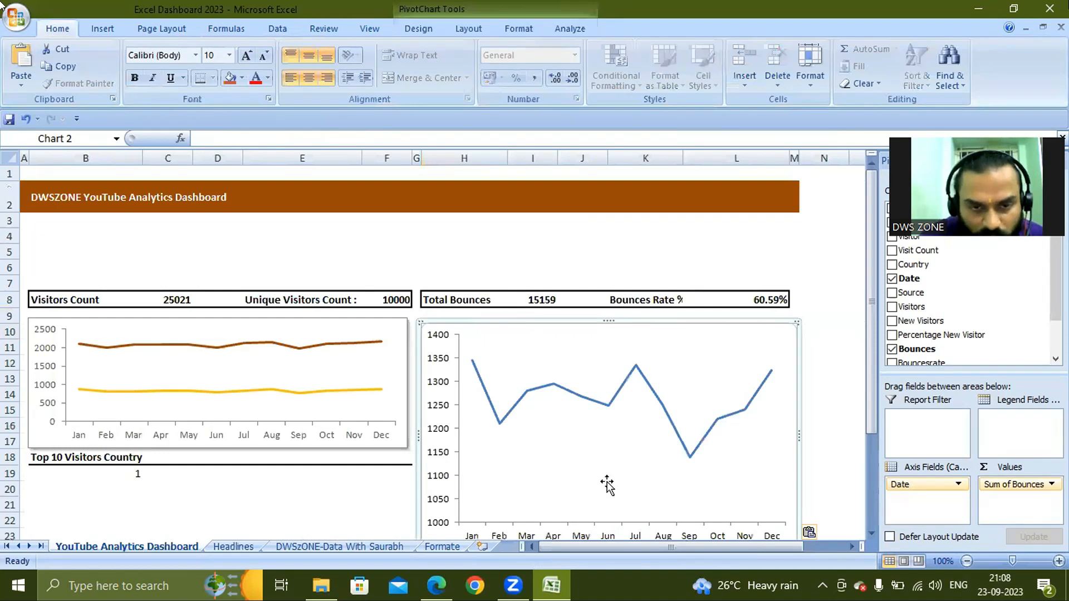
Step: Shrink the bounces chart to a height of about 2.14 cm, leaving room beneath it above Top 10 Visitor Sources
{"action": "scroll", "coordinate": [609, 429], "scroll_direction": "down", "scroll_amount": 1}
{"action": "left_click_drag", "start_coordinate": [609, 429], "coordinate": [580, 316]}
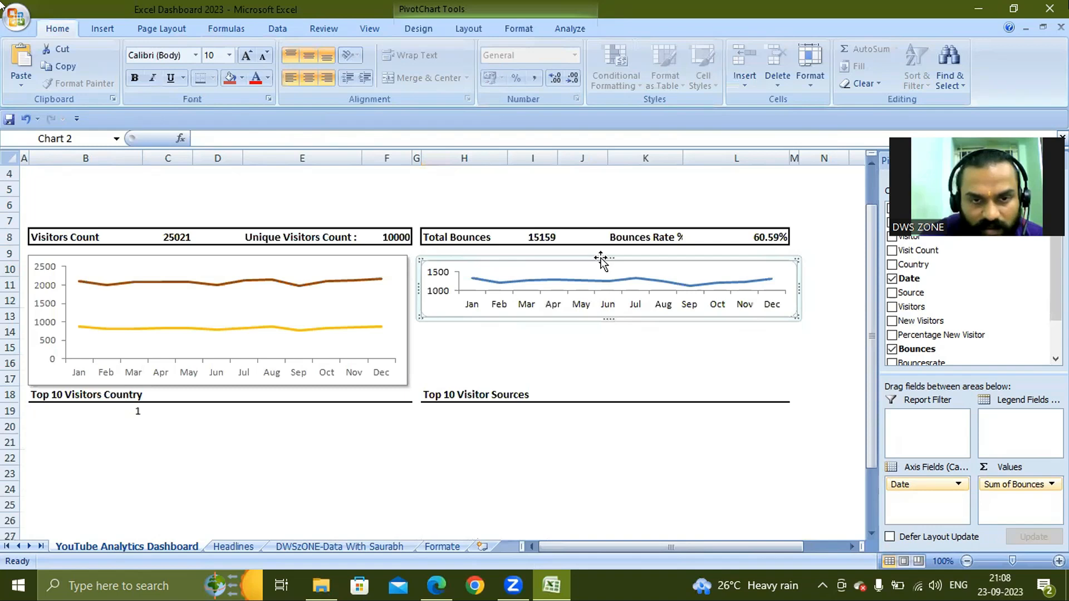
{"action": "left_click", "coordinate": [667, 321]}
{"action": "left_click_drag", "start_coordinate": [611, 319], "coordinate": [610, 324]}
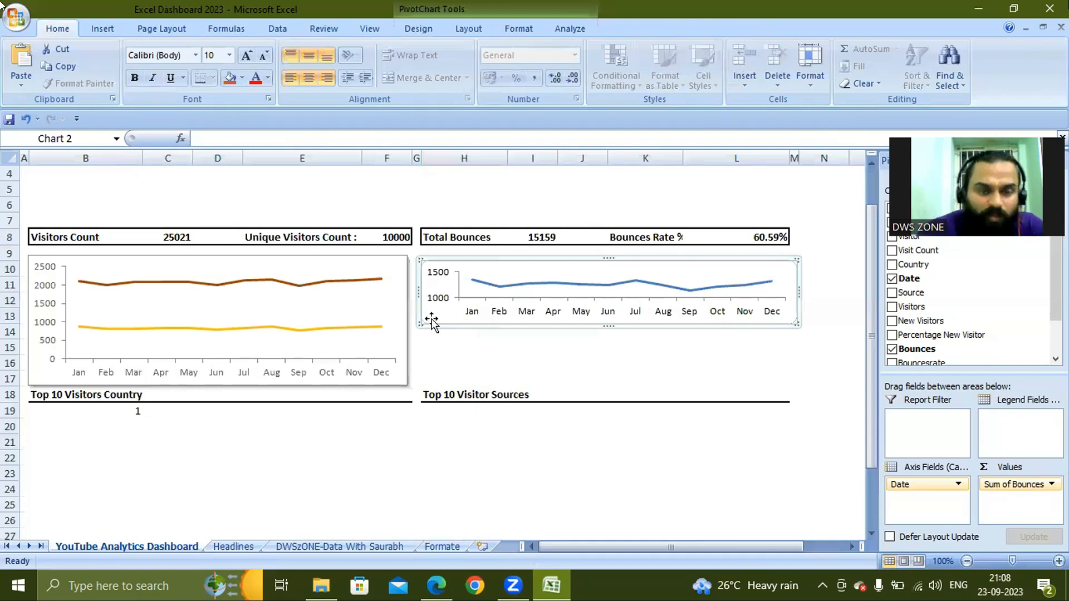
Step: Apply an outer shadow cast toward the lower right to the bounces chart area, matching the visitors chart
{"action": "left_click", "coordinate": [418, 29]}
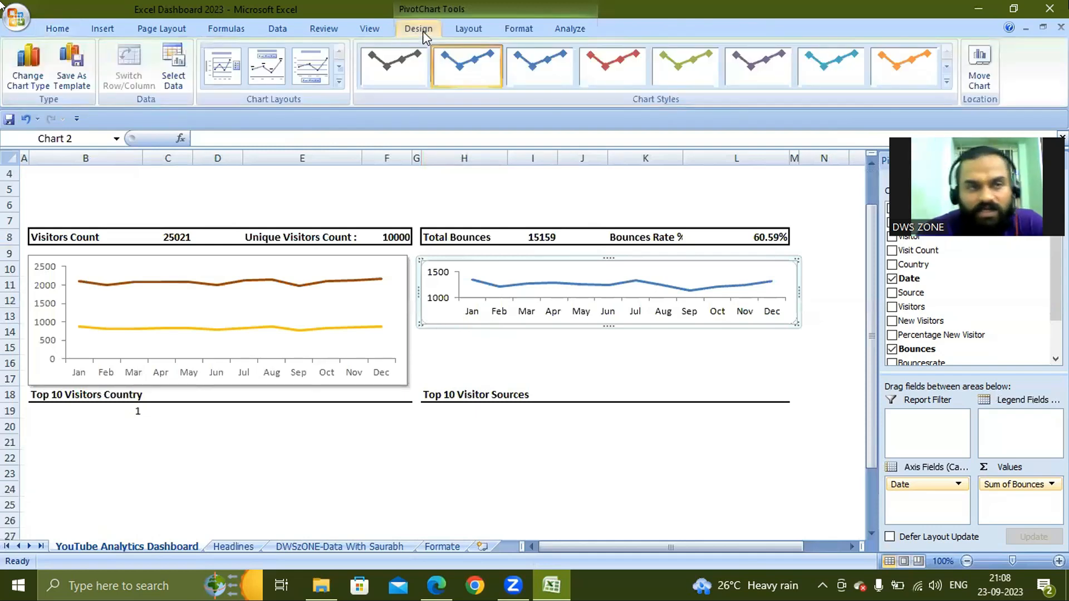
{"action": "left_click", "coordinate": [459, 30]}
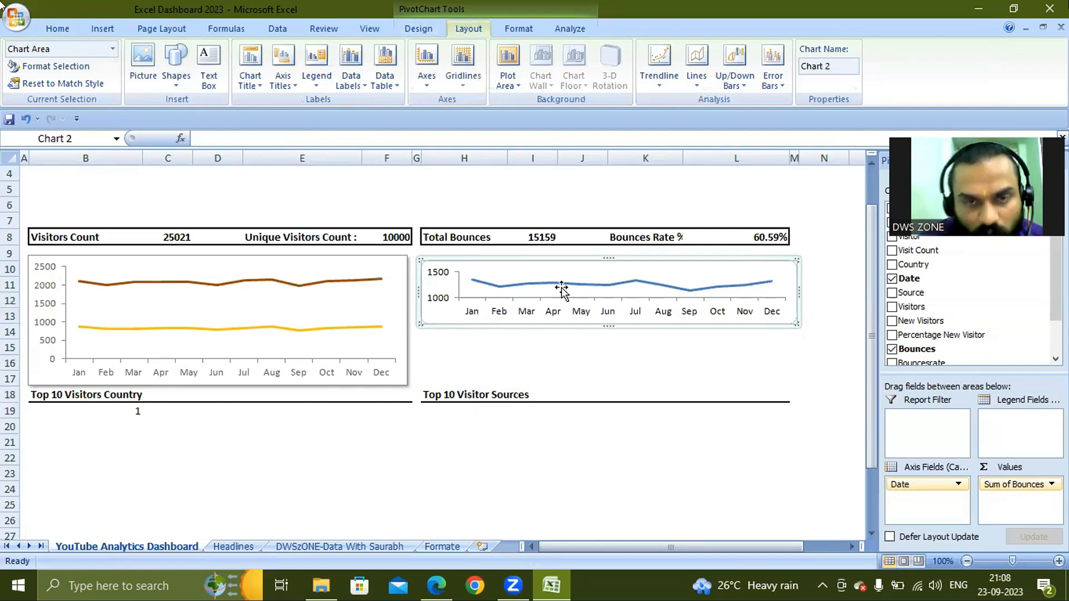
{"action": "left_click", "coordinate": [519, 28]}
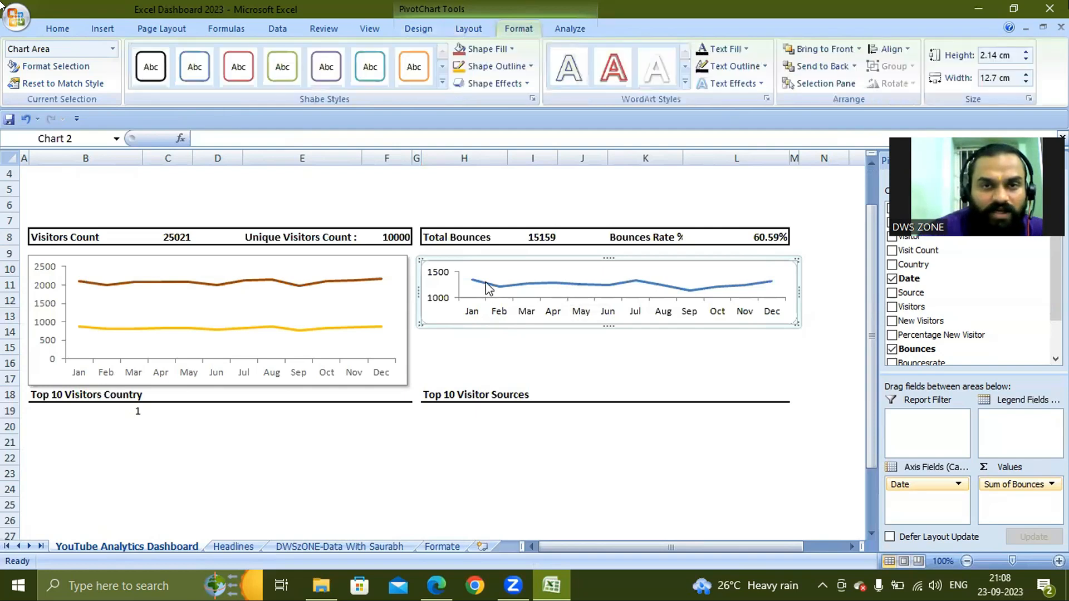
{"action": "left_click", "coordinate": [525, 284]}
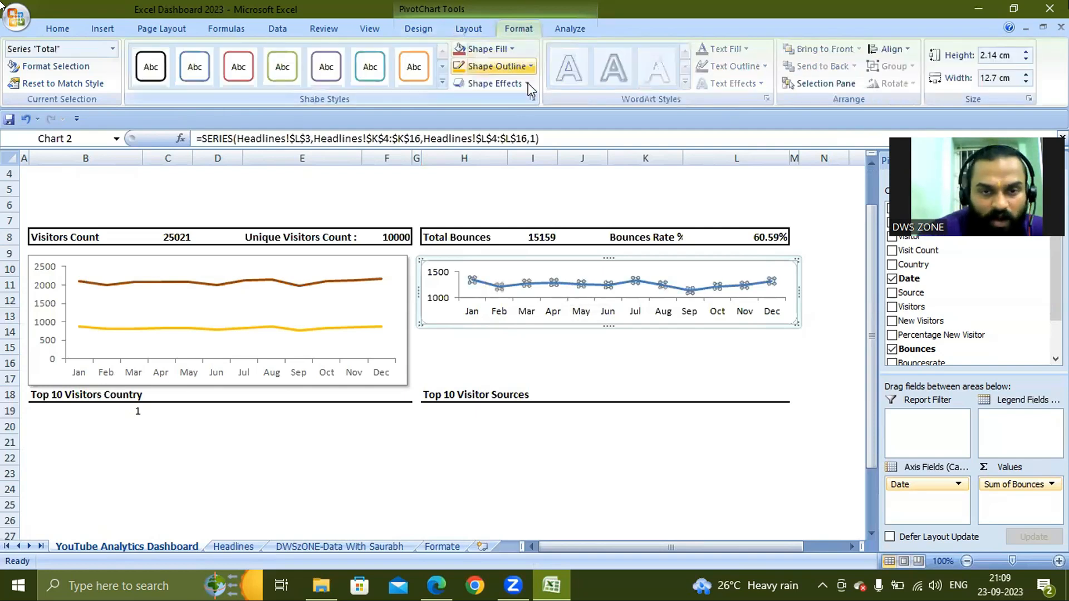
{"action": "left_click", "coordinate": [527, 83]}
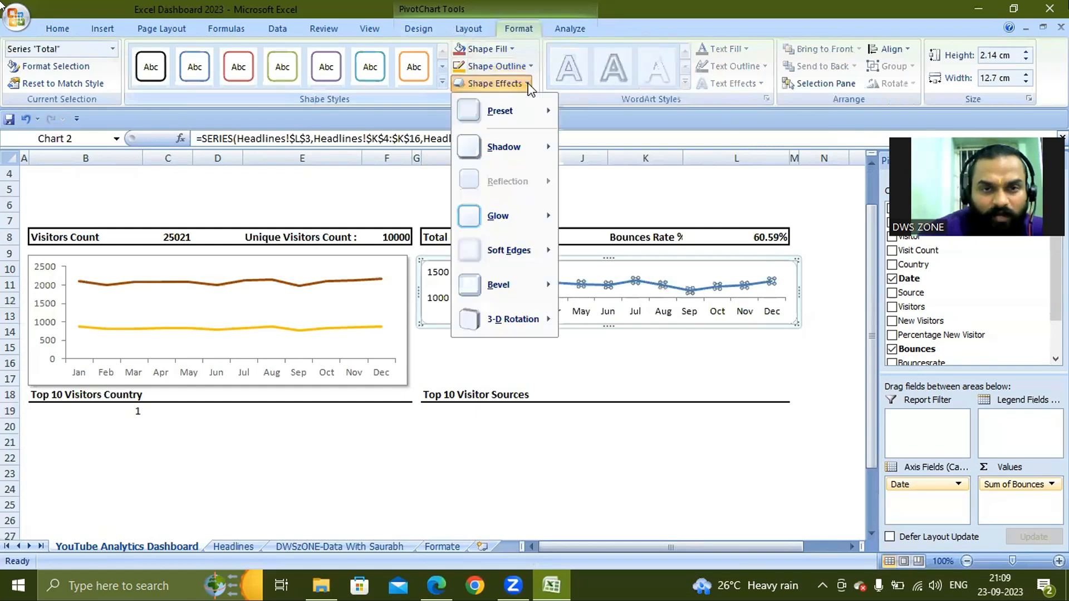
{"action": "mouse_move", "coordinate": [519, 155]}
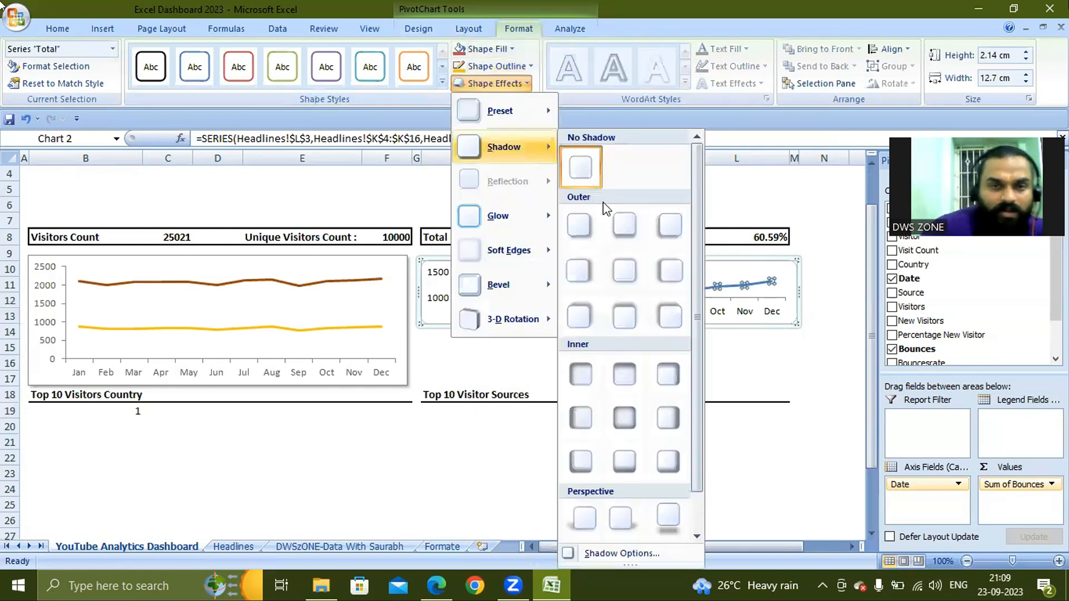
{"action": "left_click", "coordinate": [582, 224]}
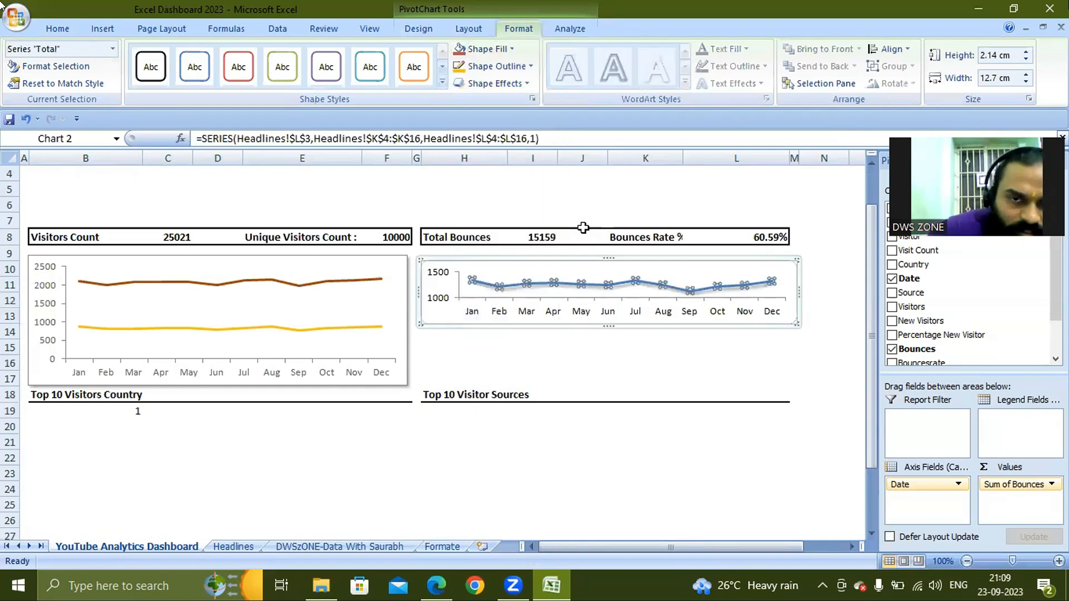
{"action": "left_click", "coordinate": [428, 321]}
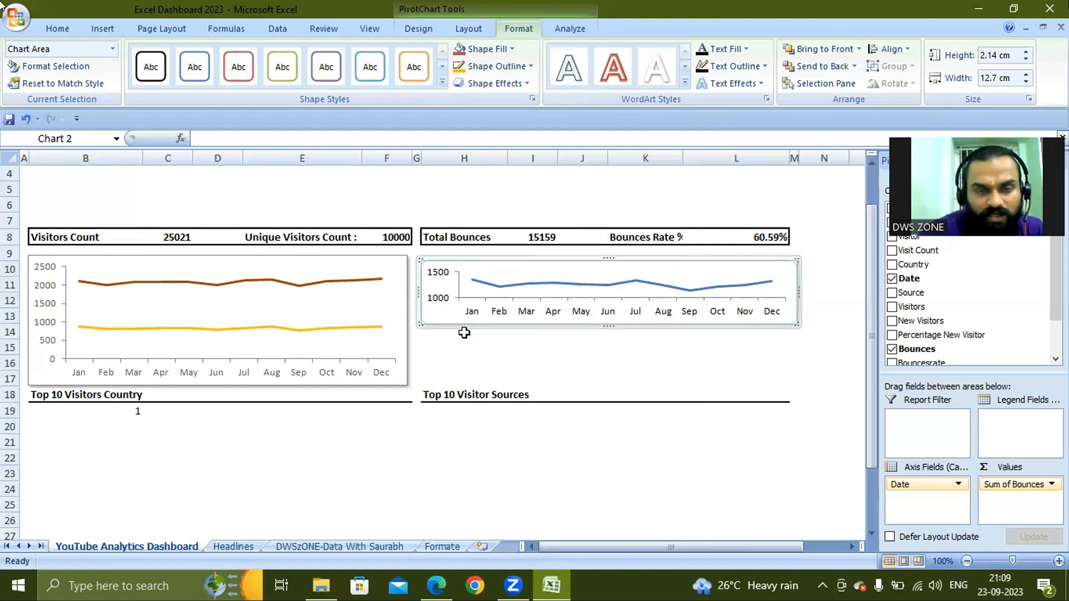
{"action": "key", "text": "Escape"}
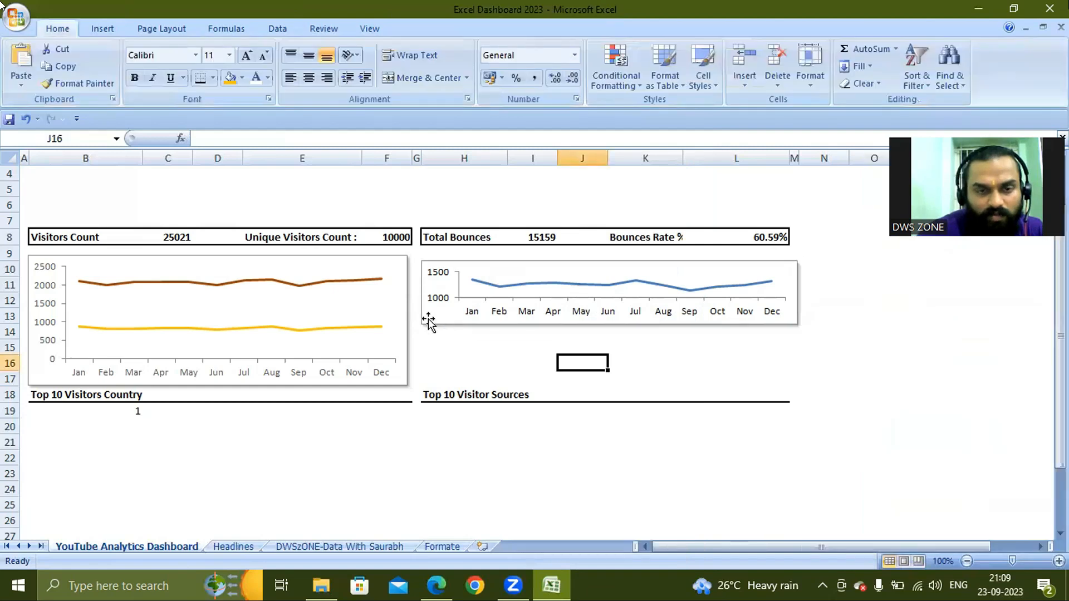
{"action": "left_click", "coordinate": [428, 322]}
{"action": "left_click", "coordinate": [489, 84]}
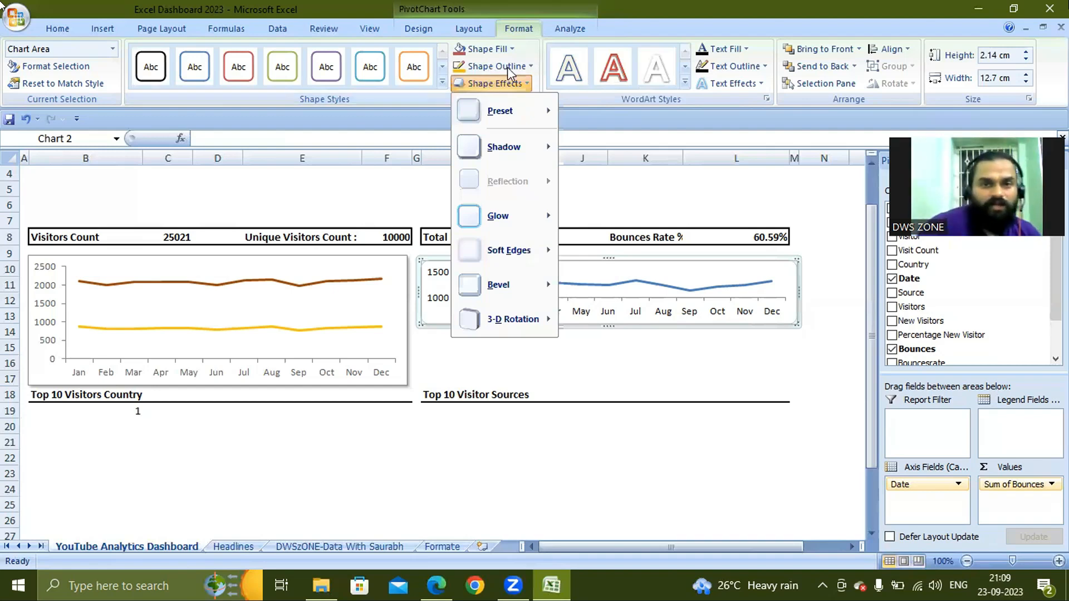
{"action": "left_click", "coordinate": [510, 66]}
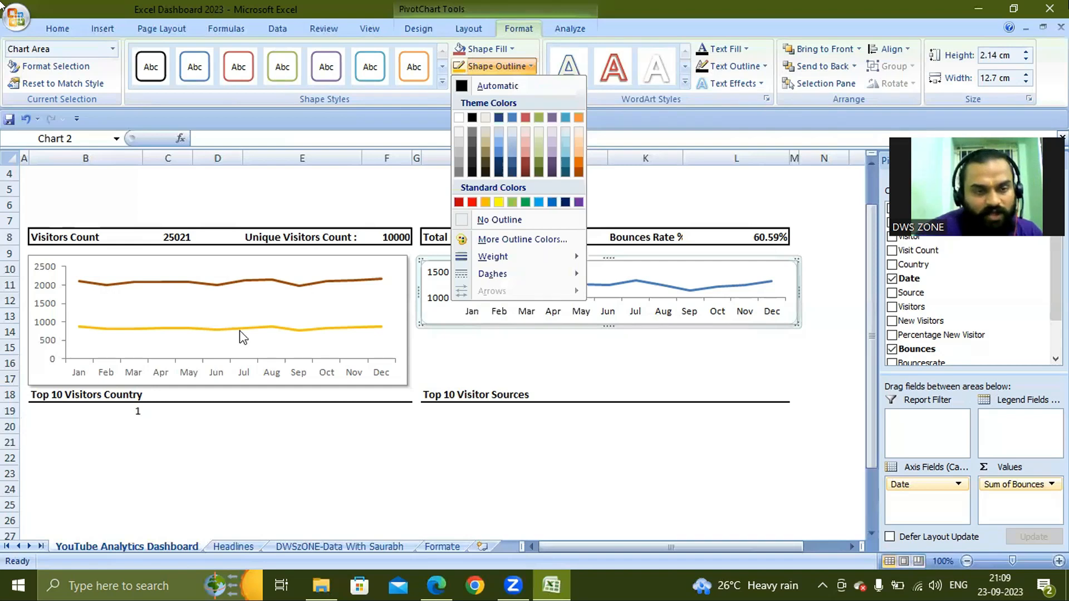
{"action": "mouse_move", "coordinate": [539, 254]}
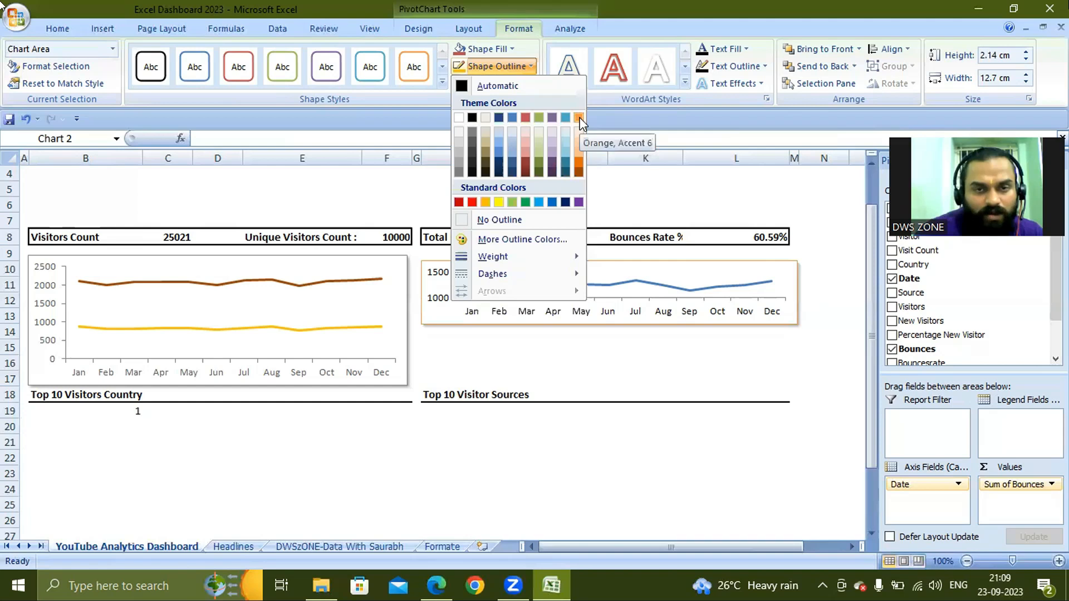
{"action": "left_click", "coordinate": [644, 286]}
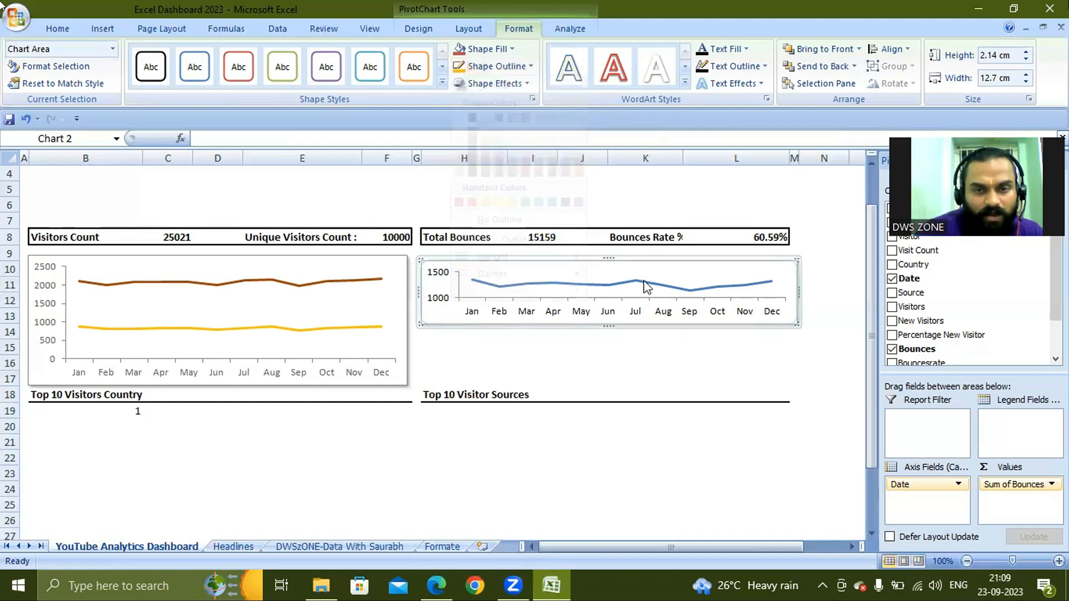
Step: Recolor the line of the bounces chart to Orange, Accent 6
{"action": "left_click", "coordinate": [644, 286]}
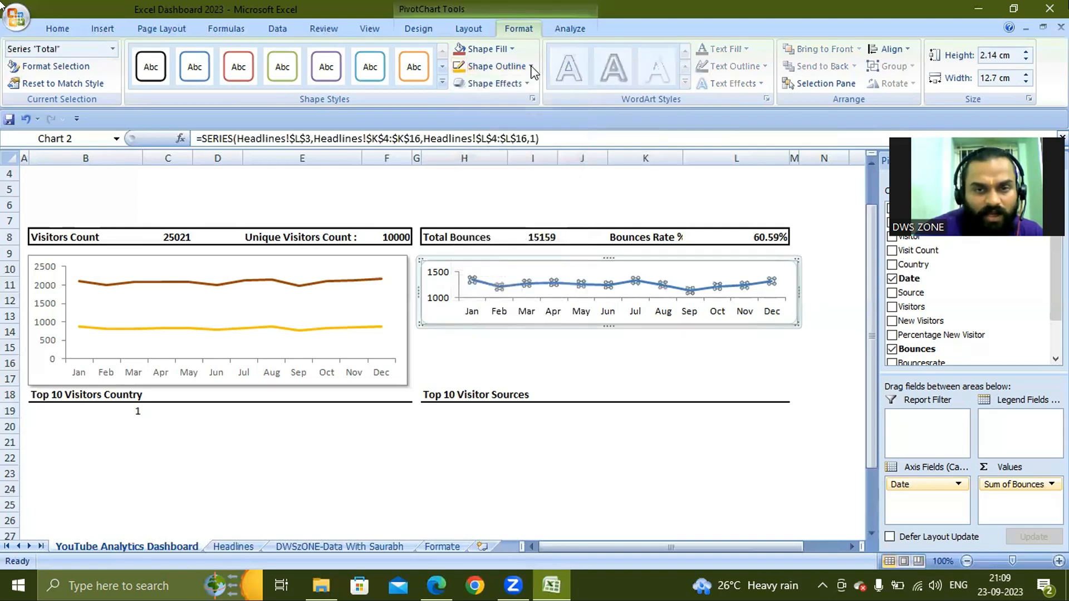
{"action": "left_click", "coordinate": [532, 67]}
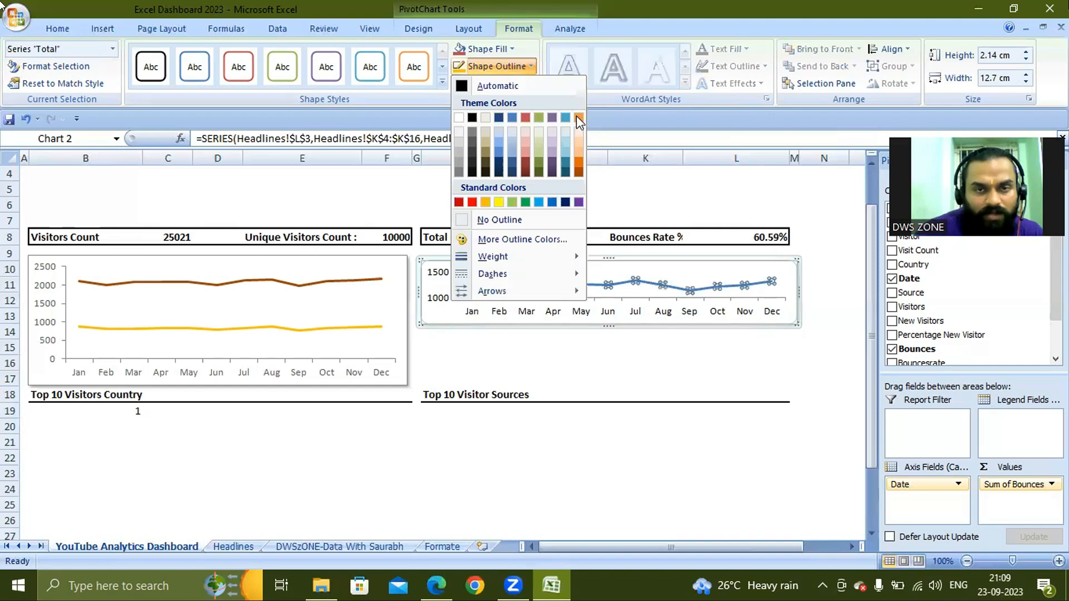
{"action": "left_click", "coordinate": [577, 117]}
{"action": "left_click", "coordinate": [538, 275]}
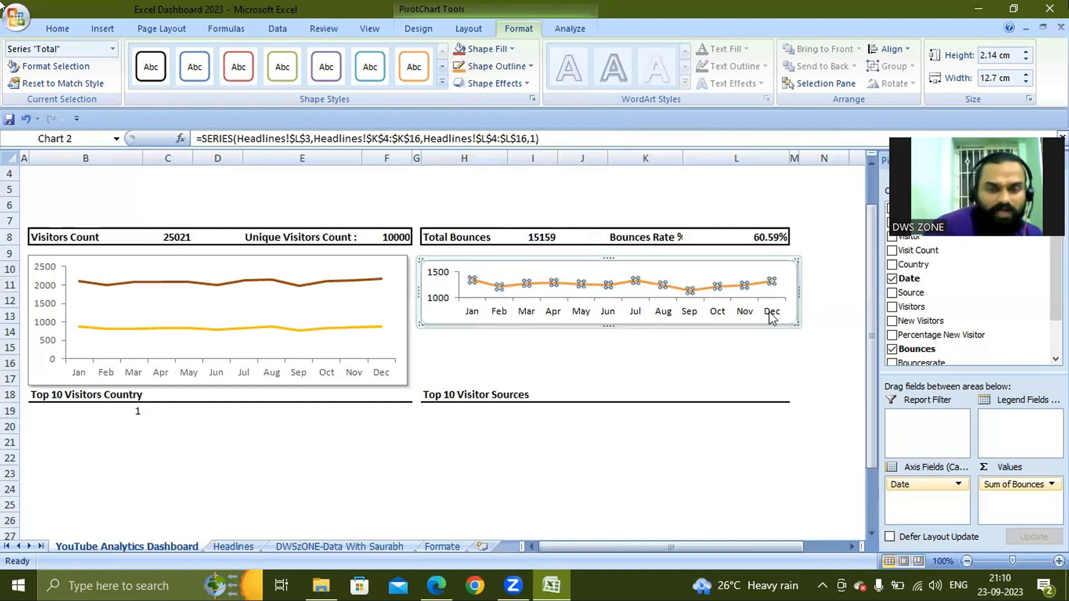
Step: Set the axis labels of the bounces chart's horizontal axis to High, placing the months above the line
{"action": "left_click", "coordinate": [443, 301]}
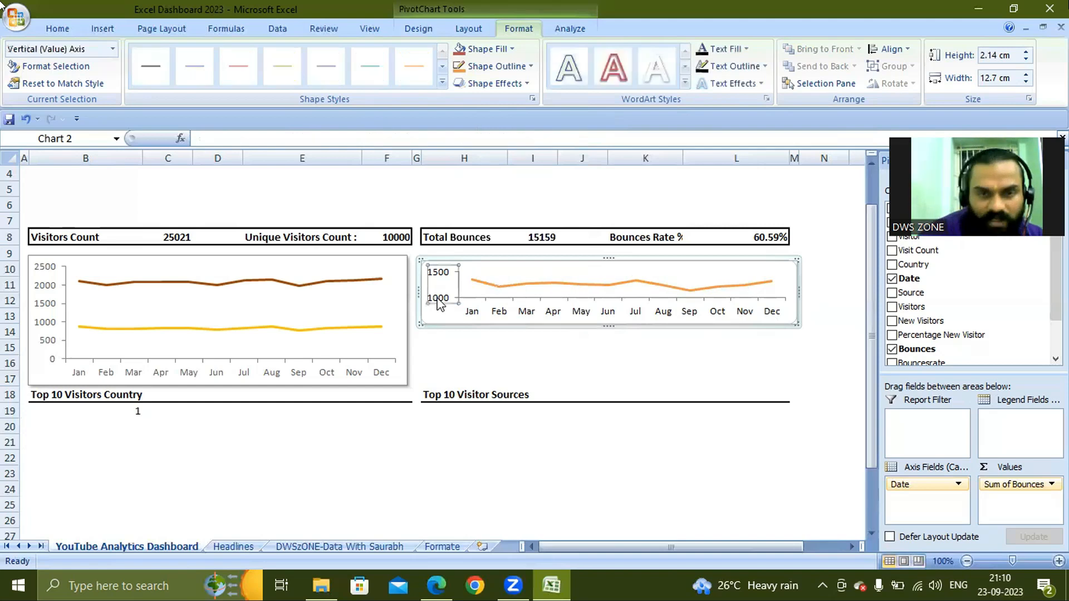
{"action": "left_click", "coordinate": [472, 315]}
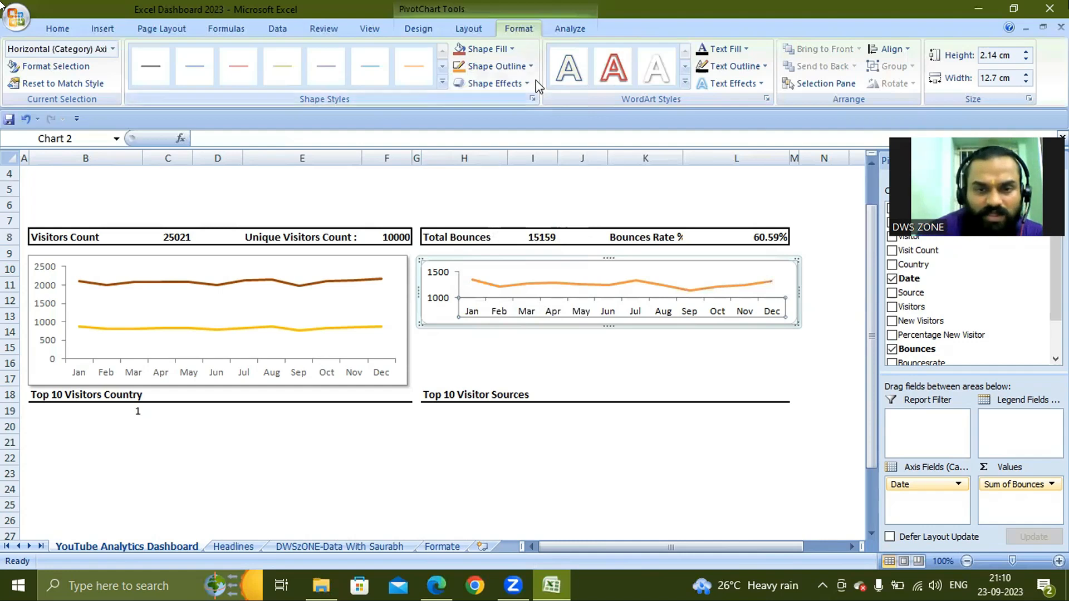
{"action": "right_click", "coordinate": [467, 315]}
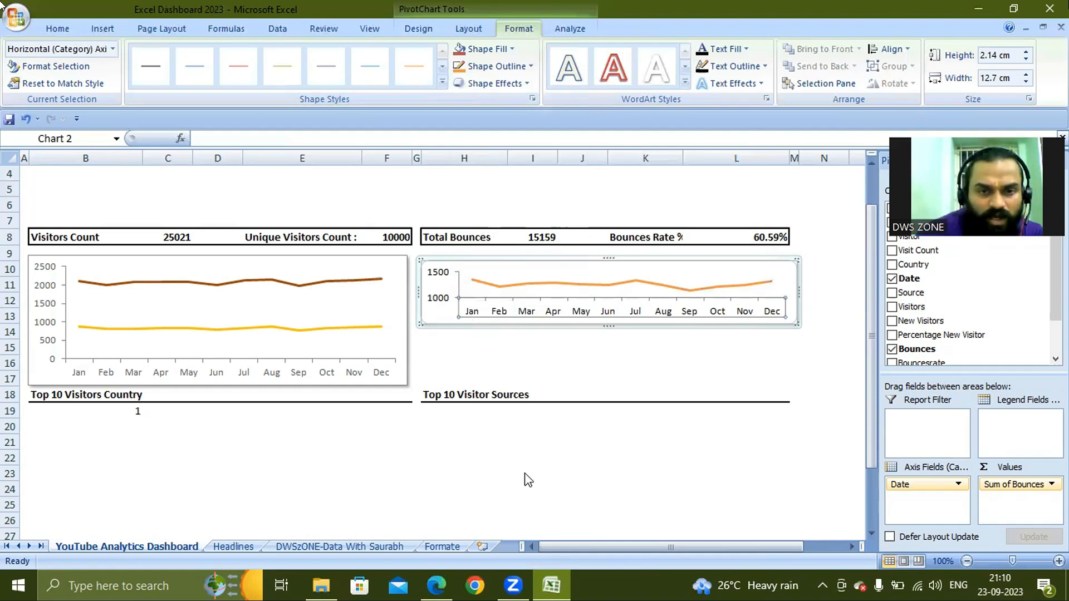
{"action": "left_click", "coordinate": [528, 503]}
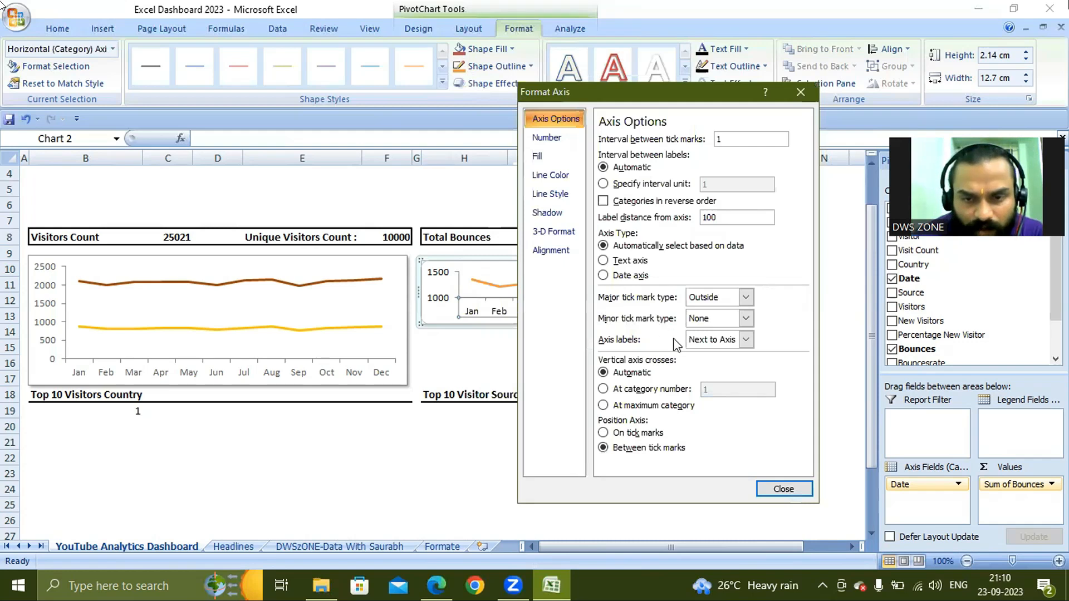
{"action": "left_click", "coordinate": [745, 341]}
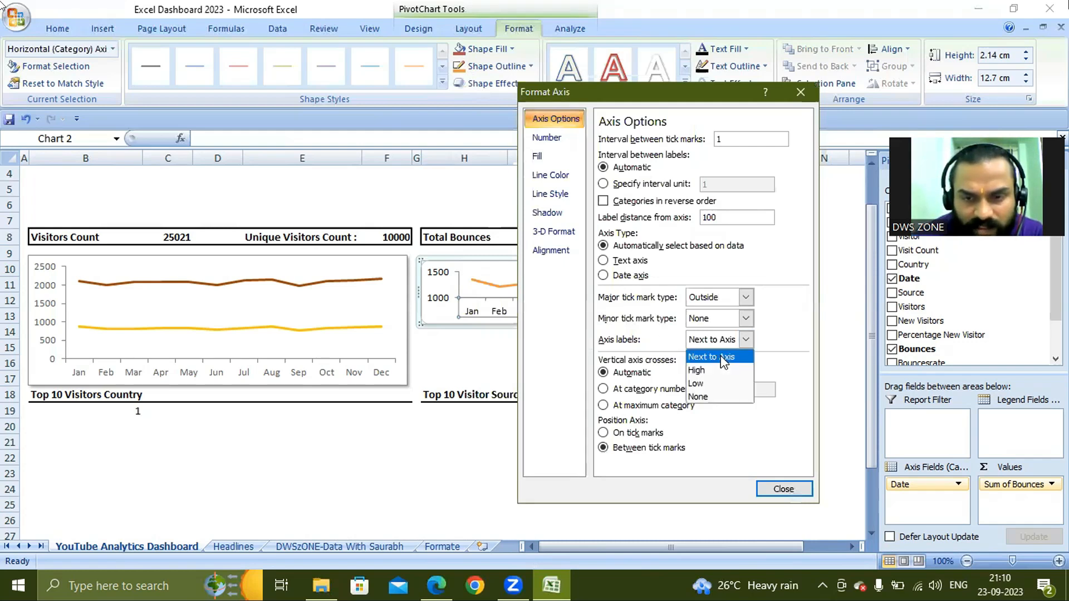
{"action": "left_click", "coordinate": [704, 370]}
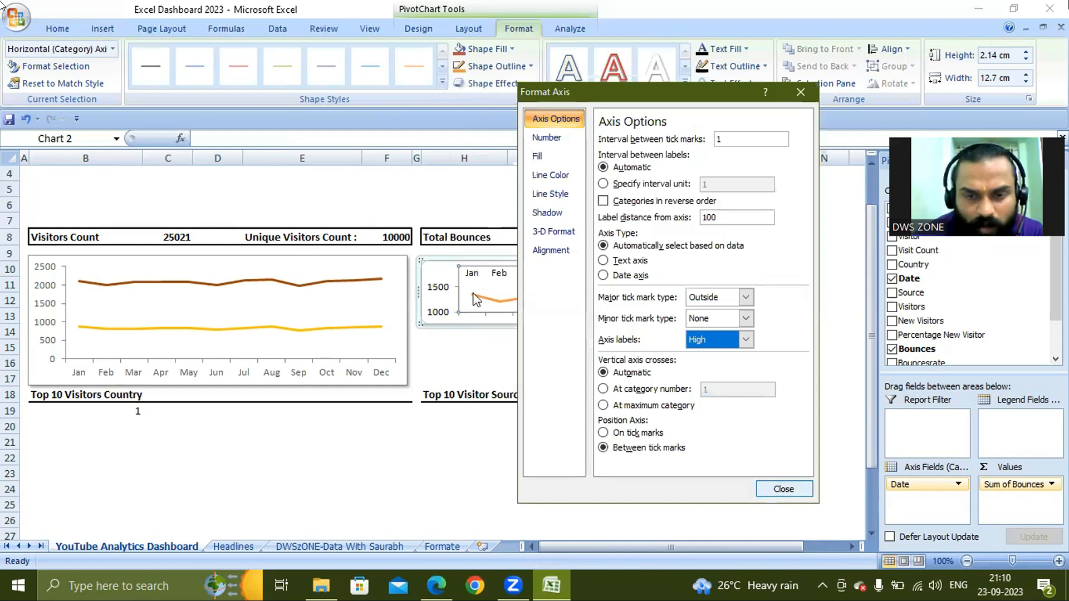
{"action": "left_click", "coordinate": [783, 490]}
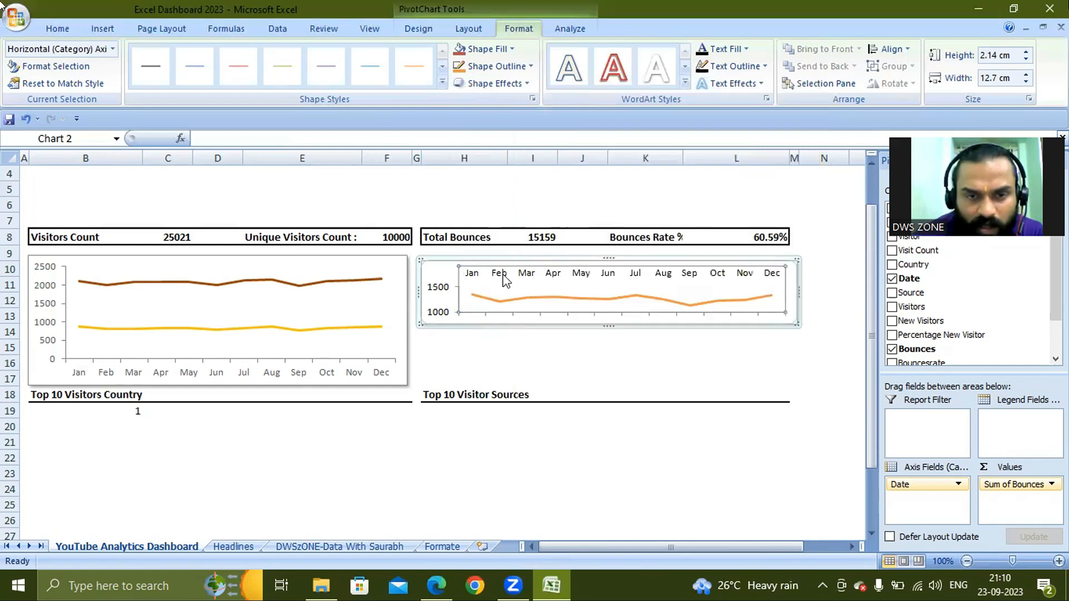
{"action": "key", "text": "Escape"}
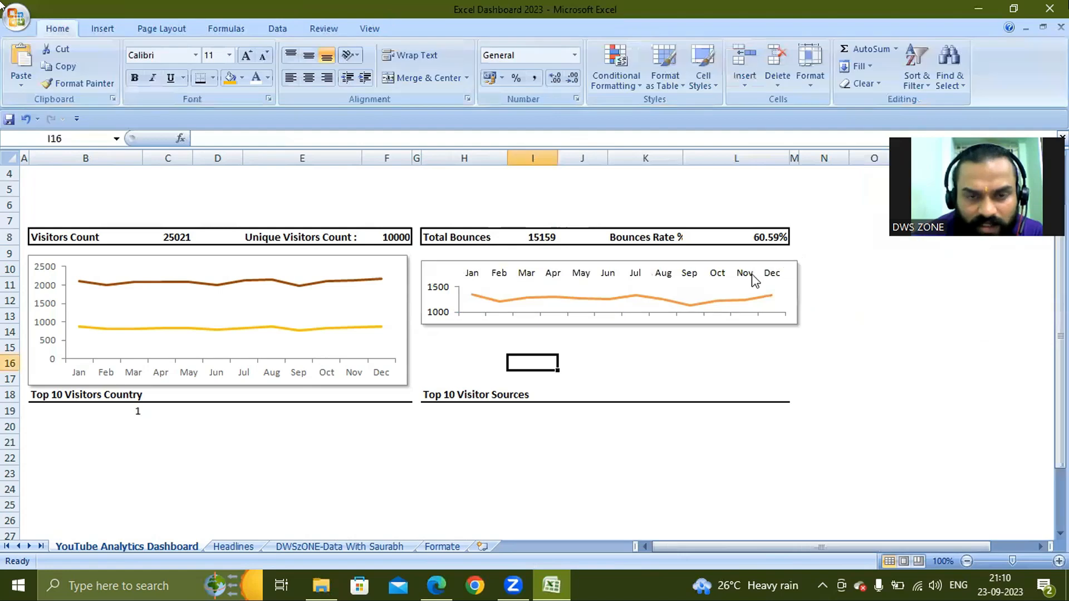
Step: Set the font color of the bounces chart's month labels and vertical axis values to dark gray
{"action": "left_click", "coordinate": [512, 287]}
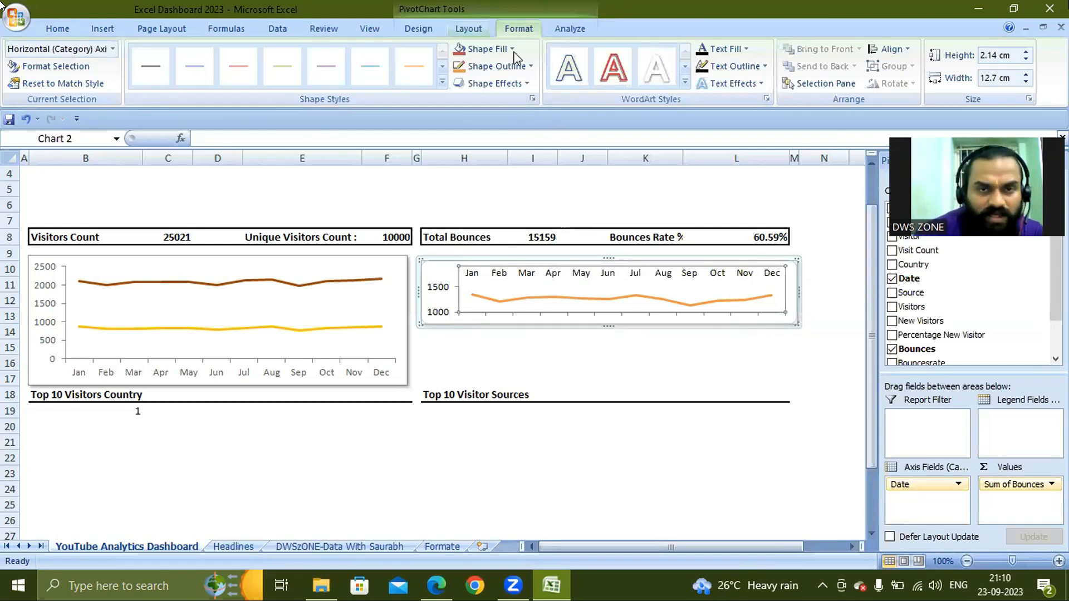
{"action": "right_click", "coordinate": [470, 276]}
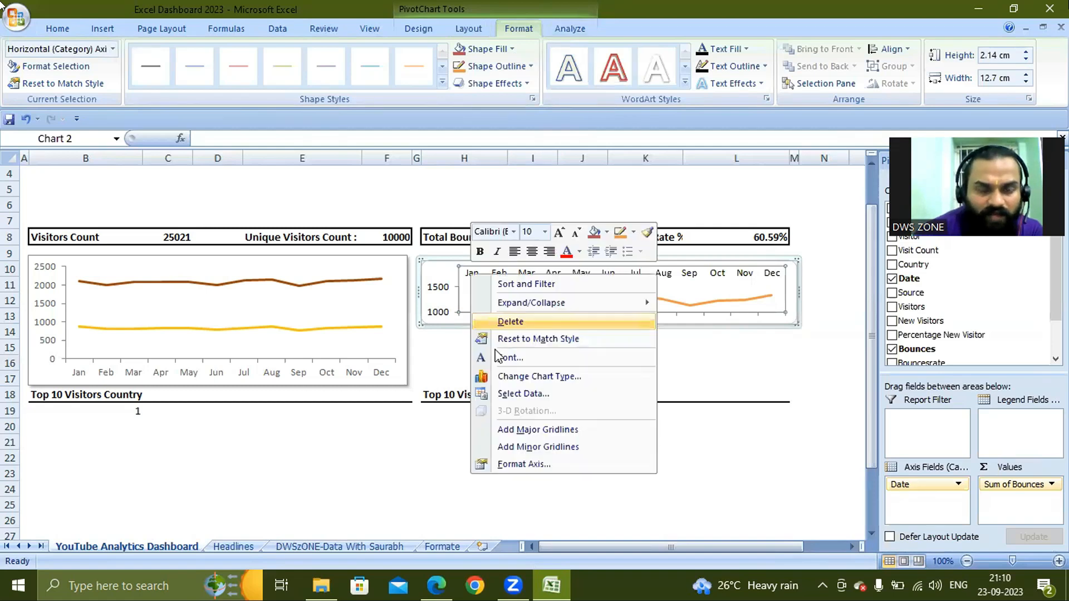
{"action": "key", "text": "Escape"}
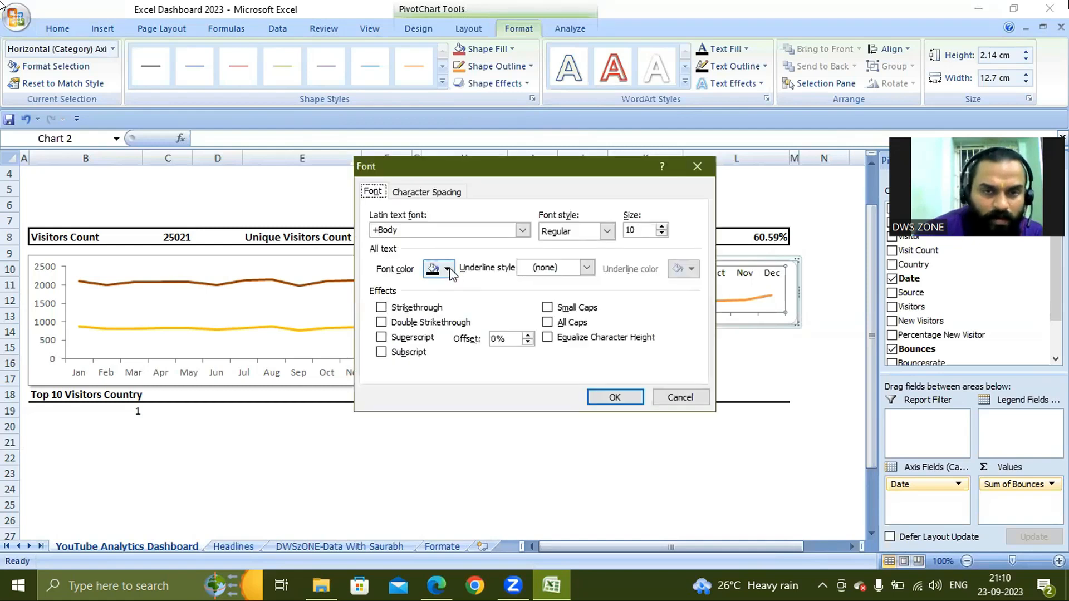
{"action": "left_click", "coordinate": [447, 269]}
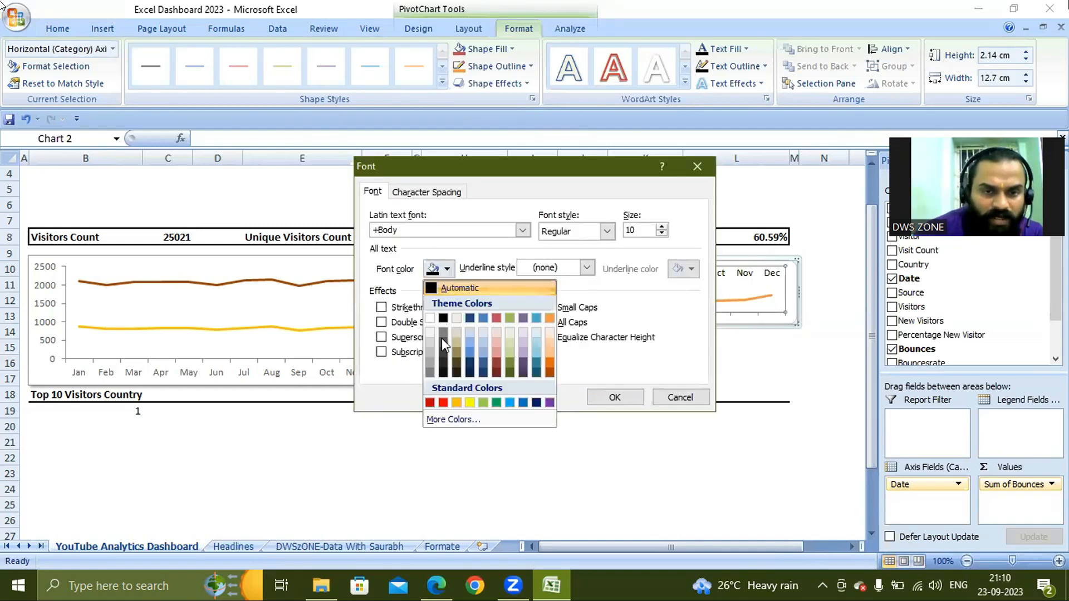
{"action": "left_click", "coordinate": [438, 288]}
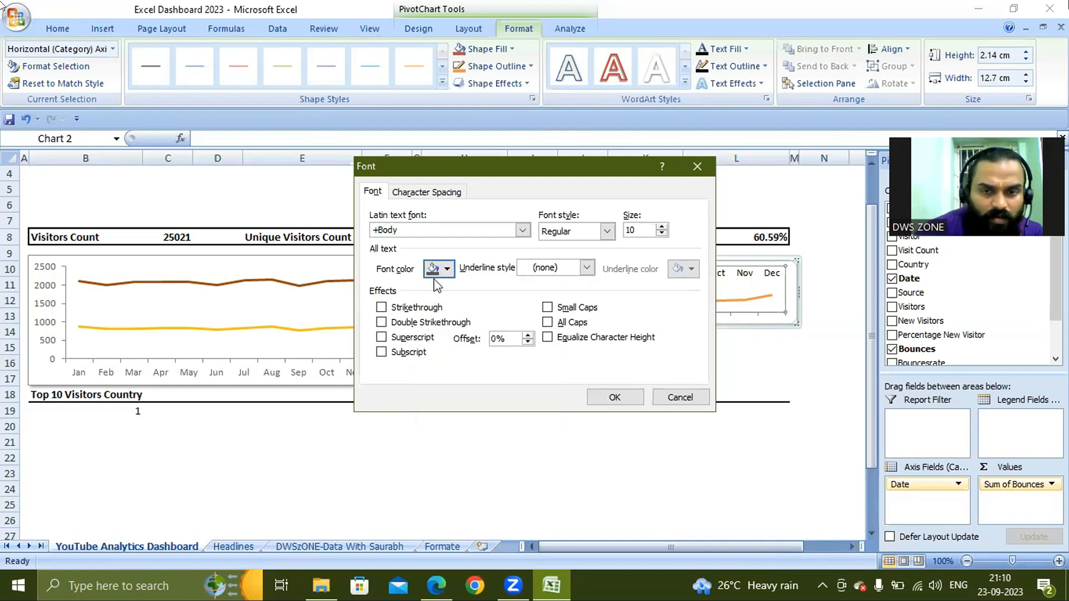
{"action": "key", "text": "Return"}
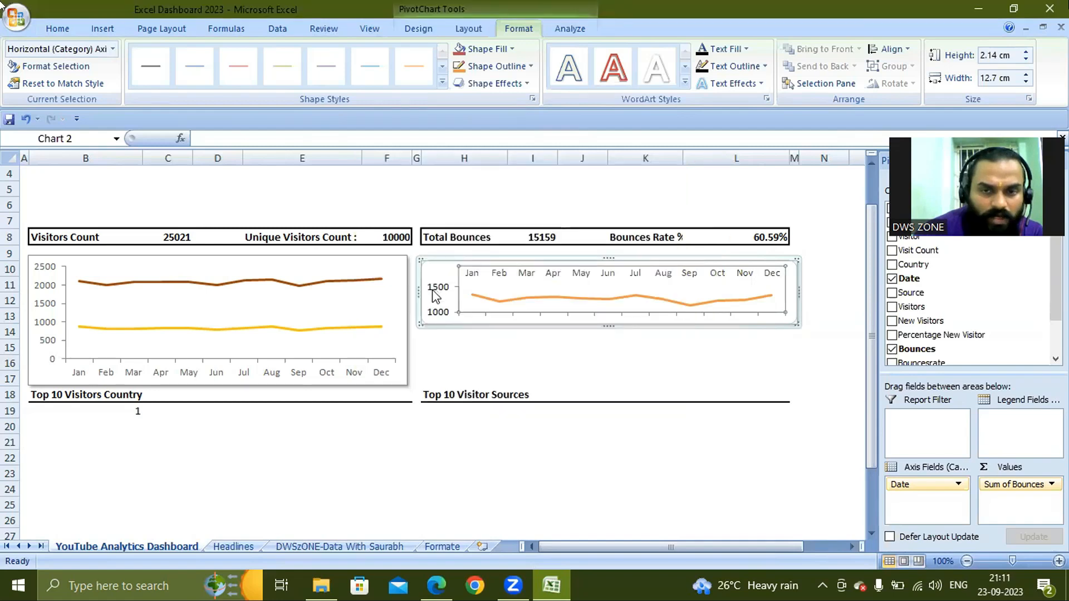
{"action": "left_click", "coordinate": [436, 295]}
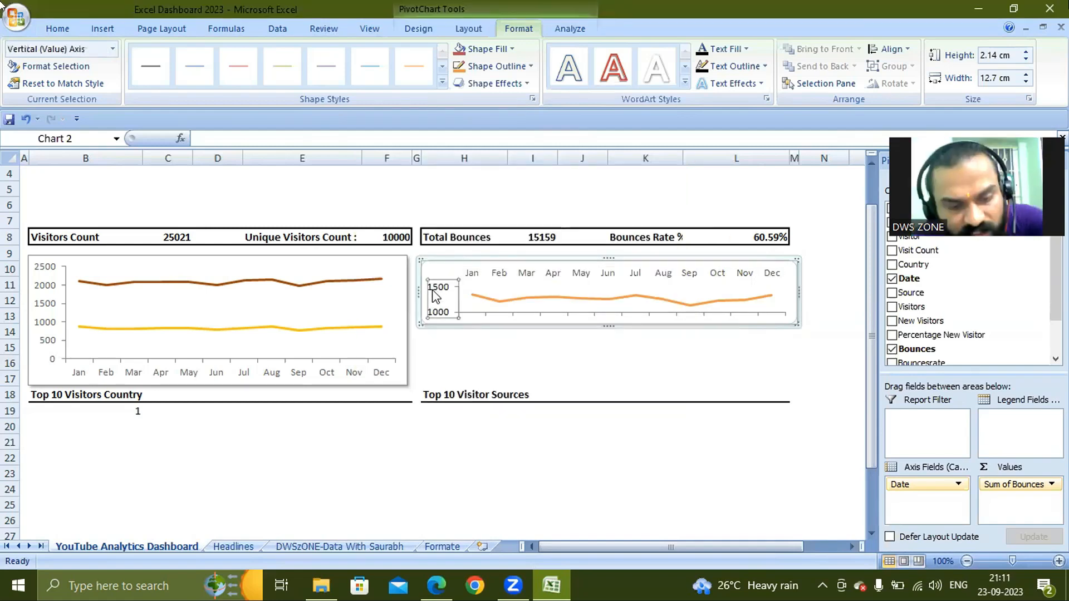
{"action": "left_click", "coordinate": [525, 341]}
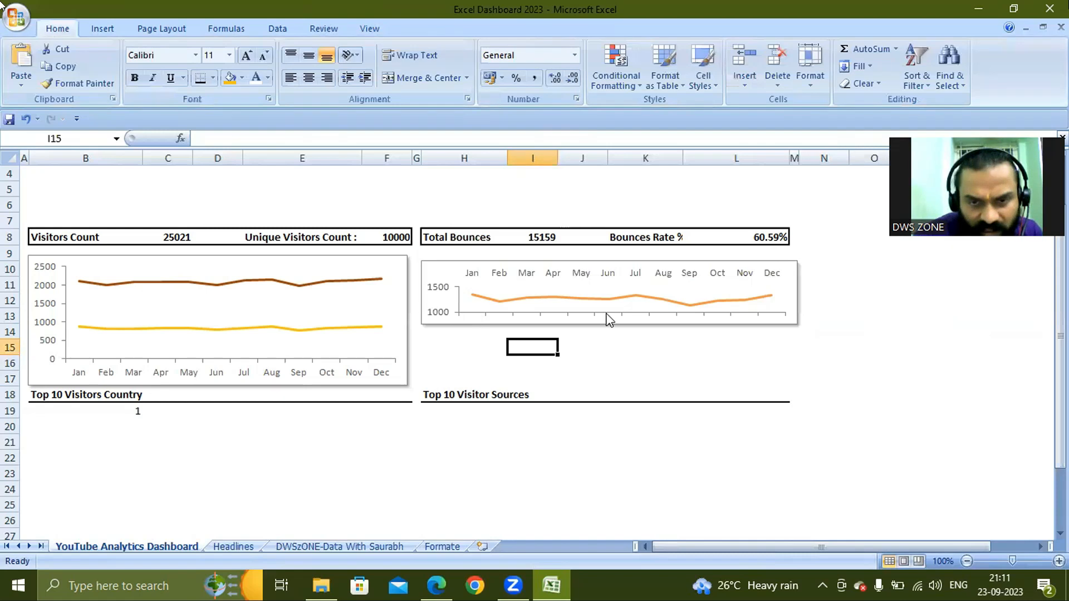
Step: Set the line color of the bounces chart's horizontal axis to No line
{"action": "left_click", "coordinate": [484, 323]}
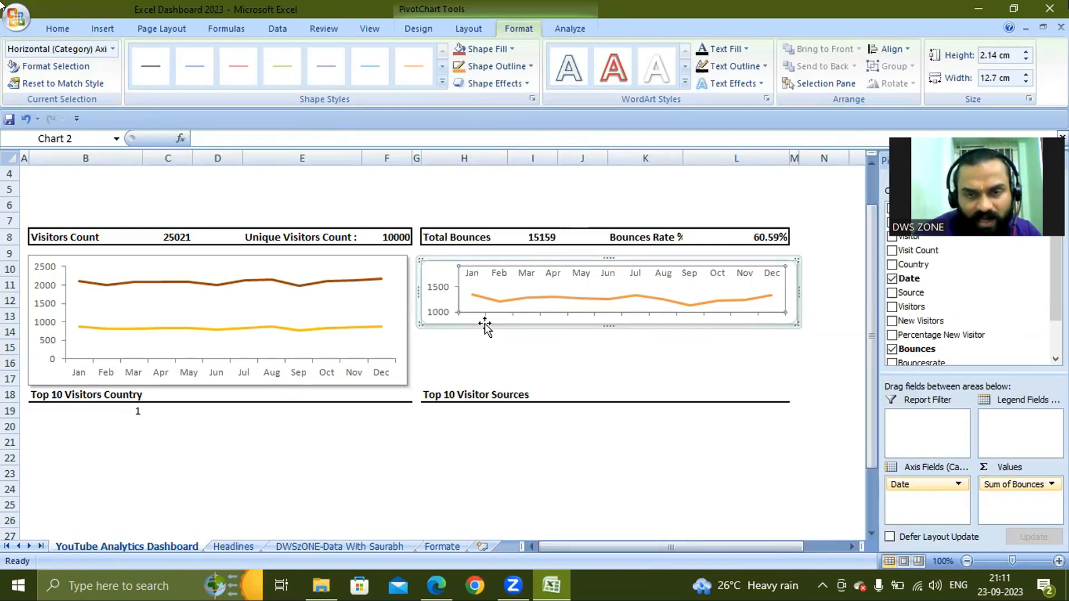
{"action": "right_click", "coordinate": [522, 312]}
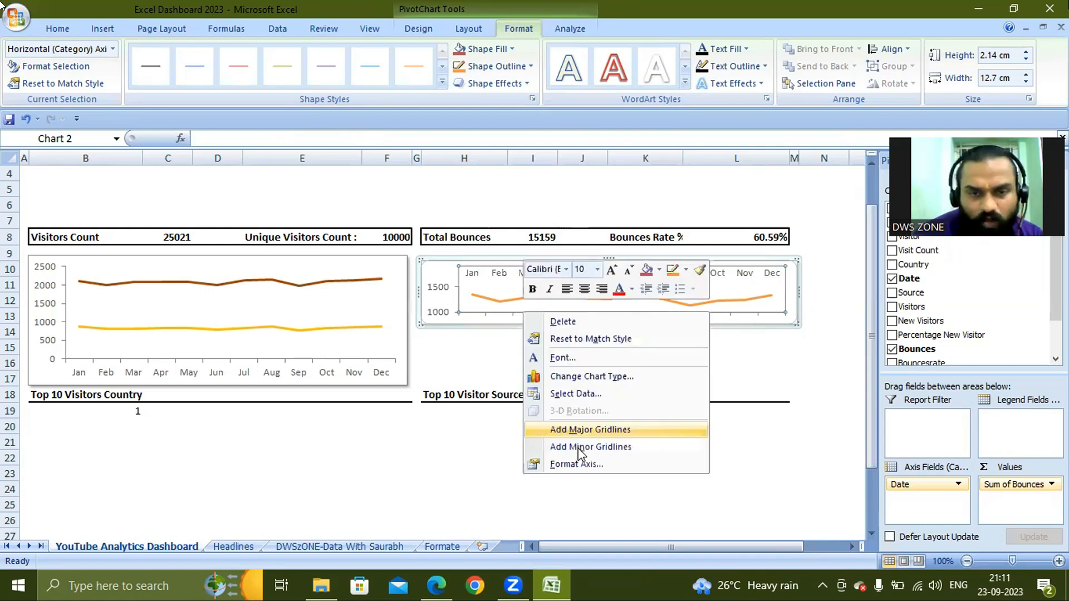
{"action": "left_click", "coordinate": [574, 465]}
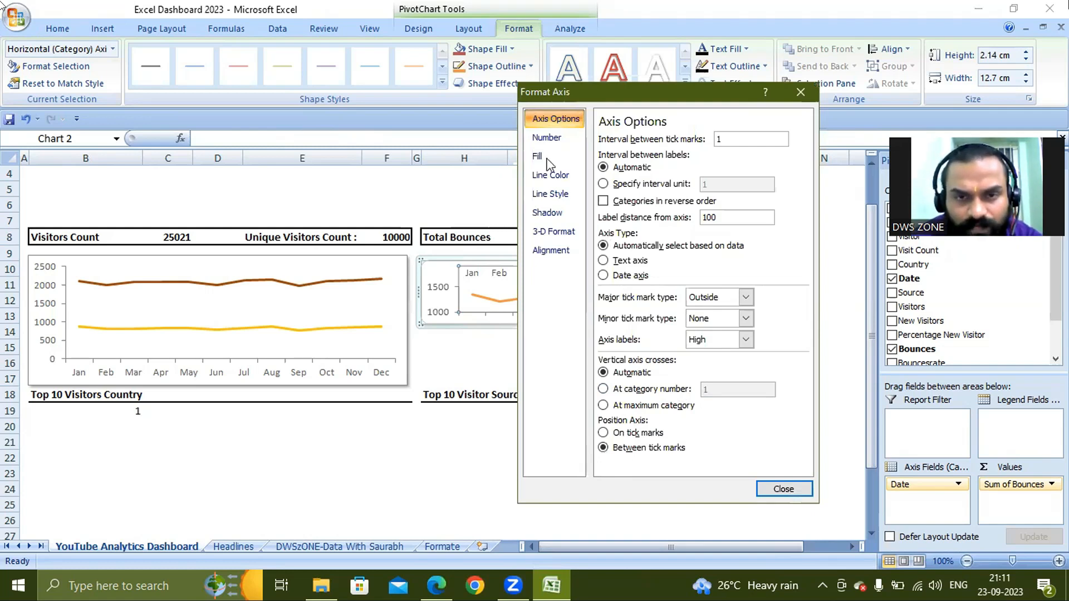
{"action": "left_click", "coordinate": [550, 195]}
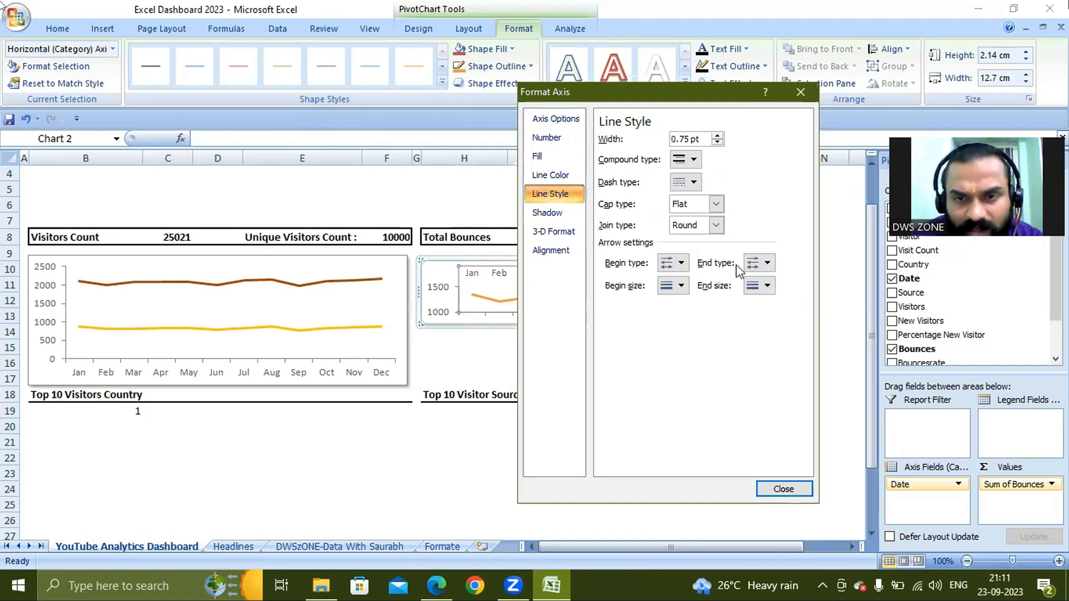
{"action": "left_click", "coordinate": [554, 175]}
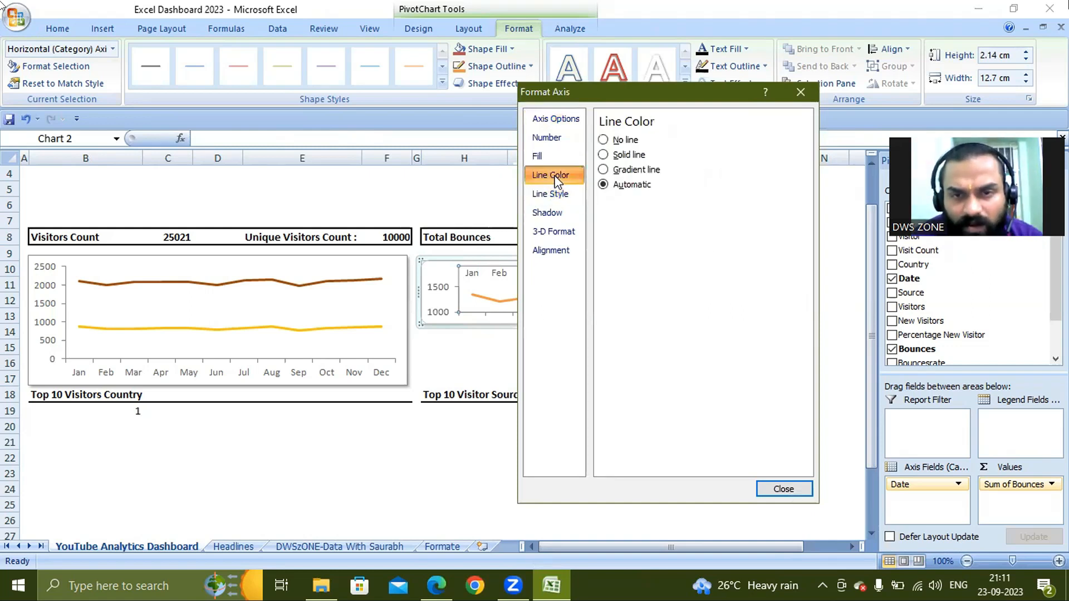
{"action": "left_click", "coordinate": [605, 141]}
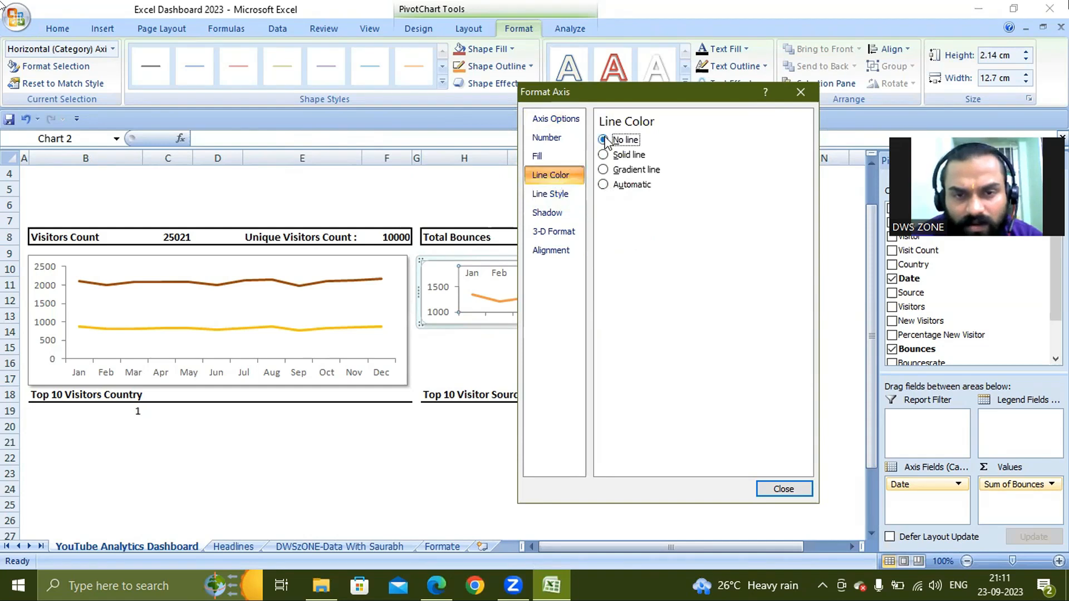
Step: Set the major tick mark type of the bounces chart's horizontal axis to None
{"action": "left_click", "coordinate": [543, 159]}
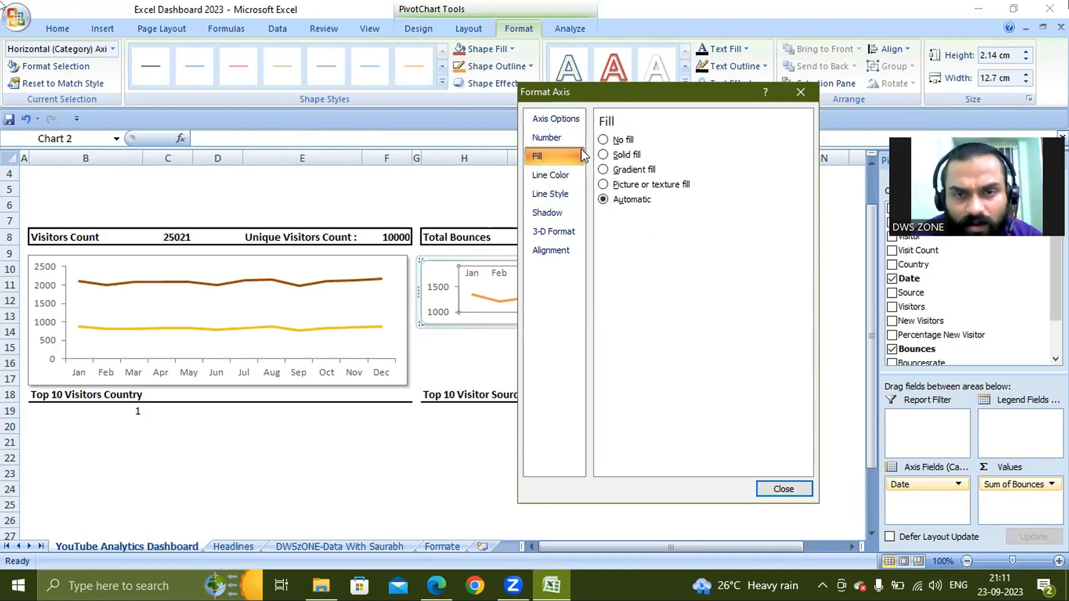
{"action": "left_click", "coordinate": [562, 142]}
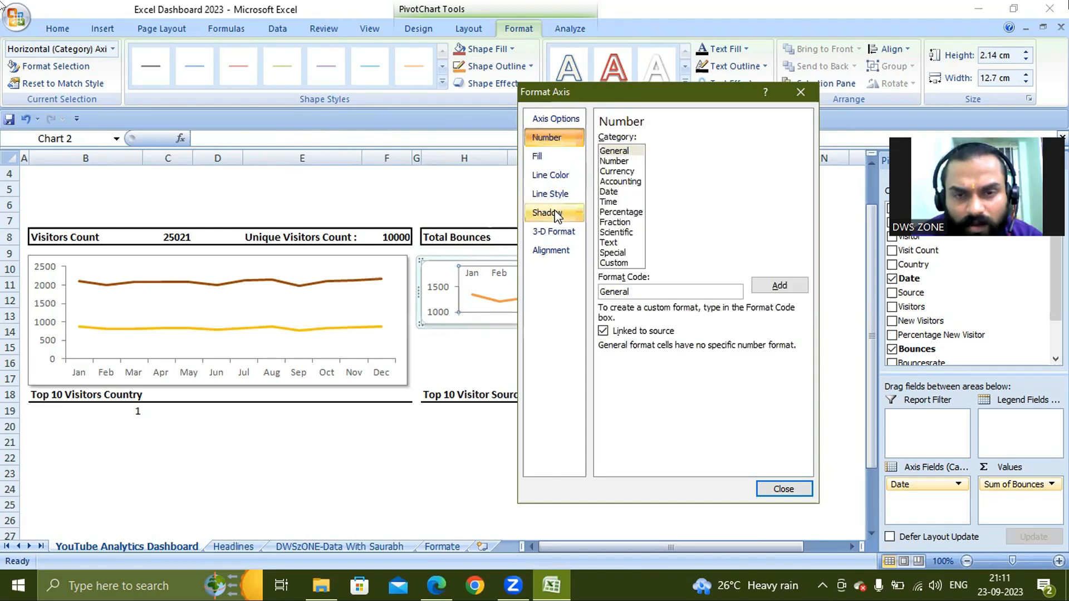
{"action": "left_click", "coordinate": [557, 253]}
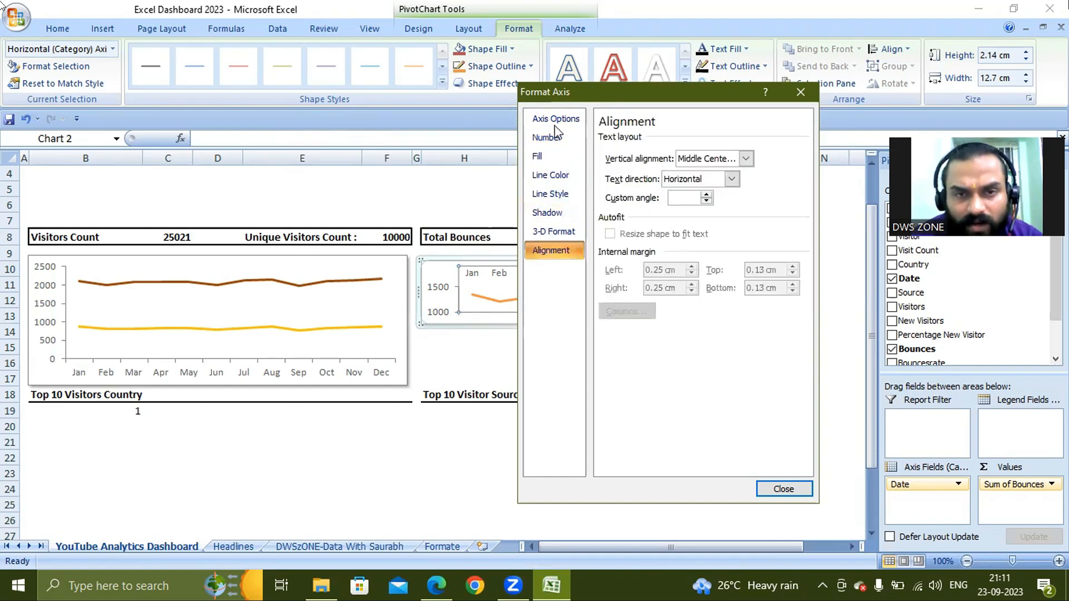
{"action": "left_click", "coordinate": [556, 123]}
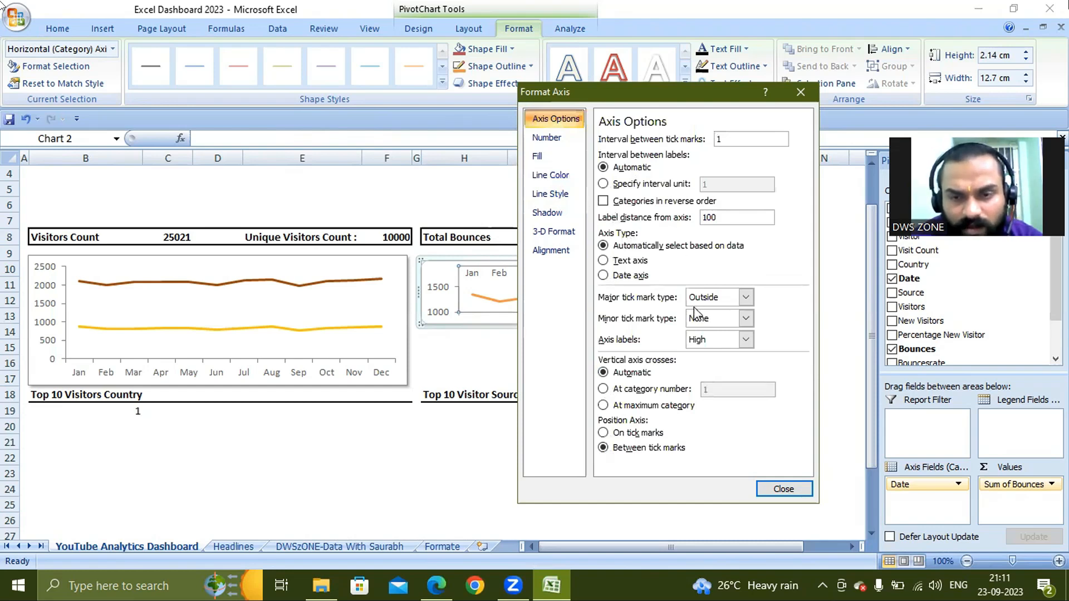
{"action": "left_click", "coordinate": [747, 298]}
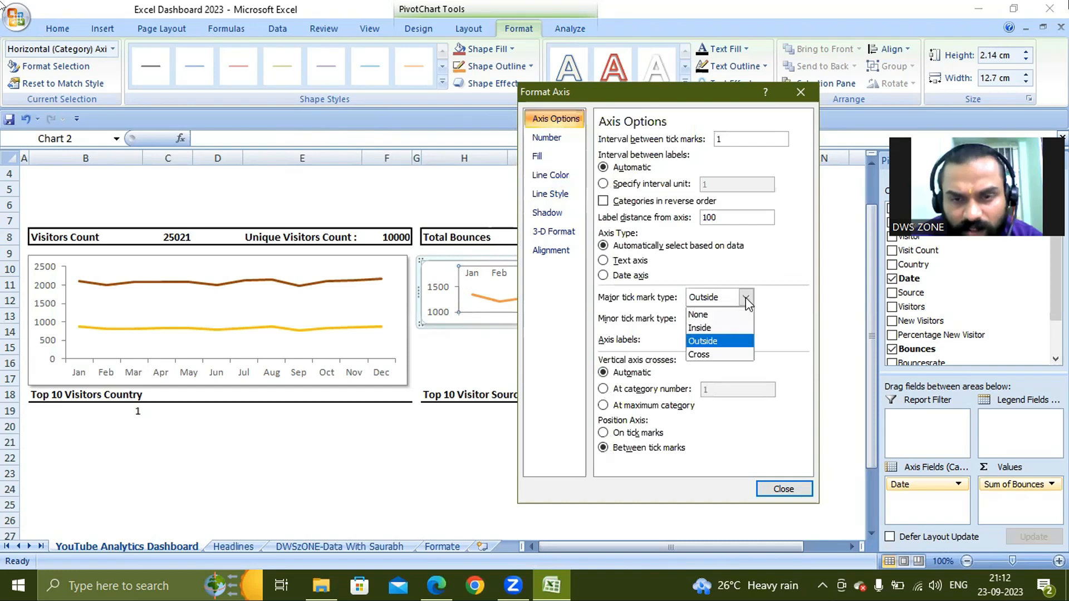
{"action": "left_click", "coordinate": [701, 313]}
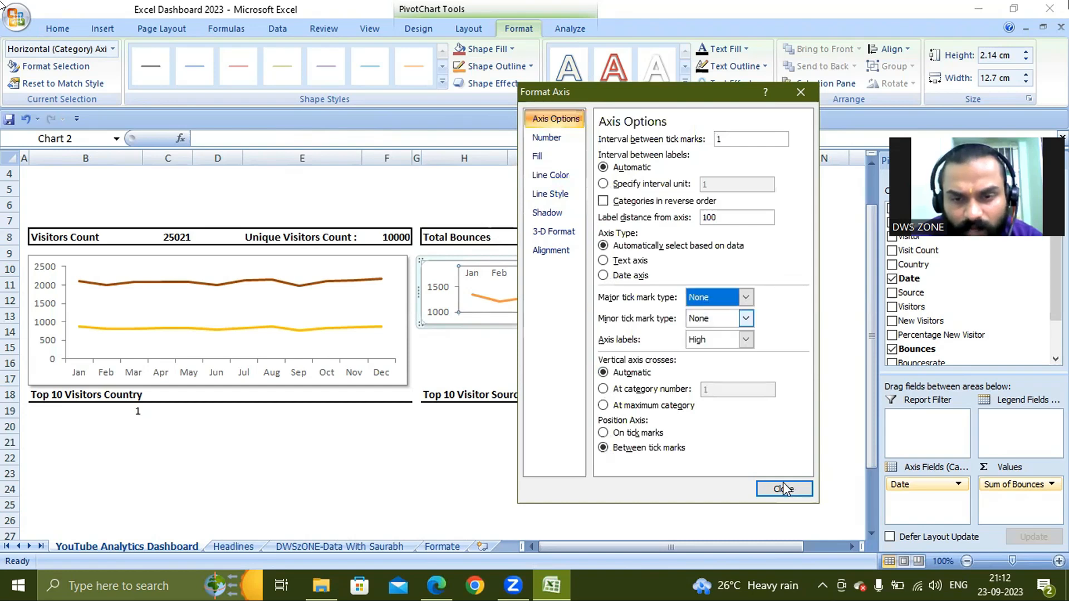
{"action": "left_click", "coordinate": [790, 489]}
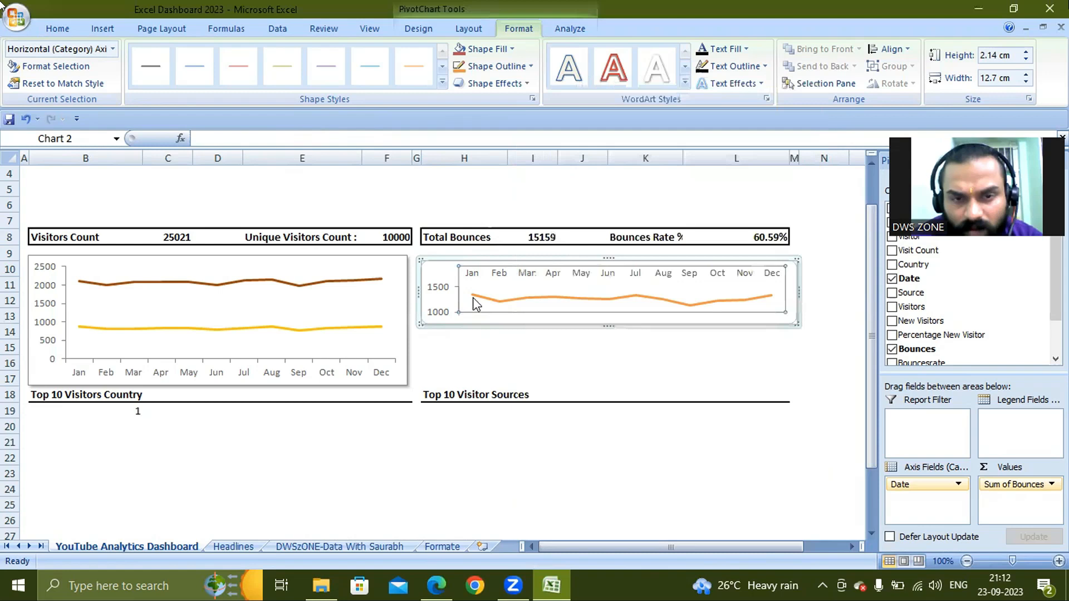
{"action": "key", "text": "Escape"}
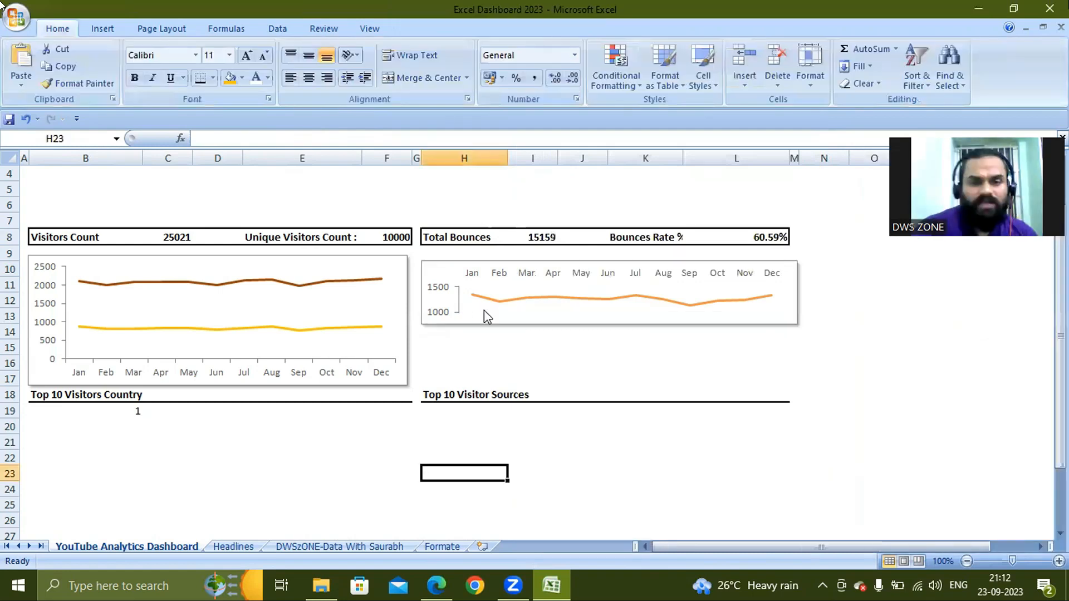
Step: Set the major tick mark type of the bounces chart's vertical axis to None
{"action": "left_click", "coordinate": [446, 313]}
{"action": "right_click", "coordinate": [445, 309]}
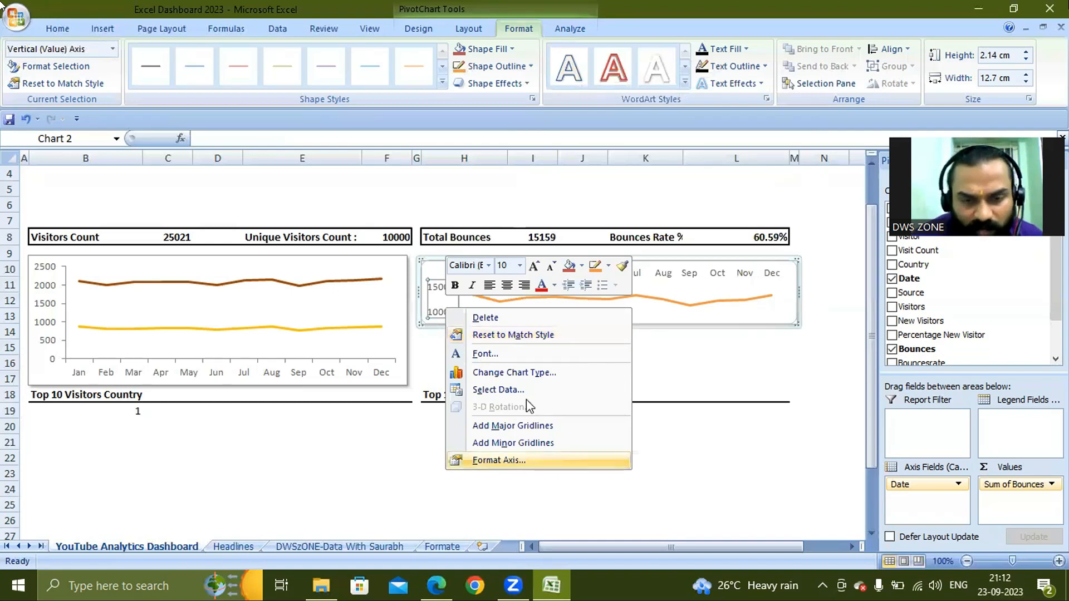
{"action": "left_click", "coordinate": [500, 460]}
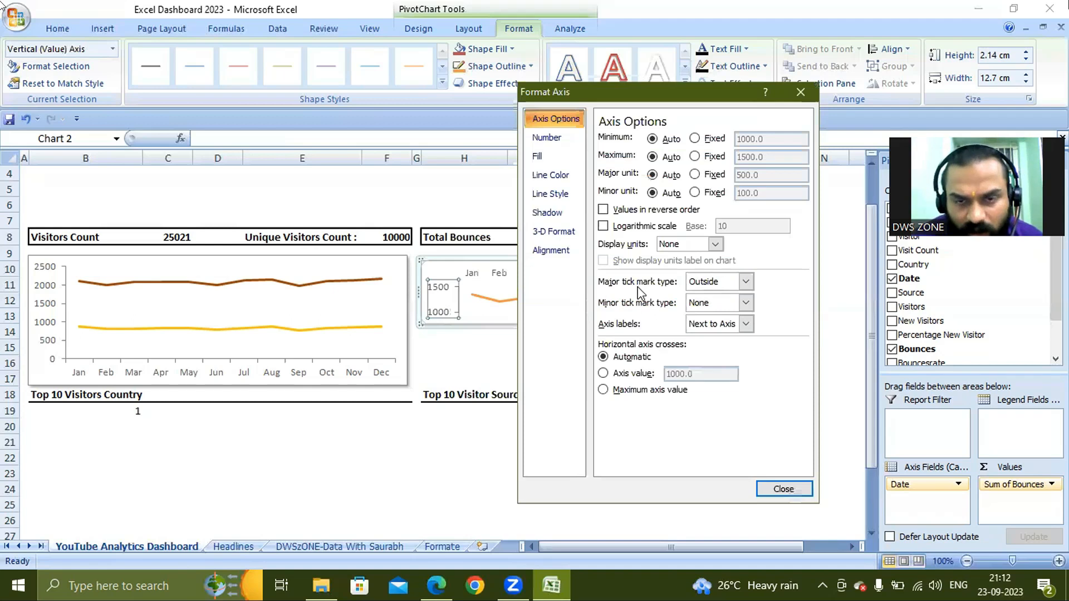
{"action": "left_click", "coordinate": [735, 286]}
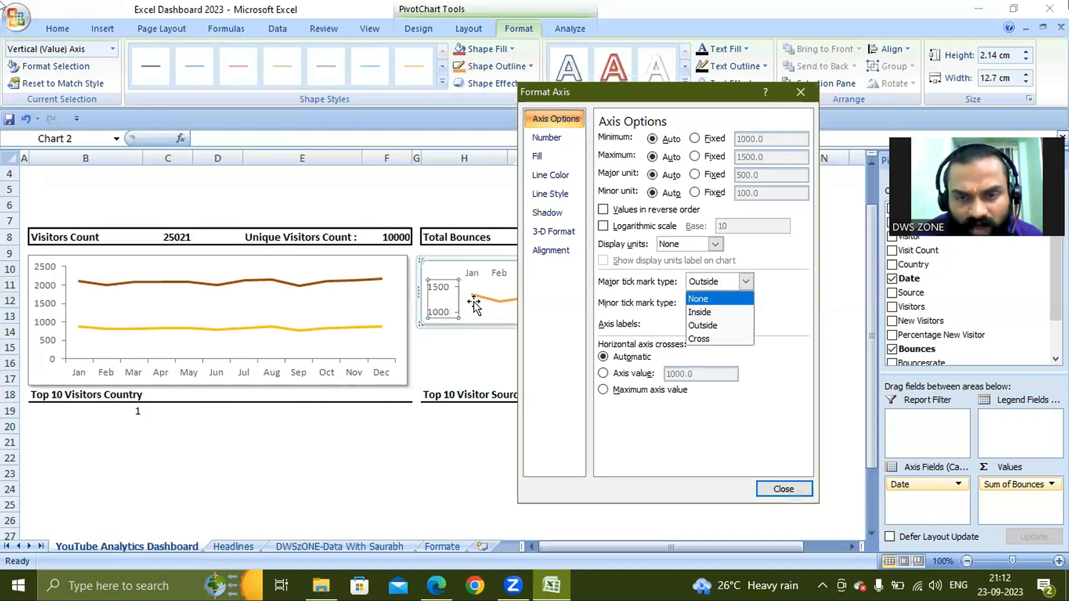
{"action": "key", "text": "Return"}
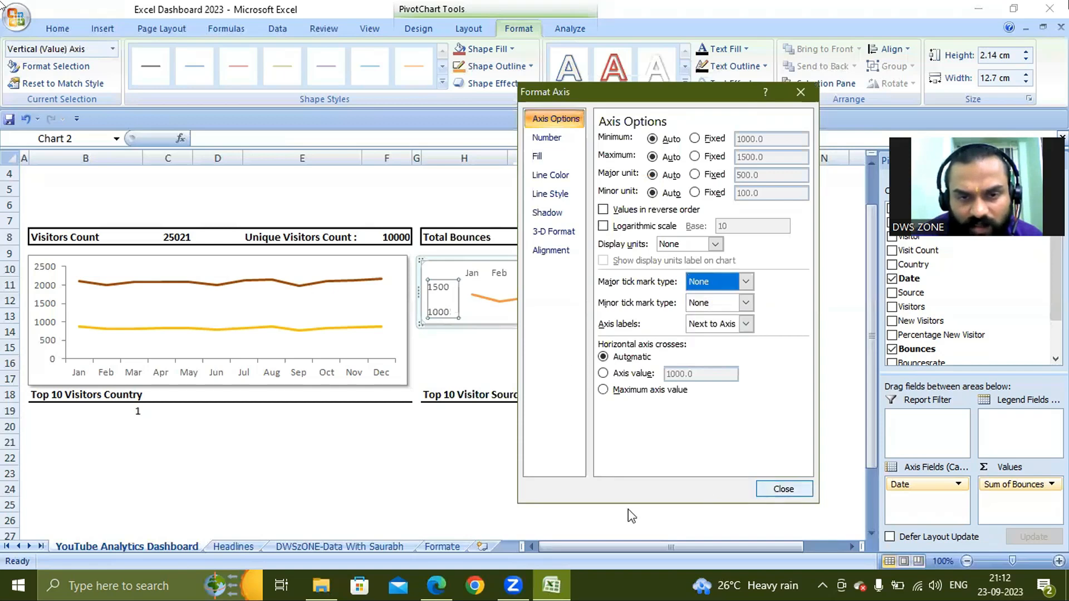
{"action": "left_click", "coordinate": [783, 489]}
{"action": "left_click", "coordinate": [558, 454]}
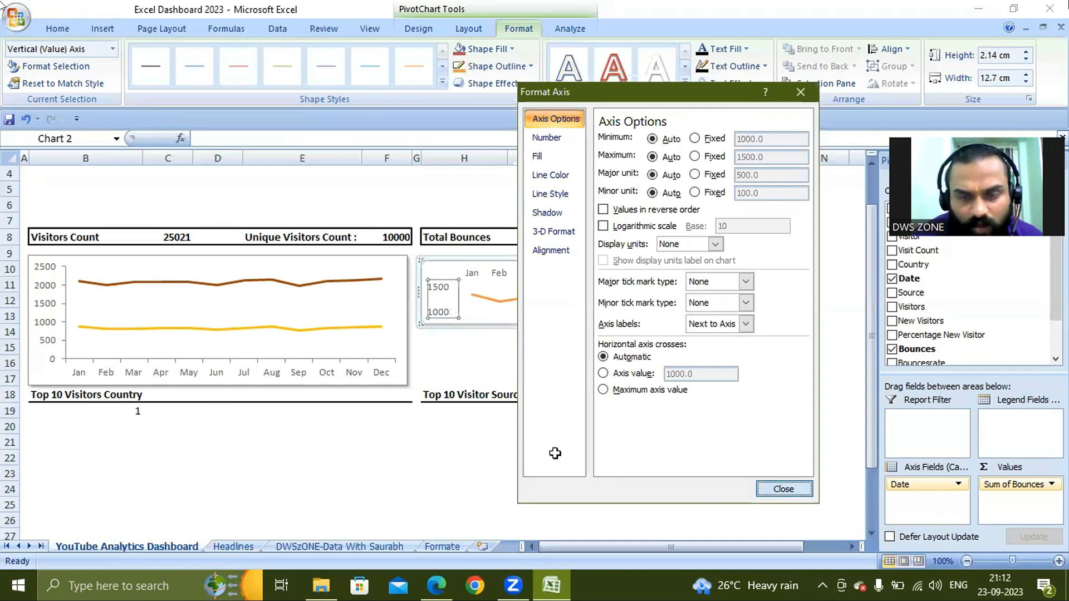
Step: Make the axis values and month labels bold in both the bounces chart and the visitors chart
{"action": "left_click", "coordinate": [445, 291]}
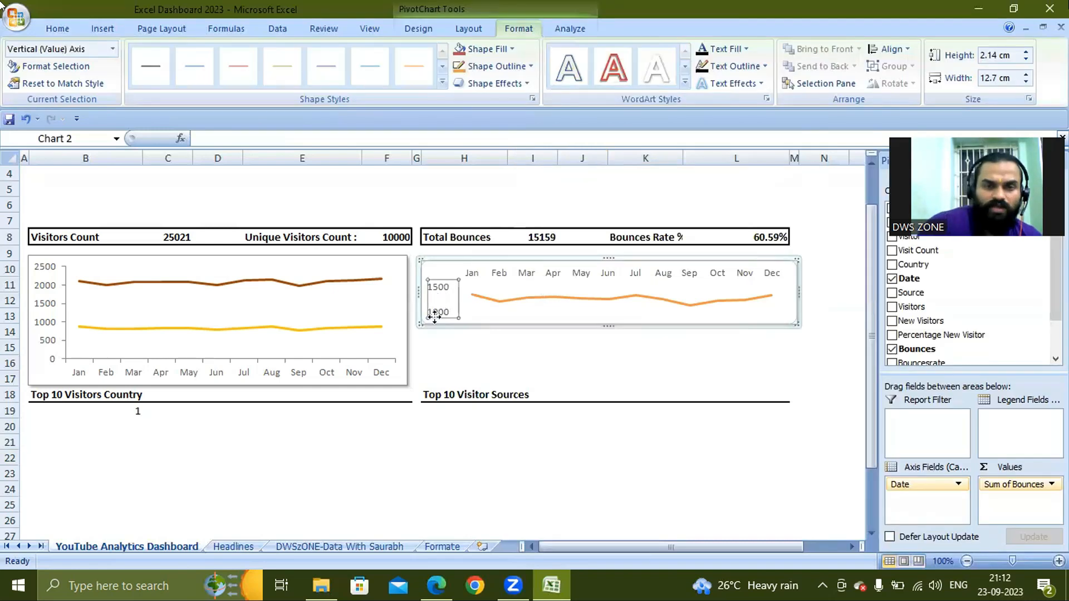
{"action": "left_click", "coordinate": [502, 274]}
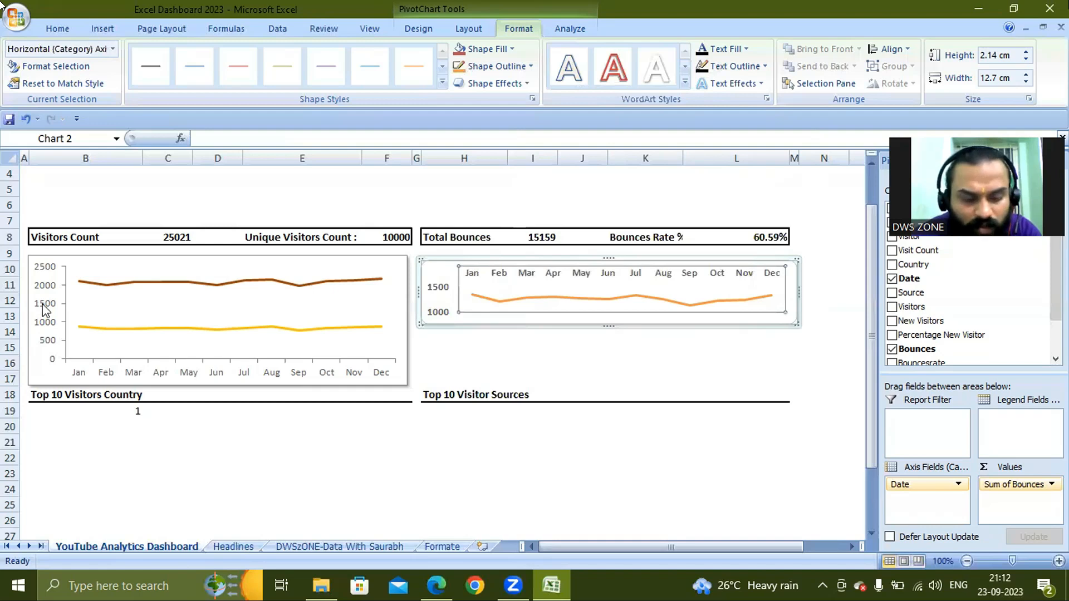
{"action": "left_click", "coordinate": [274, 370]}
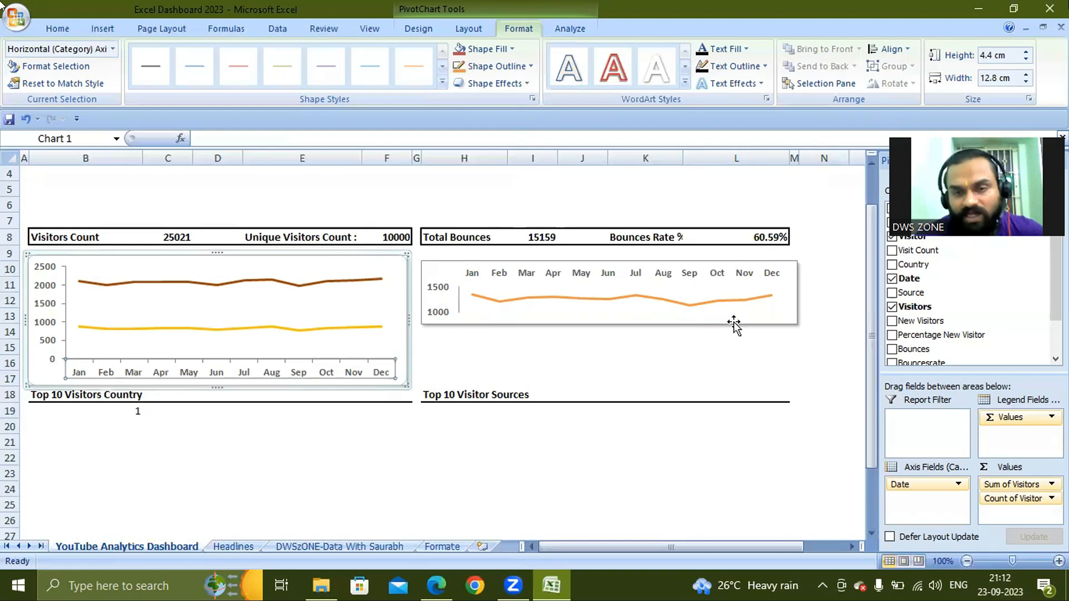
Step: Try centered data labels on the bounces chart's line and turn them off again
{"action": "left_click", "coordinate": [469, 28]}
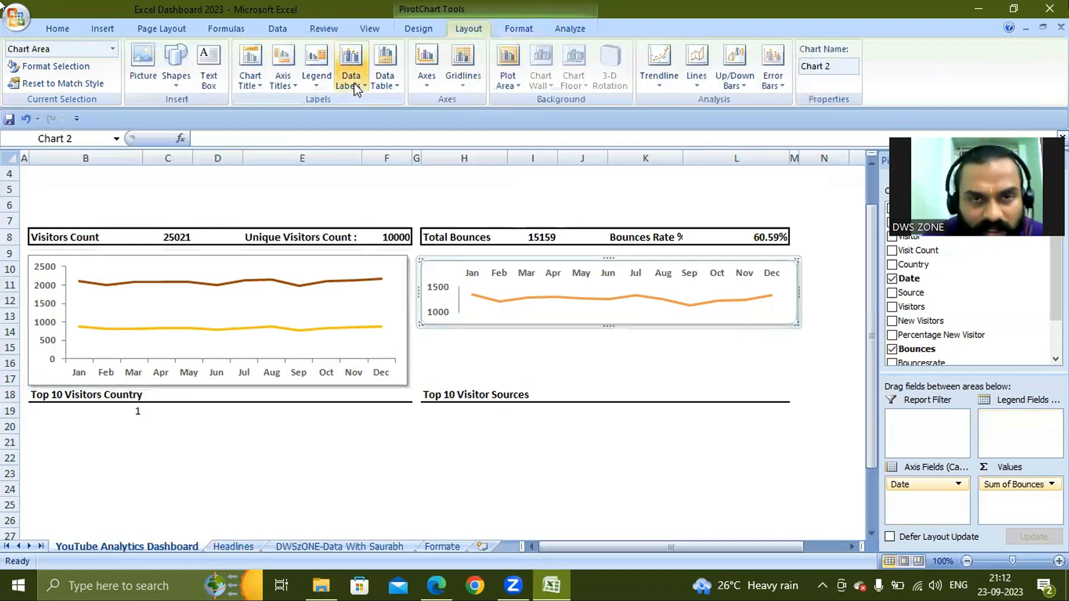
{"action": "left_click", "coordinate": [357, 88]}
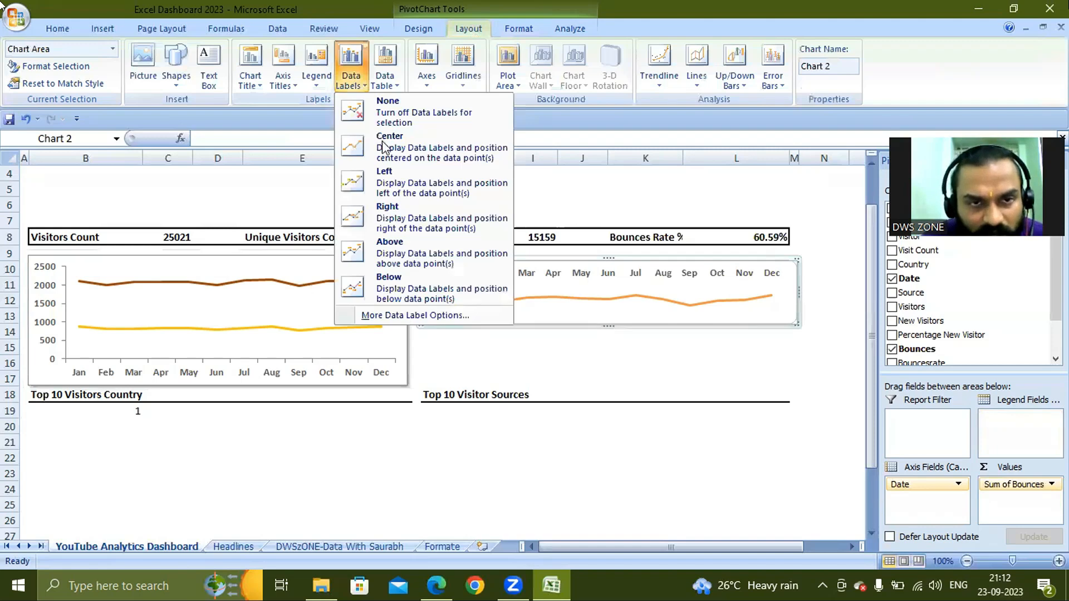
{"action": "left_click", "coordinate": [384, 146]}
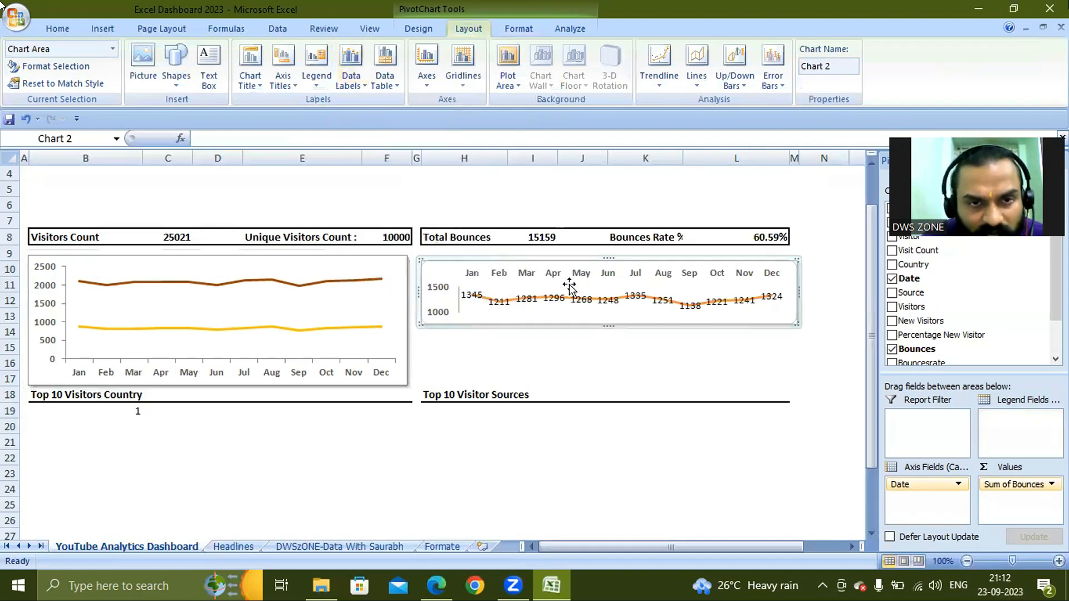
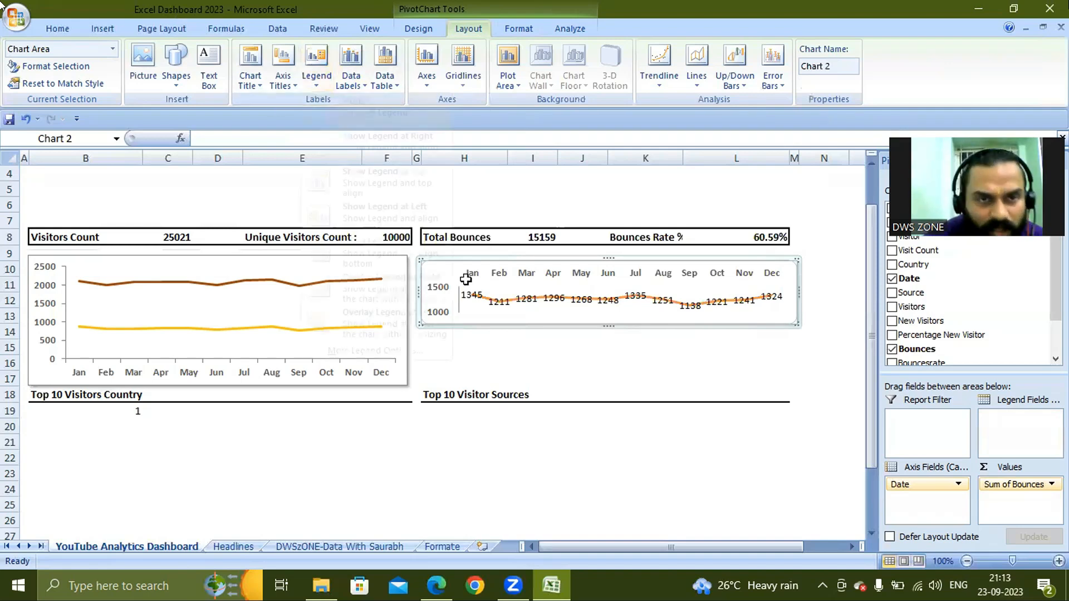
{"action": "left_click", "coordinate": [316, 81]}
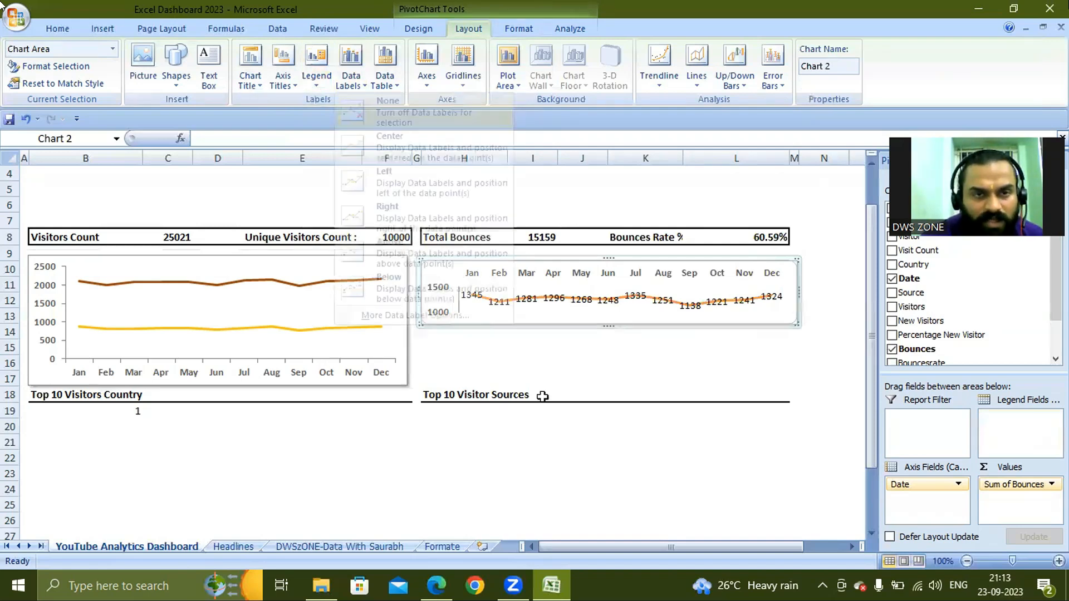
{"action": "left_click", "coordinate": [412, 456]}
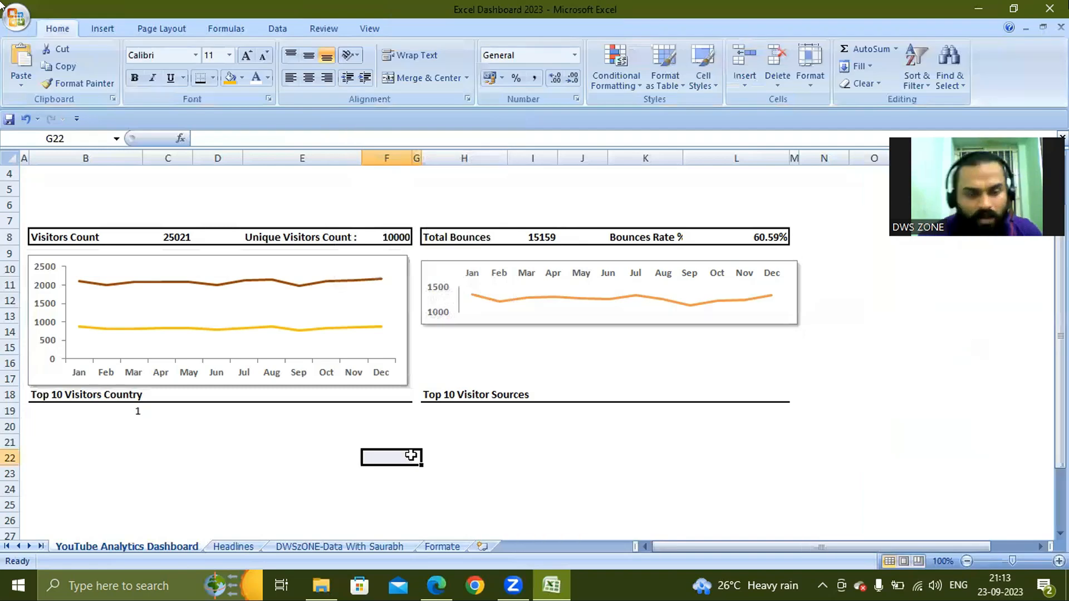
Step: Save the workbook and insert a line PivotChart from the Bounces %age pivot table on the Headlines sheet
{"action": "key", "text": "ctrl+s"}
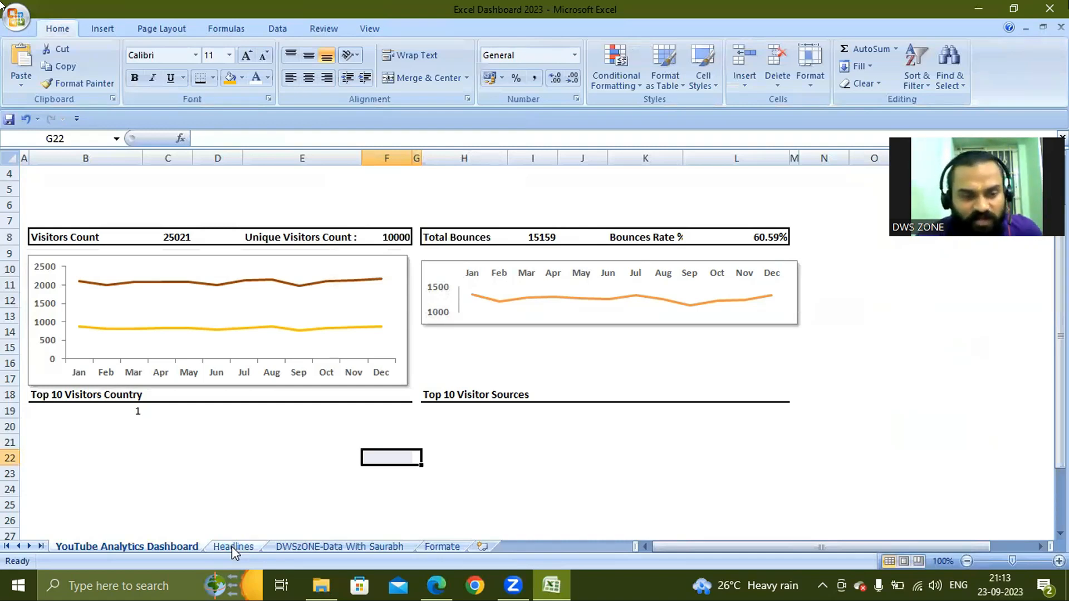
{"action": "left_click", "coordinate": [232, 546]}
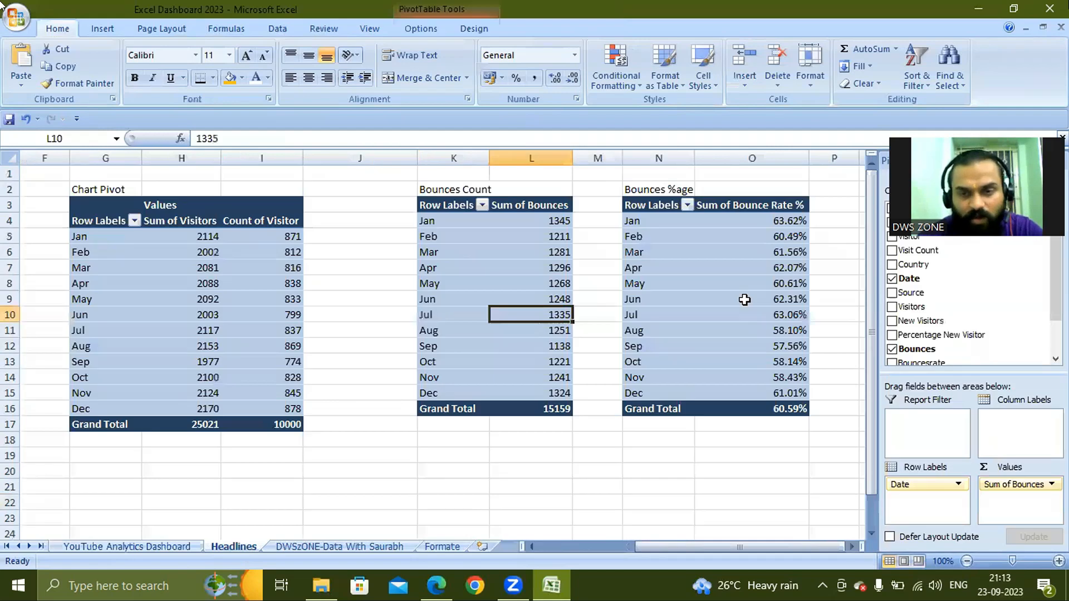
{"action": "left_click", "coordinate": [744, 300]}
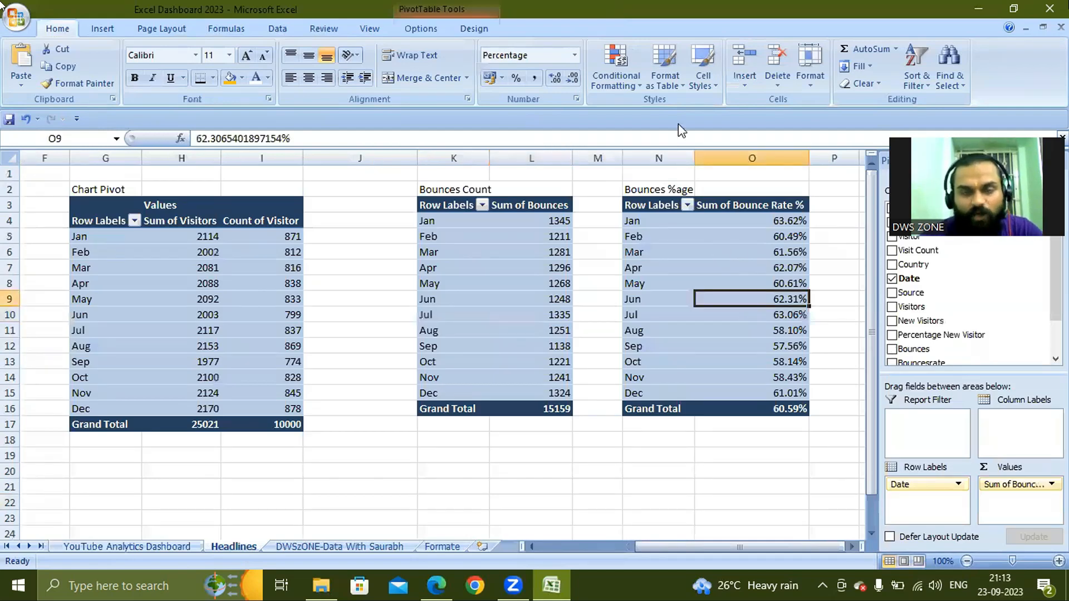
{"action": "left_click", "coordinate": [420, 29]}
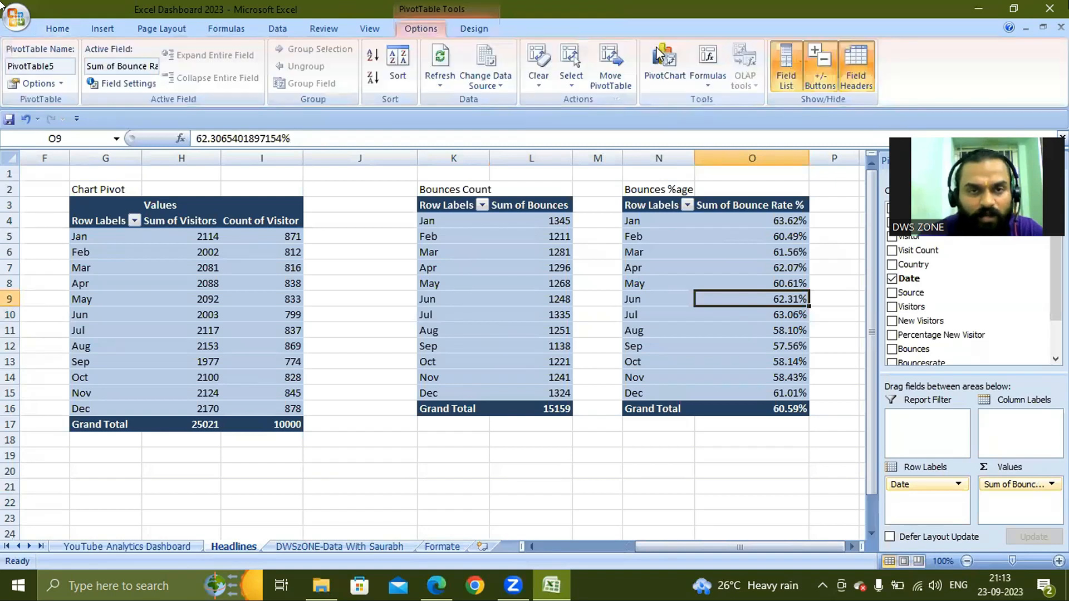
{"action": "left_click", "coordinate": [657, 48]}
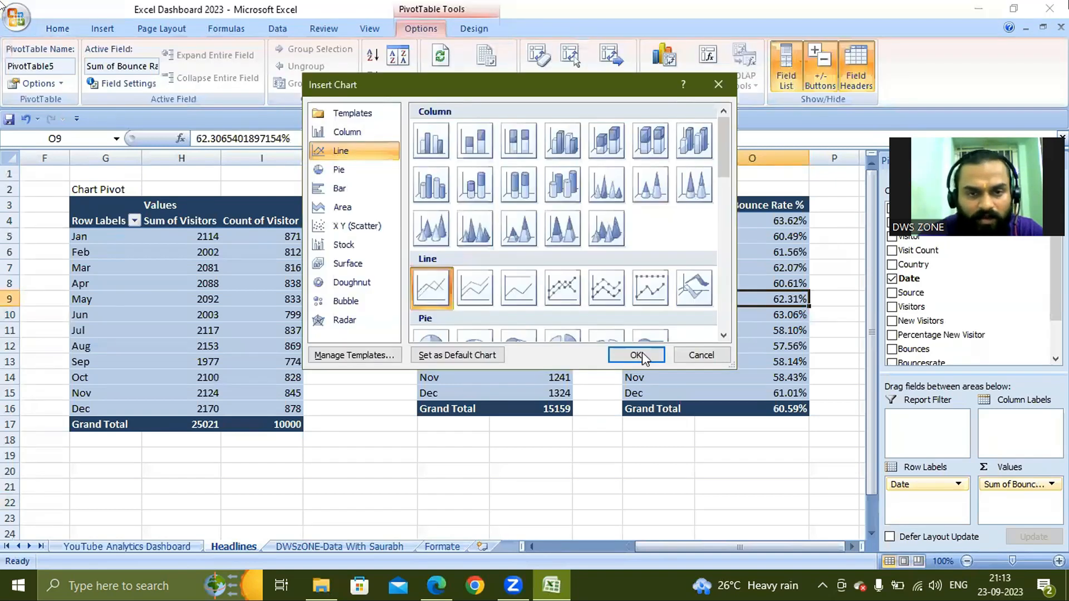
{"action": "left_click", "coordinate": [643, 357]}
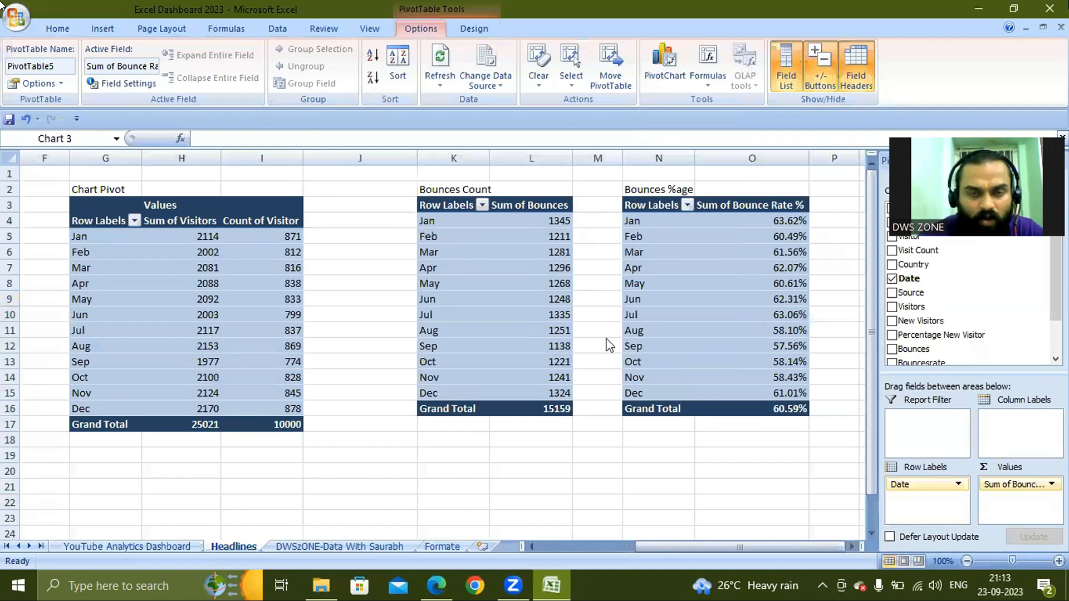
{"action": "left_click", "coordinate": [606, 318]}
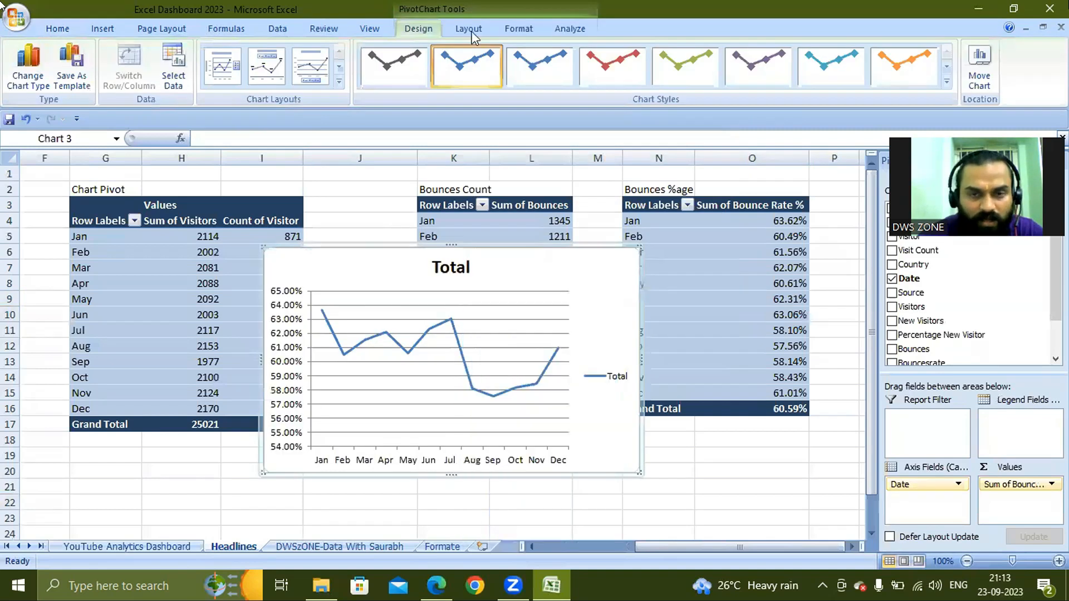
Step: Remove the legend, title and primary horizontal gridlines from the bounce rate line chart
{"action": "left_click", "coordinate": [467, 31]}
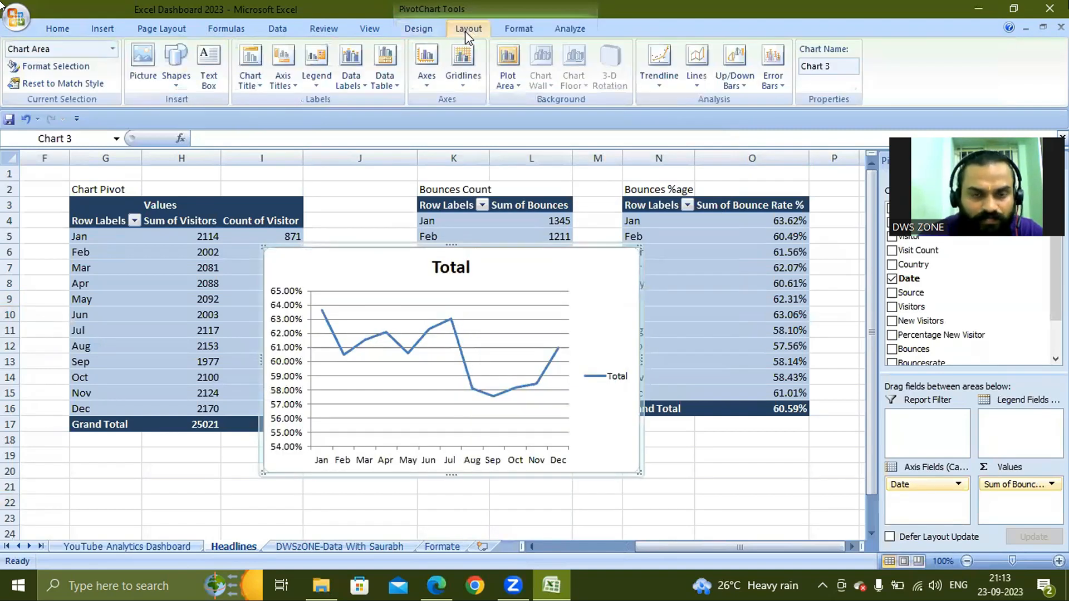
{"action": "left_click", "coordinate": [317, 78]}
{"action": "left_click", "coordinate": [253, 86]}
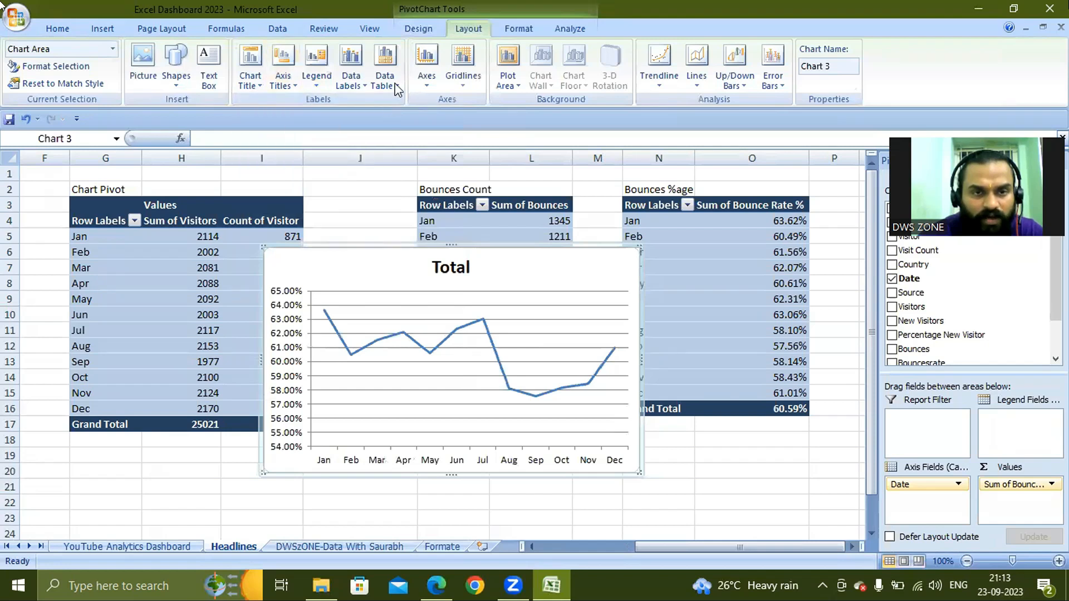
{"action": "left_click", "coordinate": [463, 72]}
{"action": "mouse_move", "coordinate": [479, 102]}
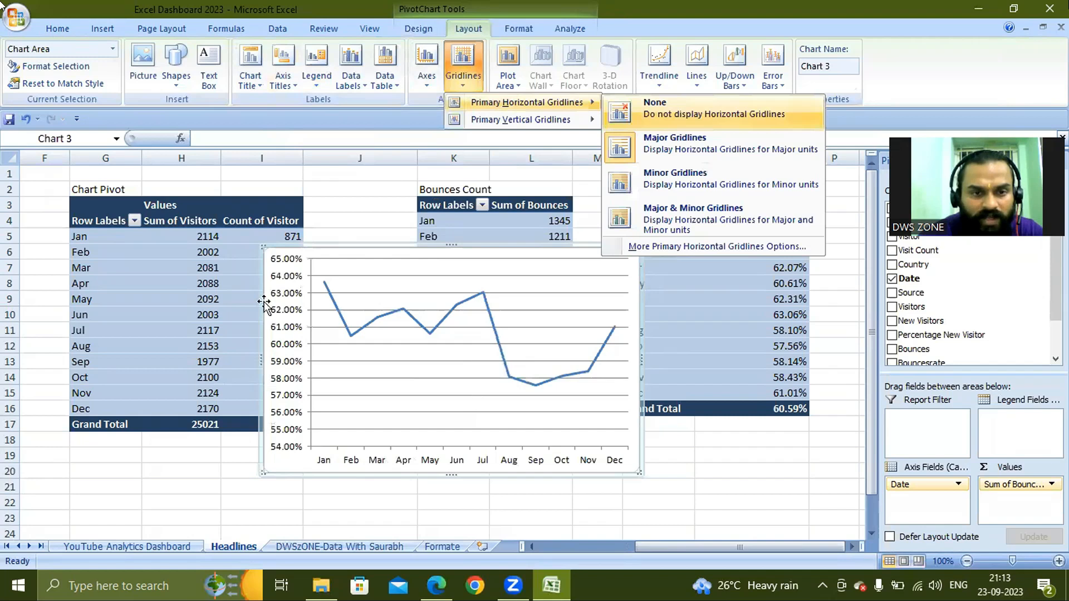
{"action": "key", "text": "Return"}
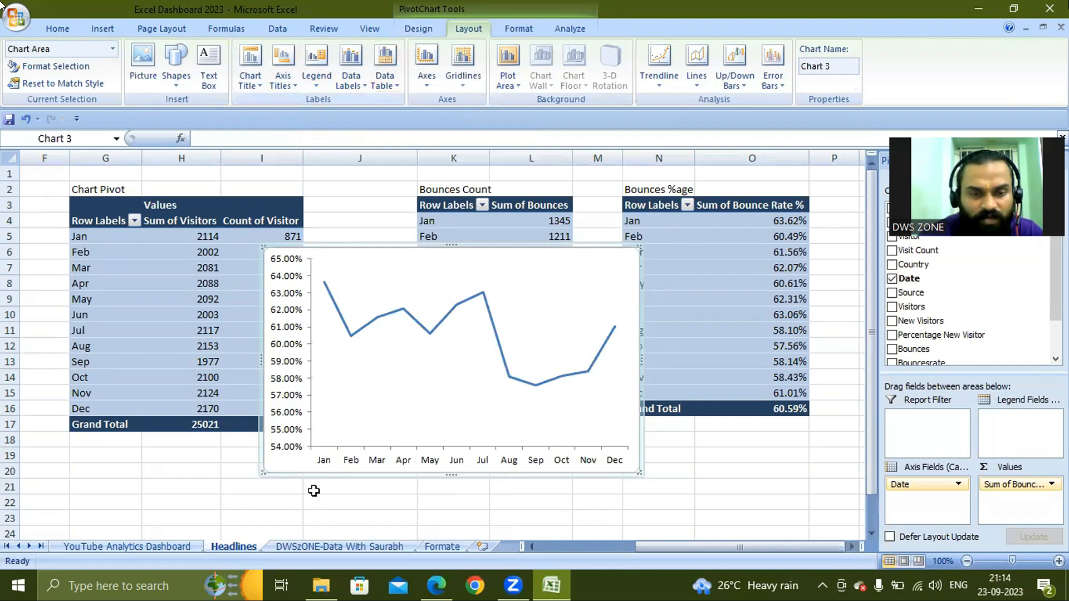
Step: Move the bounce rate chart from the Headlines sheet to cell H15 of the YouTube Analytics Dashboard sheet
{"action": "key", "text": "Delete"}
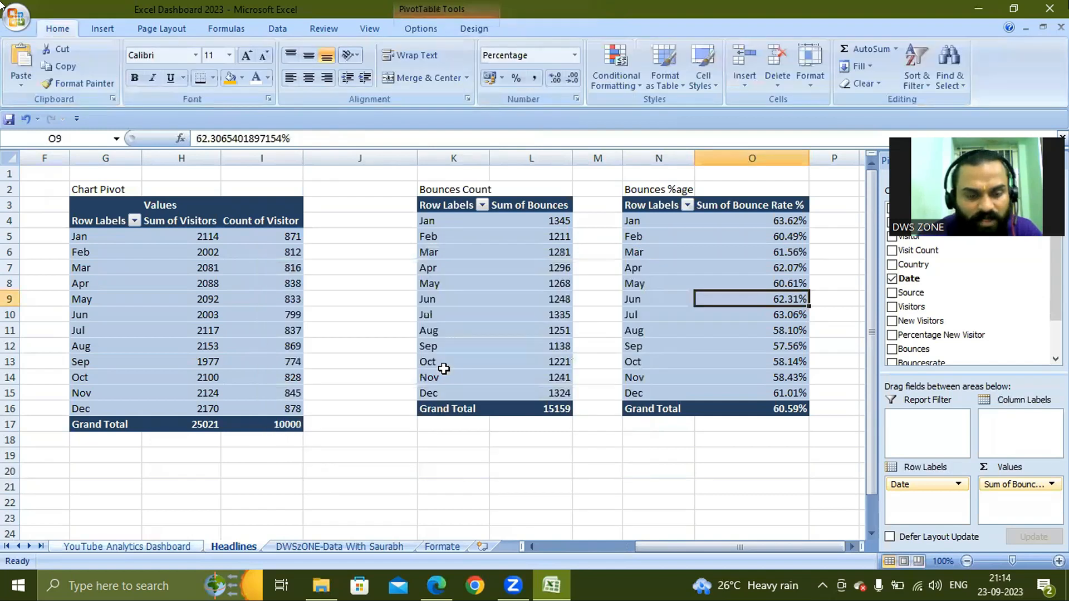
{"action": "key", "text": "ctrl+Page_Up"}
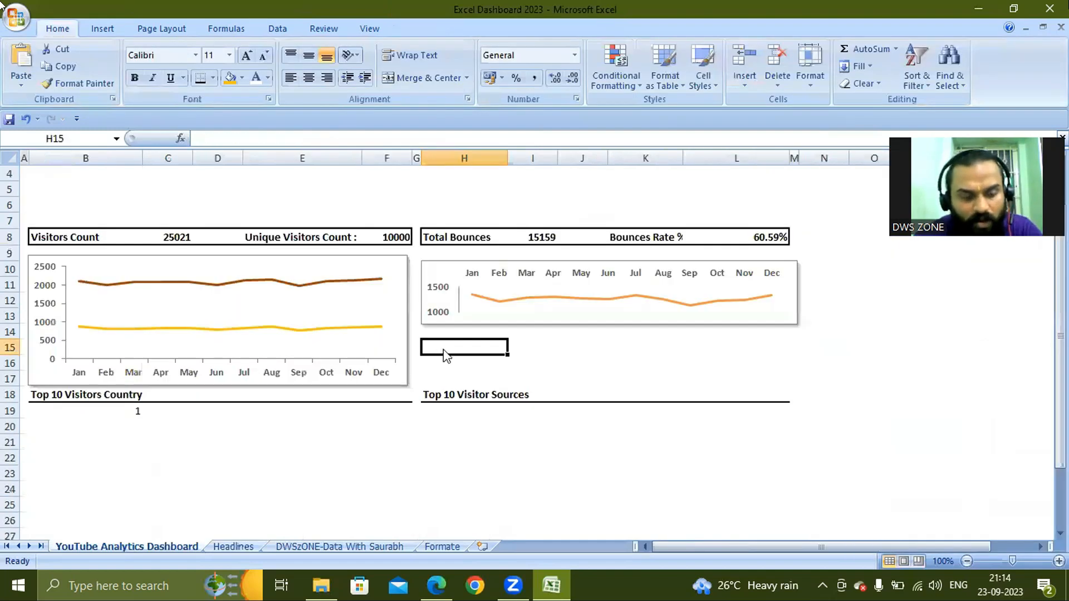
{"action": "key", "text": "ctrl+v"}
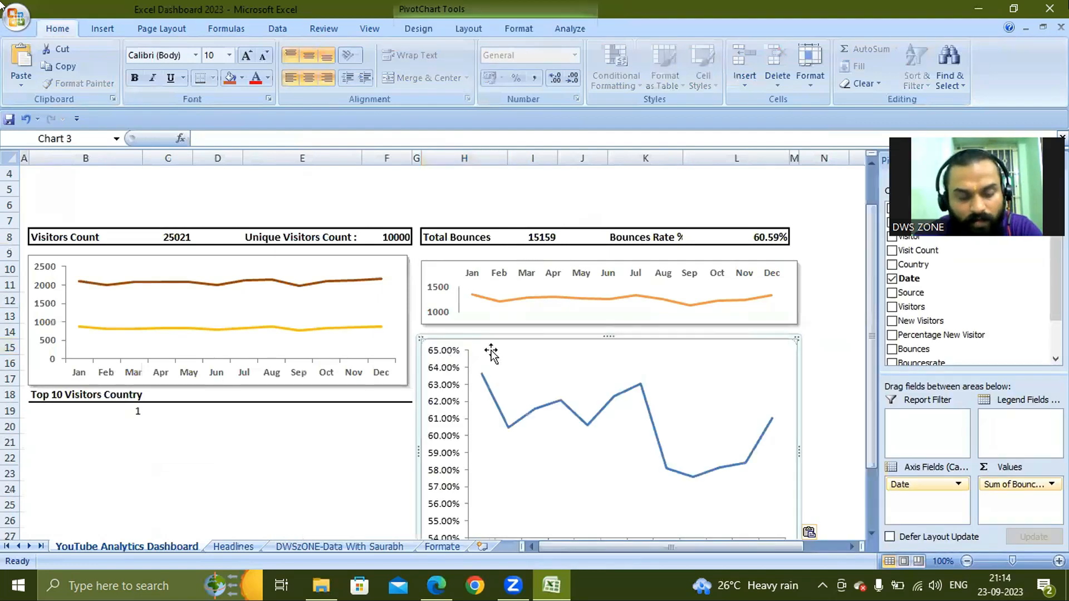
Step: Shrink the bounce rate chart's height so it fits rows 15 to 17, above the Top 10 Visitor Sources heading
{"action": "left_click_drag", "start_coordinate": [506, 321], "coordinate": [506, 330]}
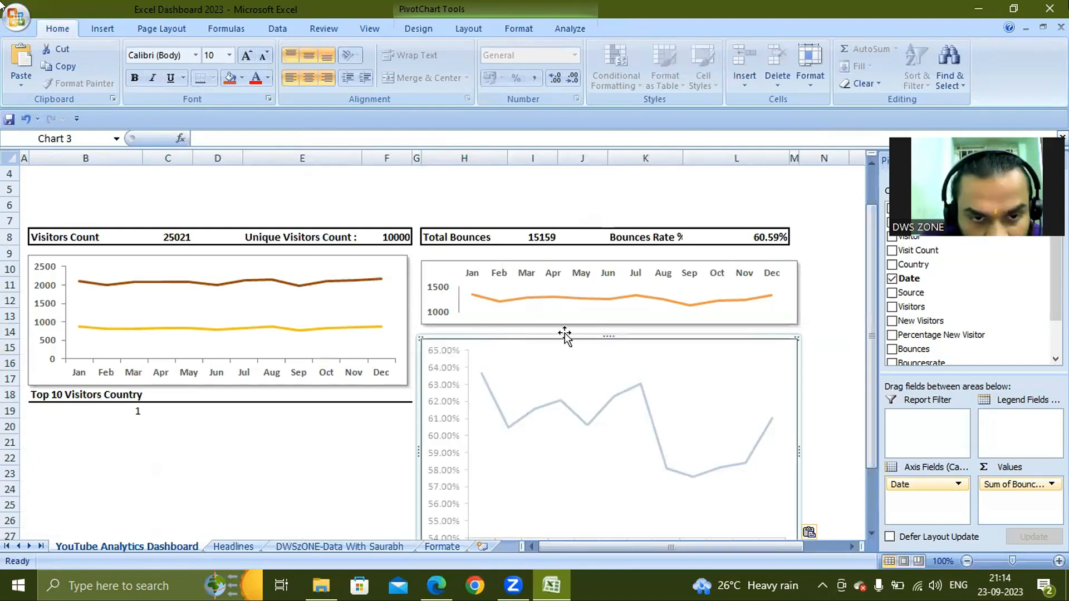
{"action": "left_click_drag", "start_coordinate": [565, 335], "coordinate": [563, 334]}
{"action": "scroll", "coordinate": [611, 427], "scroll_direction": "down", "scroll_amount": 3}
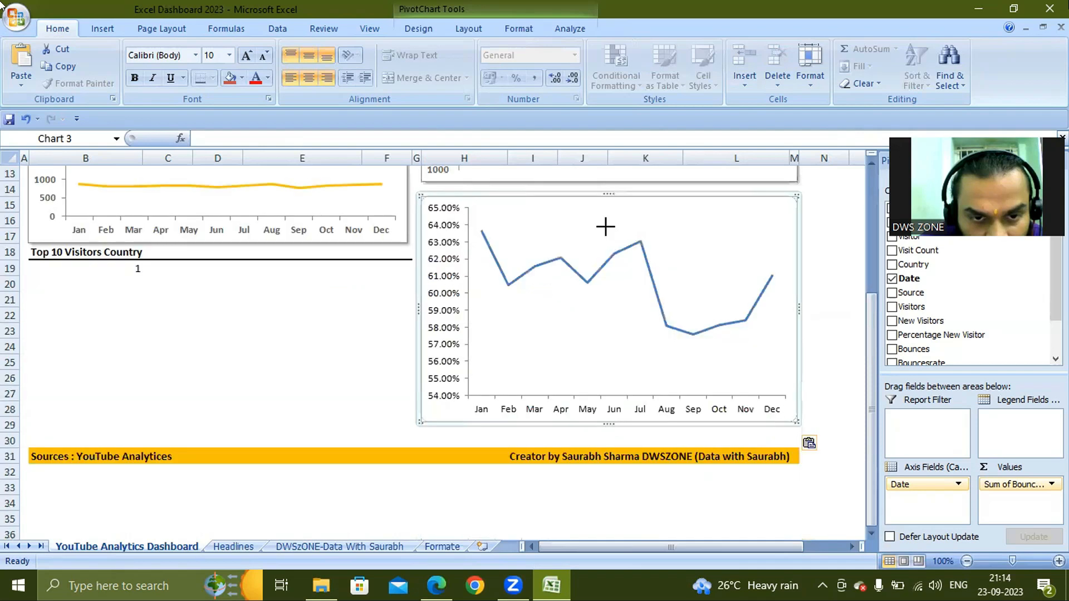
{"action": "left_click_drag", "start_coordinate": [605, 226], "coordinate": [601, 248]}
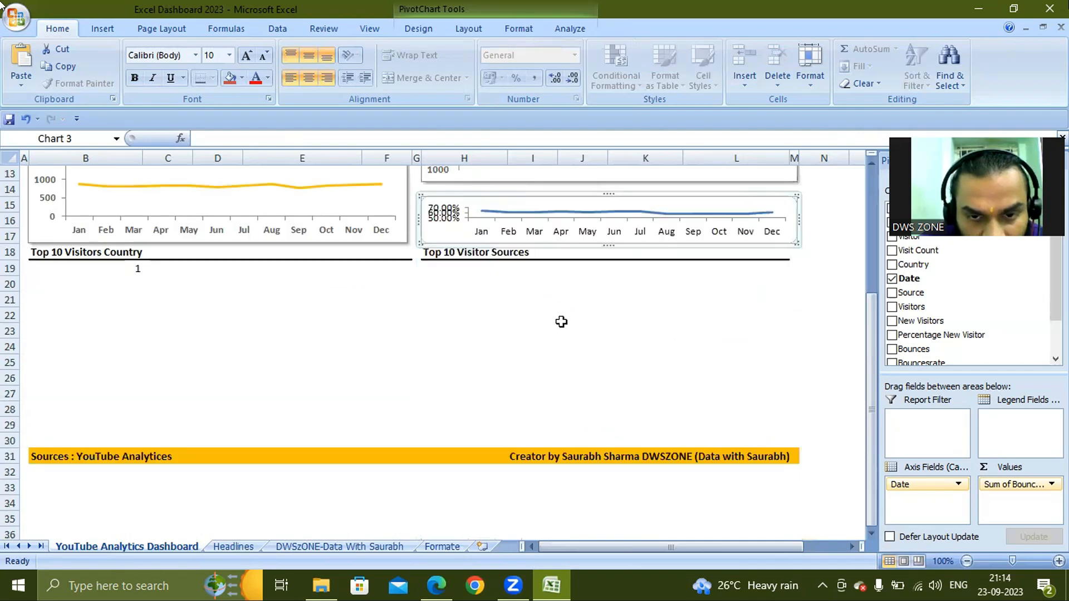
Step: Try to nudge the bounces chart upward beneath the Total Bounces row
{"action": "scroll", "coordinate": [561, 322], "scroll_direction": "up", "scroll_amount": 1}
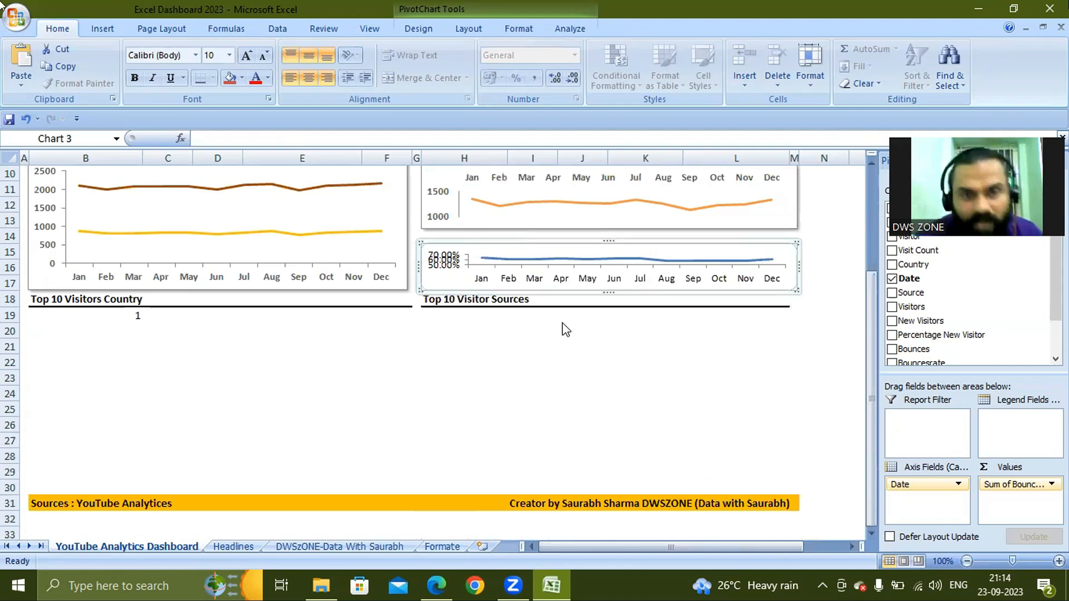
{"action": "scroll", "coordinate": [613, 274], "scroll_direction": "up", "scroll_amount": 1}
{"action": "left_click", "coordinate": [612, 274]}
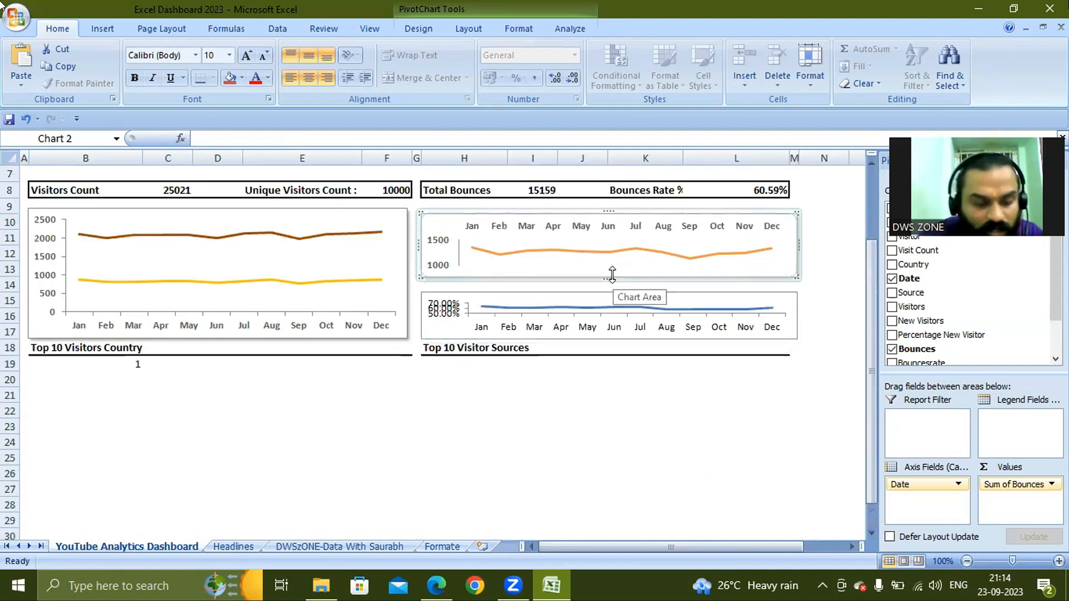
{"action": "key", "text": "Up"}
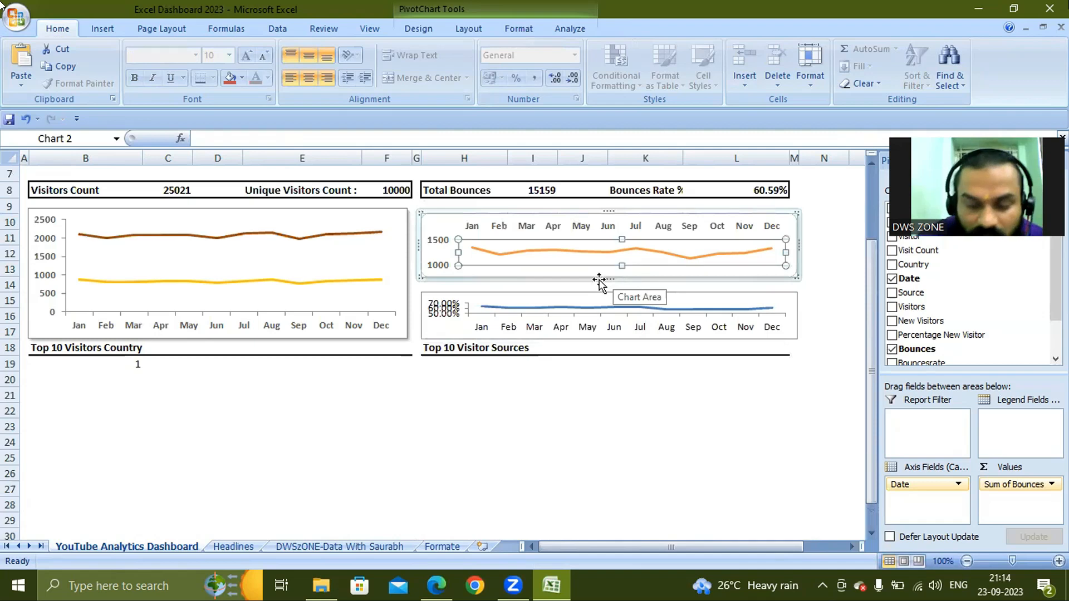
{"action": "left_click", "coordinate": [435, 218]}
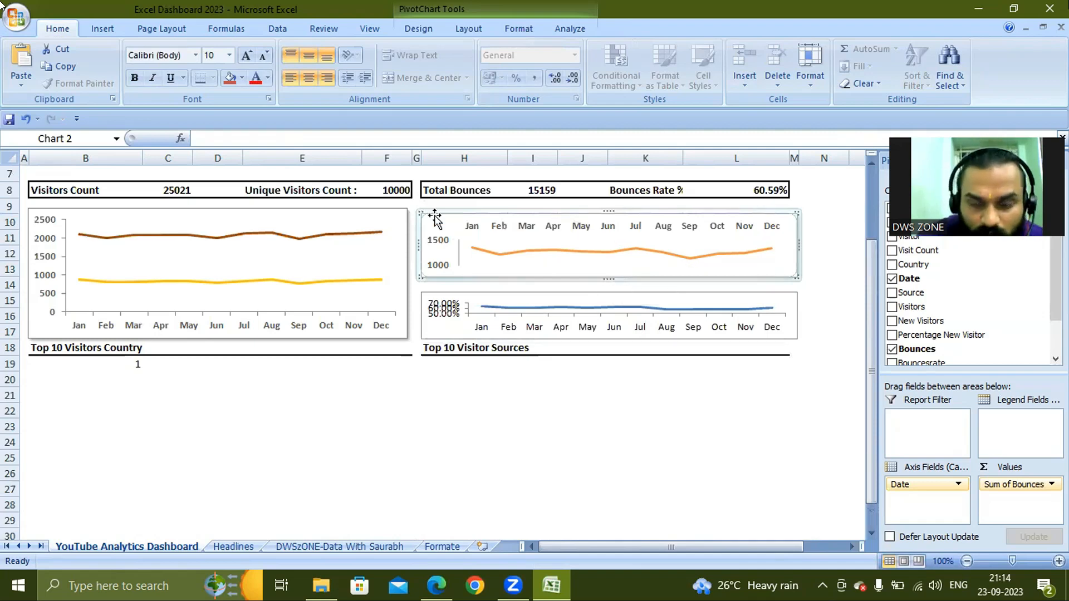
{"action": "key", "text": "Up"}
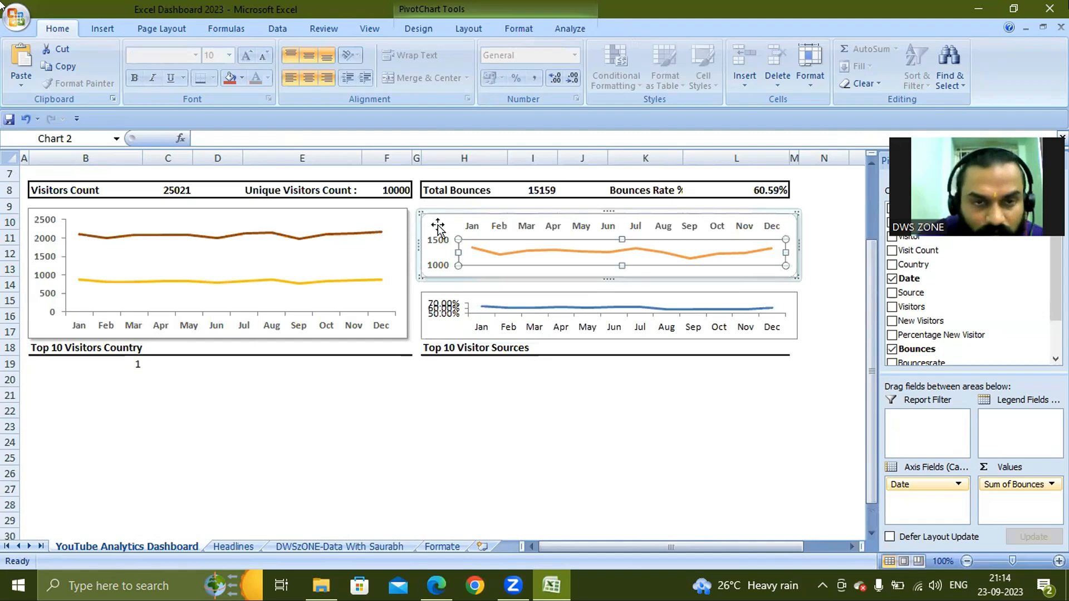
{"action": "key", "text": "Up"}
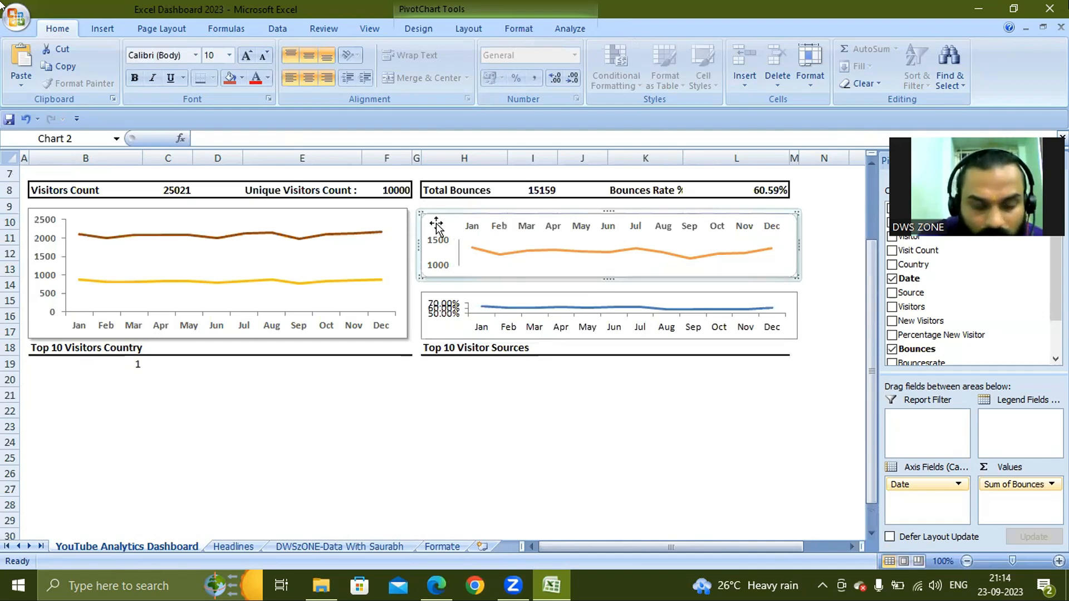
{"action": "key", "text": "Down"}
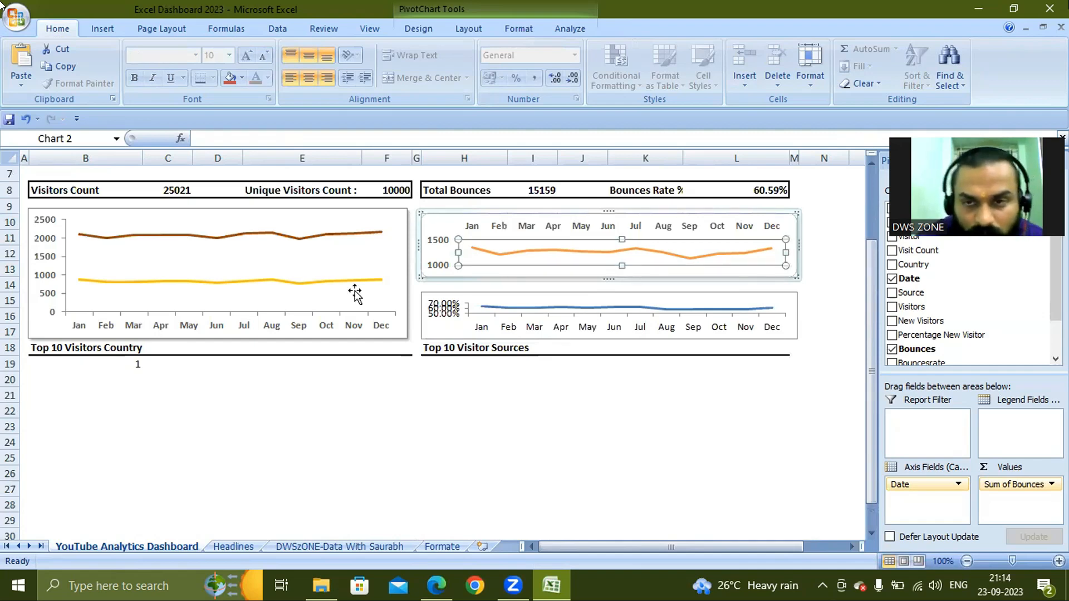
{"action": "key", "text": "Down"}
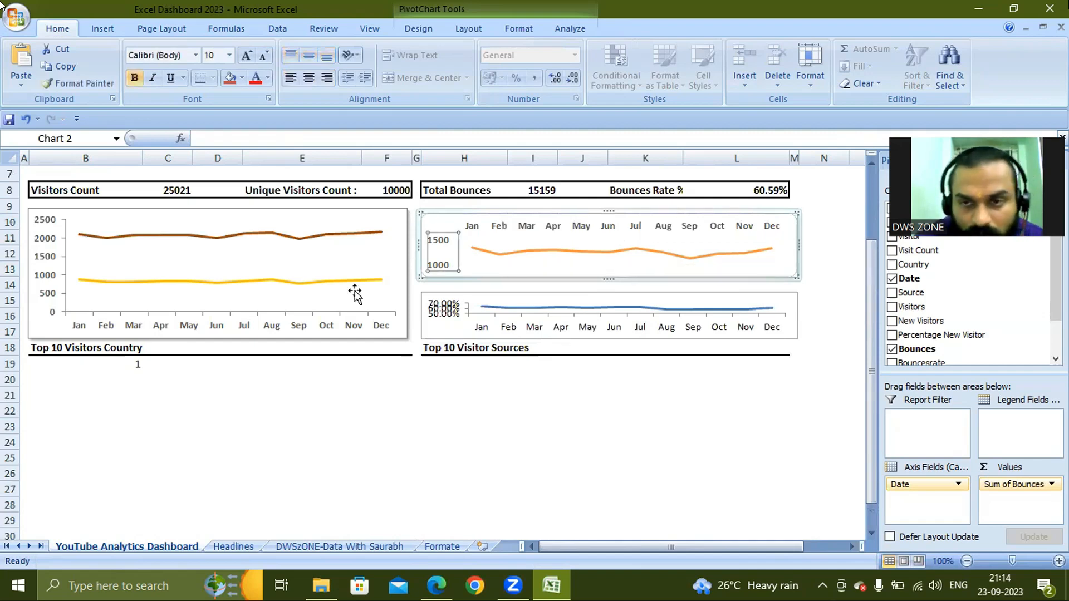
Step: Extend the bounce rate chart up towards the bounces chart and set its month axis's major tick marks and axis labels to None
{"action": "left_click", "coordinate": [655, 291]}
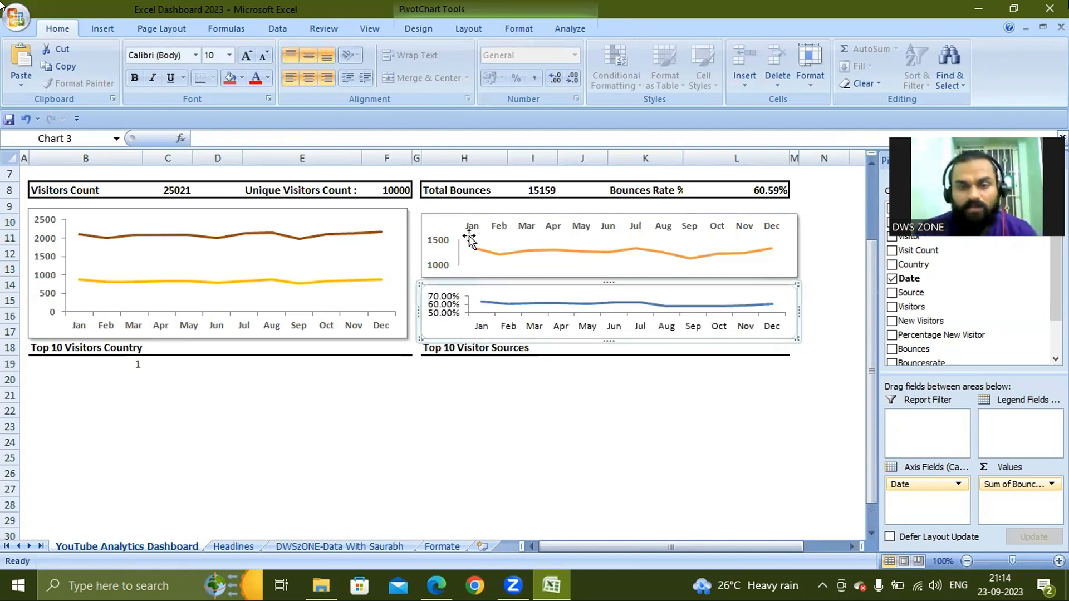
{"action": "left_click", "coordinate": [479, 332]}
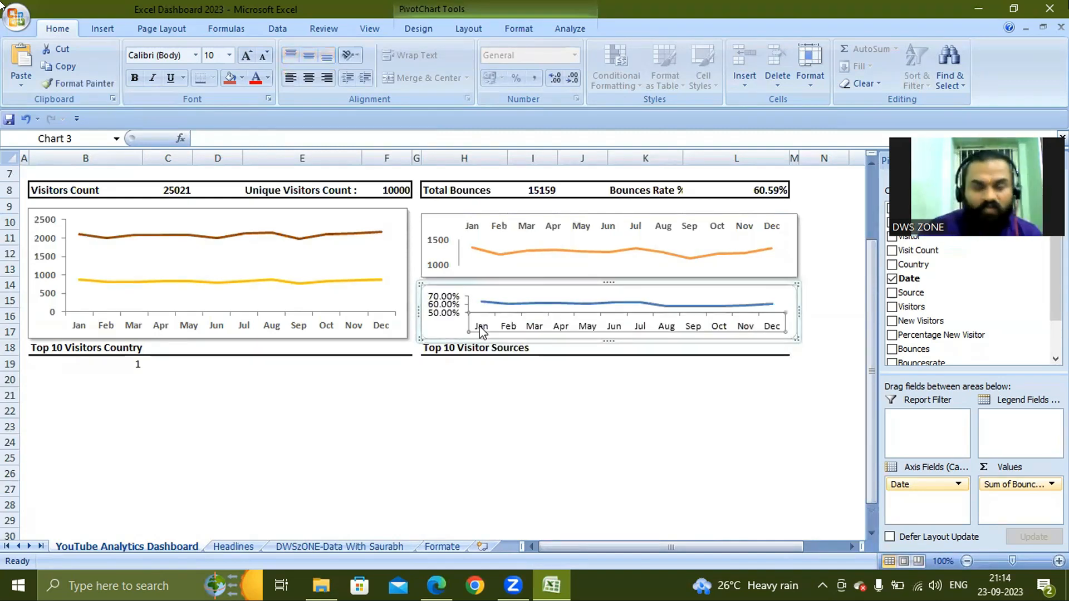
{"action": "right_click", "coordinate": [482, 332]}
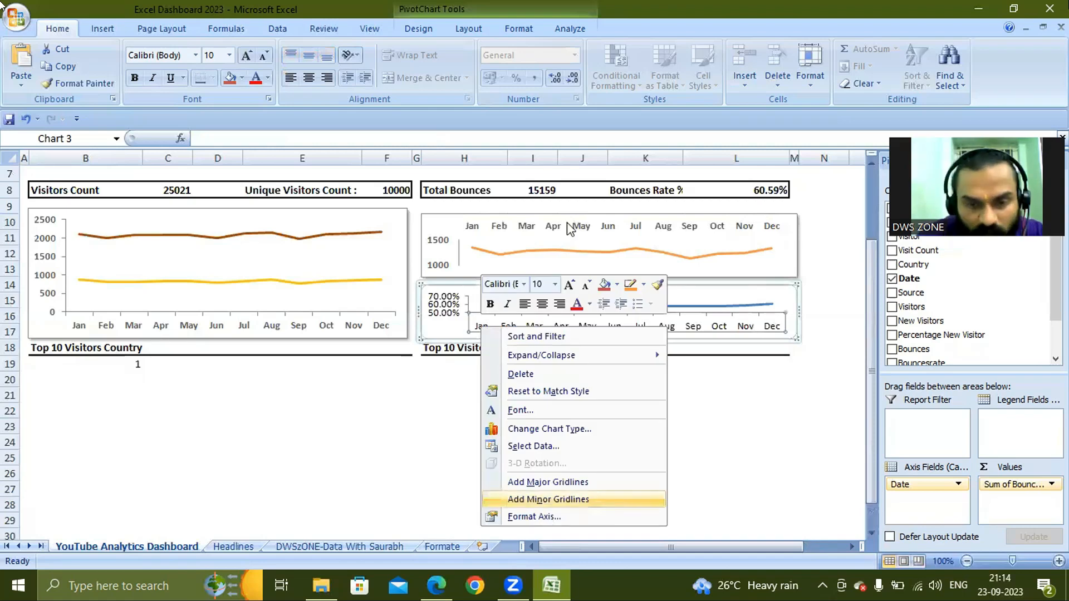
{"action": "key", "text": "Escape"}
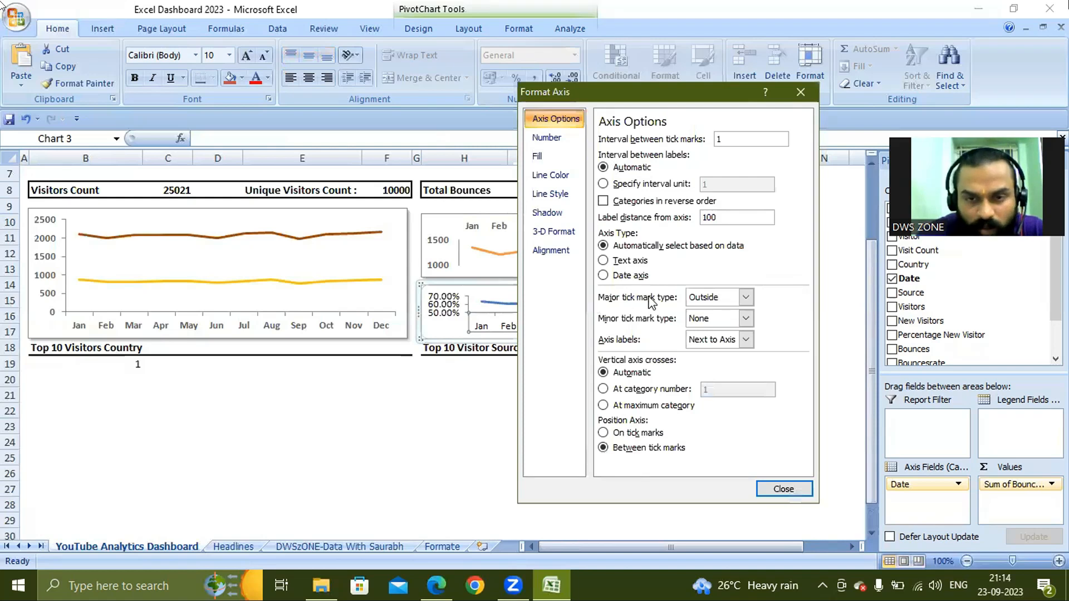
{"action": "left_click", "coordinate": [746, 298]}
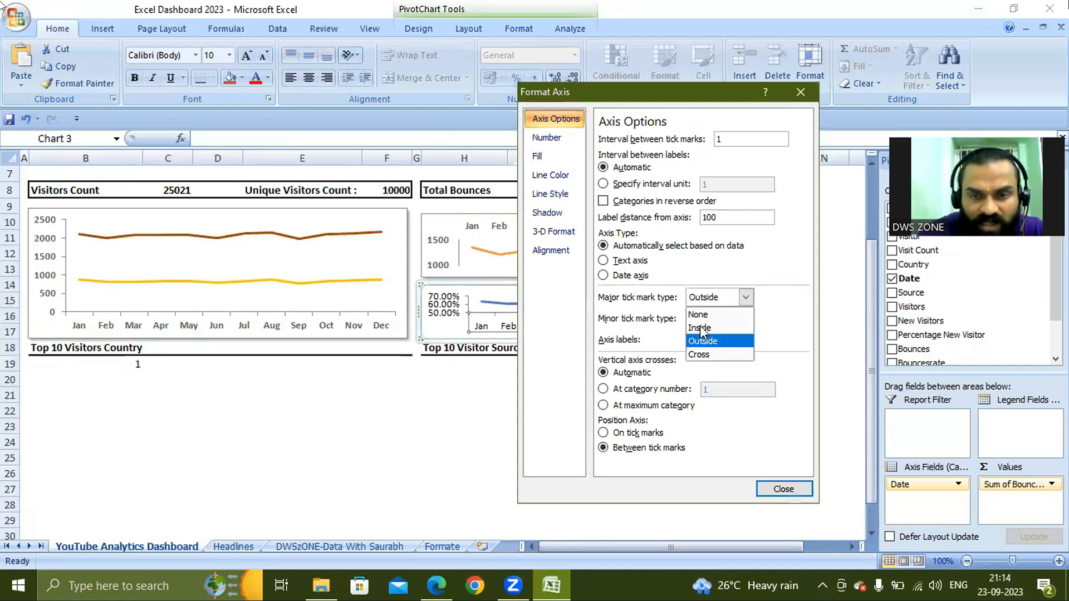
{"action": "left_click", "coordinate": [719, 315]}
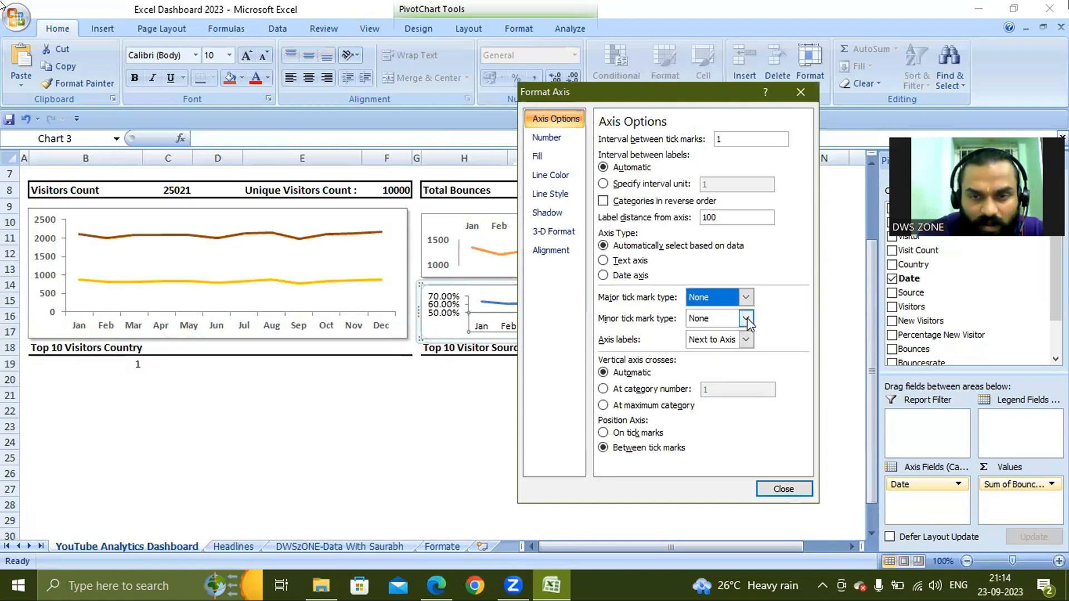
{"action": "left_click", "coordinate": [745, 339]}
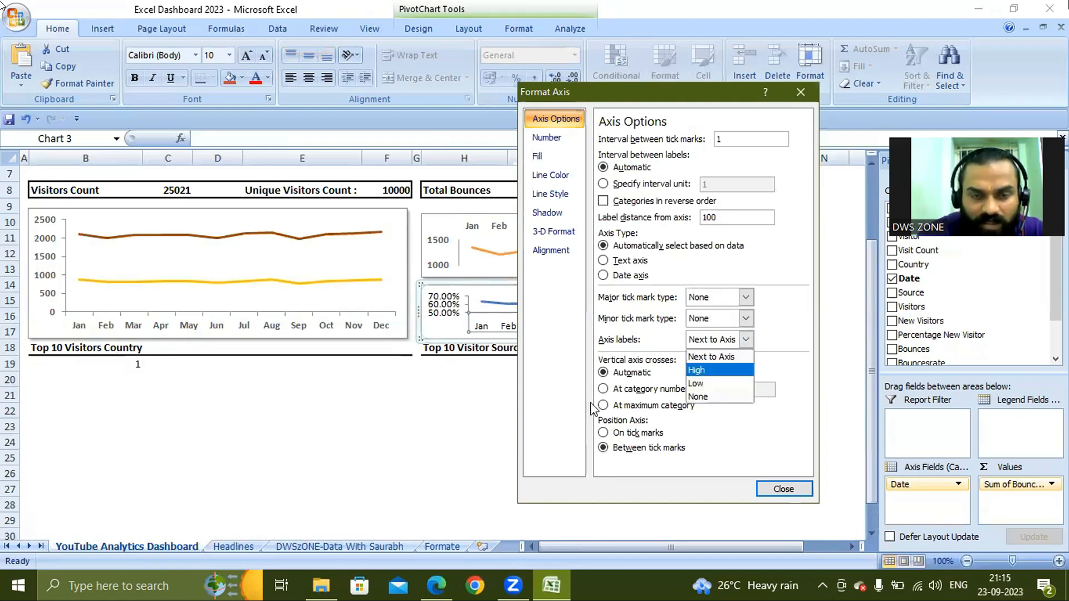
{"action": "left_click", "coordinate": [706, 395]}
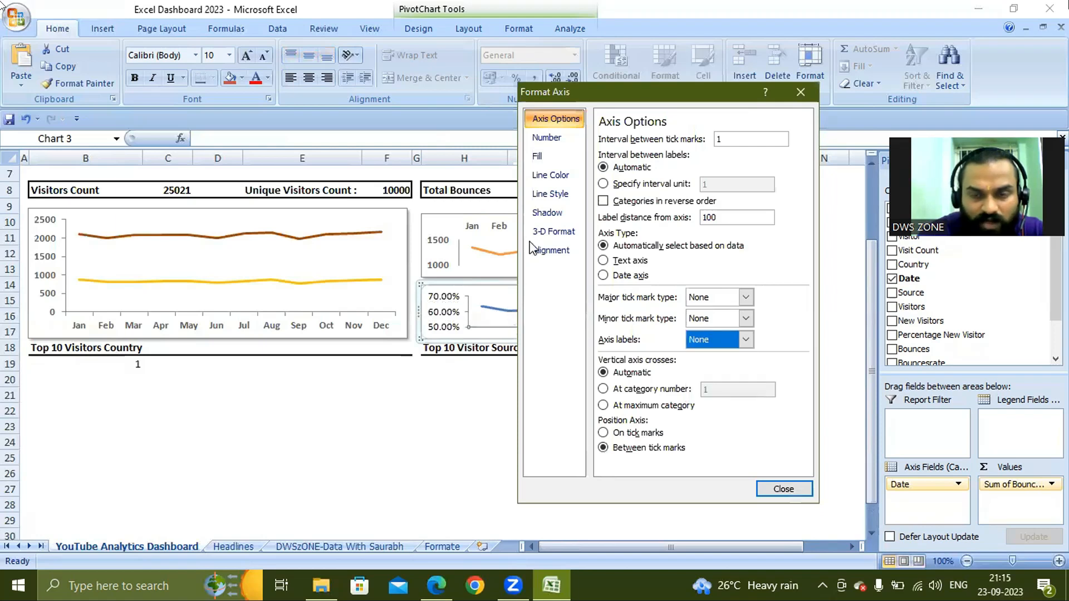
Step: Set the month axis's number format in the bounce rate chart to Percentage with 0 decimal places
{"action": "left_click", "coordinate": [550, 143]}
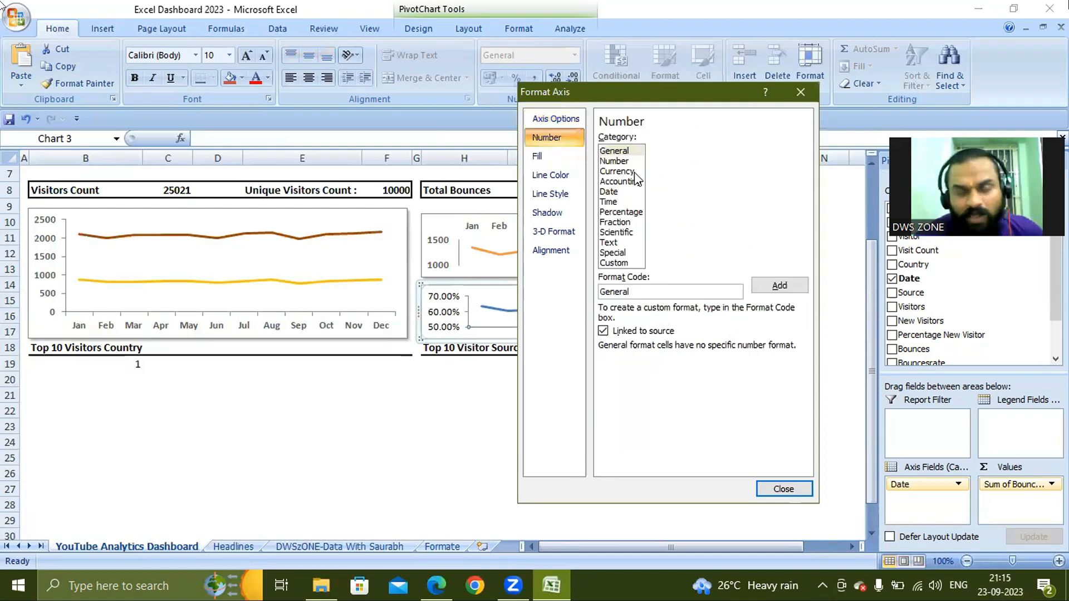
{"action": "left_click", "coordinate": [621, 212]}
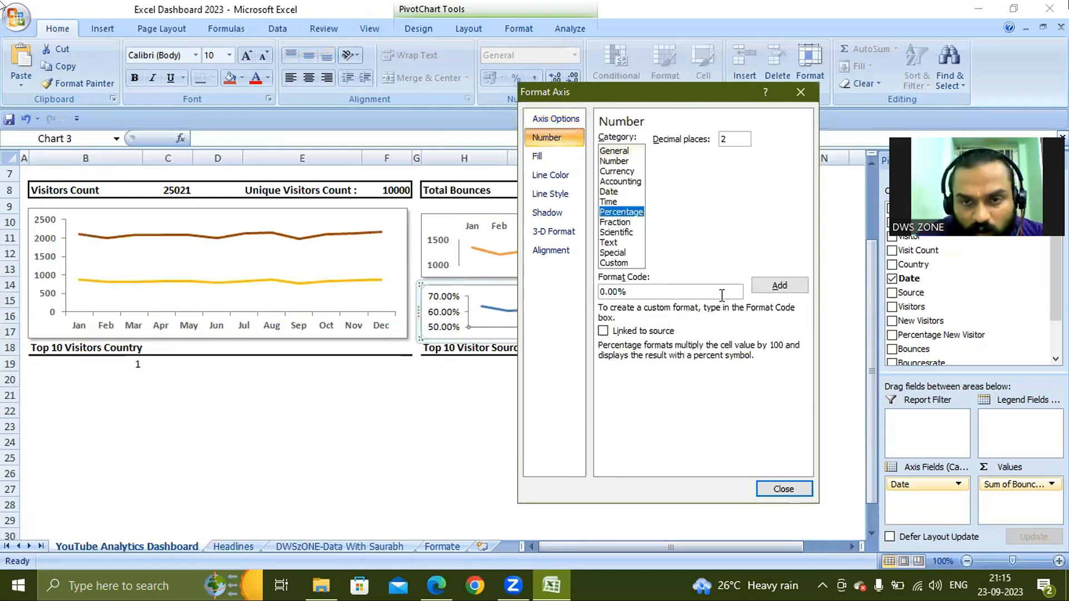
{"action": "left_click", "coordinate": [732, 140]}
{"action": "key", "text": "BackSpace"}
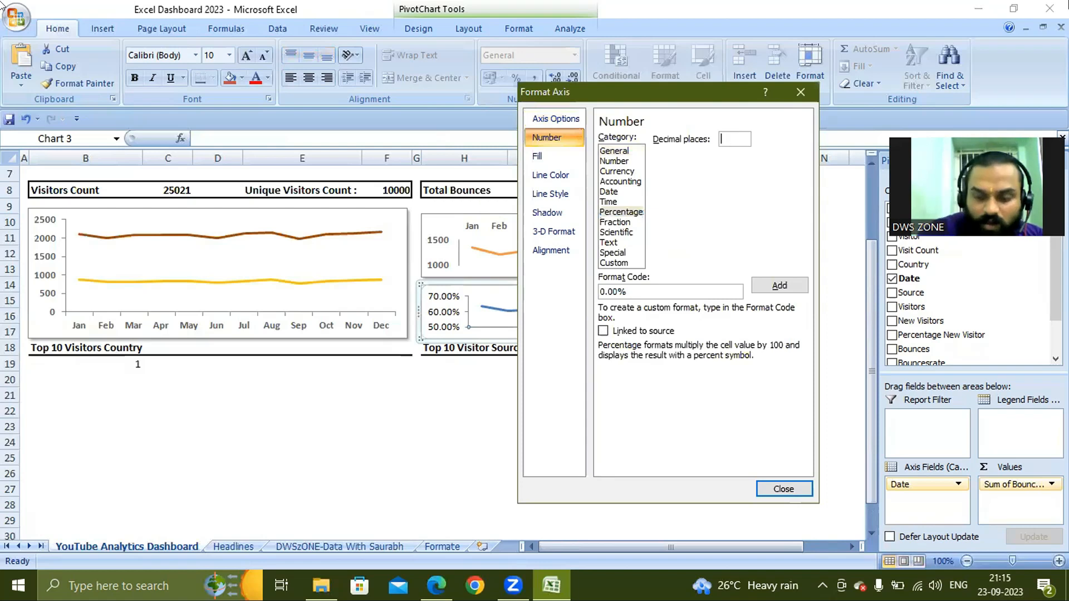
{"action": "type", "text": "0"}
{"action": "left_click", "coordinate": [798, 490]}
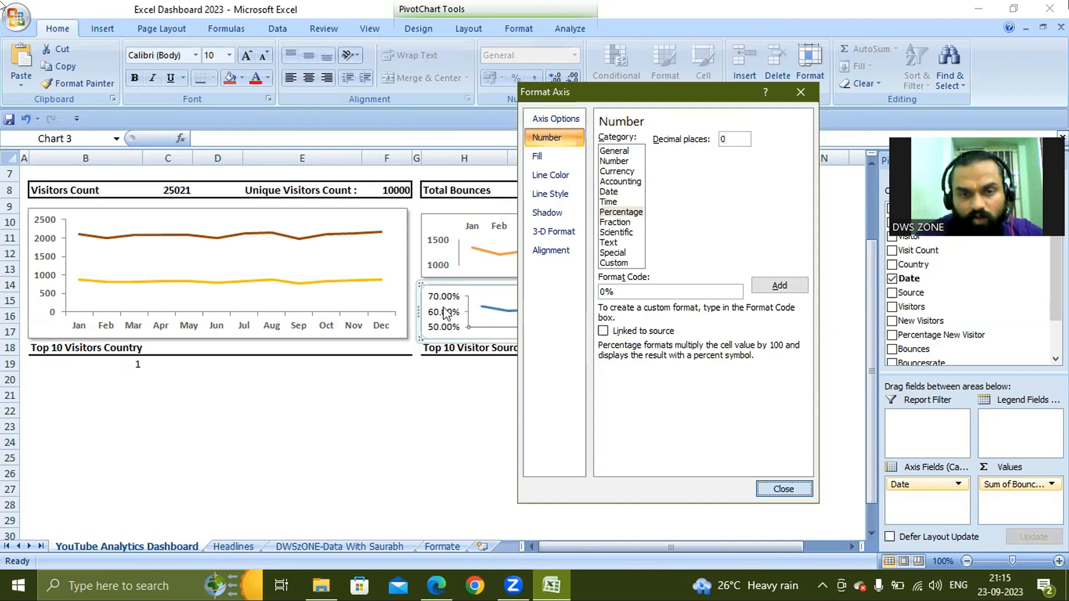
{"action": "key", "text": "Return"}
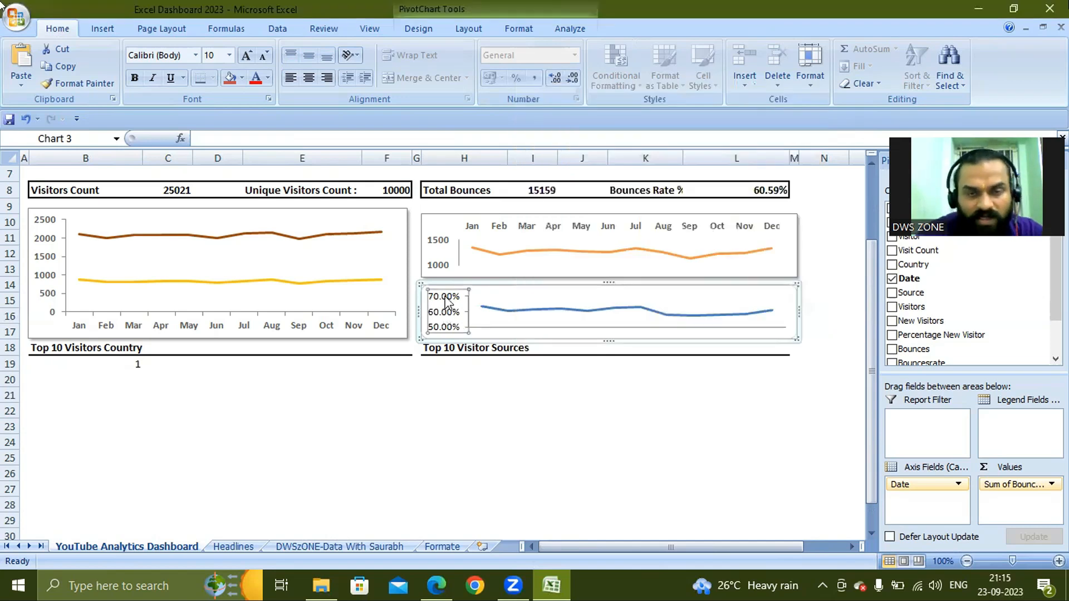
Step: Open the axis formatting settings for the percentage axis of the bounce rate chart
{"action": "left_click", "coordinate": [418, 28]}
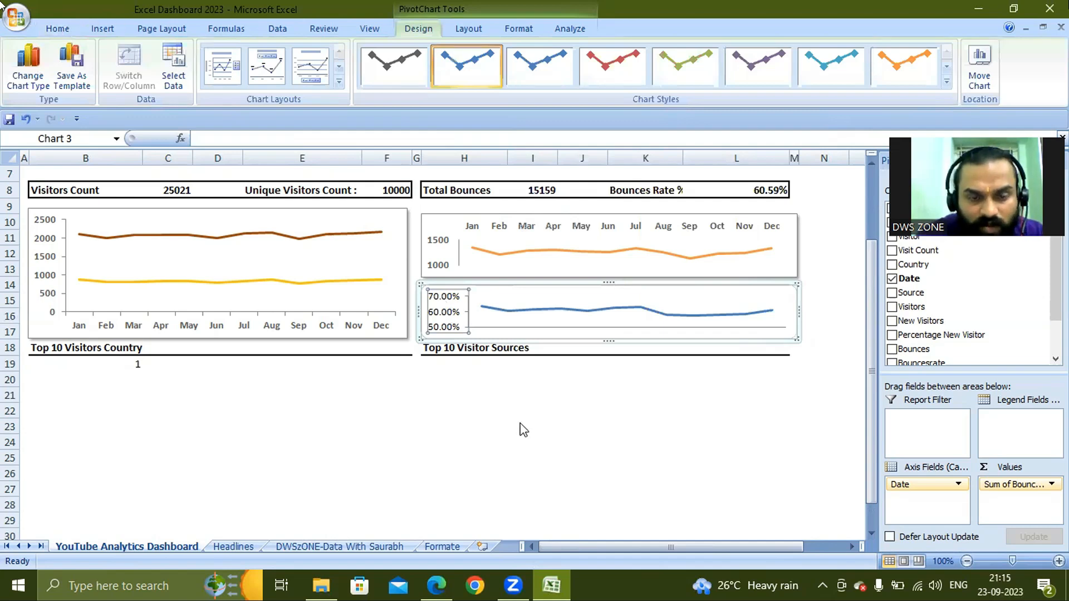
{"action": "right_click", "coordinate": [444, 296]}
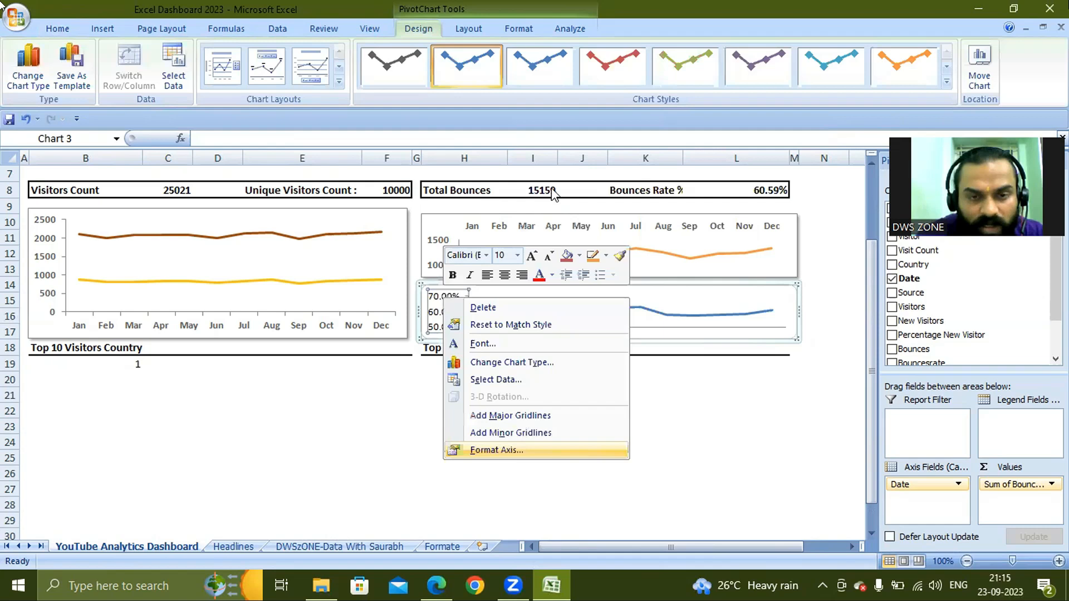
{"action": "left_click", "coordinate": [497, 450]}
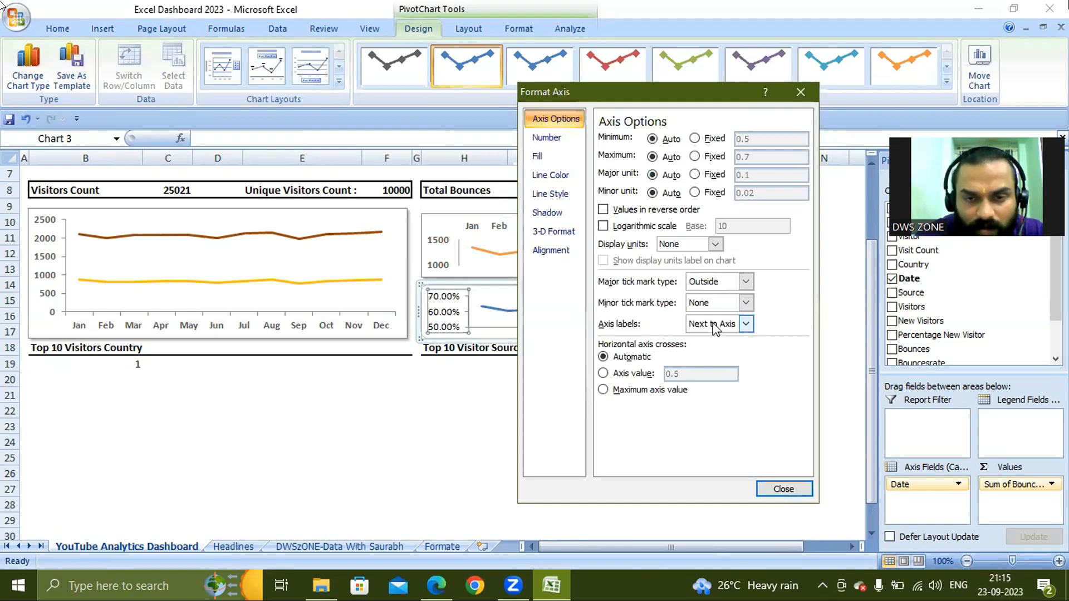
Step: Try setting the percentage axis's labels to None and restore them to Next to Axis
{"action": "left_click", "coordinate": [746, 324]}
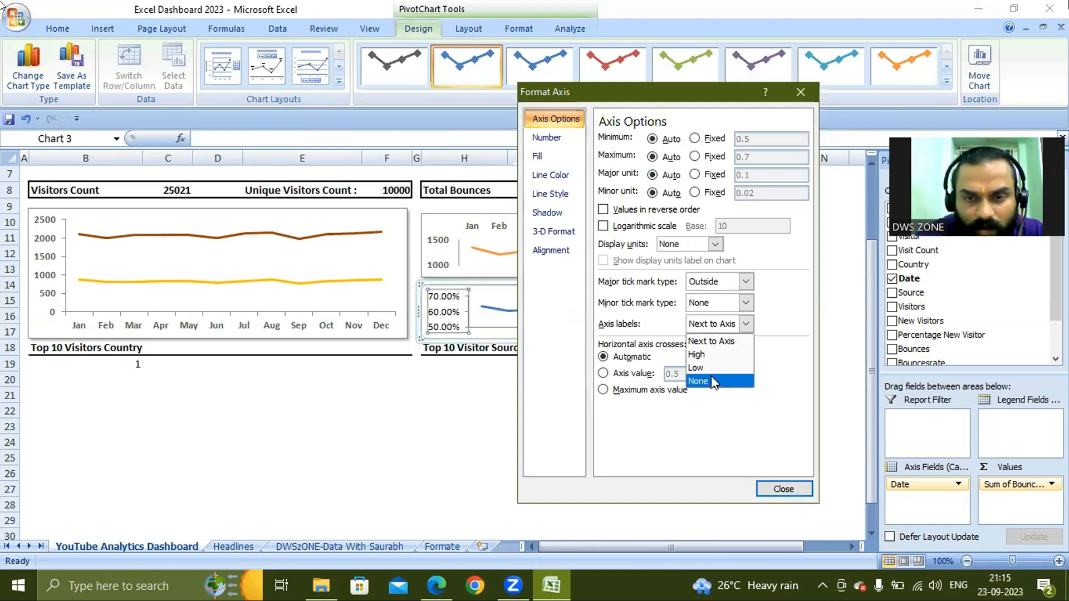
{"action": "left_click", "coordinate": [698, 382]}
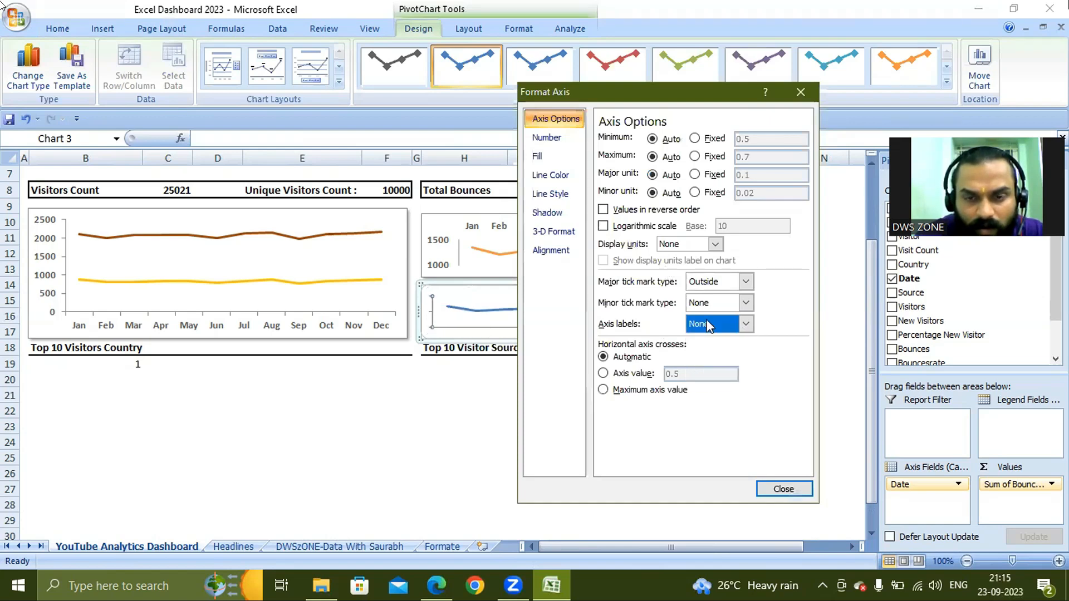
{"action": "left_click", "coordinate": [746, 324]}
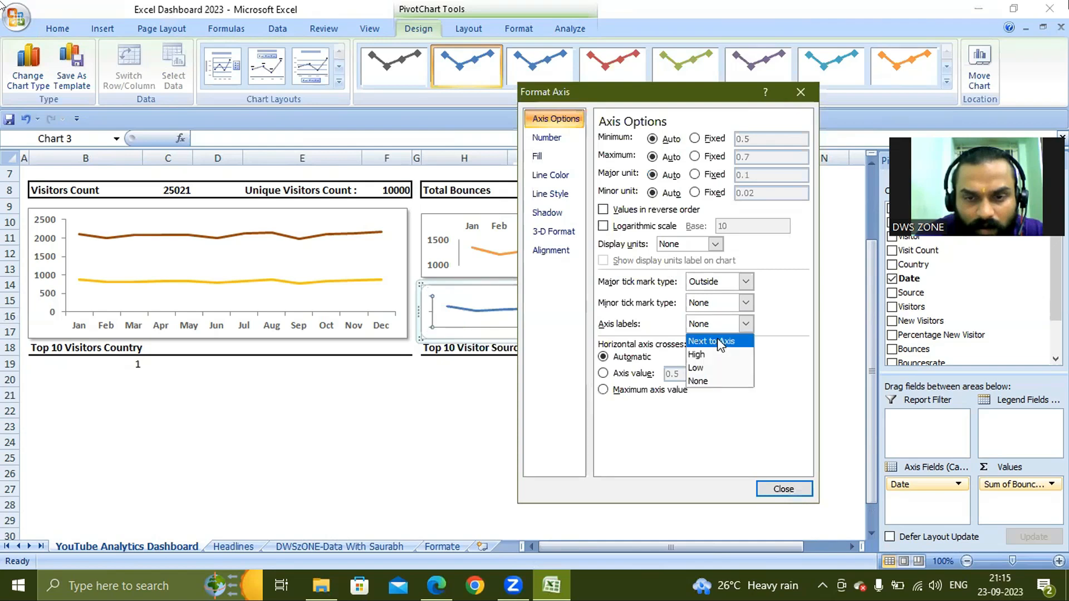
{"action": "left_click", "coordinate": [718, 342]}
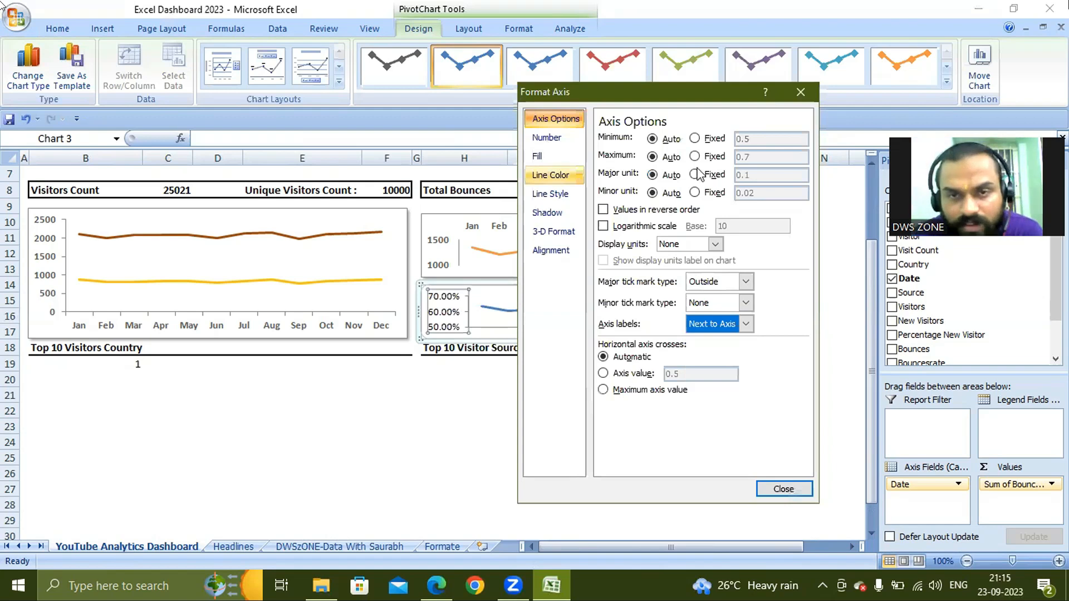
Step: Set the bounce rate chart's percentage axis number format to 0 decimal places and deselect the chart
{"action": "left_click", "coordinate": [547, 139]}
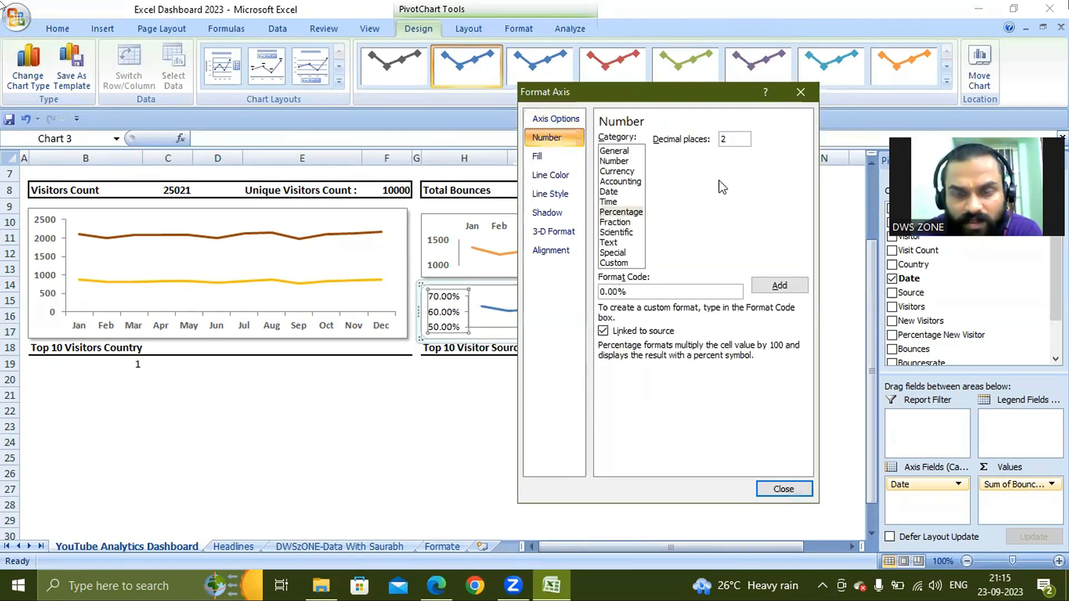
{"action": "left_click", "coordinate": [724, 139]}
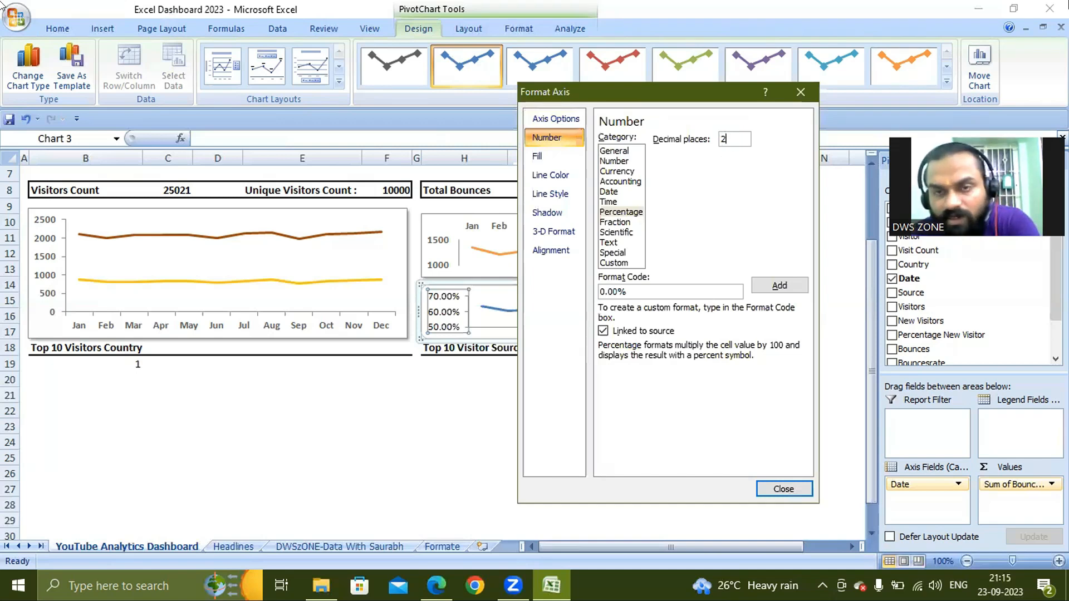
{"action": "key", "text": "BackSpace"}
{"action": "type", "text": "0"}
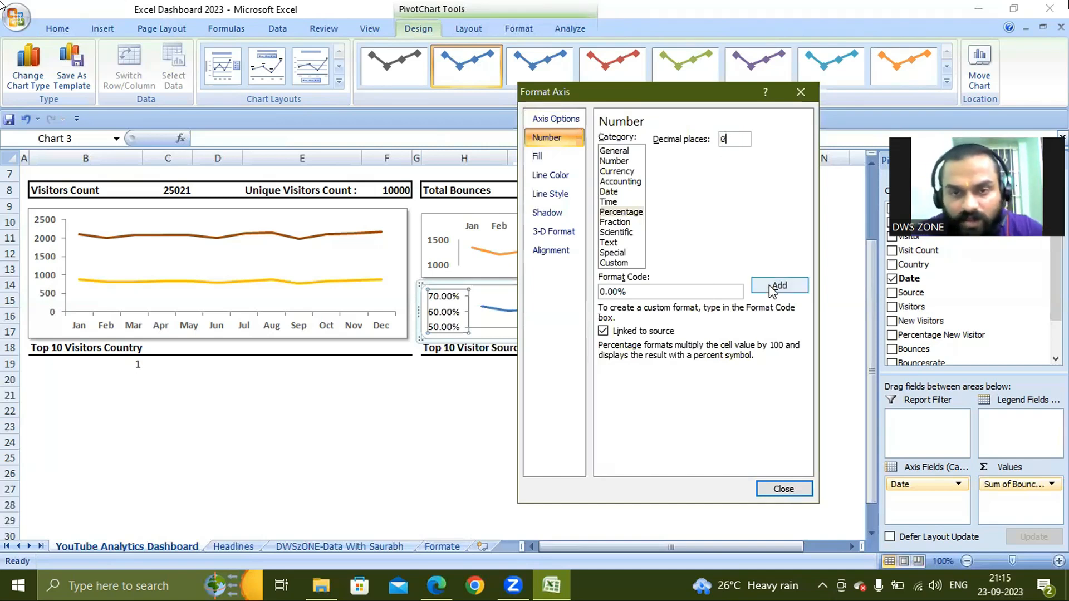
{"action": "left_click", "coordinate": [772, 288]}
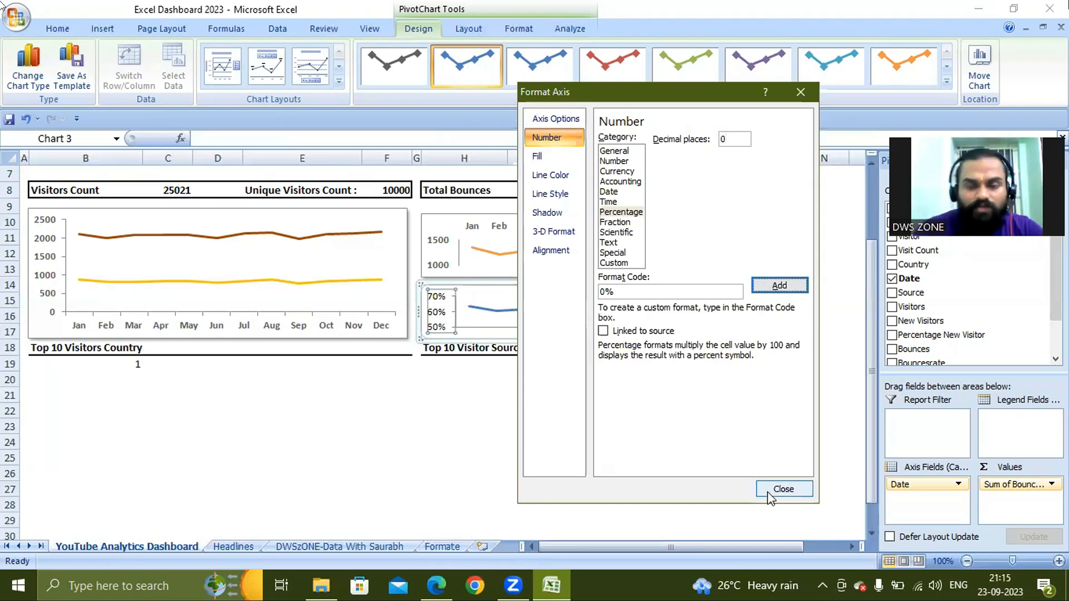
{"action": "key", "text": "Escape"}
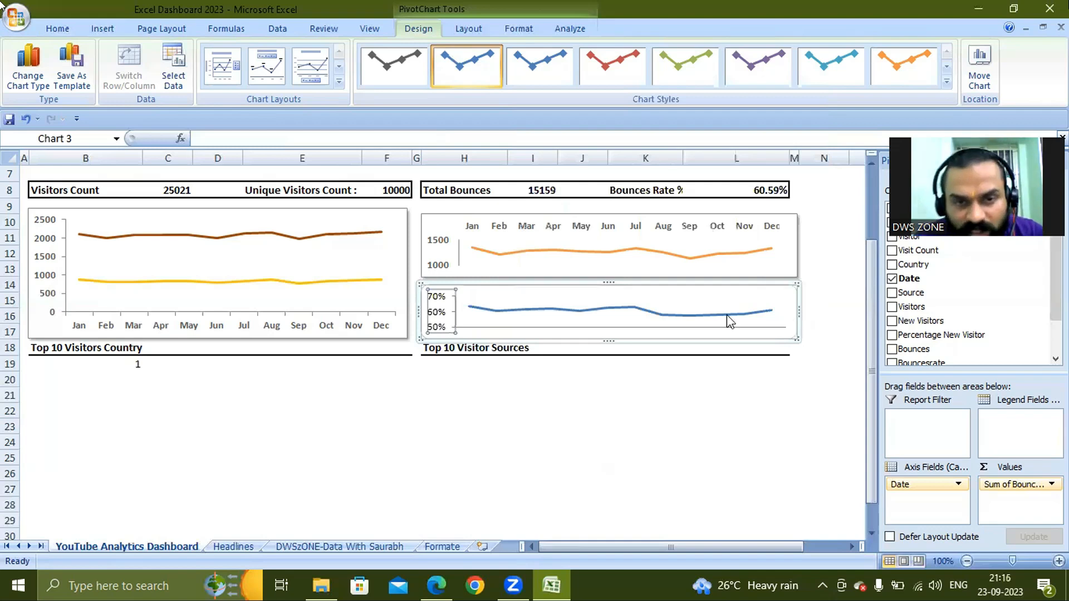
{"action": "left_click", "coordinate": [737, 484]}
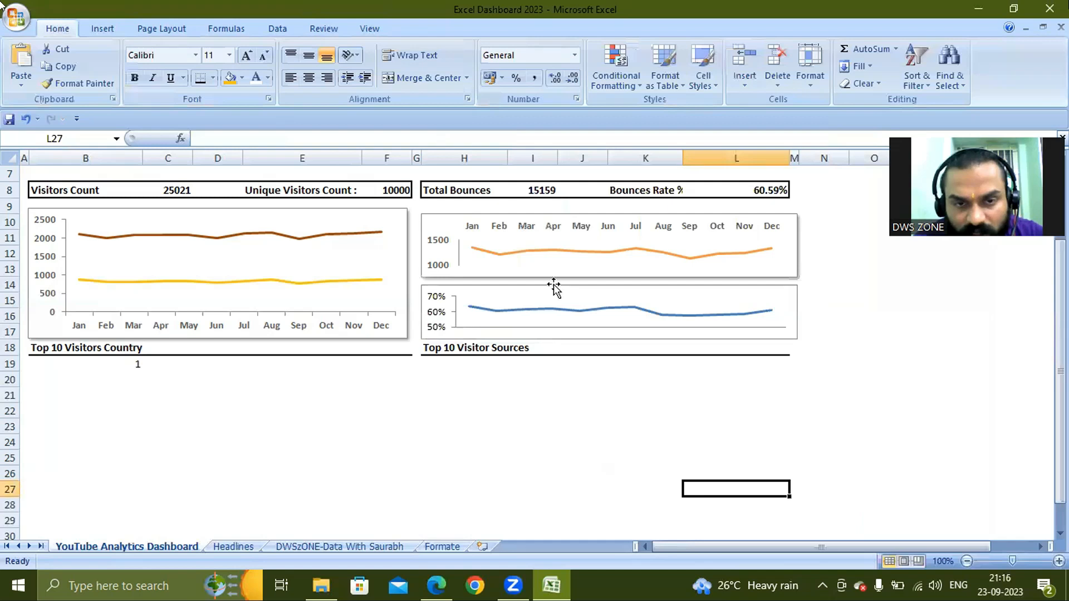
Step: Recolour the bounce rate line with a lighter tint of the orange theme colour and deselect the chart
{"action": "left_click", "coordinate": [540, 315]}
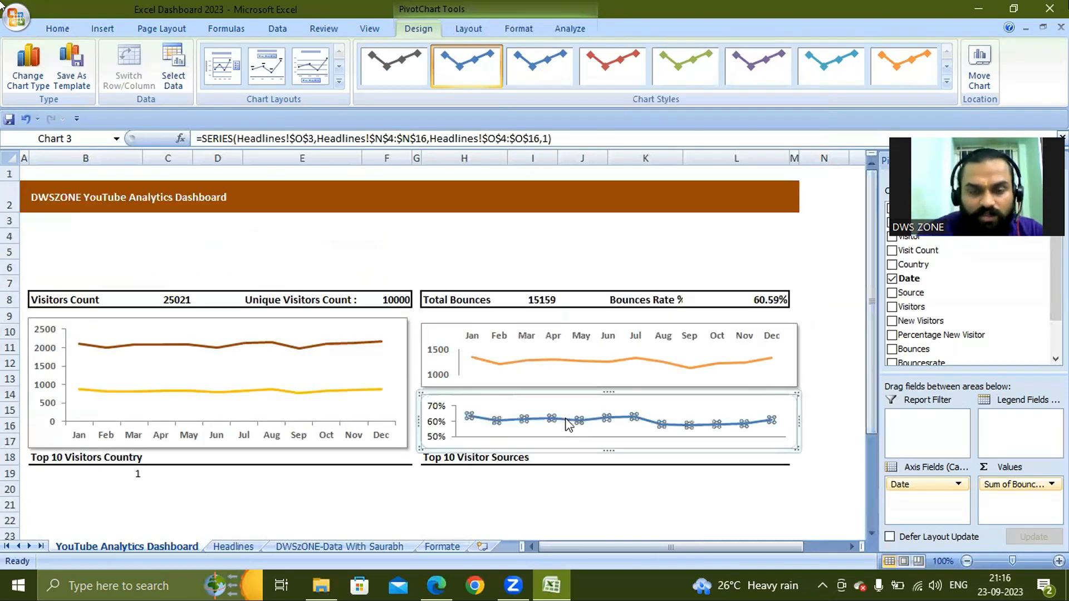
{"action": "right_click", "coordinate": [567, 422]}
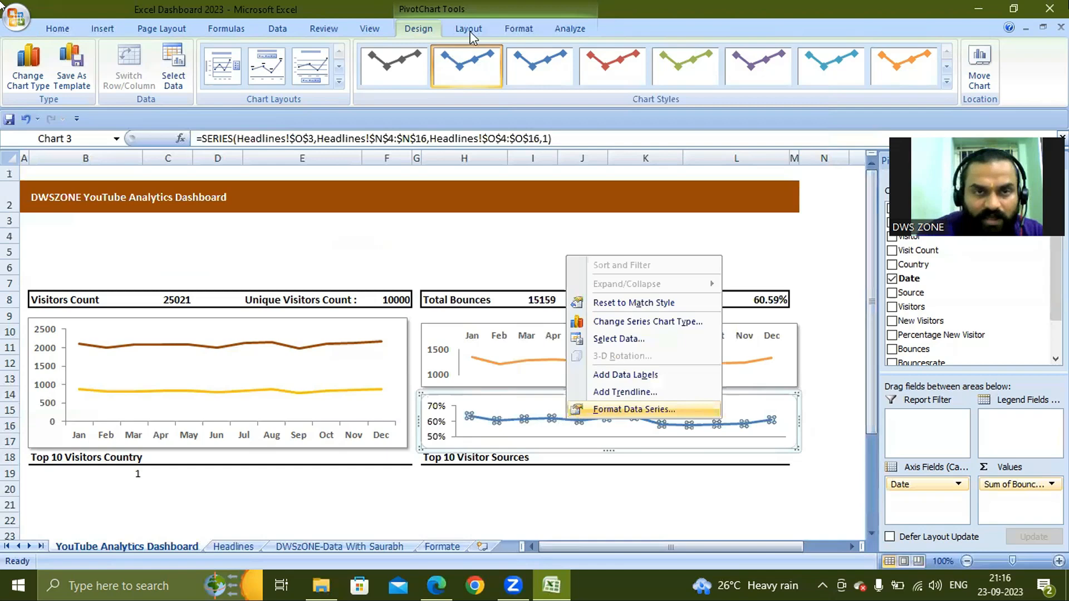
{"action": "left_click", "coordinate": [515, 28]}
{"action": "left_click", "coordinate": [528, 66]}
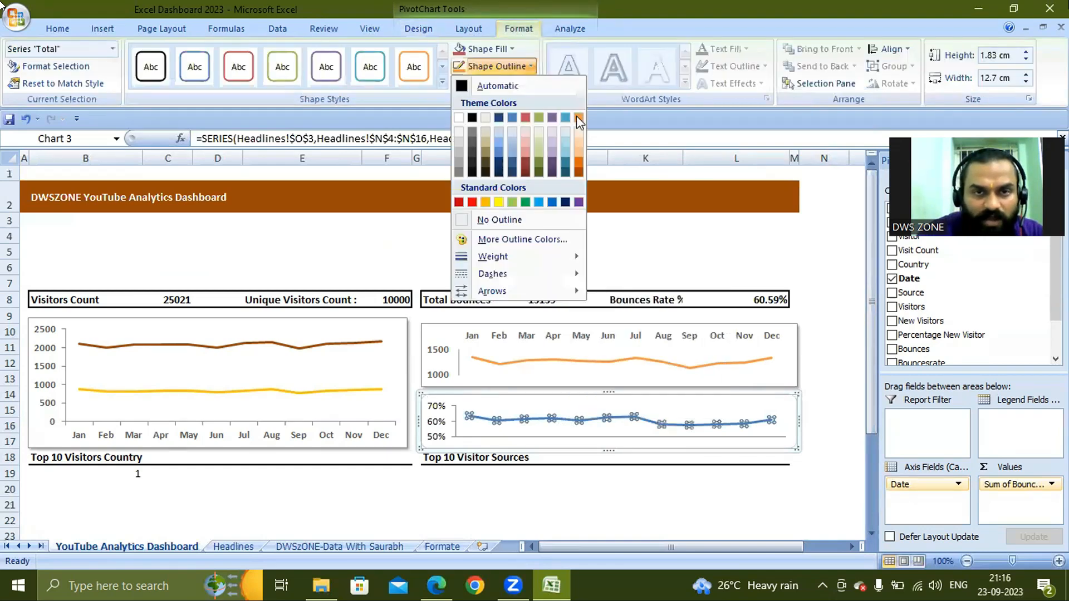
{"action": "left_click", "coordinate": [579, 118]}
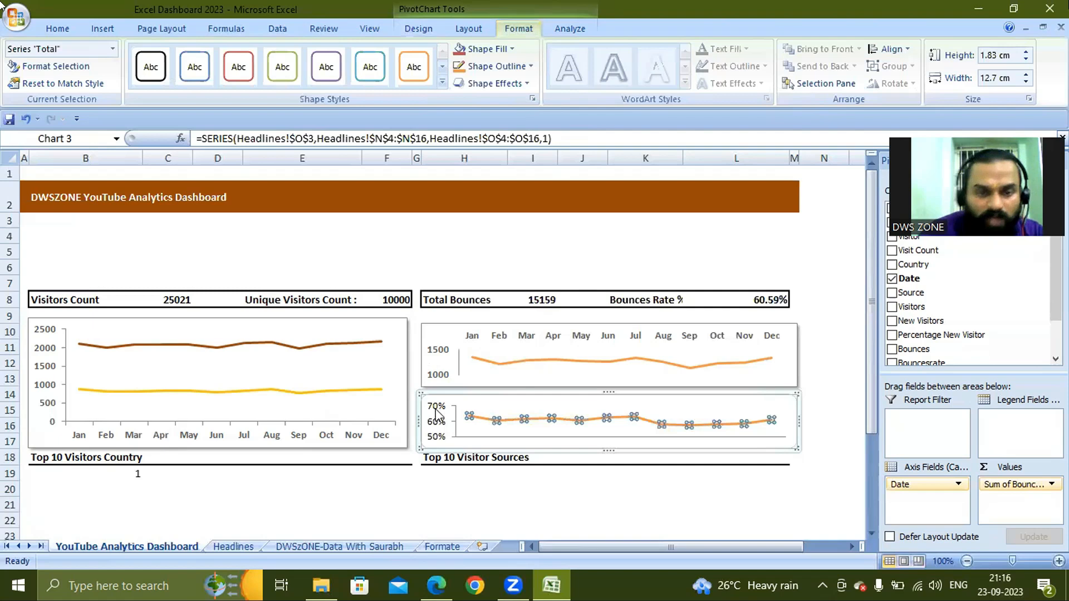
{"action": "left_click", "coordinate": [530, 66]}
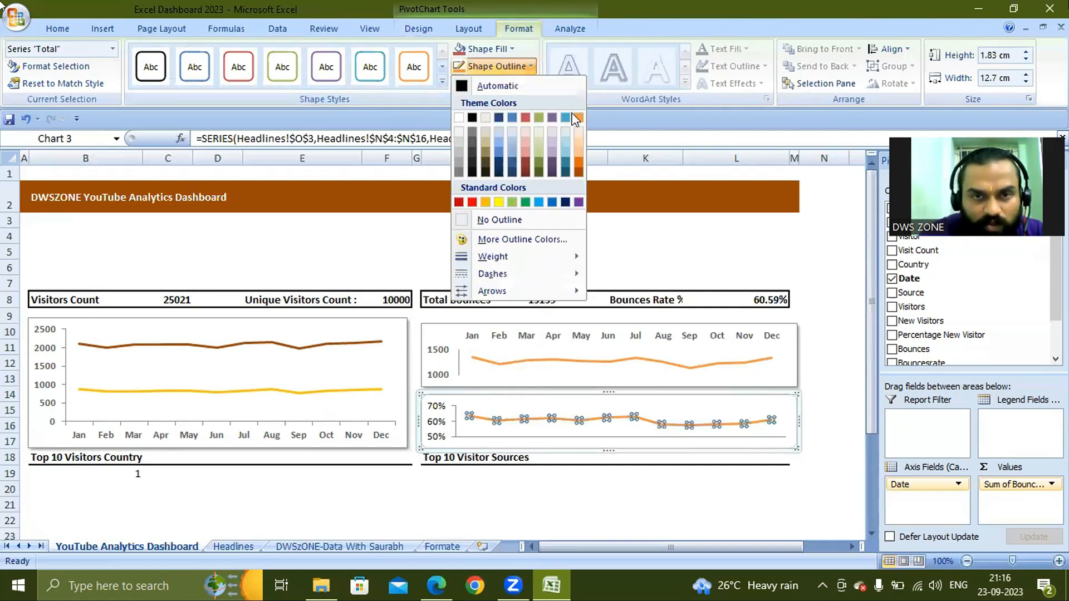
{"action": "left_click", "coordinate": [580, 155]}
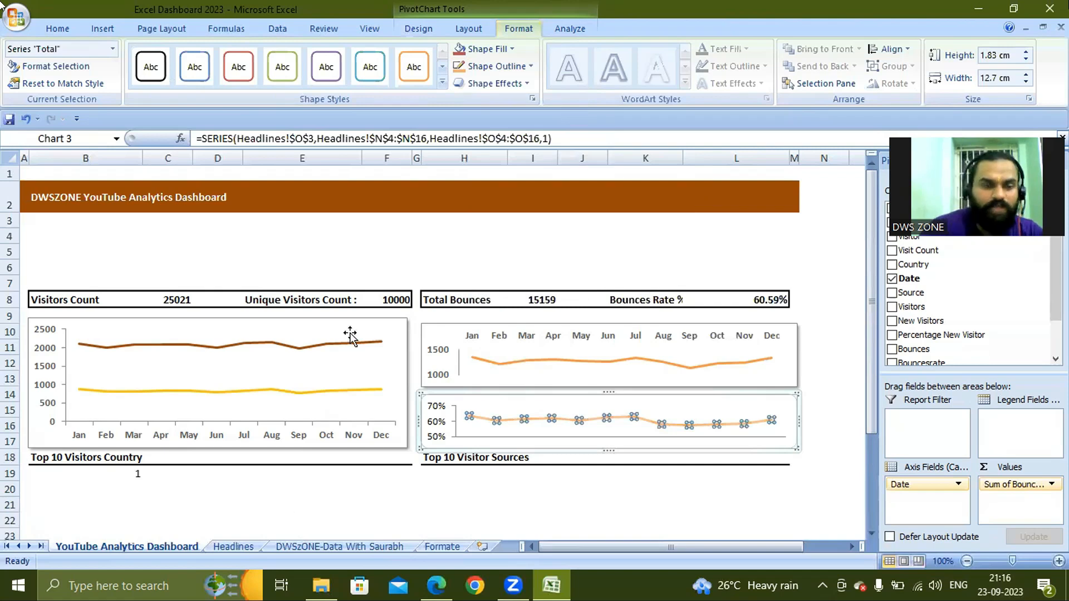
{"action": "key", "text": "Escape"}
{"action": "key", "text": "Escape"}
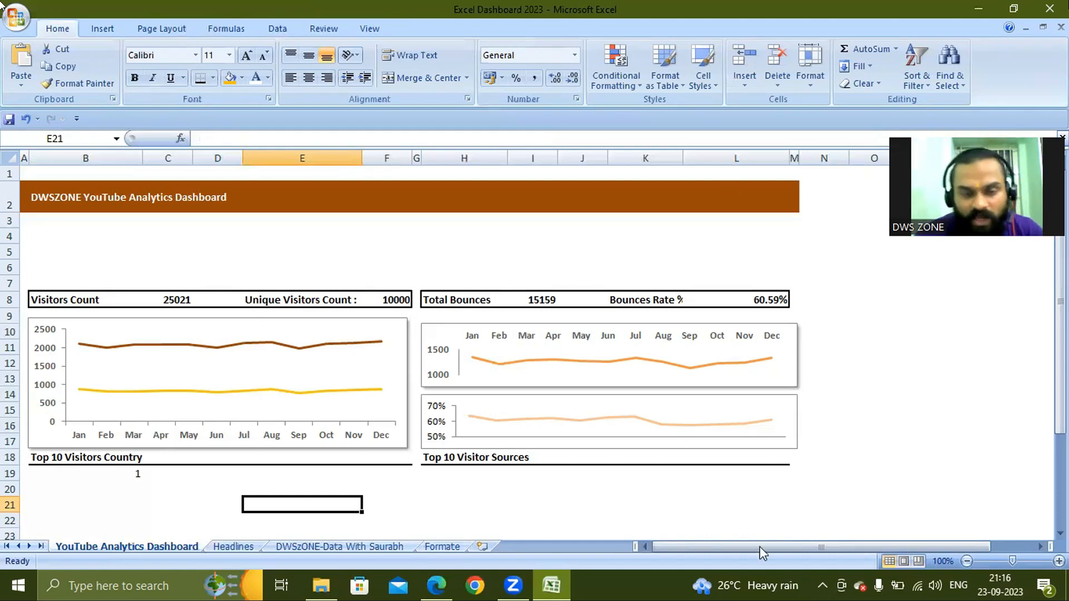
{"action": "left_click", "coordinate": [983, 471]}
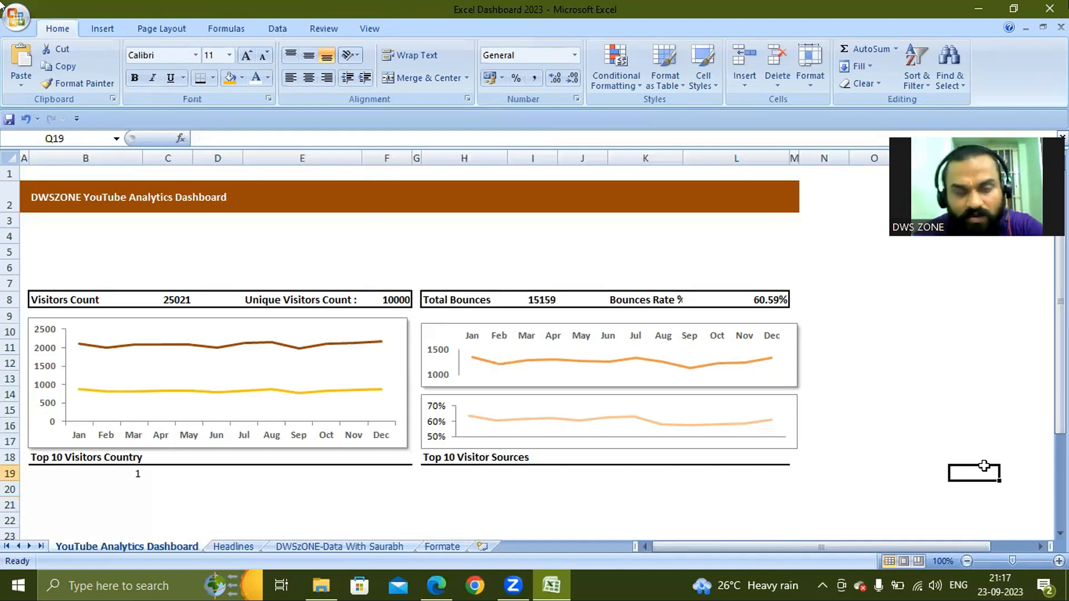